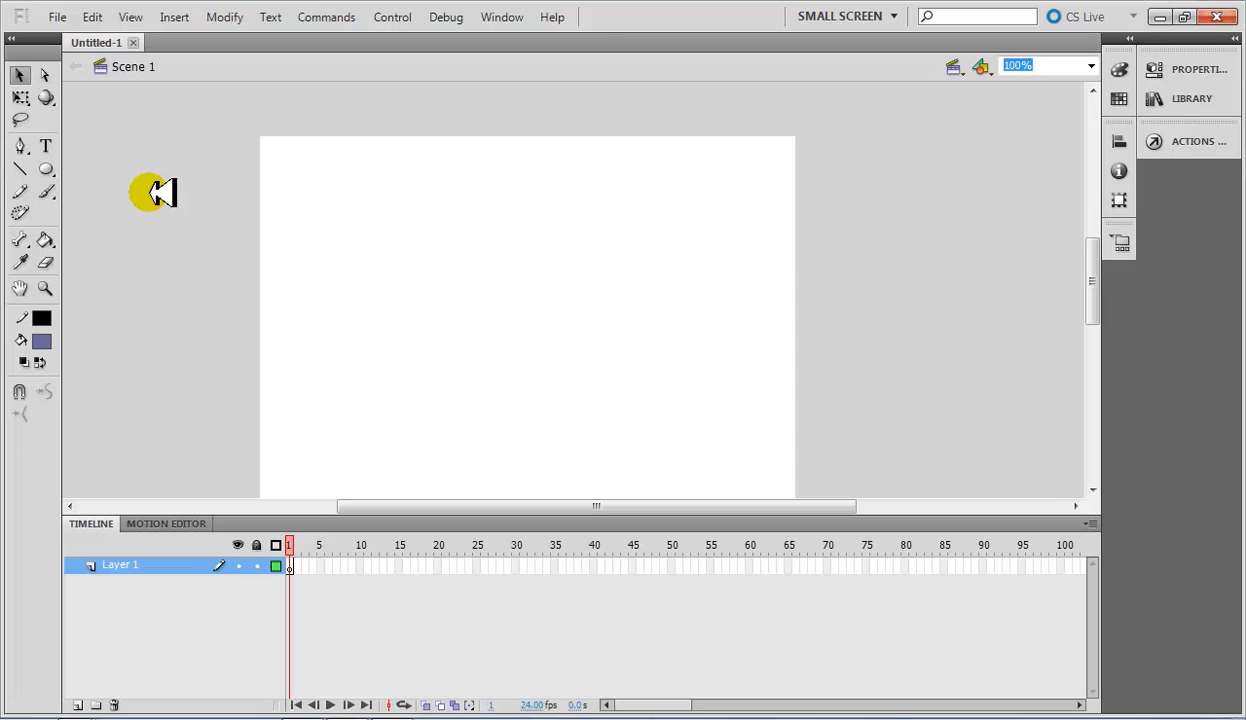
pyautogui.click(55, 17)
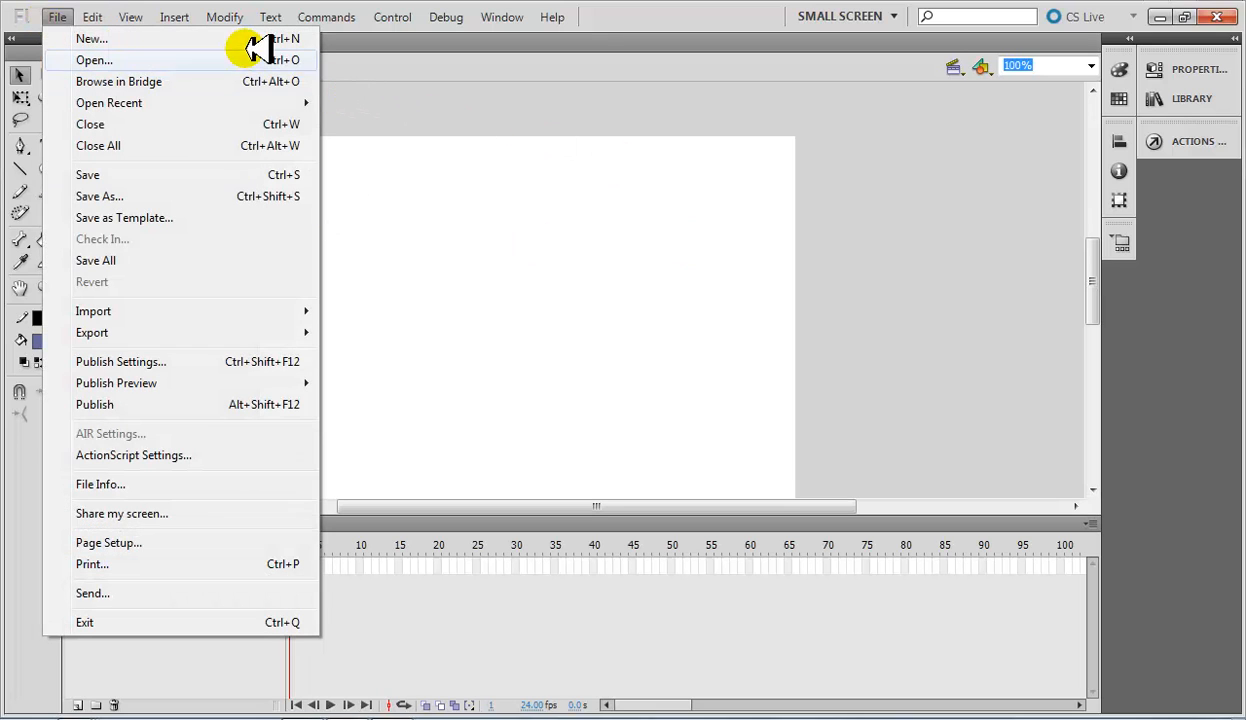
pyautogui.click(975, 328)
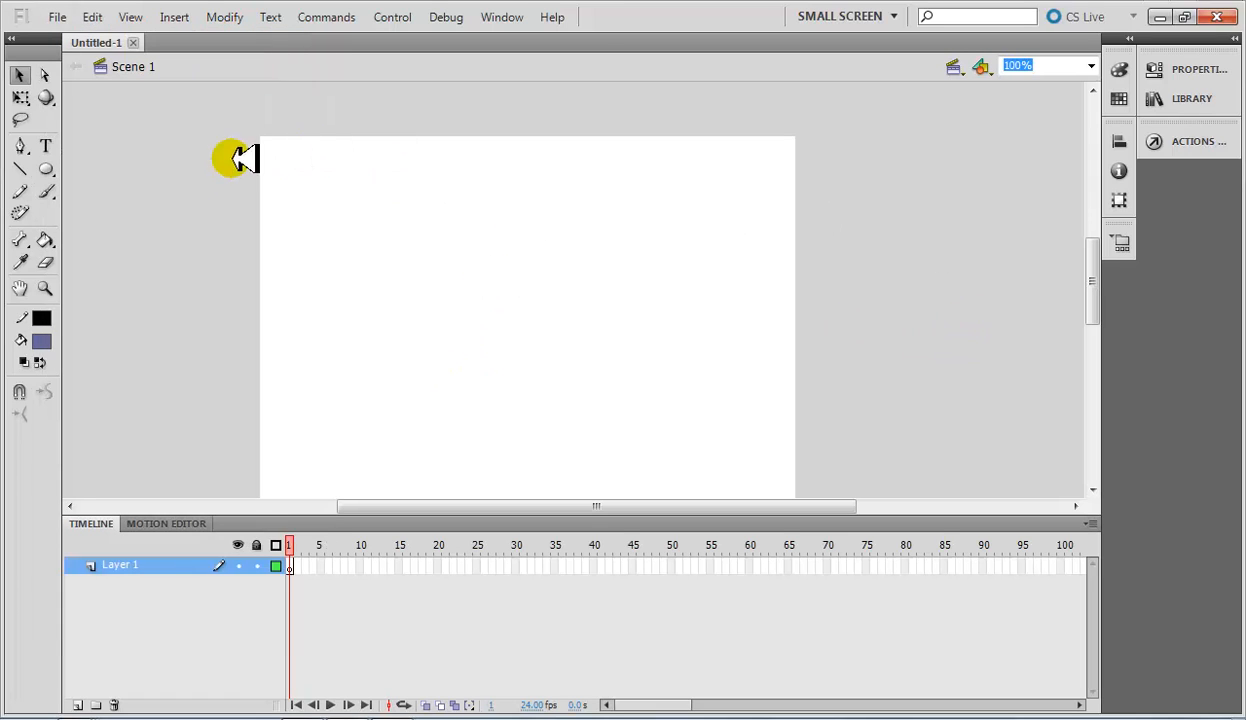
pyautogui.moveTo(1090, 284)
pyautogui.mouseDown()
pyautogui.moveTo(1089, 301)
pyautogui.moveTo(1103, 287)
pyautogui.mouseUp()
# Start a new ActionScript 3.0 document with a width of 730 px and a height of 450 px.
pyautogui.click(48, 17)
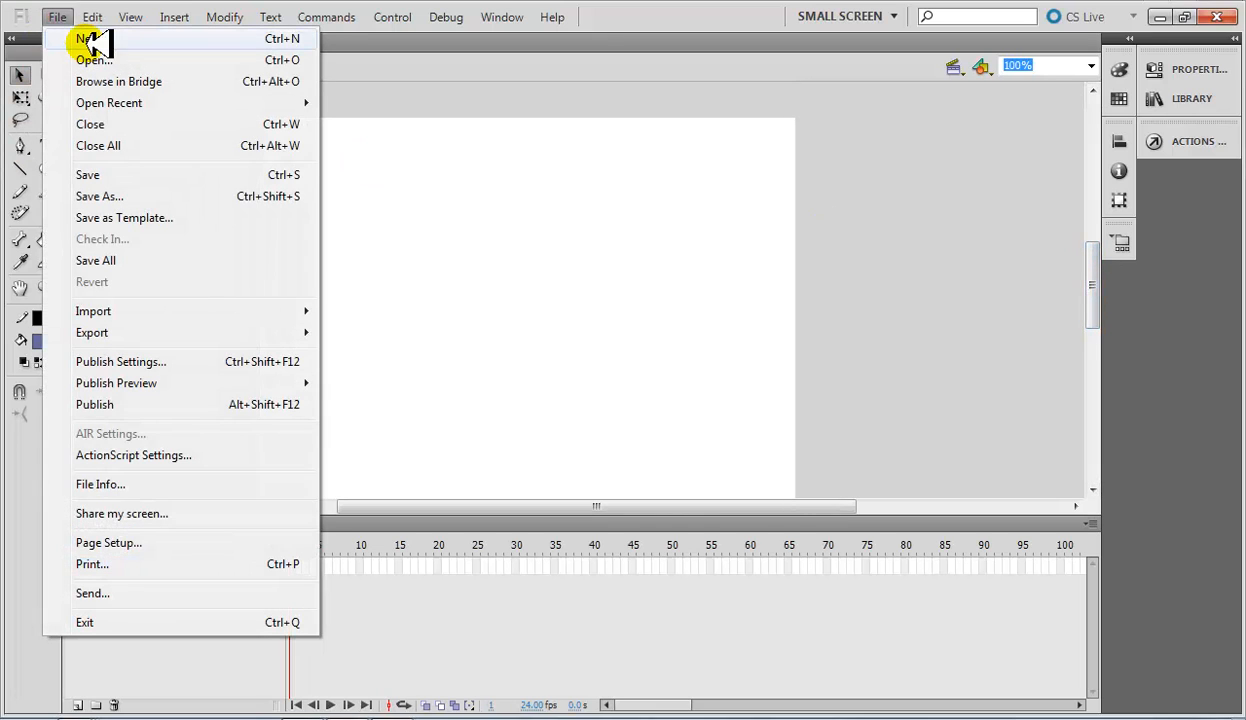
pyautogui.click(86, 43)
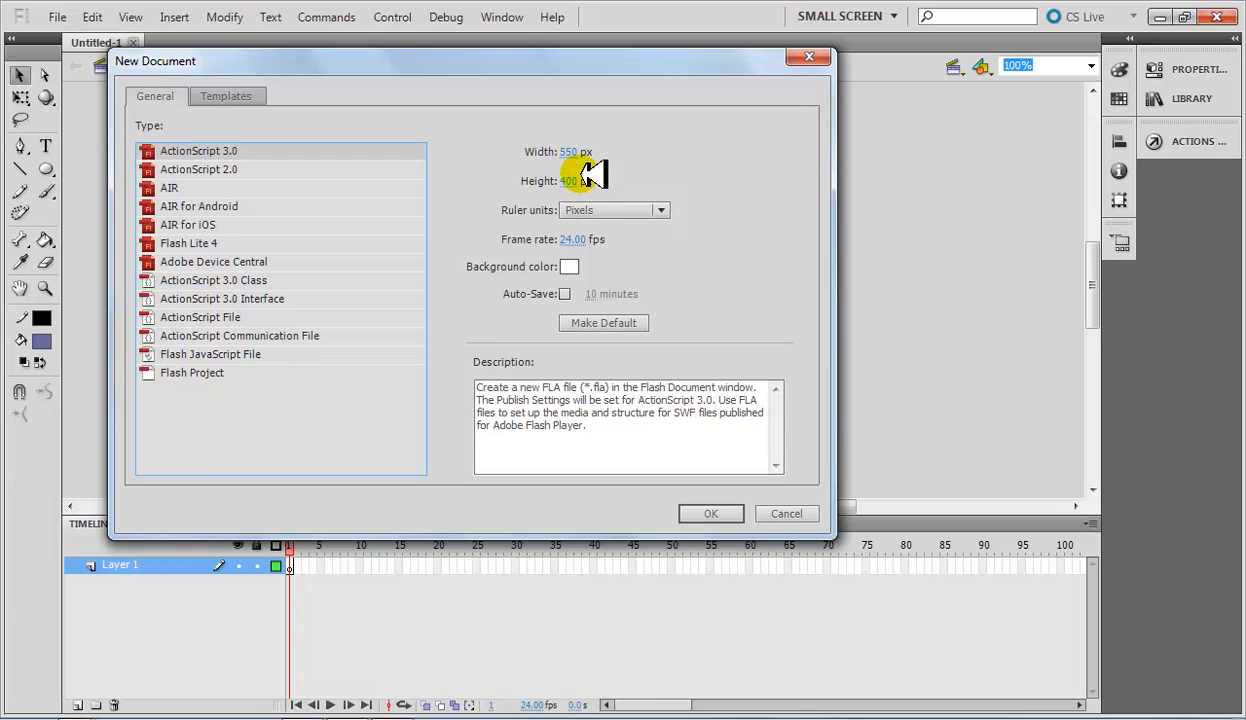
pyautogui.click(566, 150)
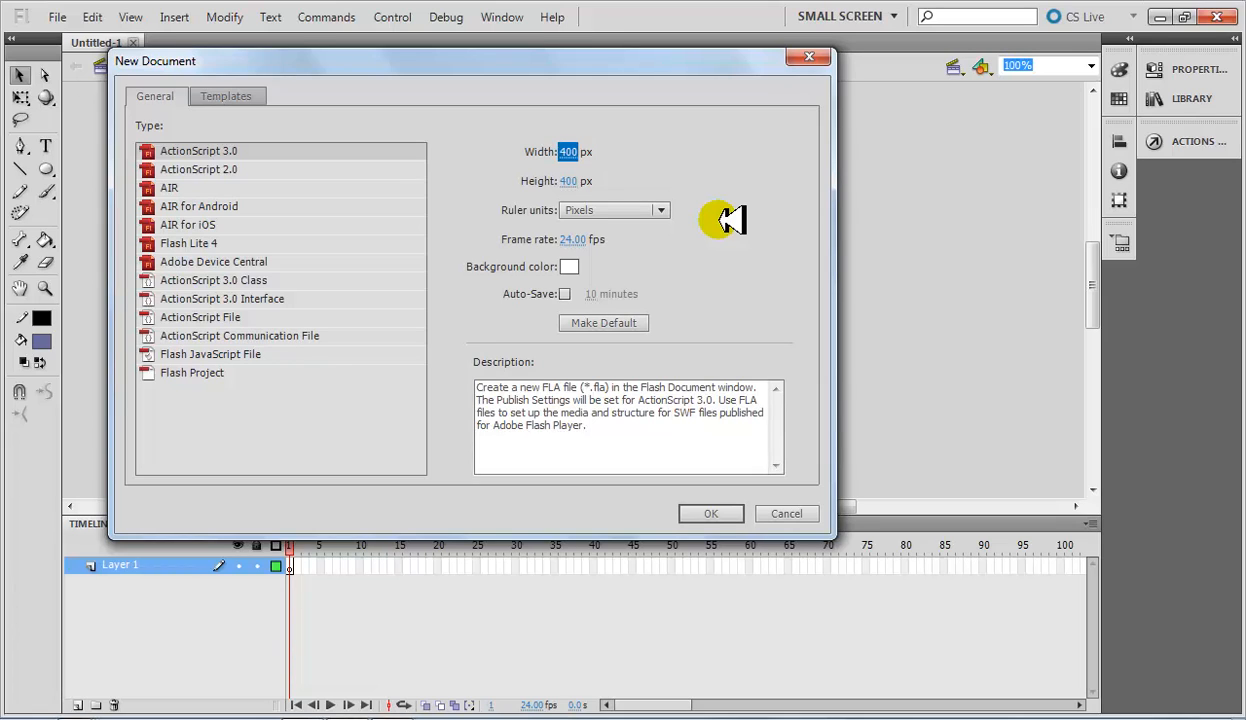
pyautogui.click(566, 152)
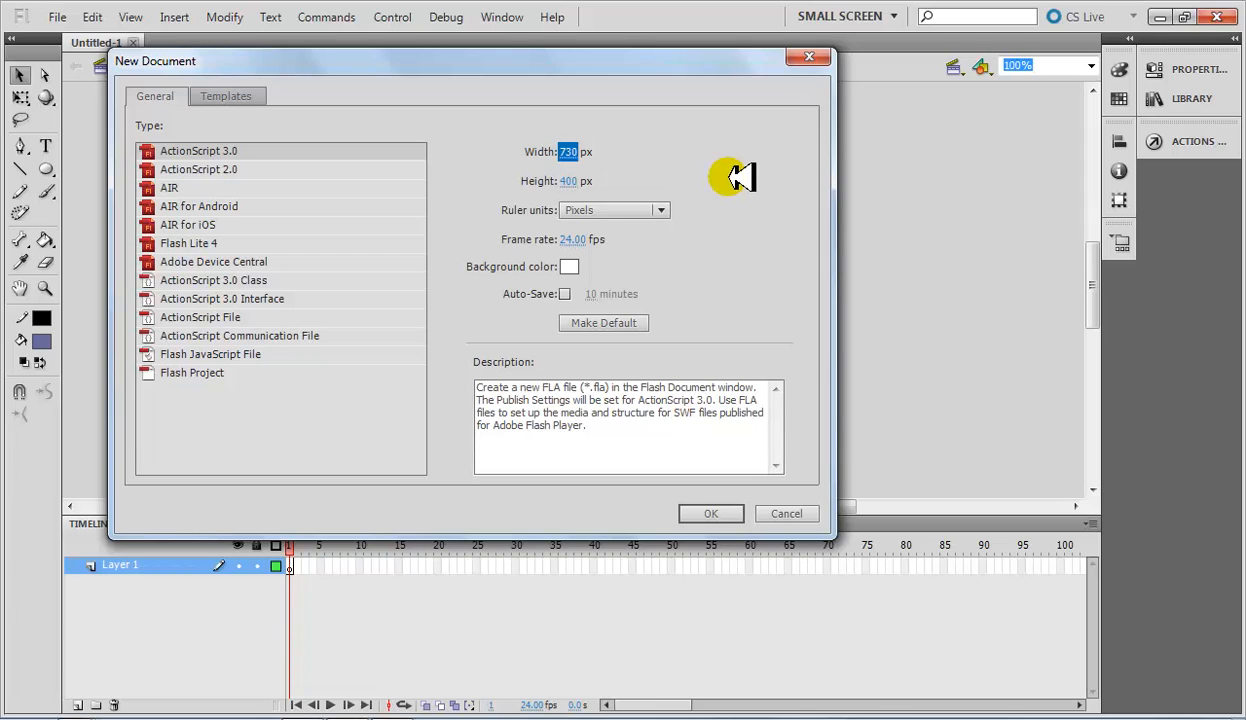
pyautogui.click(570, 181)
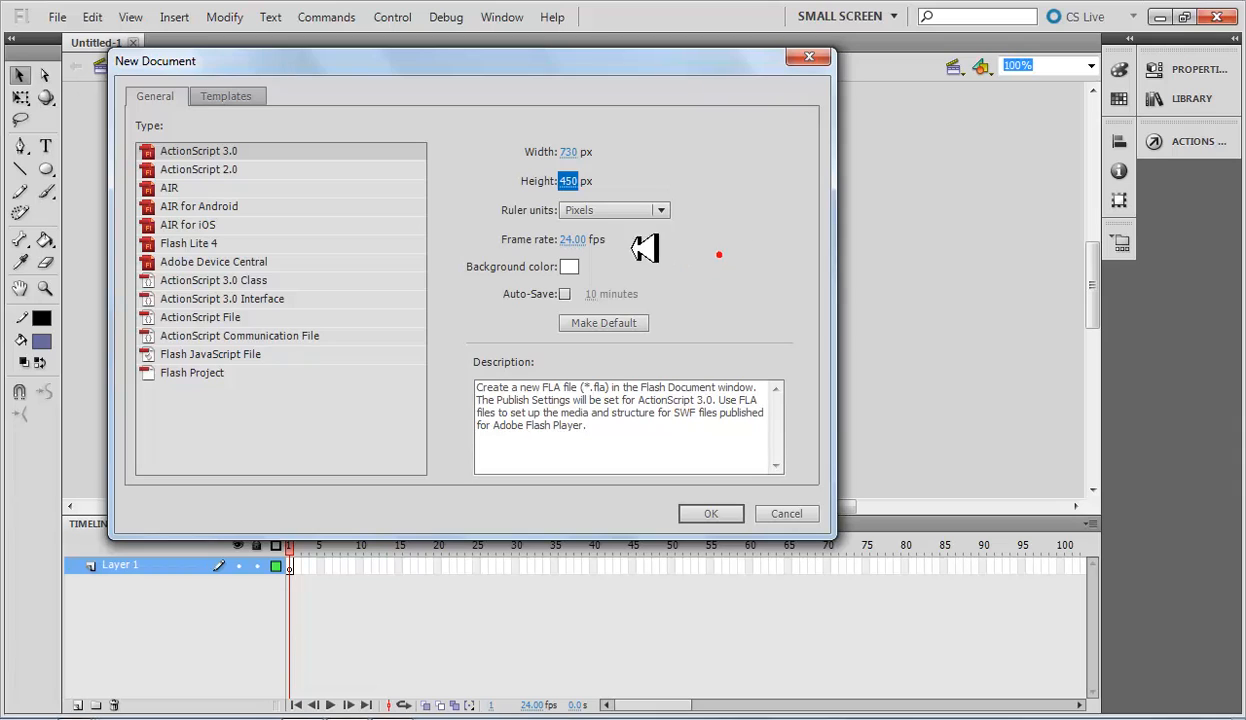
# Set the new document's frame rate to 7 fps and its background color to cyan, and create it.
pyautogui.click(572, 240)
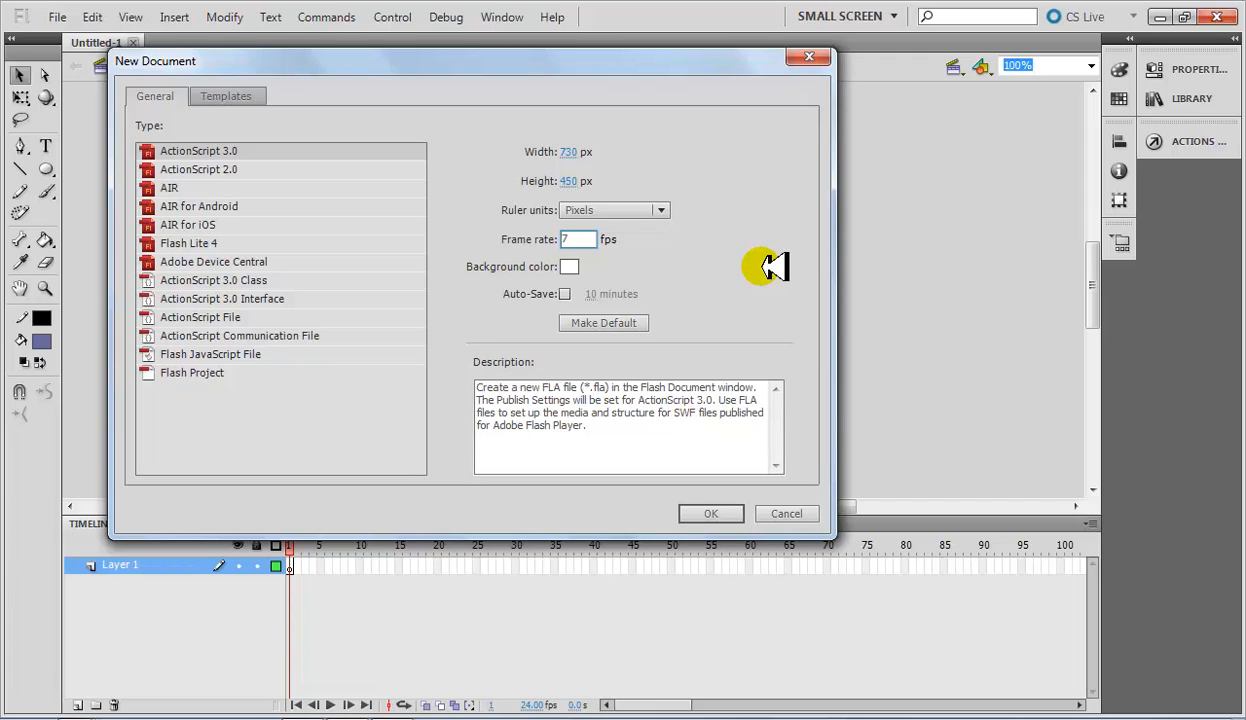
pyautogui.click(569, 267)
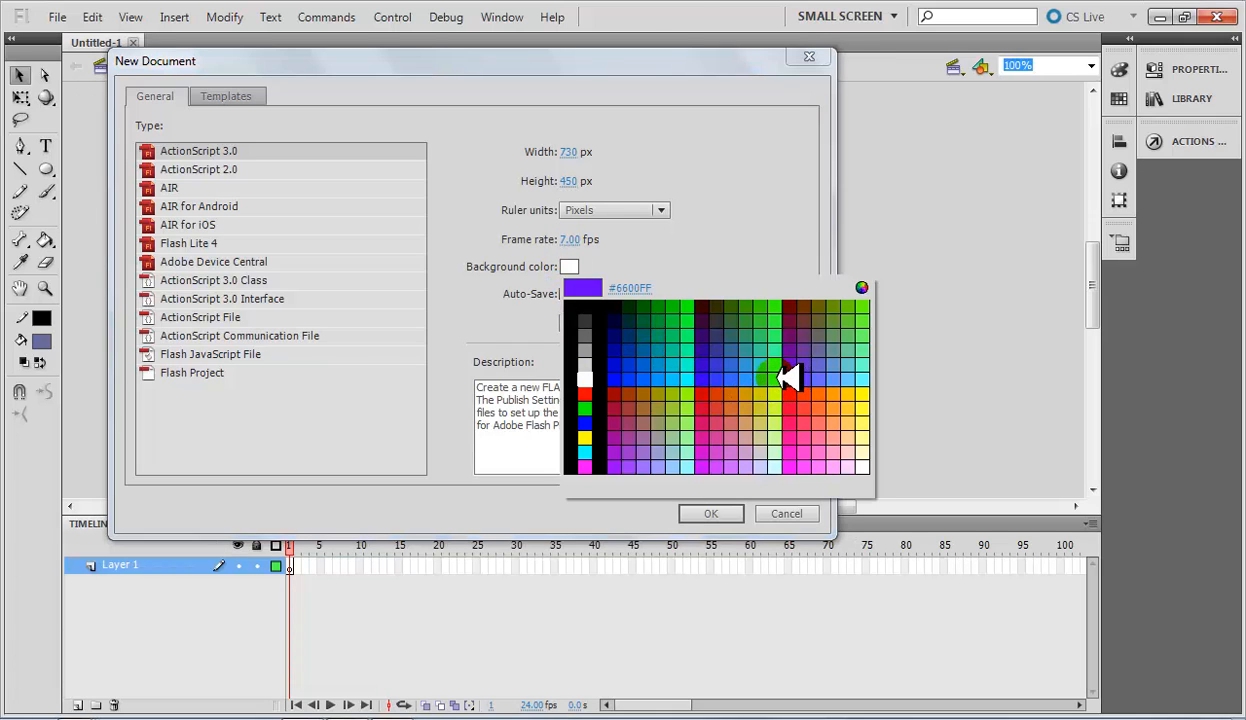
pyautogui.click(778, 380)
pyautogui.click(716, 512)
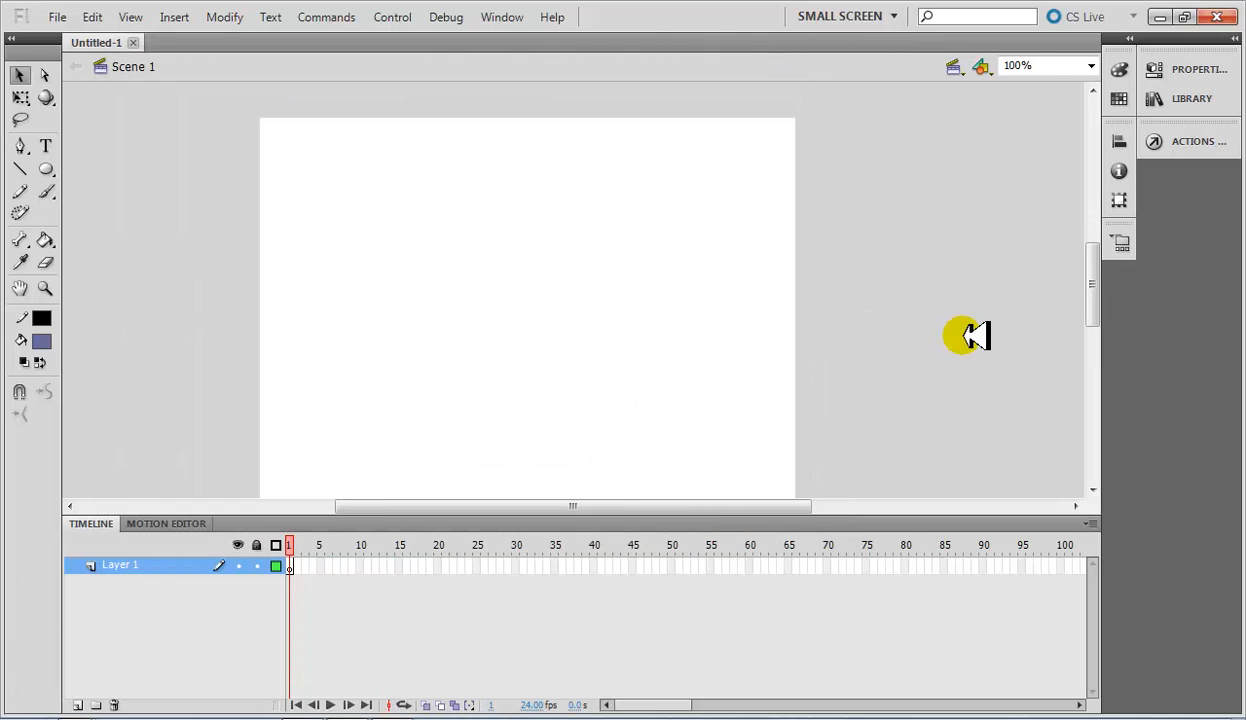
pyautogui.moveTo(1087, 298)
pyautogui.mouseDown()
pyautogui.moveTo(1087, 342)
pyautogui.moveTo(1083, 270)
pyautogui.moveTo(1098, 328)
pyautogui.moveTo(1104, 281)
pyautogui.moveTo(1104, 308)
pyautogui.mouseUp()
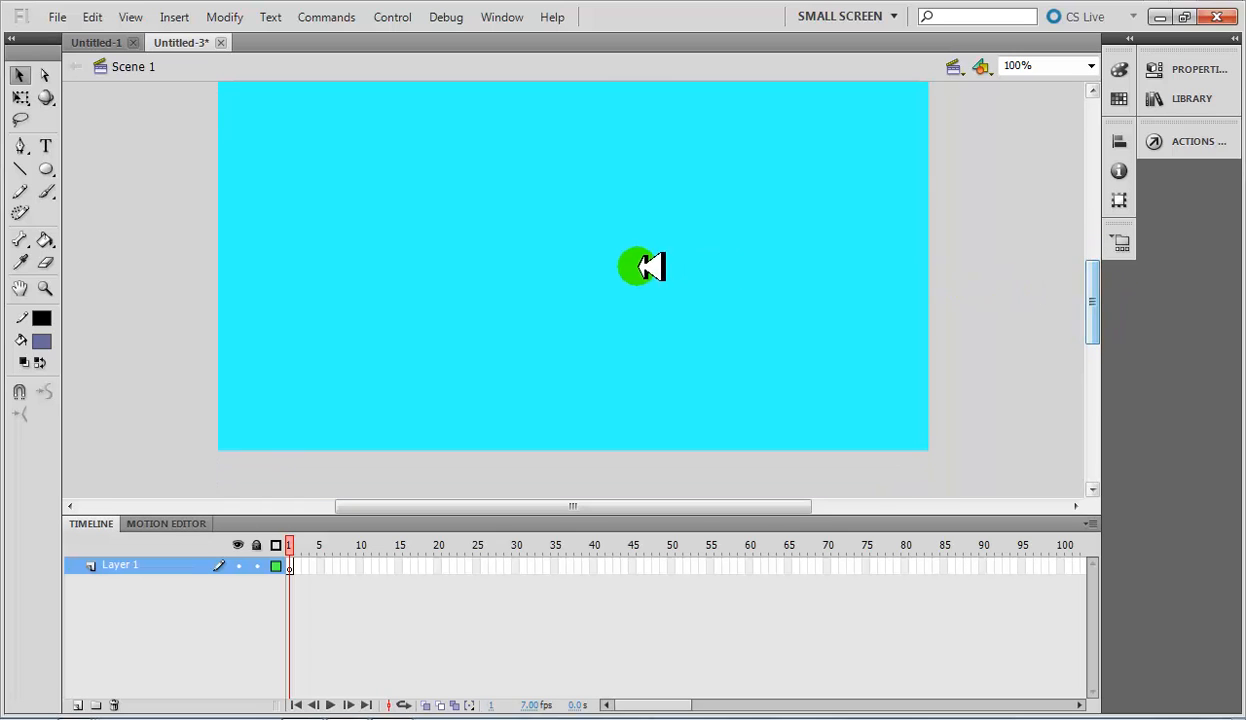
# Change the document dimensions in its properties to 700 px wide by 400 px high.
pyautogui.rightClick(680, 238)
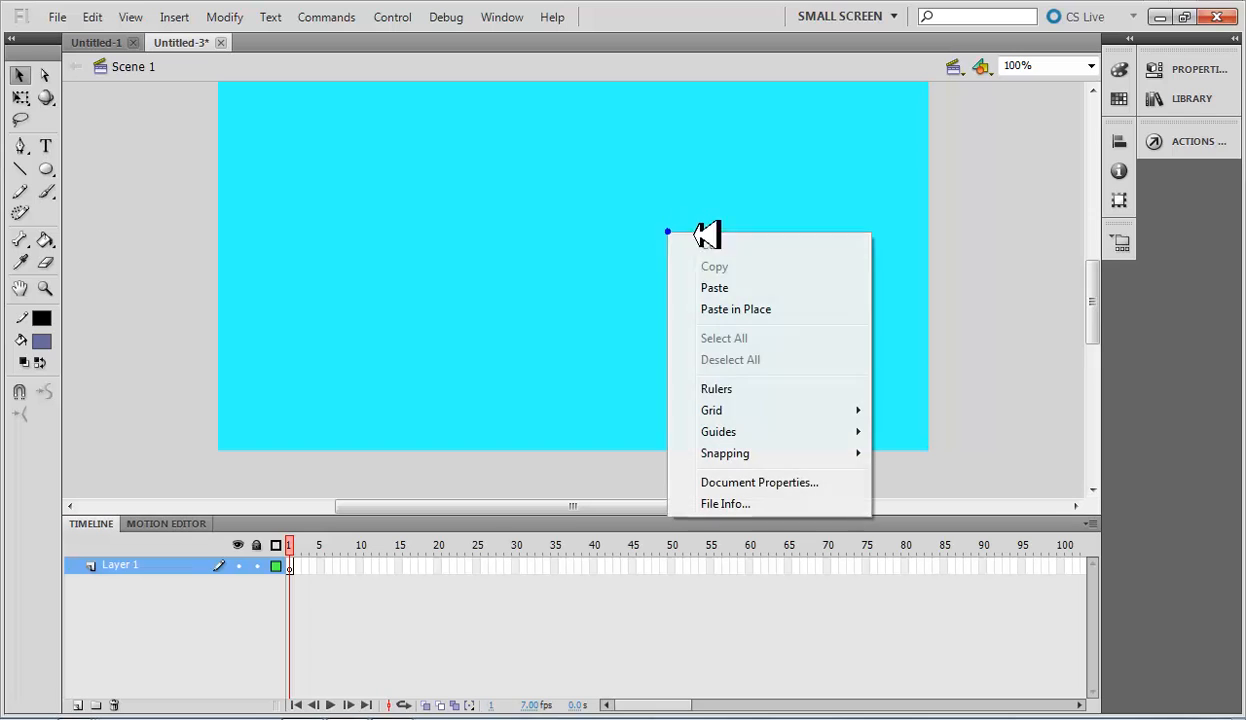
pyautogui.click(740, 483)
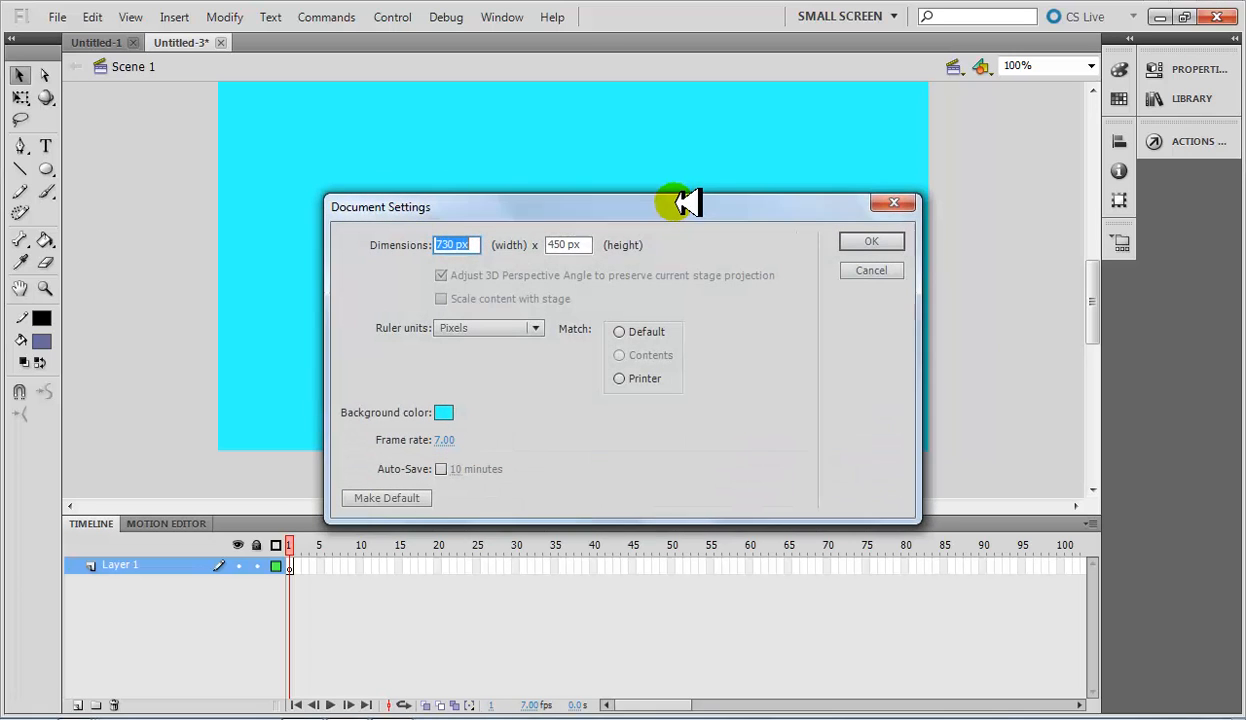
pyautogui.moveTo(678, 202); pyautogui.dragTo(698, 185)
pyautogui.doubleClick(482, 224)
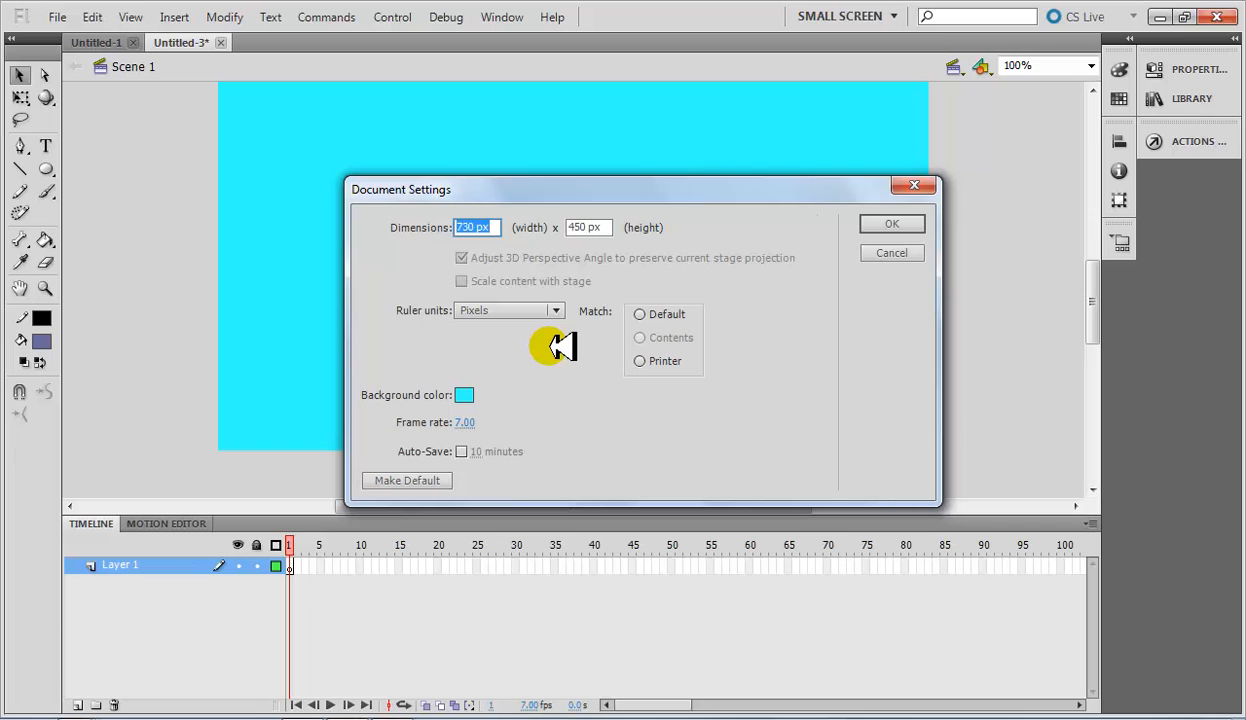
pyautogui.write('500')
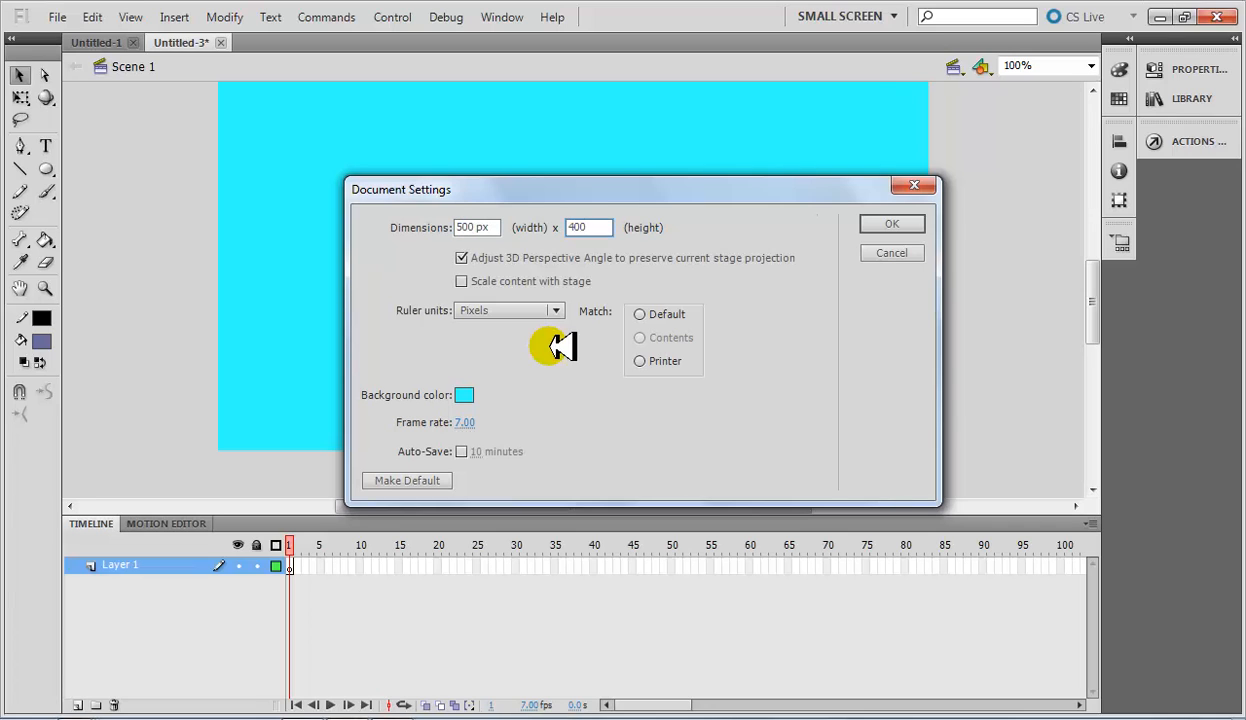
pyautogui.click(457, 226)
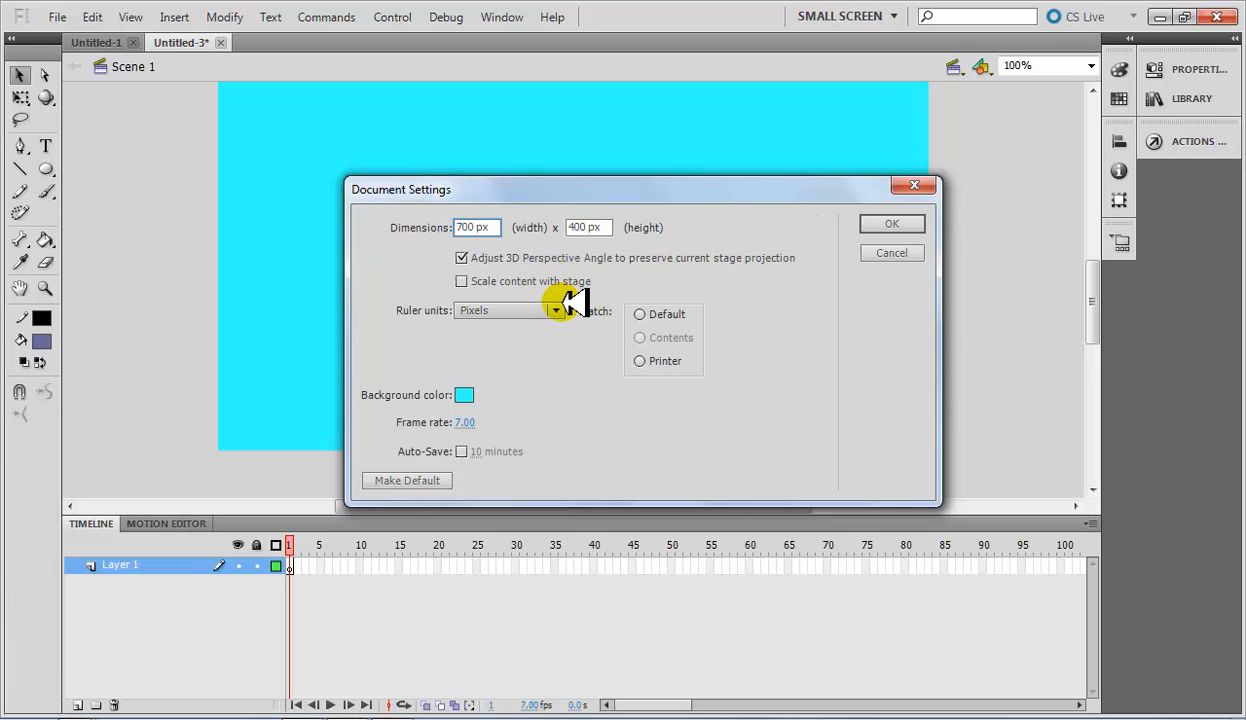
# Set the document's background color to white and apply the document settings.
pyautogui.click(468, 395)
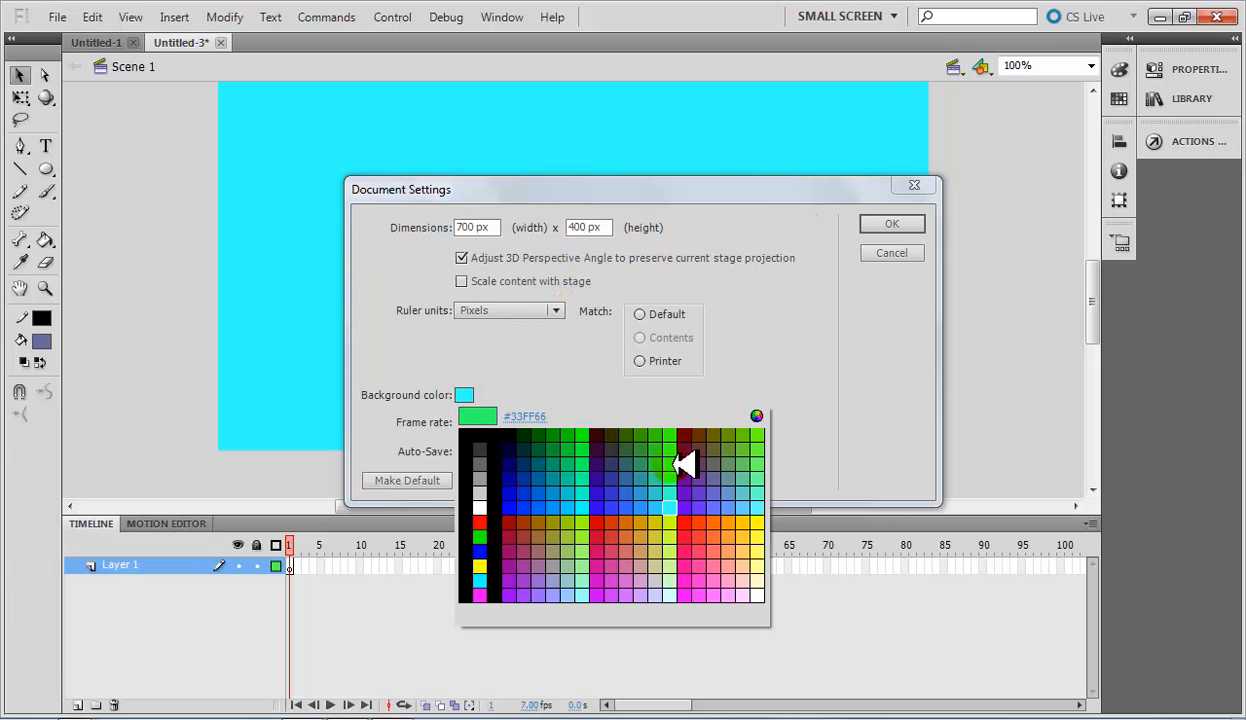
pyautogui.click(398, 506)
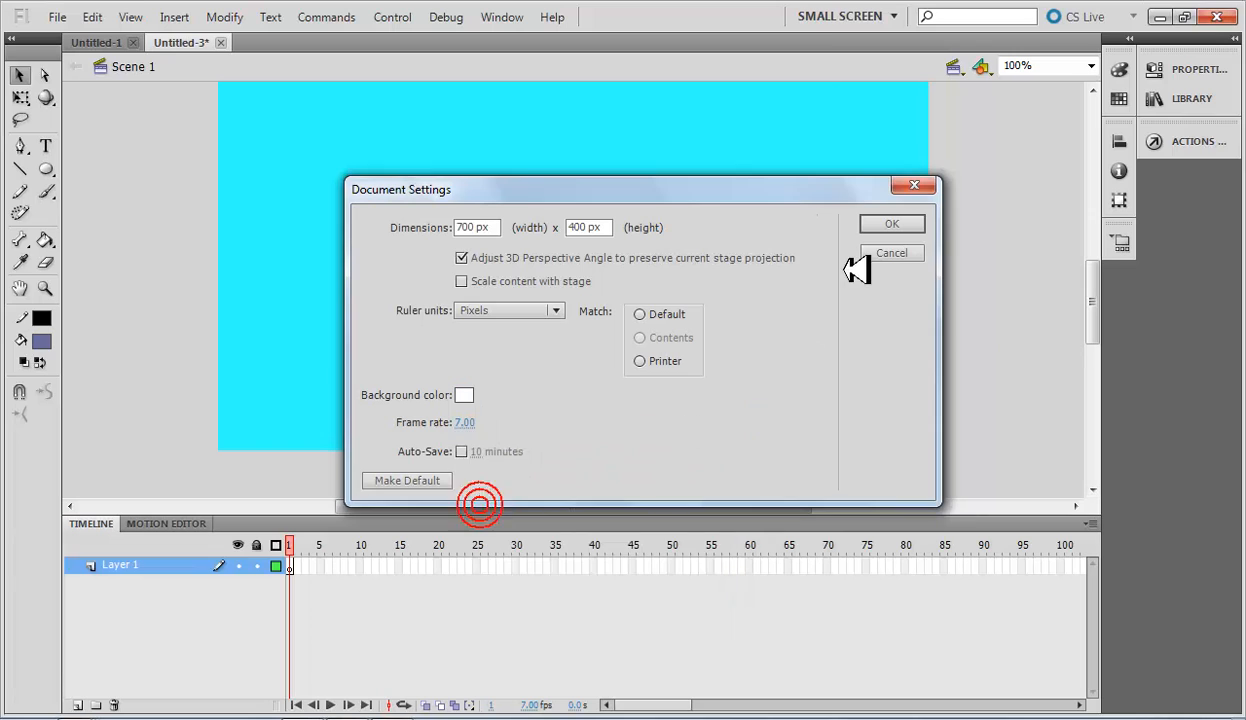
pyautogui.click(903, 224)
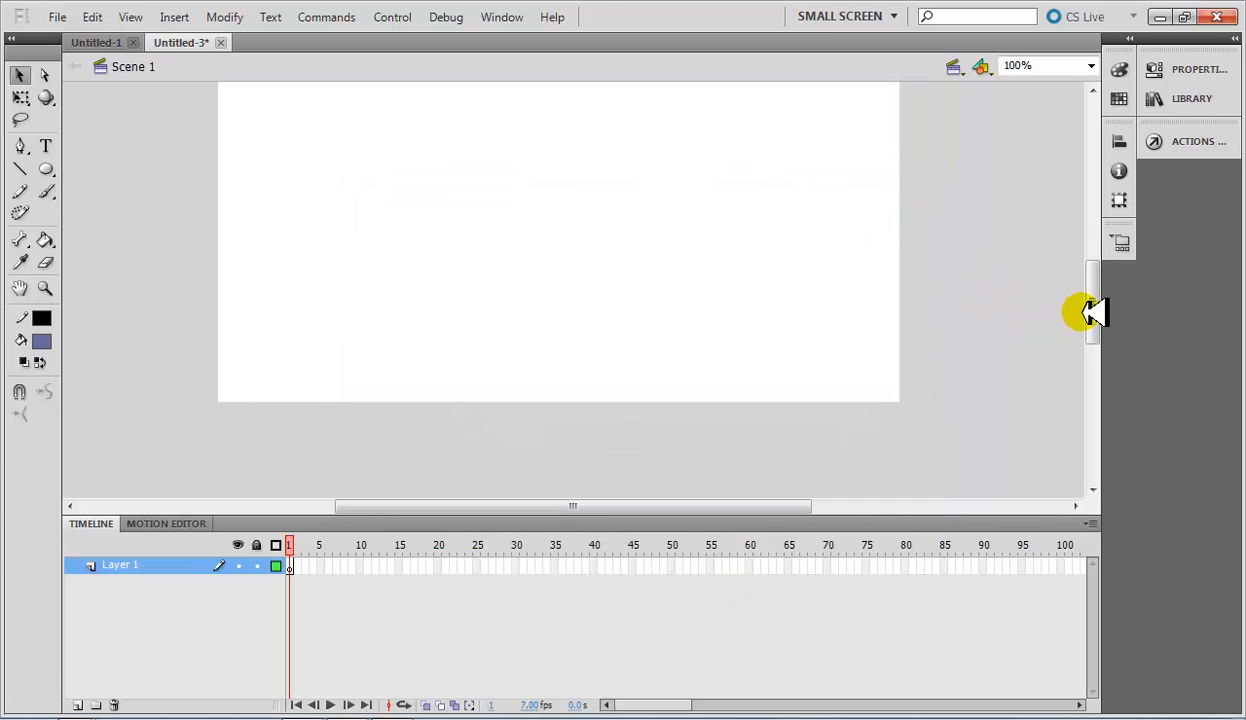
pyautogui.moveTo(1090, 311); pyautogui.dragTo(1095, 291)
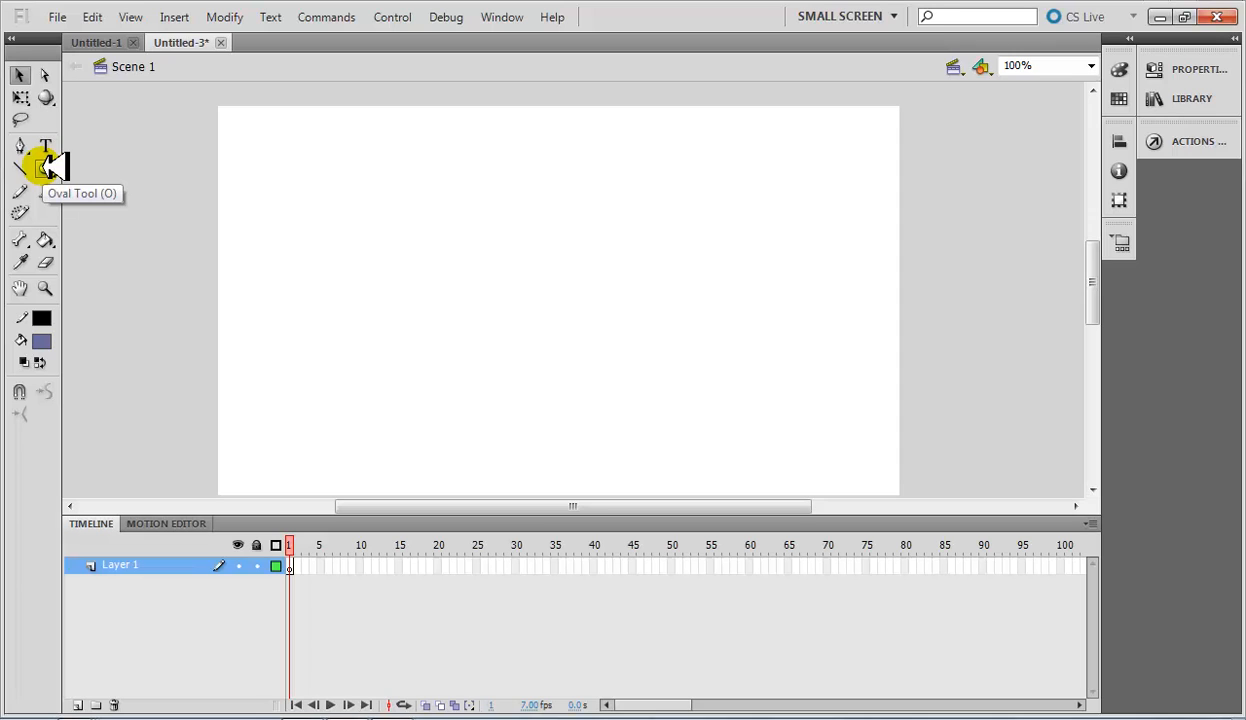
# Go through the shape tool variants Rectangle, Oval Primitive and PolyStar, ending with the Oval tool selected.
pyautogui.click(111, 228)
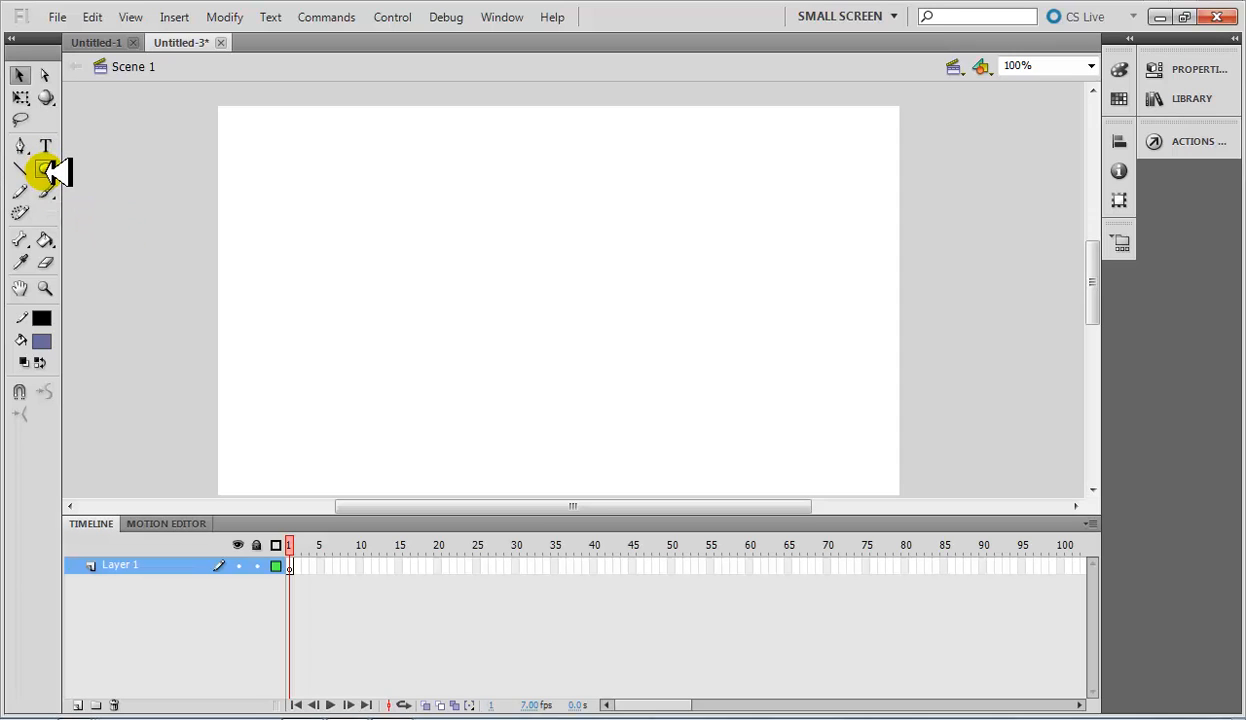
pyautogui.click(50, 168)
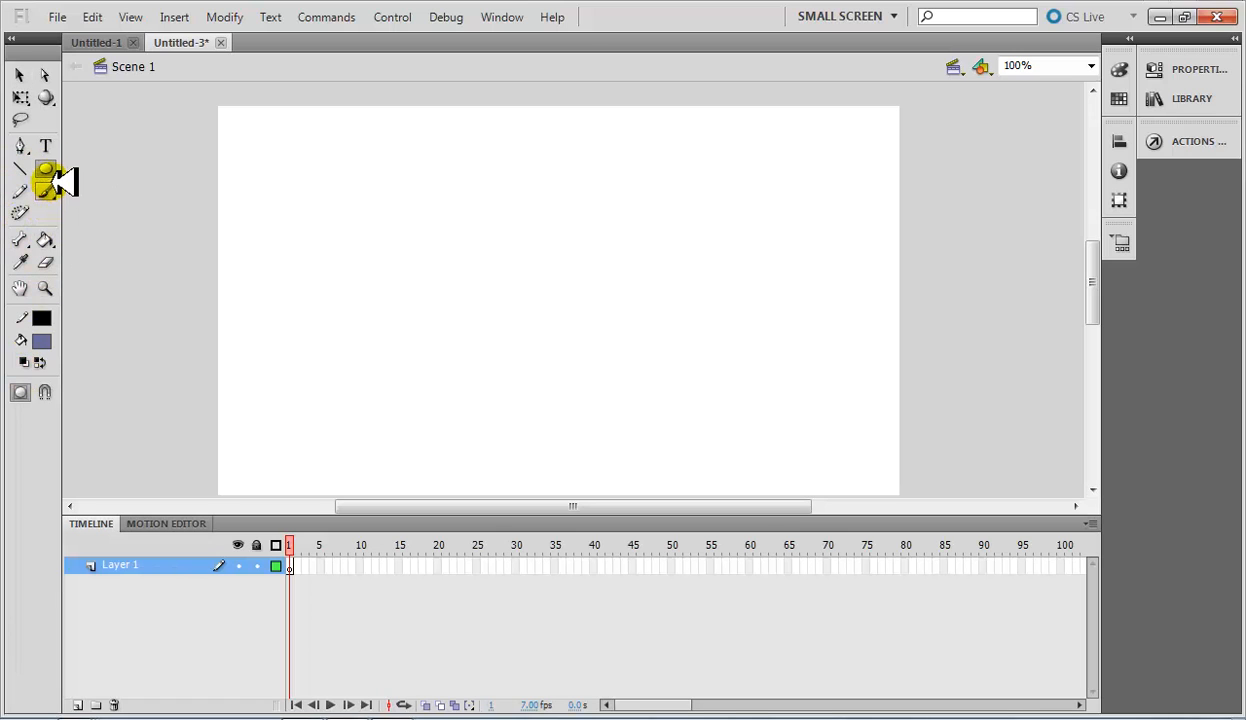
pyautogui.moveTo(63, 182); pyautogui.dragTo(120, 172)
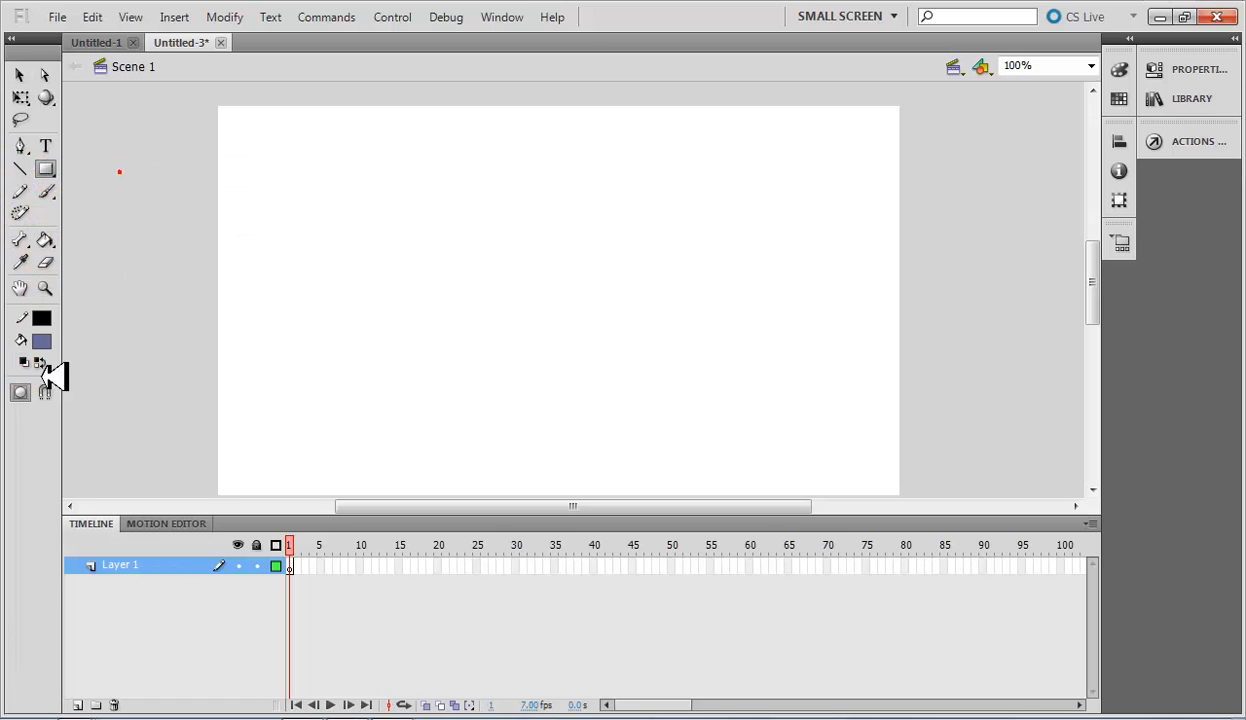
pyautogui.moveTo(44, 163); pyautogui.dragTo(100, 231)
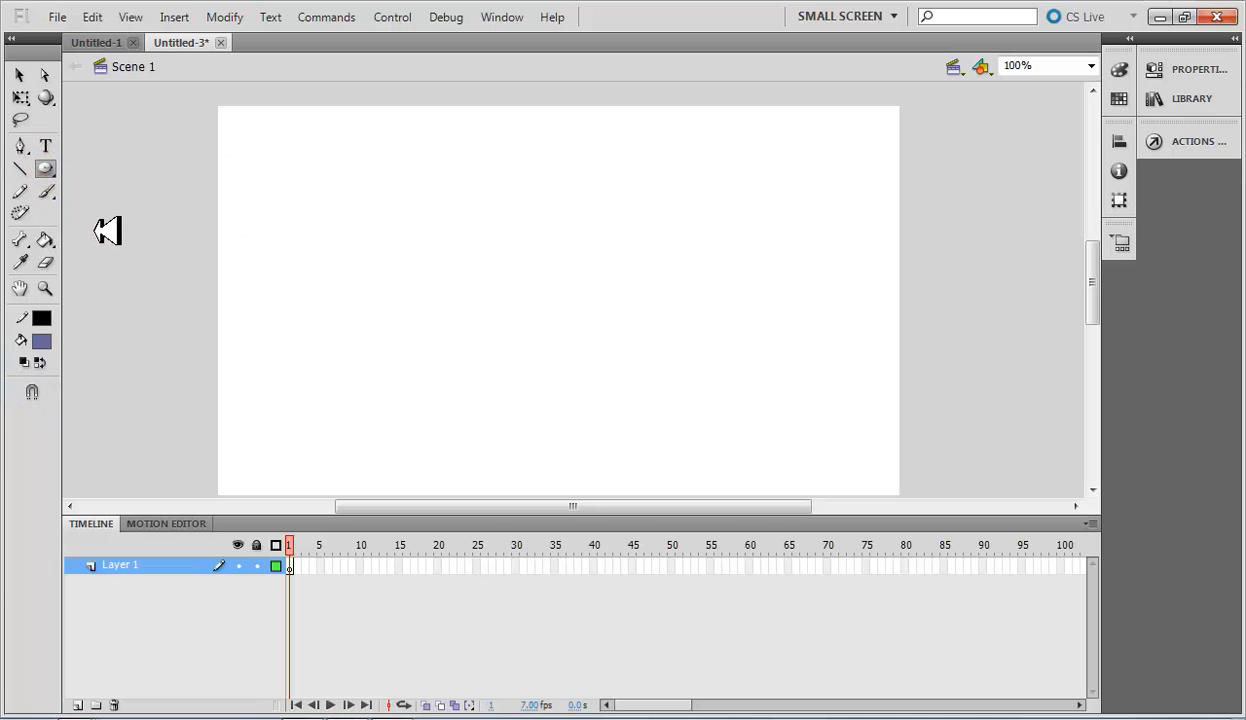
pyautogui.moveTo(56, 164); pyautogui.dragTo(115, 255)
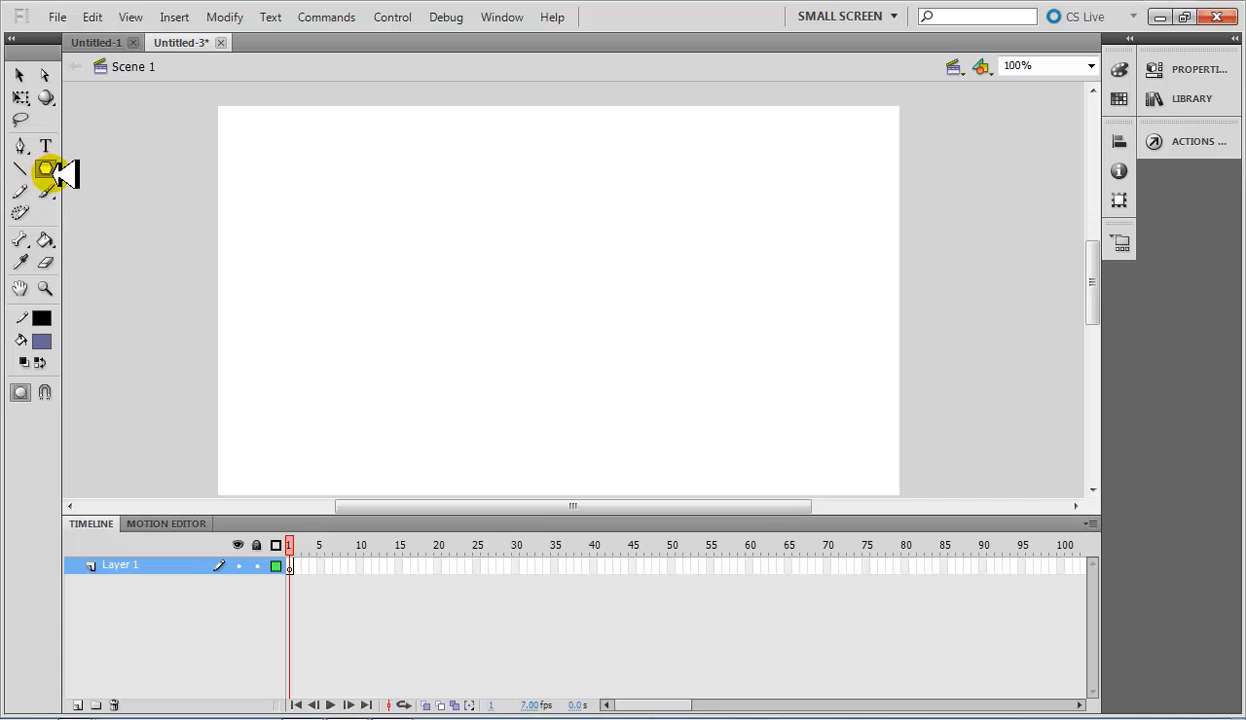
pyautogui.moveTo(56, 172); pyautogui.dragTo(118, 197)
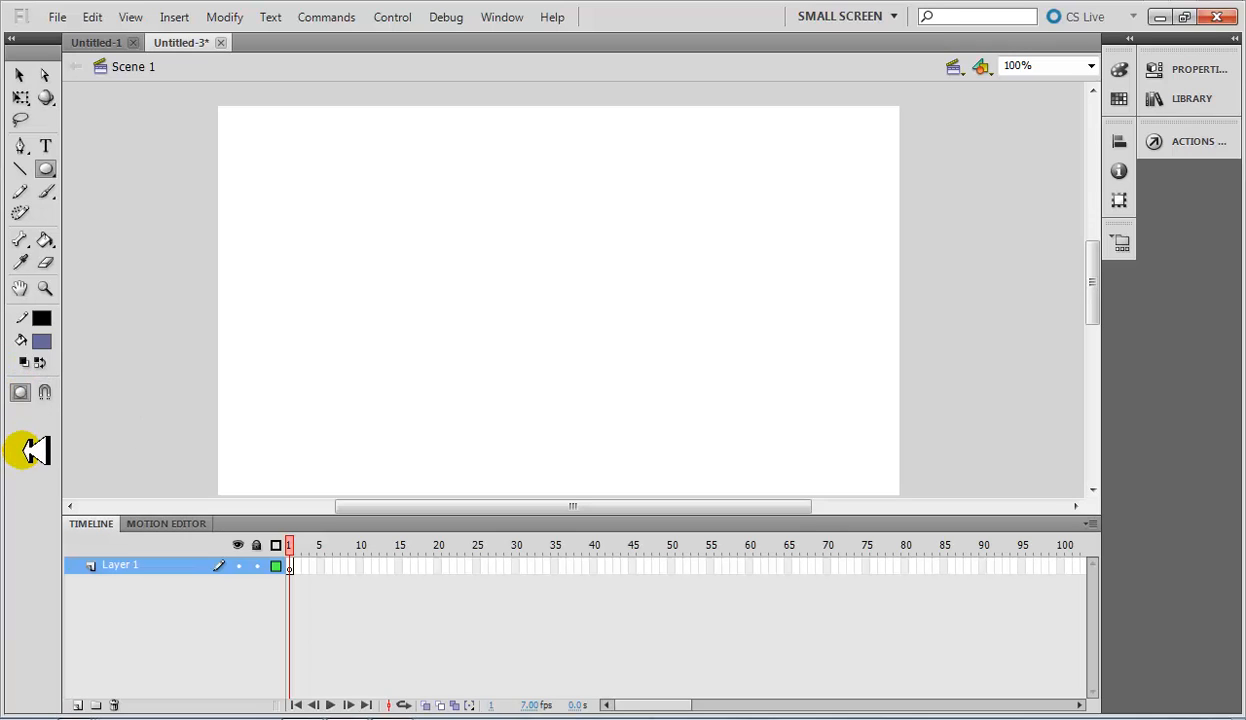
# Draw a wide oval in the upper-left area of the stage with object drawing mode on.
pyautogui.click(22, 392)
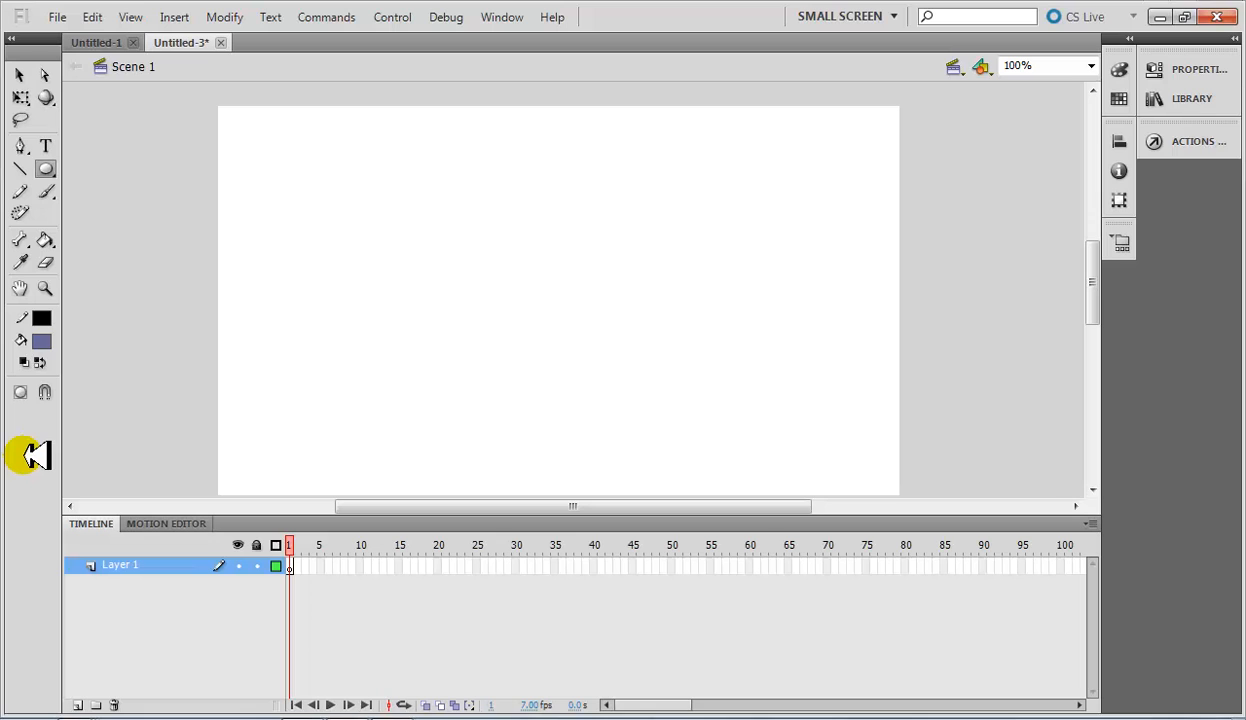
pyautogui.click(20, 392)
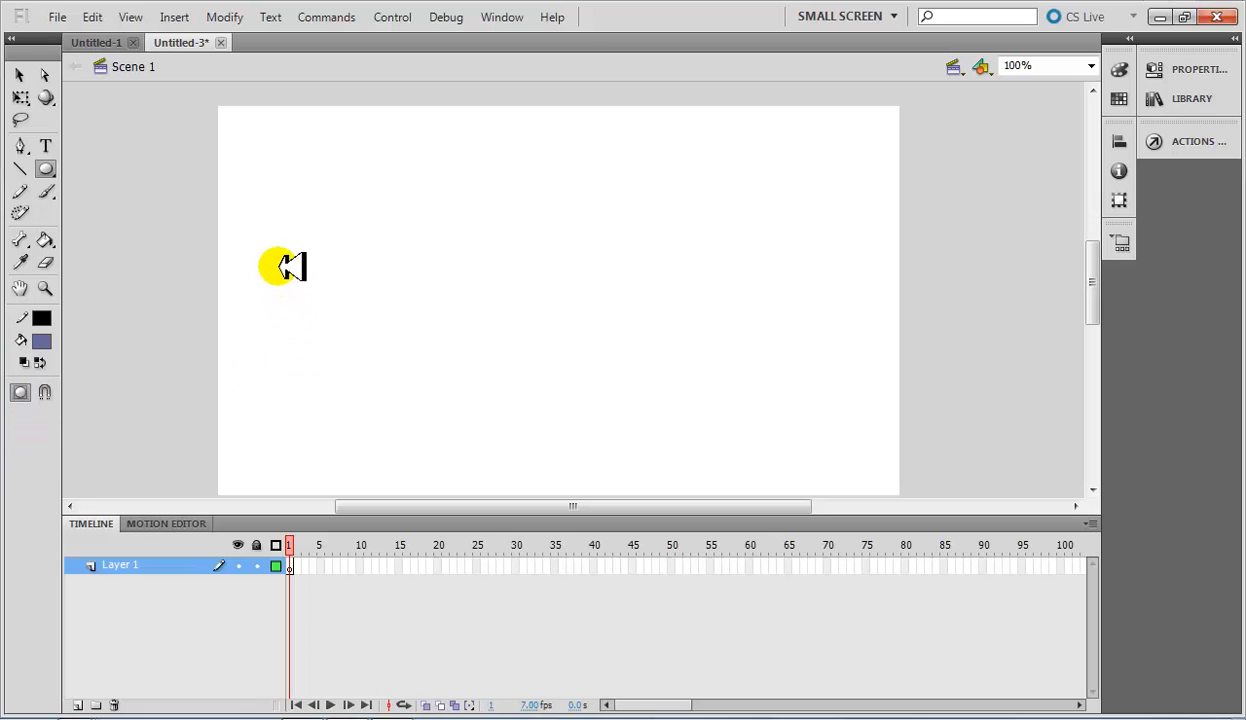
pyautogui.moveTo(297, 193); pyautogui.dragTo(458, 286)
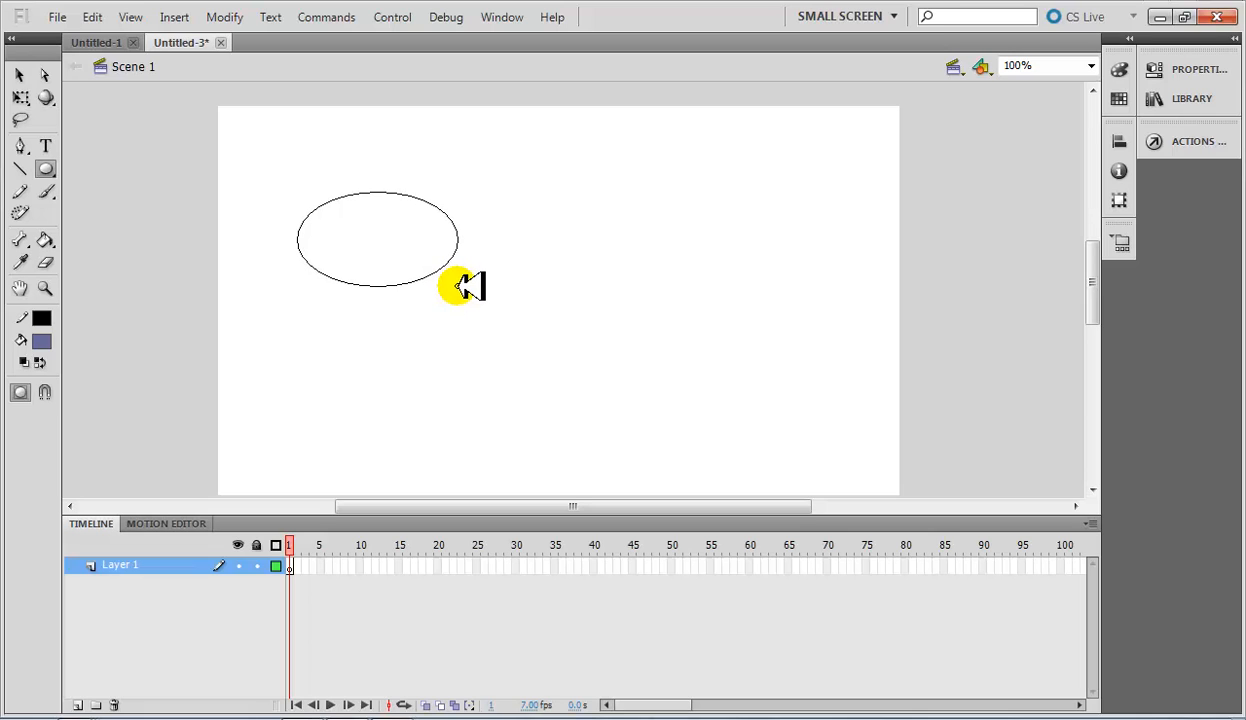
pyautogui.moveTo(457, 286); pyautogui.dragTo(458, 286)
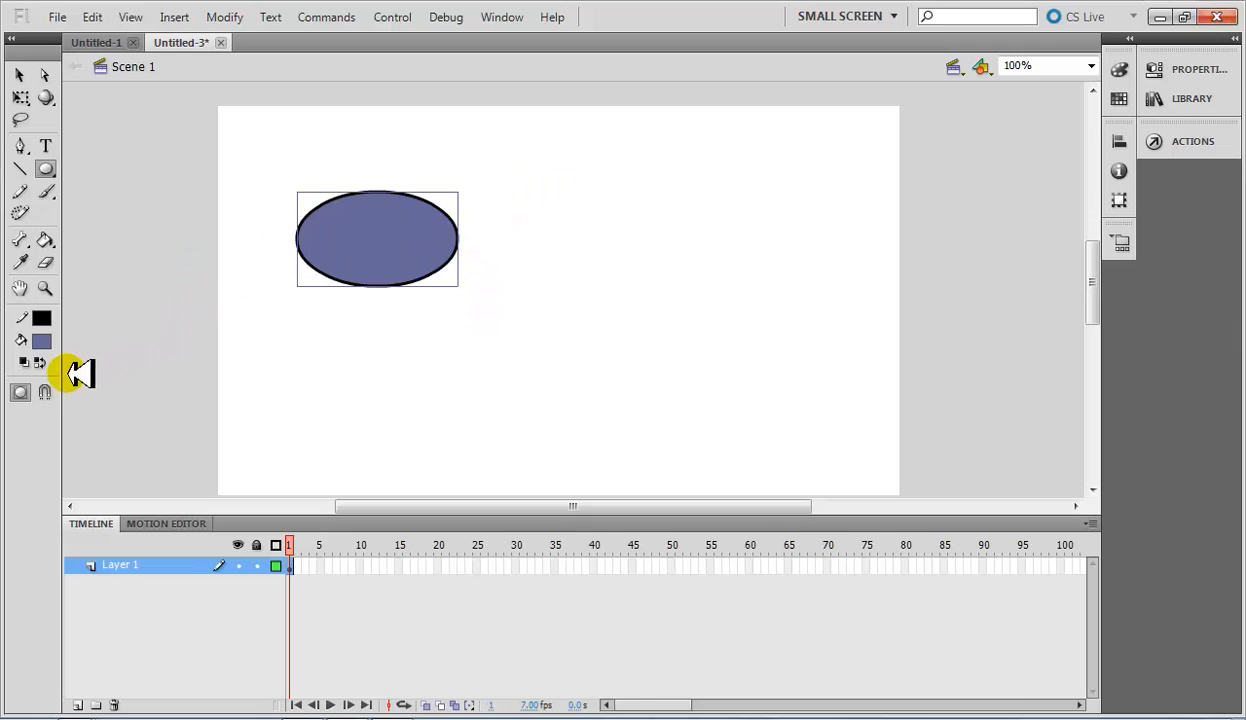
# Draw a similar oval beside the first with object drawing mode off, and select the first oval.
pyautogui.click(22, 393)
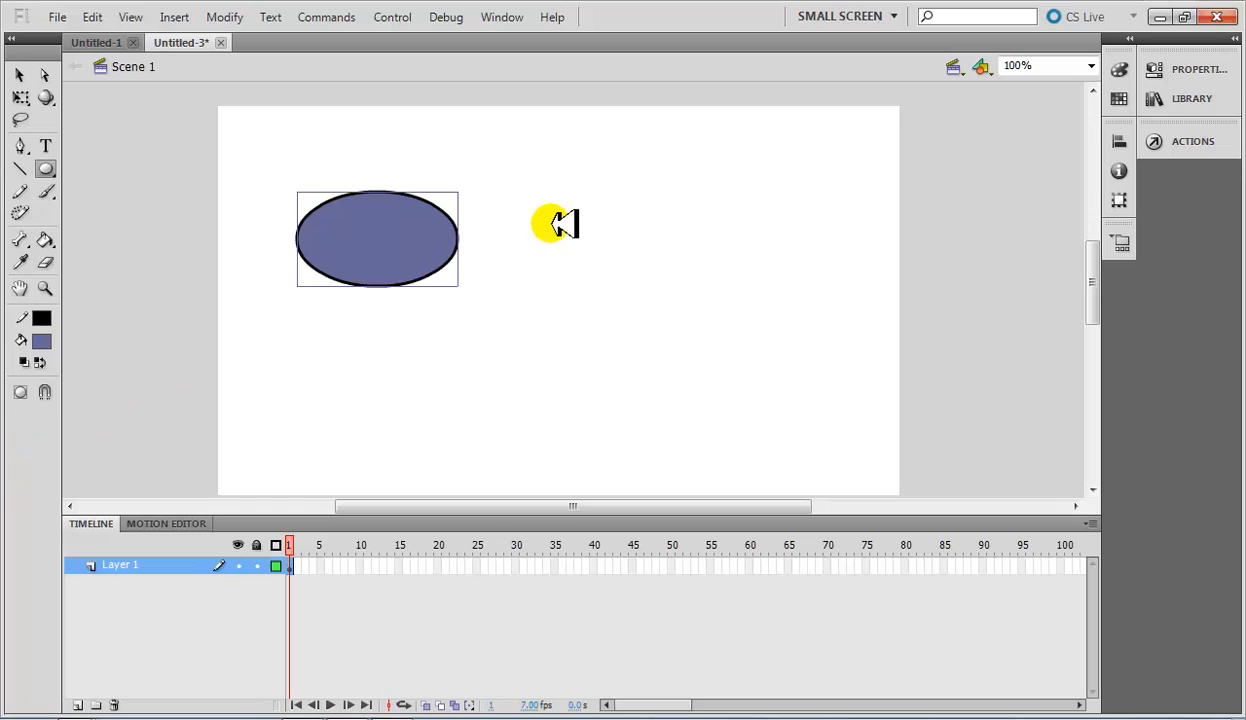
pyautogui.moveTo(526, 195); pyautogui.dragTo(705, 284)
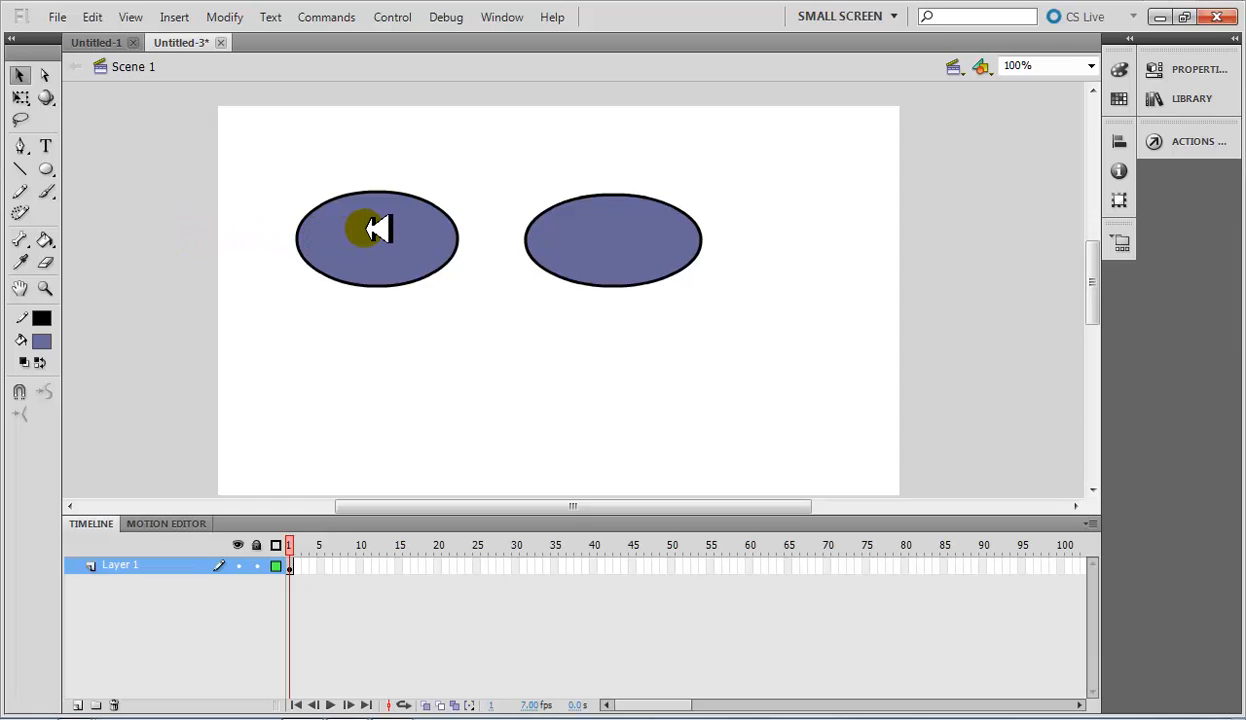
pyautogui.click(369, 229)
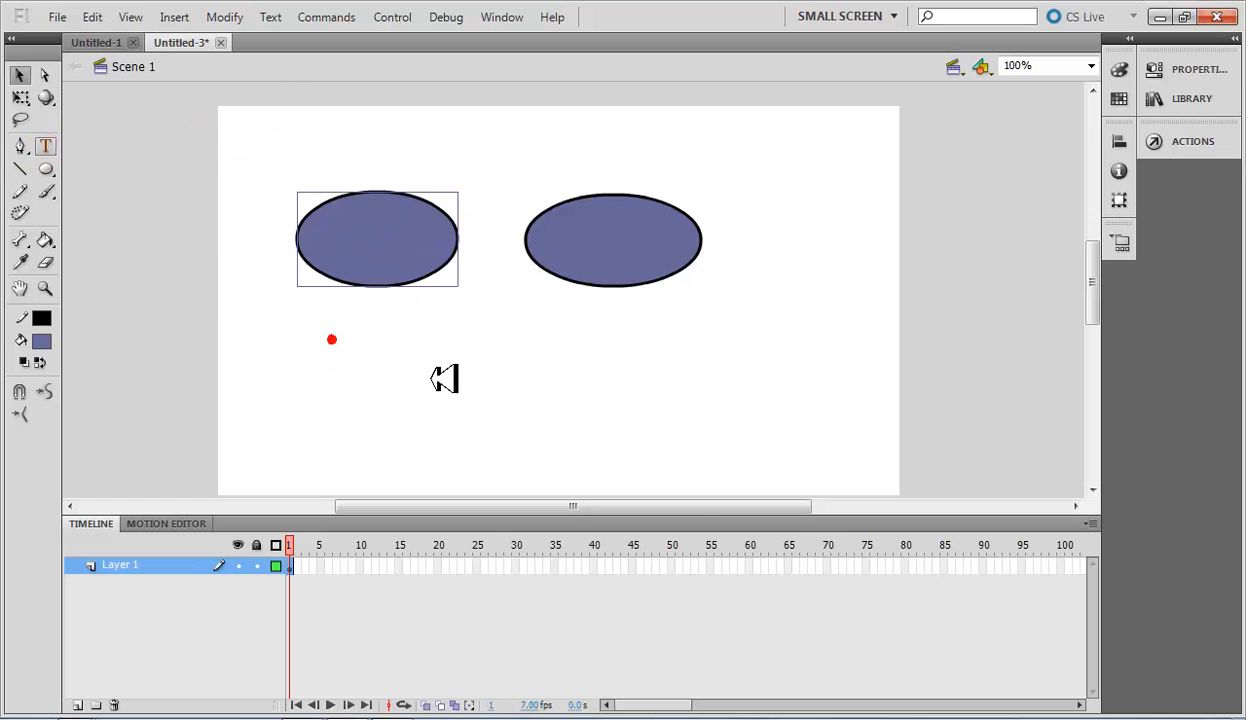
# Add the text label "Object Drawing" below the left oval.
pyautogui.click(45, 146)
pyautogui.click(336, 330)
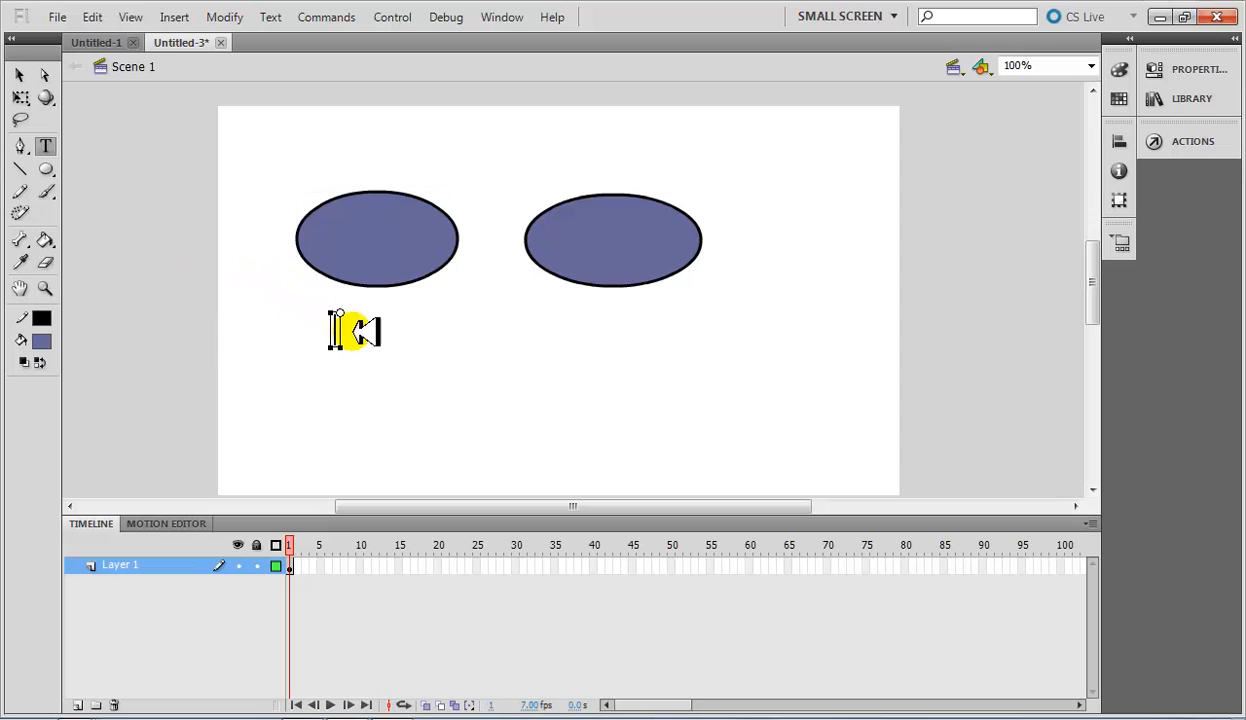
pyautogui.write('Object Drawing')
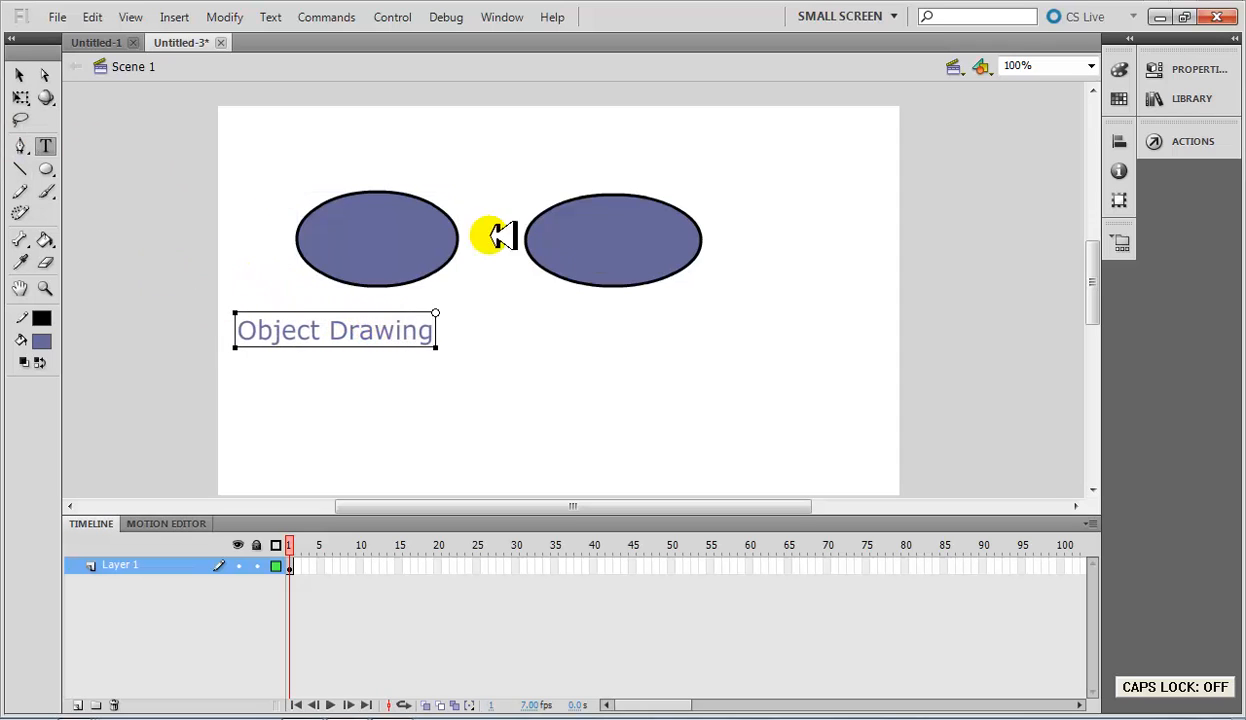
# Add the text label "Shape Drawing" below the right oval.
pyautogui.click(565, 320)
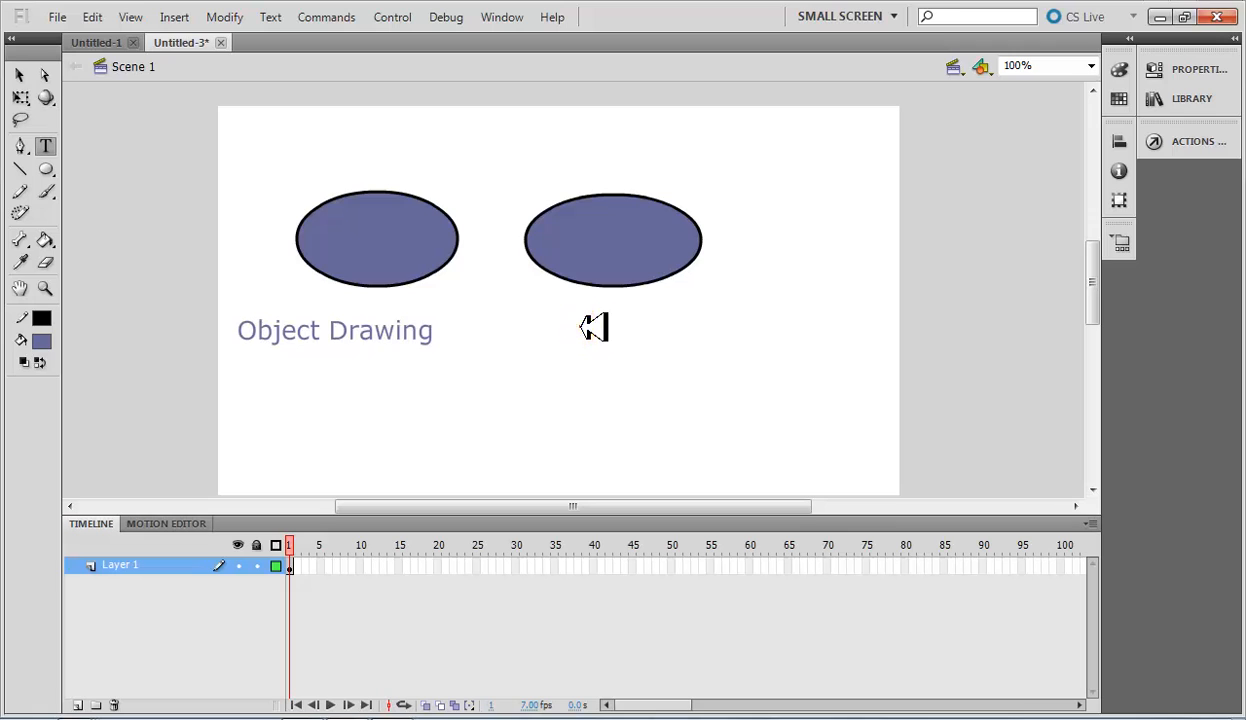
pyautogui.click(588, 320)
pyautogui.write('Shape D')
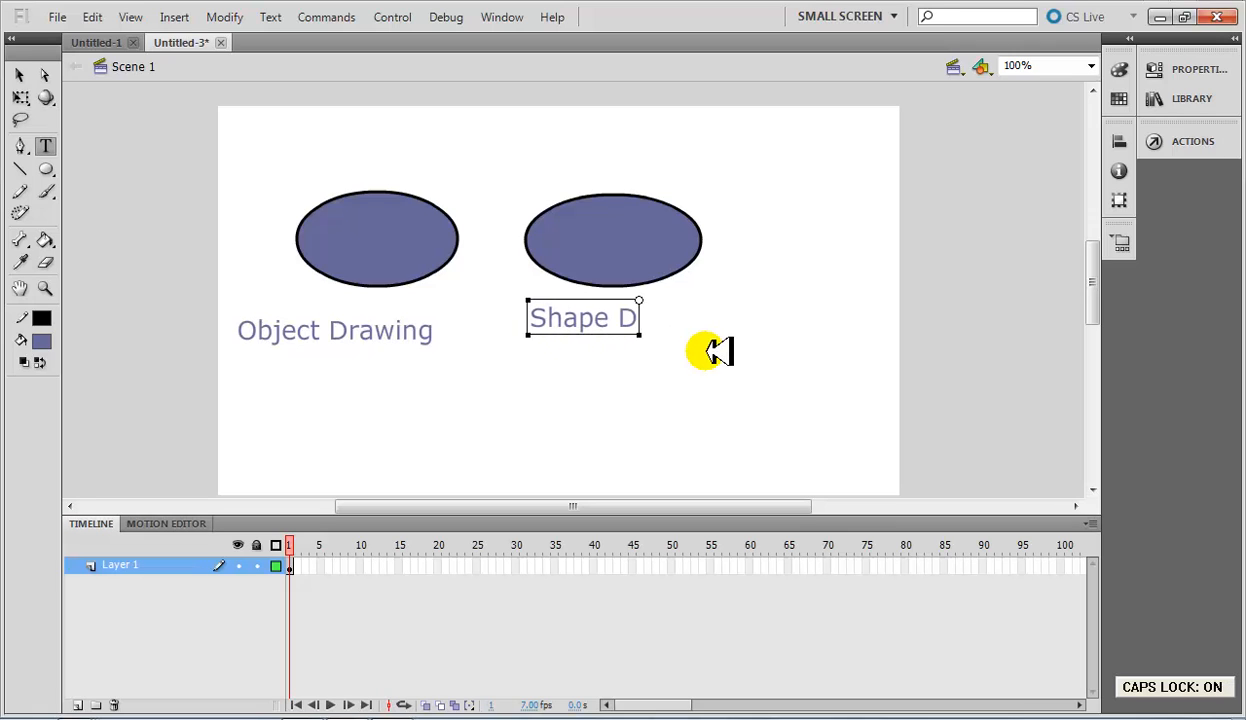
pyautogui.press('capslock')
pyautogui.write('rawing')
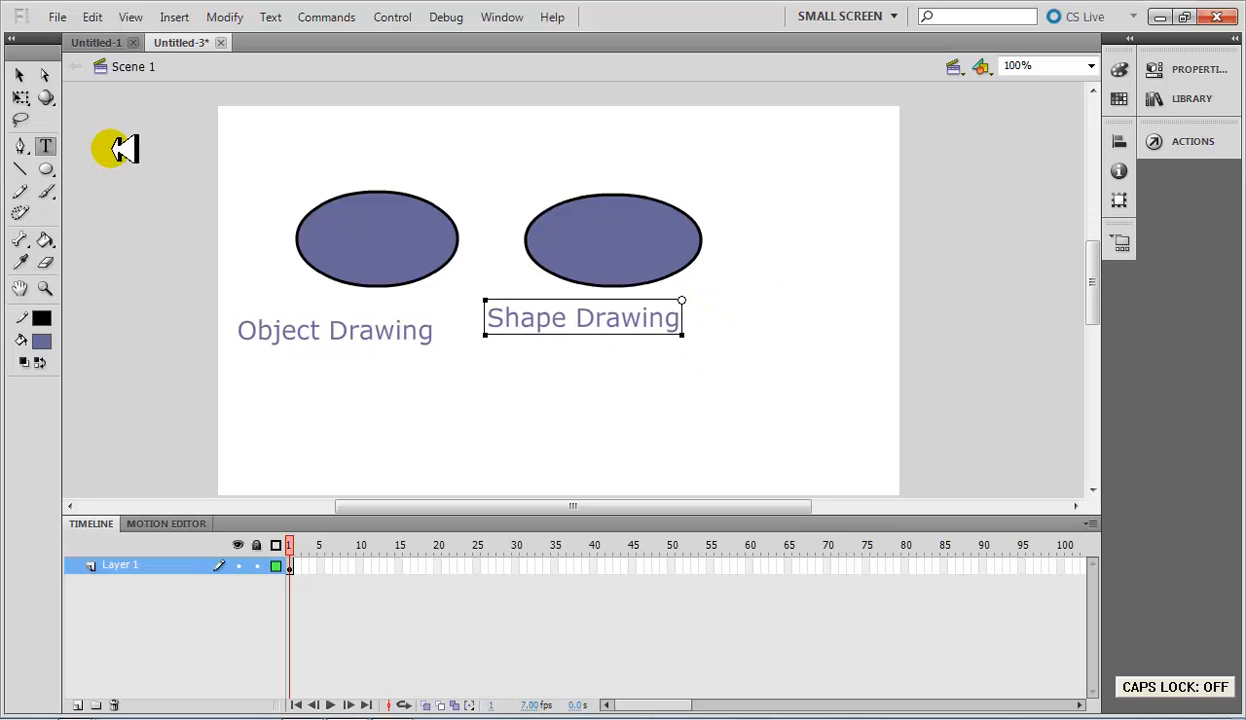
# Reposition the "Shape Drawing" and "Object Drawing" labels so each sits level and centred beneath its own oval.
pyautogui.click(19, 75)
pyautogui.moveTo(617, 310); pyautogui.dragTo(653, 323)
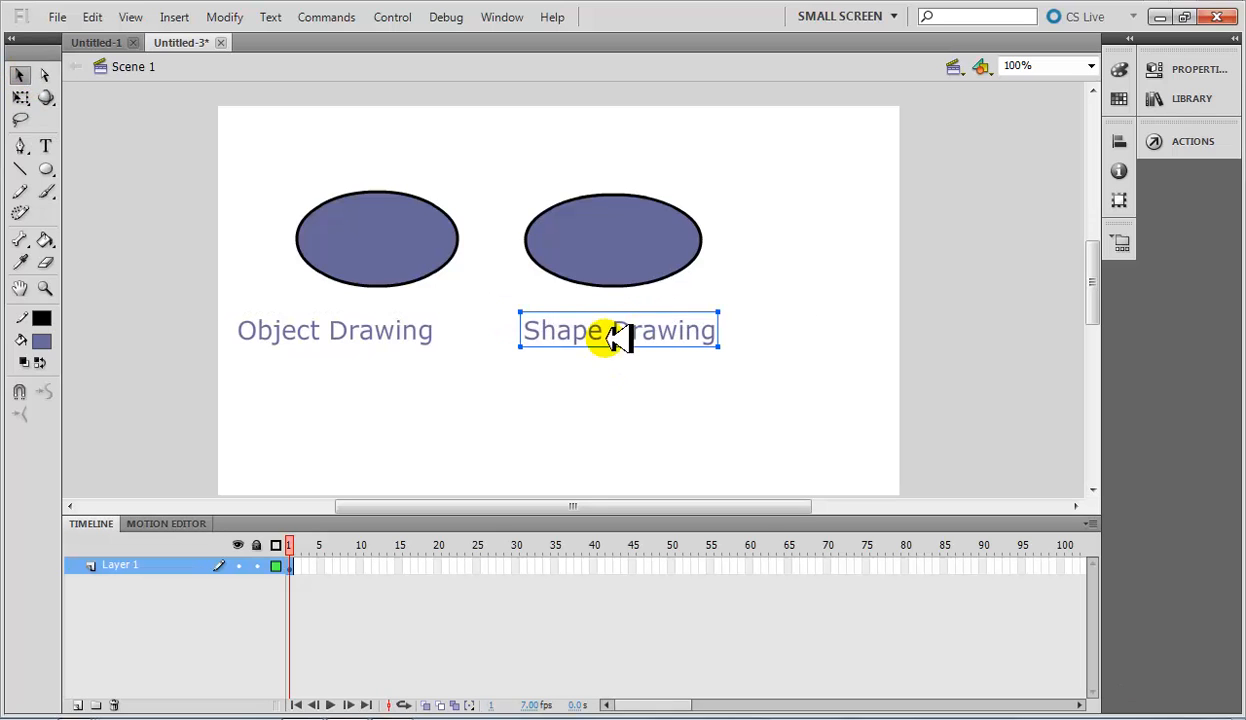
pyautogui.click(362, 337)
pyautogui.click(912, 345)
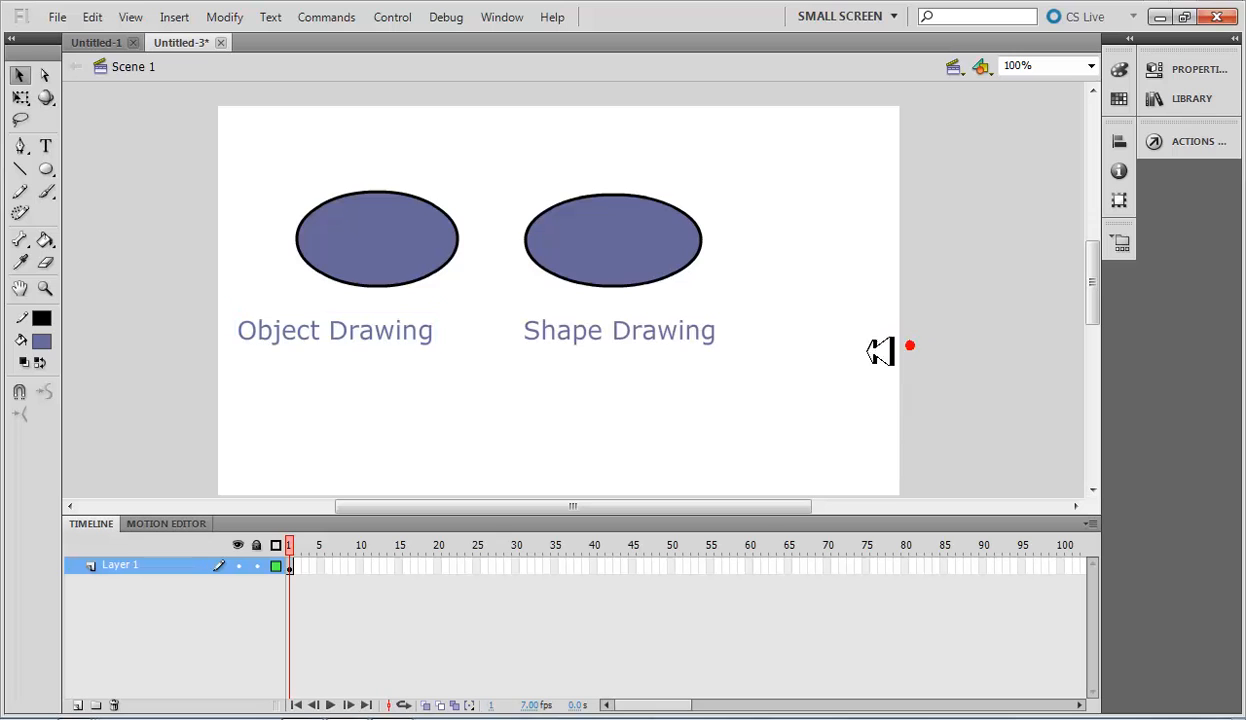
pyautogui.moveTo(638, 337); pyautogui.dragTo(679, 330)
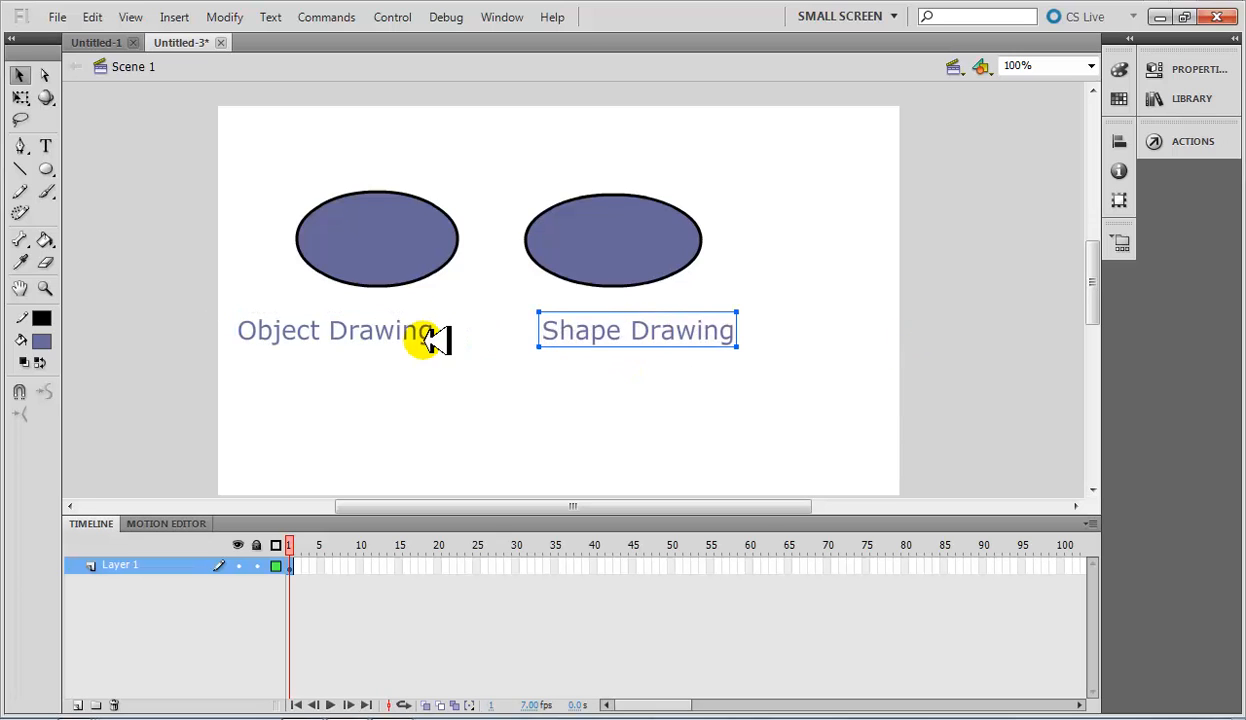
pyautogui.click(406, 334)
pyautogui.moveTo(409, 334)
pyautogui.mouseDown()
pyautogui.moveTo(428, 333)
pyautogui.moveTo(413, 333)
pyautogui.mouseUp()
pyautogui.click(555, 353)
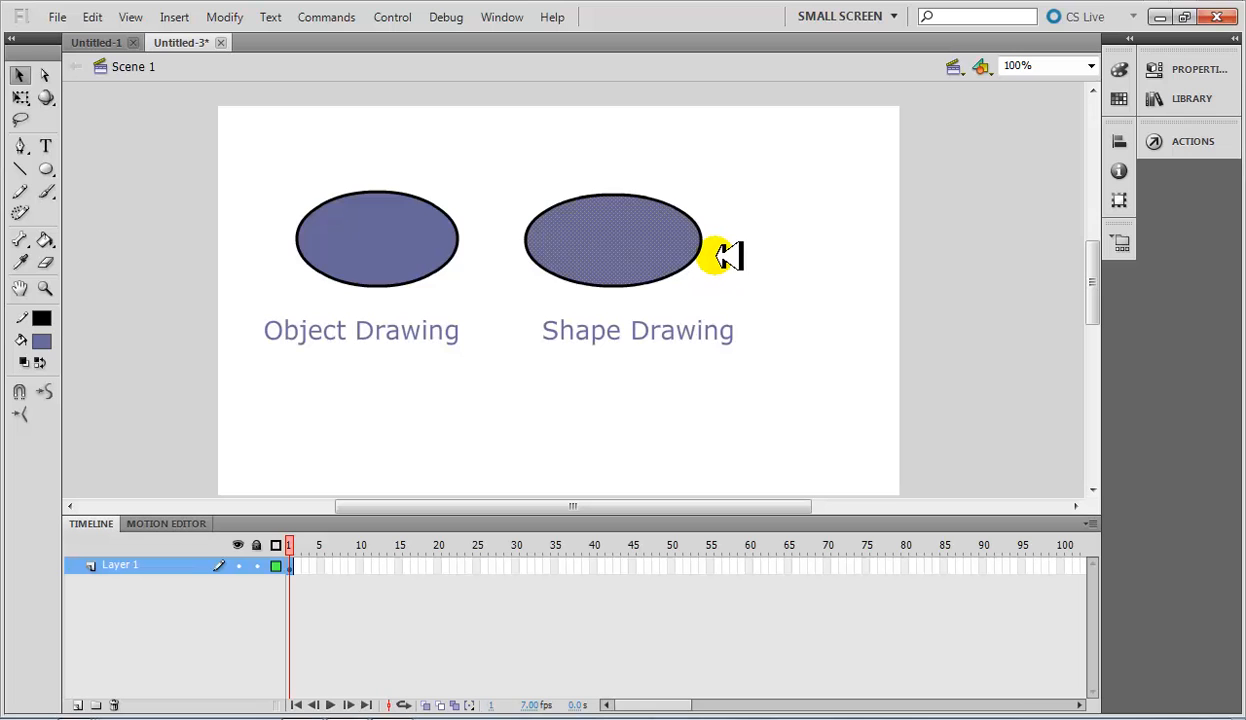
# Move only the fill of the right oval away from its outline and undo the move.
pyautogui.moveTo(595, 230); pyautogui.dragTo(645, 258)
pyautogui.hotkey('ctrl', 'z')
pyautogui.hotkey('ctrl', 'y')
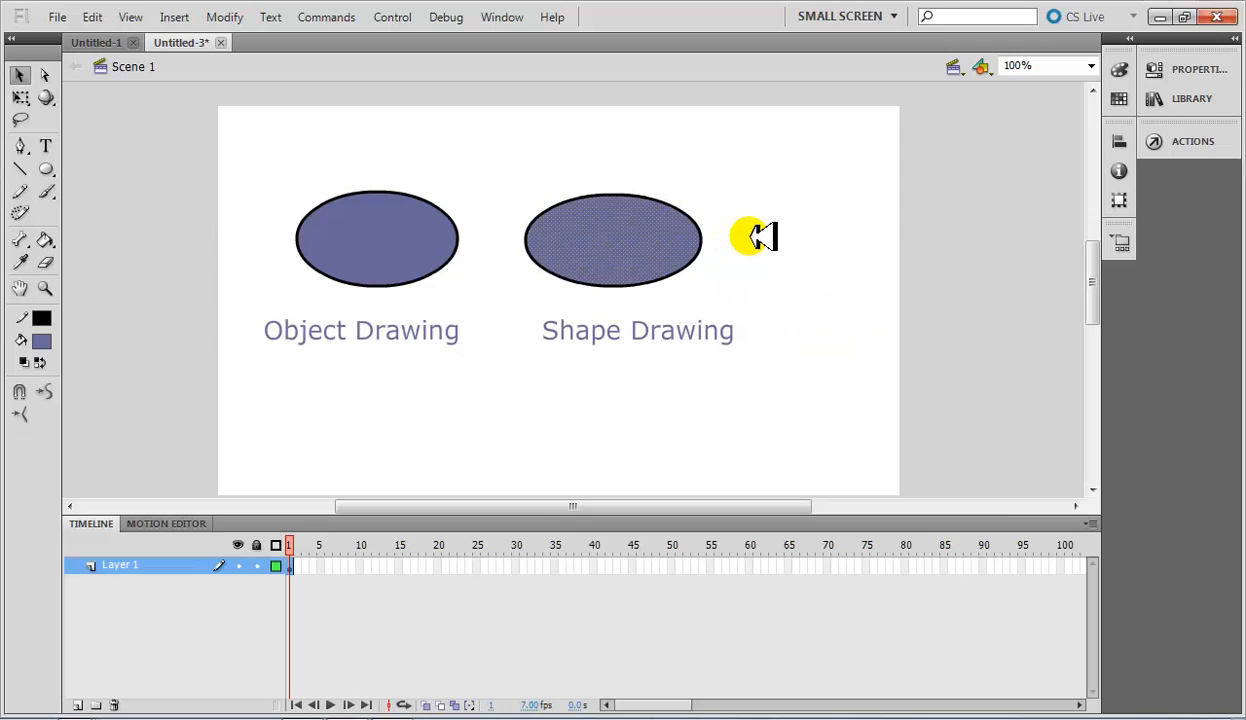
# Compare selecting only the outline of the right oval with selecting the left oval as a whole object.
pyautogui.click(742, 249)
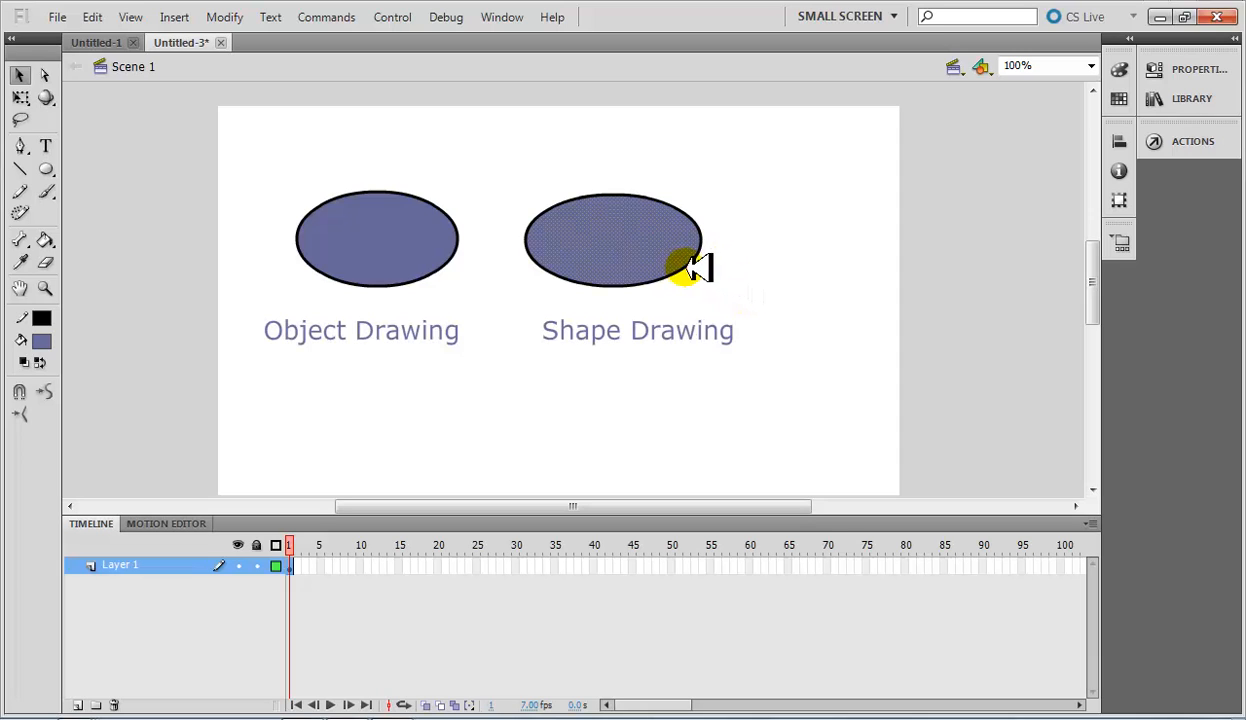
pyautogui.click(698, 256)
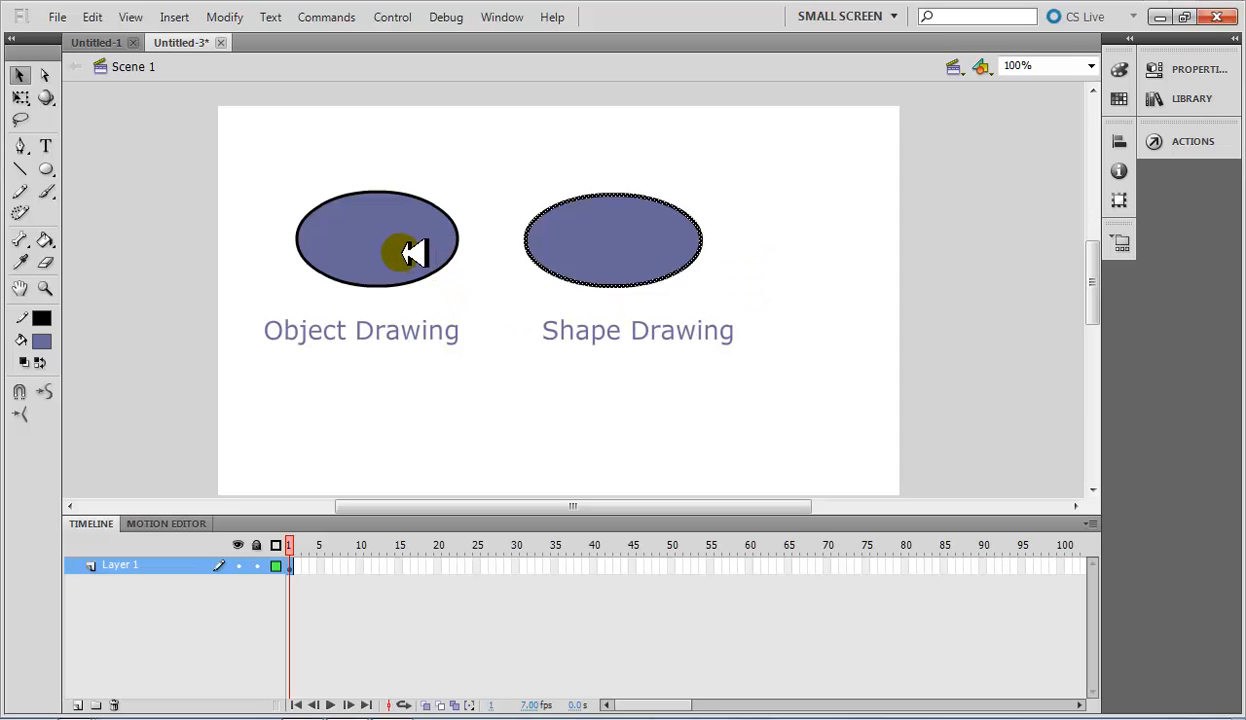
pyautogui.click(410, 247)
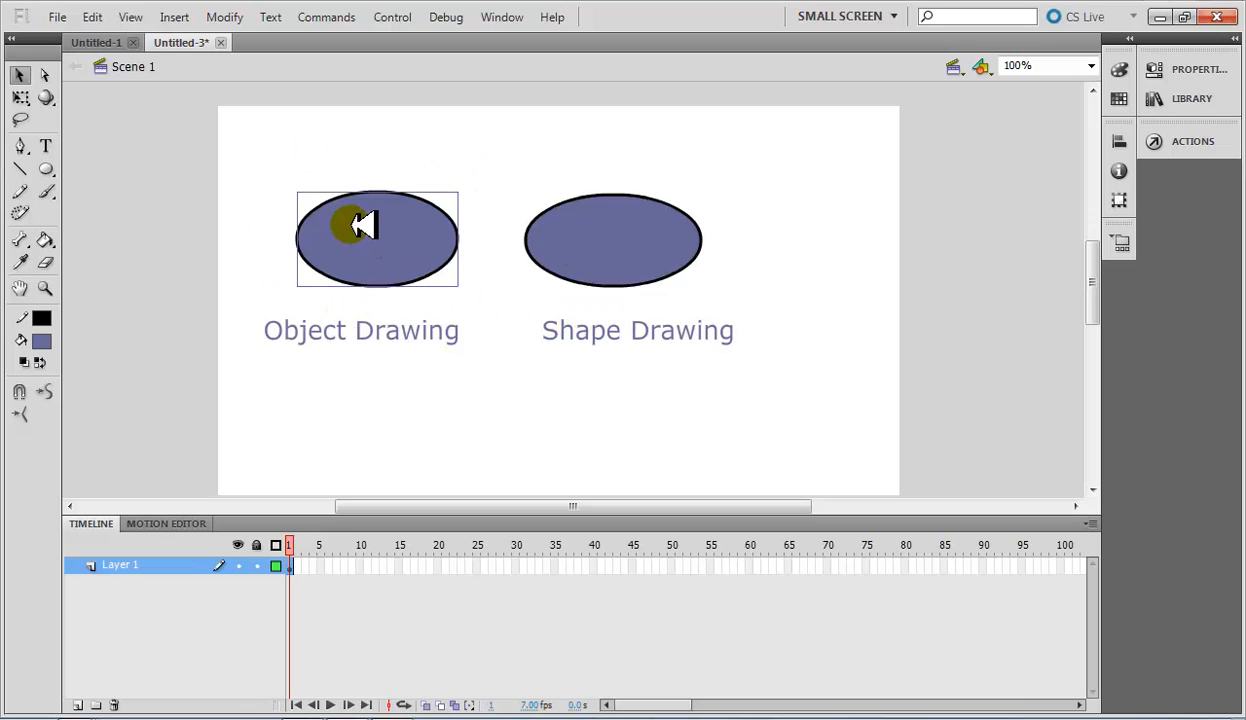
pyautogui.click(655, 379)
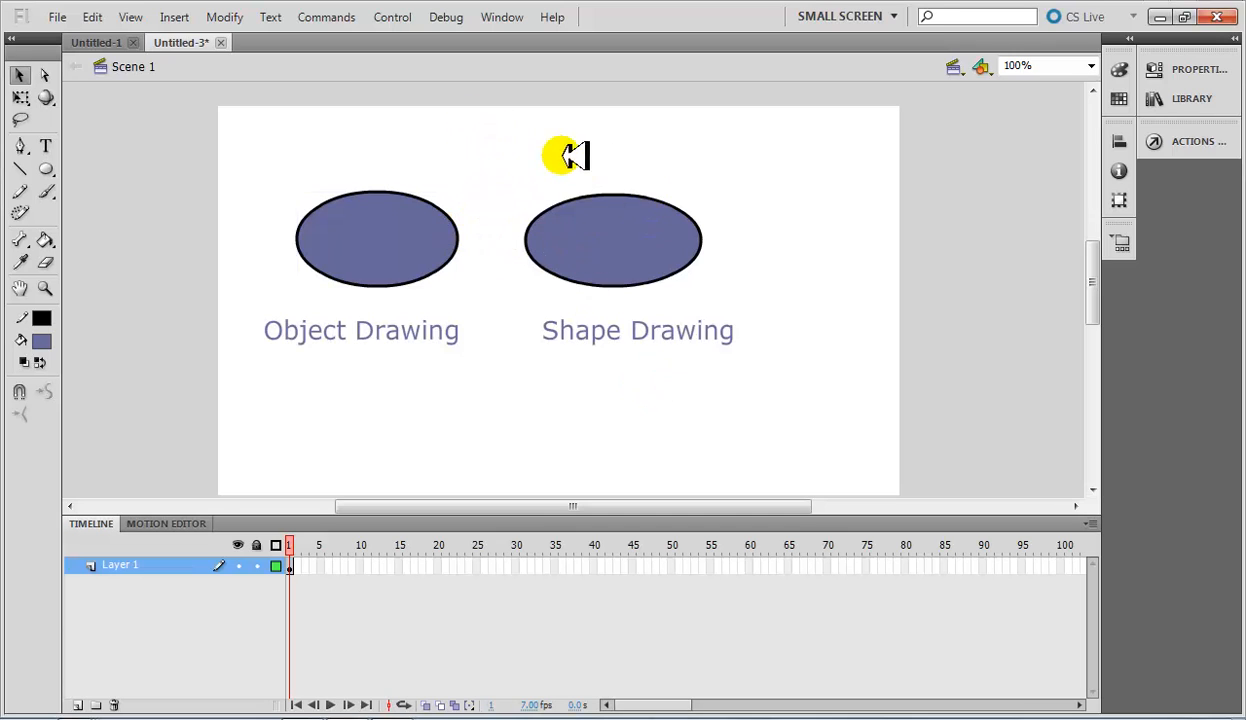
# Select both fill and outline of the right oval and shift it slightly right, centring it above its label.
pyautogui.moveTo(498, 133)
pyautogui.mouseDown()
pyautogui.moveTo(542, 172)
pyautogui.moveTo(751, 284)
pyautogui.mouseUp()
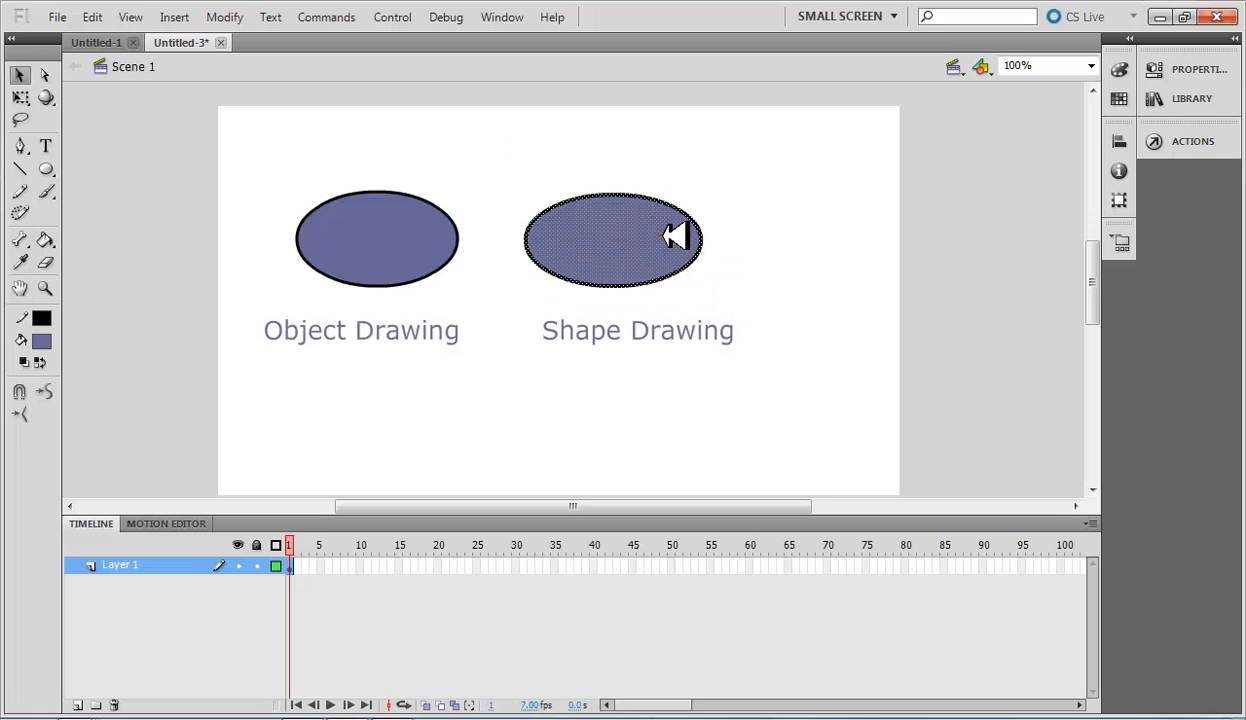
pyautogui.moveTo(663, 236); pyautogui.dragTo(684, 237)
pyautogui.click(779, 277)
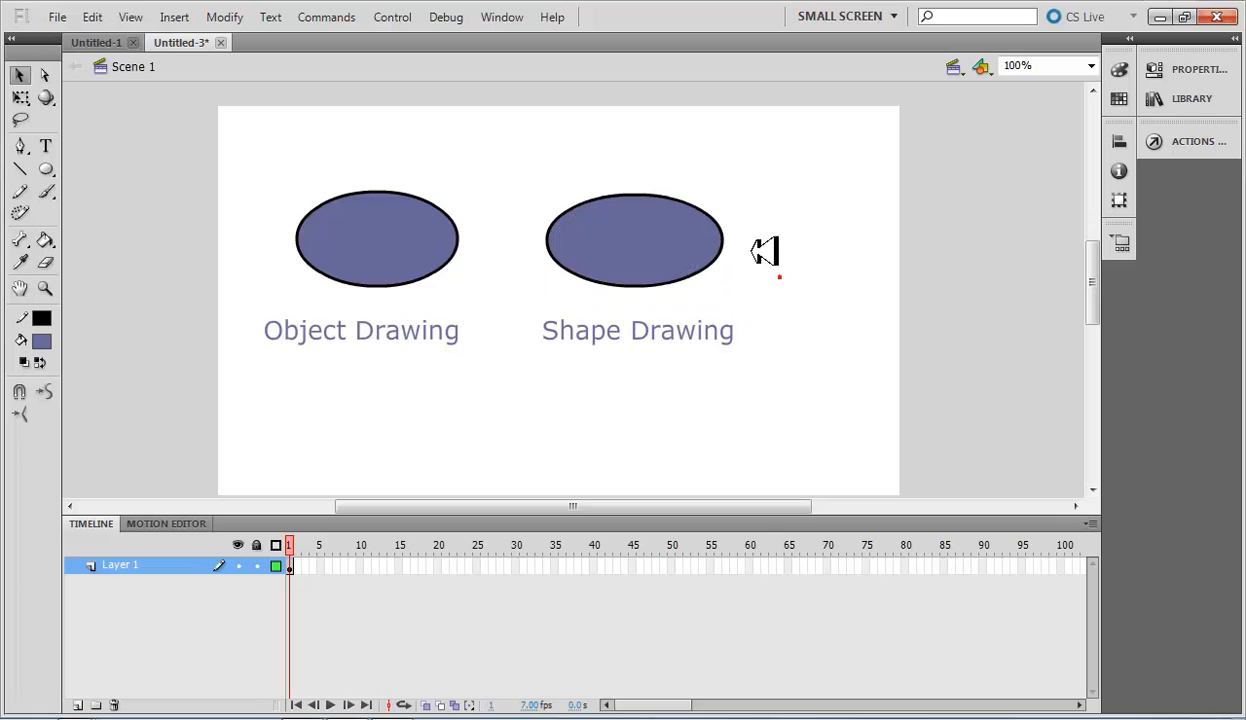
# Select the left end of the right oval with a marquee, delete that slice, and undo the deletion.
pyautogui.moveTo(498, 147); pyautogui.dragTo(765, 378)
pyautogui.click(812, 375)
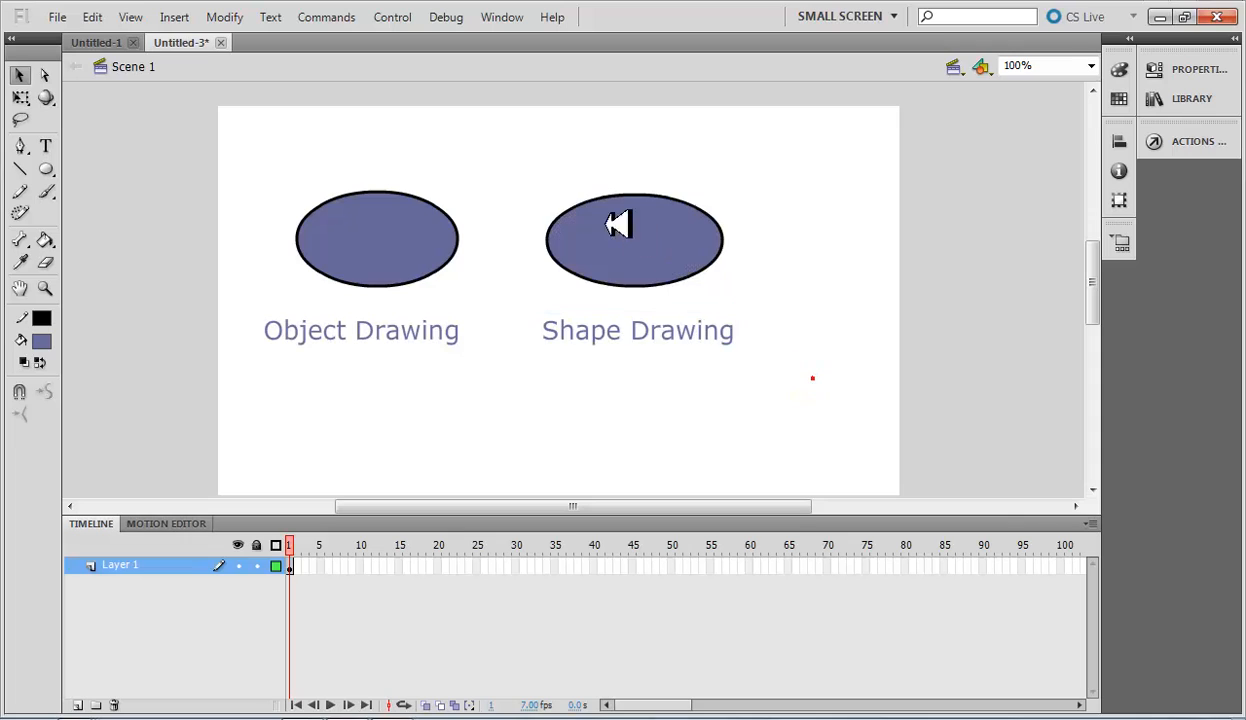
pyautogui.moveTo(503, 158); pyautogui.dragTo(578, 330)
pyautogui.press('Delete')
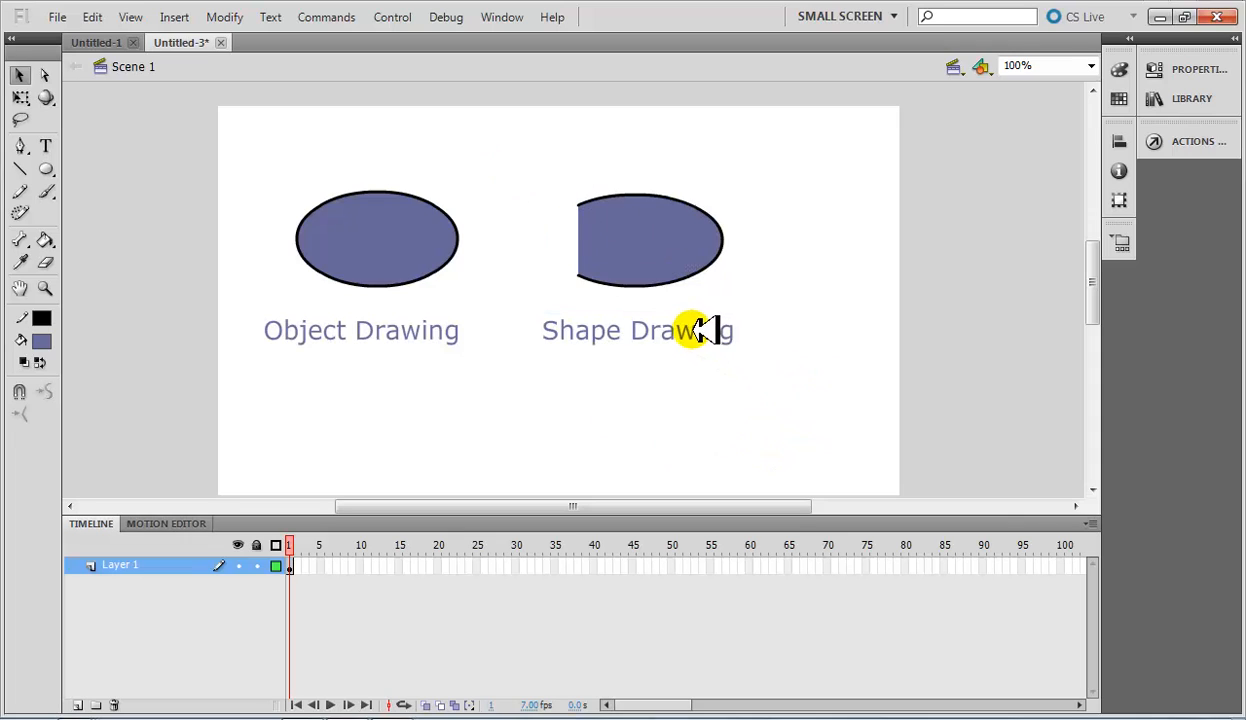
pyautogui.hotkey('ctrl', 'z')
pyautogui.click(766, 271)
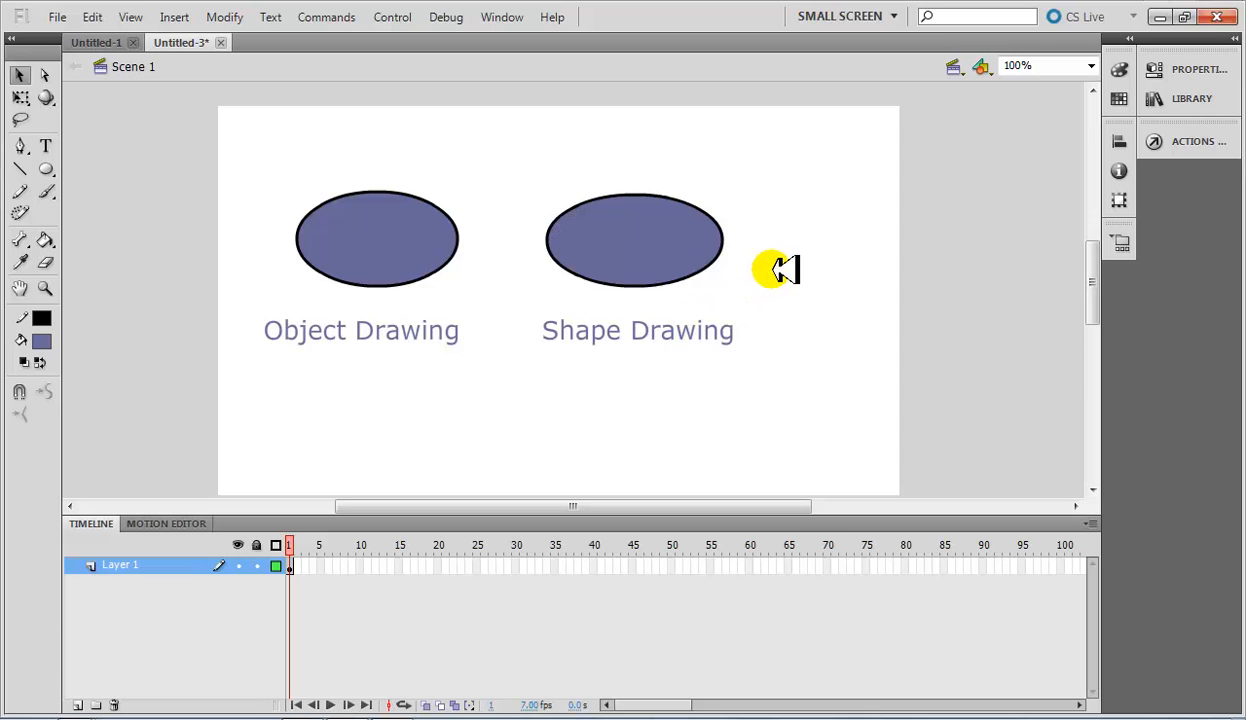
# Move the whole right oval, fill and outline together, down and left until it nearly touches the left oval.
pyautogui.click(430, 214)
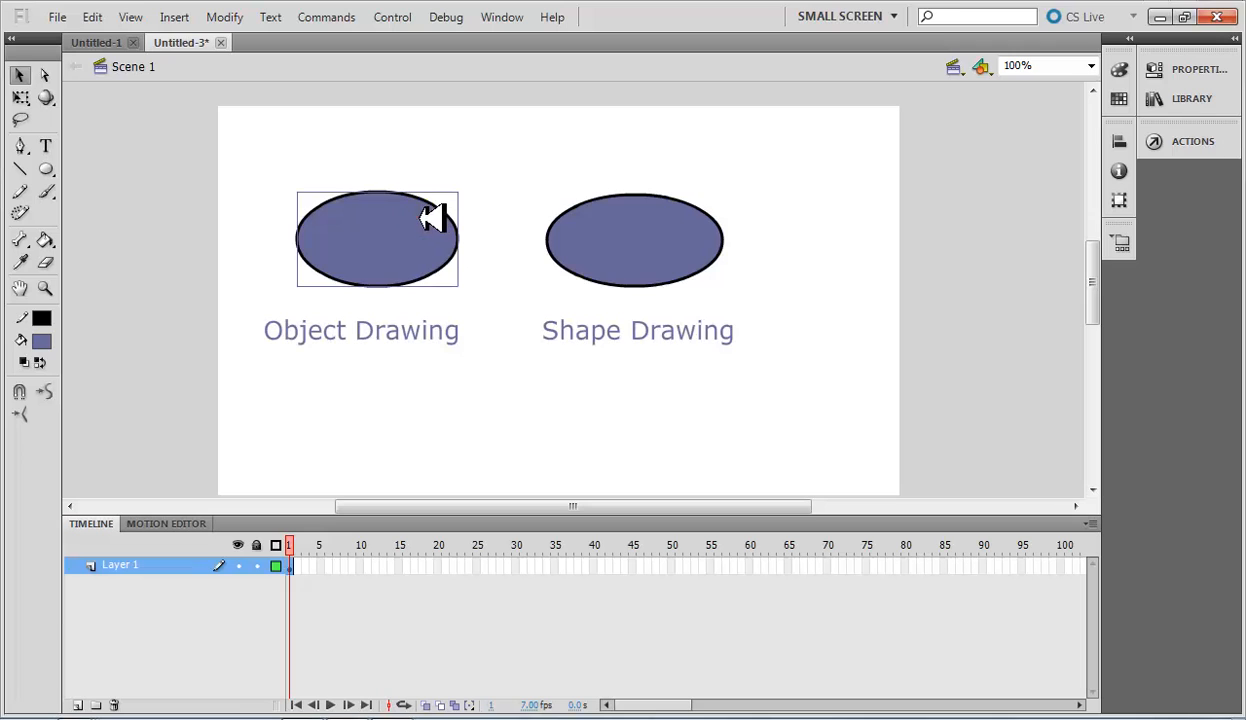
pyautogui.click(515, 232)
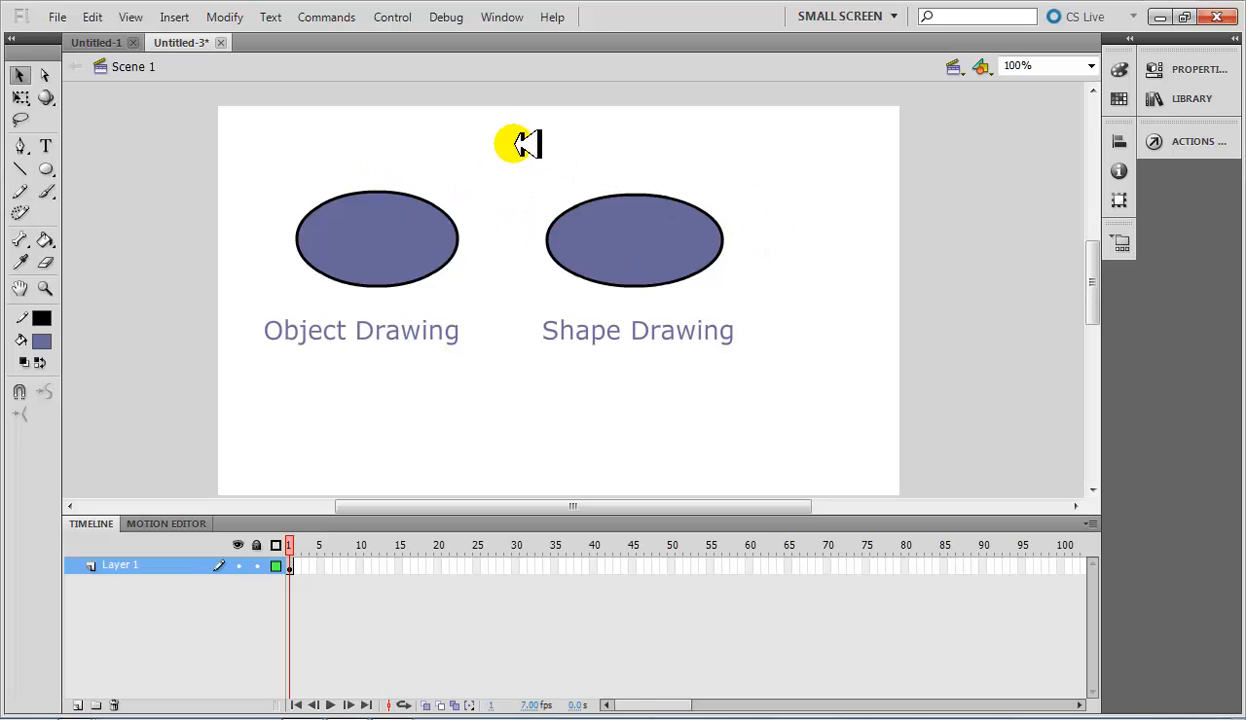
pyautogui.moveTo(514, 144); pyautogui.dragTo(727, 308)
pyautogui.moveTo(685, 261)
pyautogui.mouseDown()
pyautogui.moveTo(596, 288)
pyautogui.moveTo(710, 270)
pyautogui.moveTo(596, 296)
pyautogui.mouseUp()
pyautogui.click(542, 208)
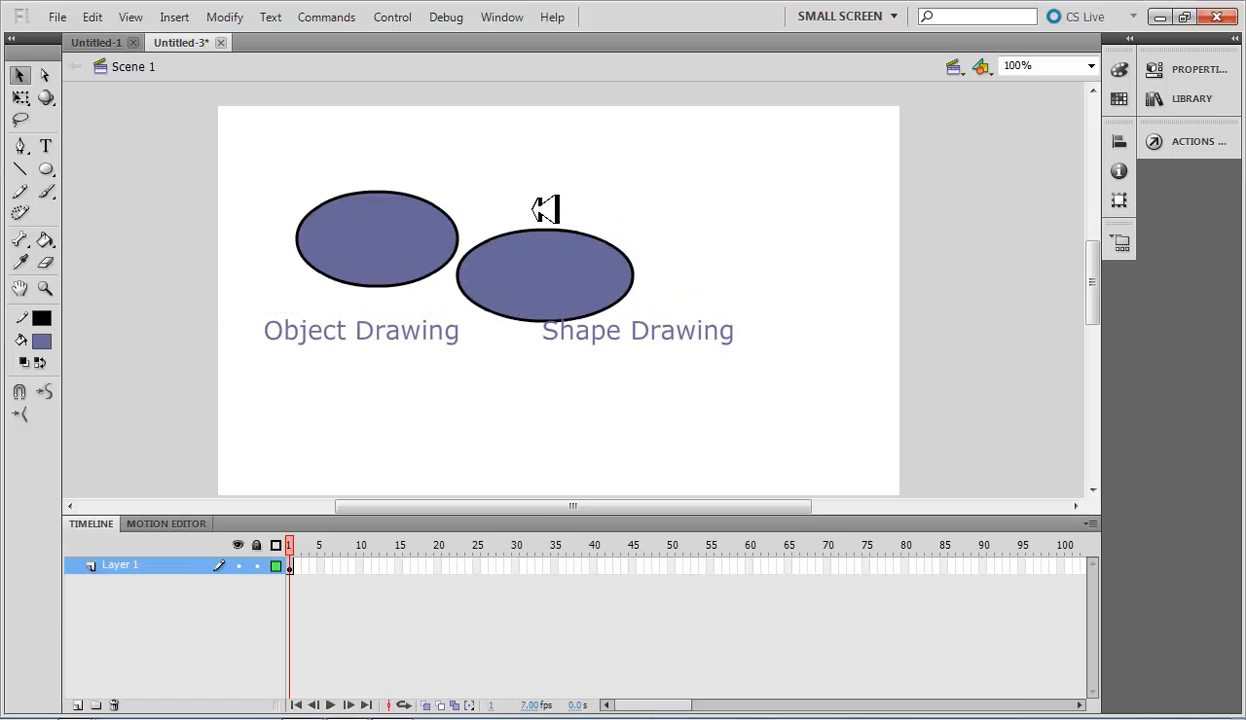
# Move the left oval up and left together with the selected upper-left piece of the right oval.
pyautogui.click(384, 239)
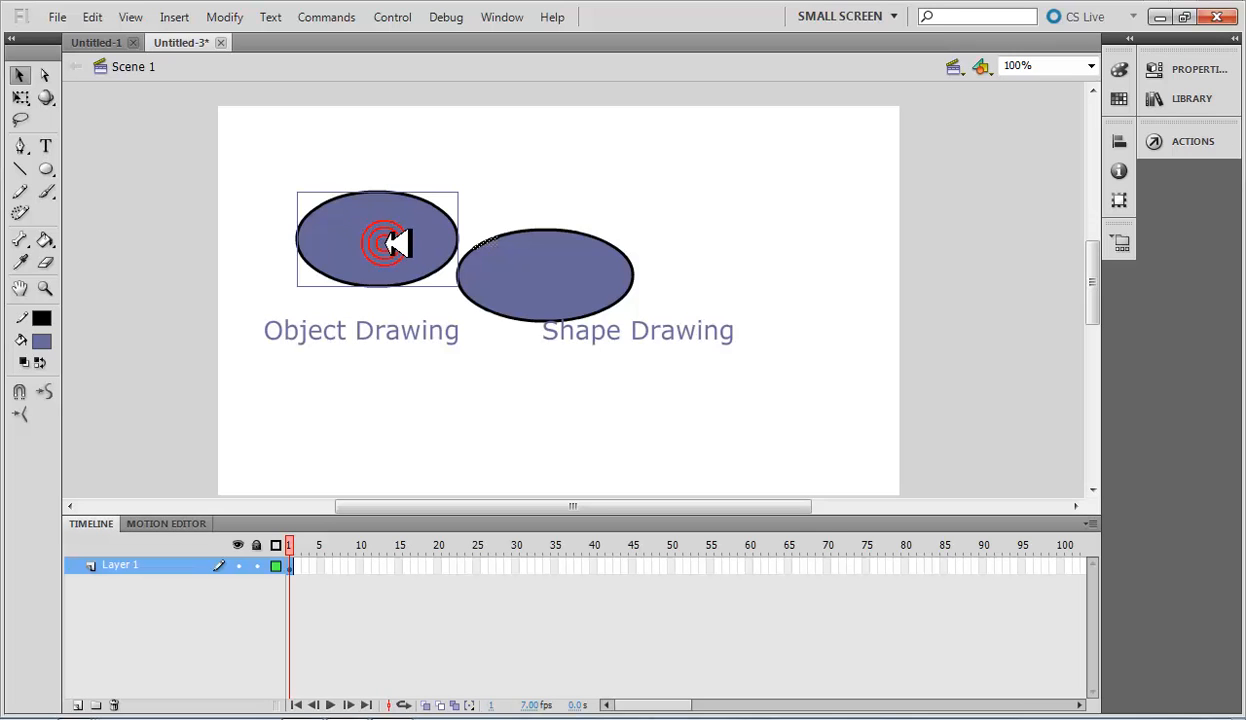
pyautogui.moveTo(395, 243); pyautogui.dragTo(337, 193)
pyautogui.click(640, 411)
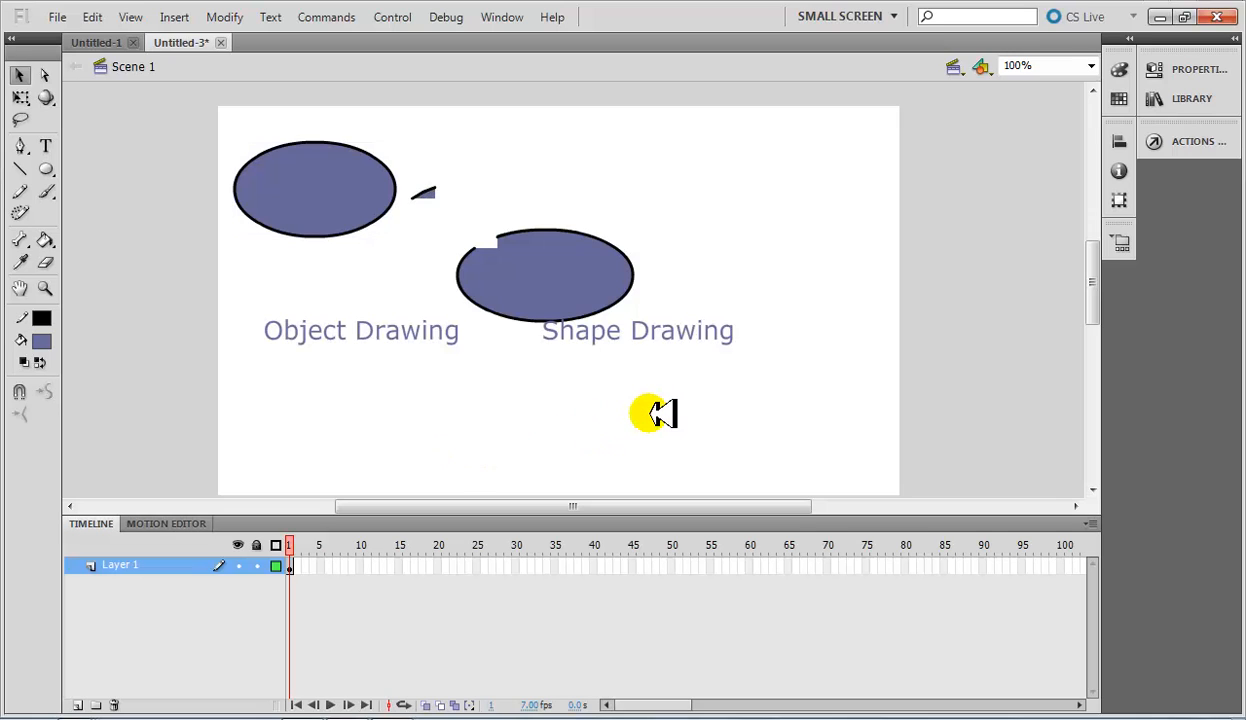
# Undo the moves of both ovals back to their side-by-side arrangement above the labels.
pyautogui.hotkey('ctrl', 'z')
pyautogui.hotkey('ctrl', 'z')
pyautogui.hotkey('ctrl', 'z')
pyautogui.hotkey('ctrl', 'z')
pyautogui.hotkey('ctrl', 'z')
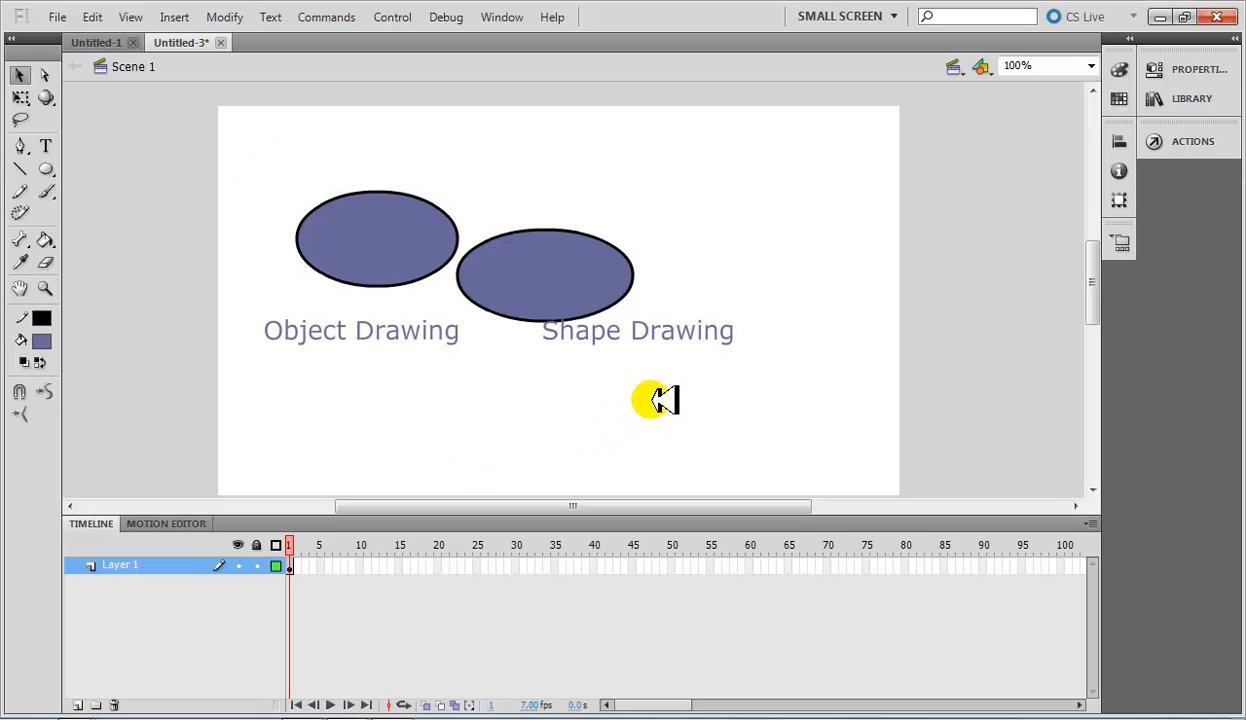
pyautogui.click(836, 291)
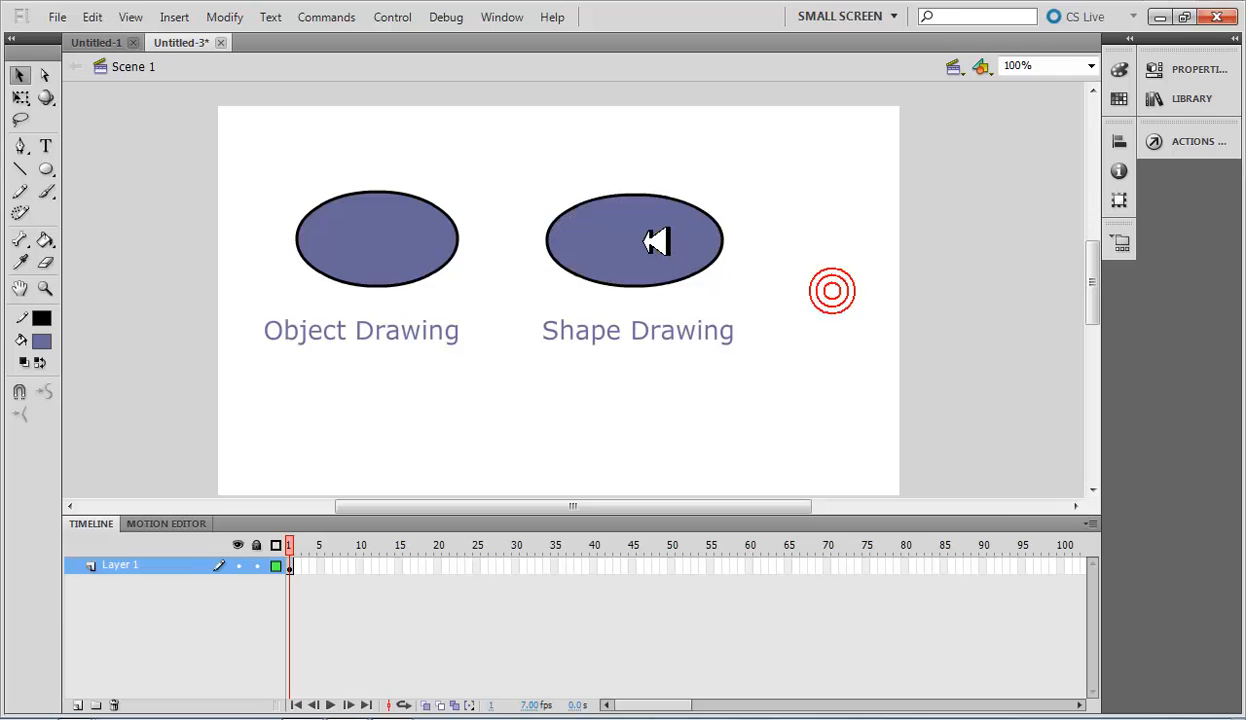
# Select the left oval, switch to the Oval tool and toggle its Object Drawing option.
pyautogui.click(440, 265)
pyautogui.click(805, 433)
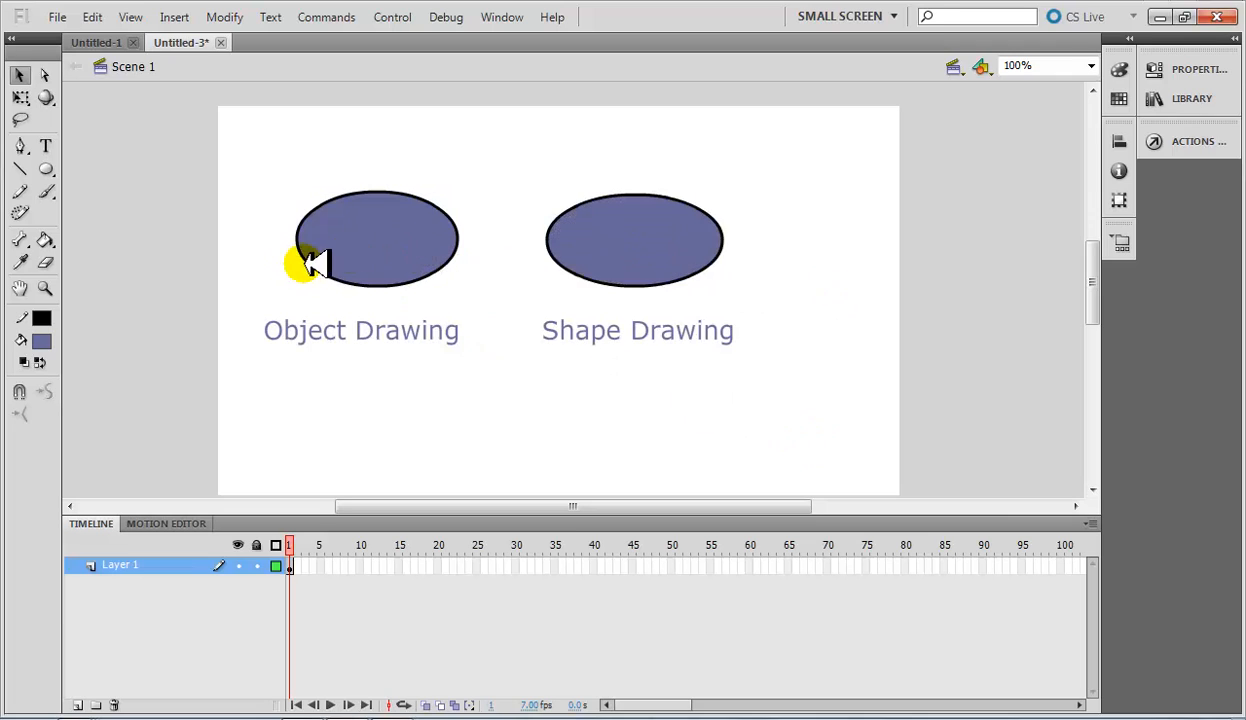
pyautogui.click(370, 241)
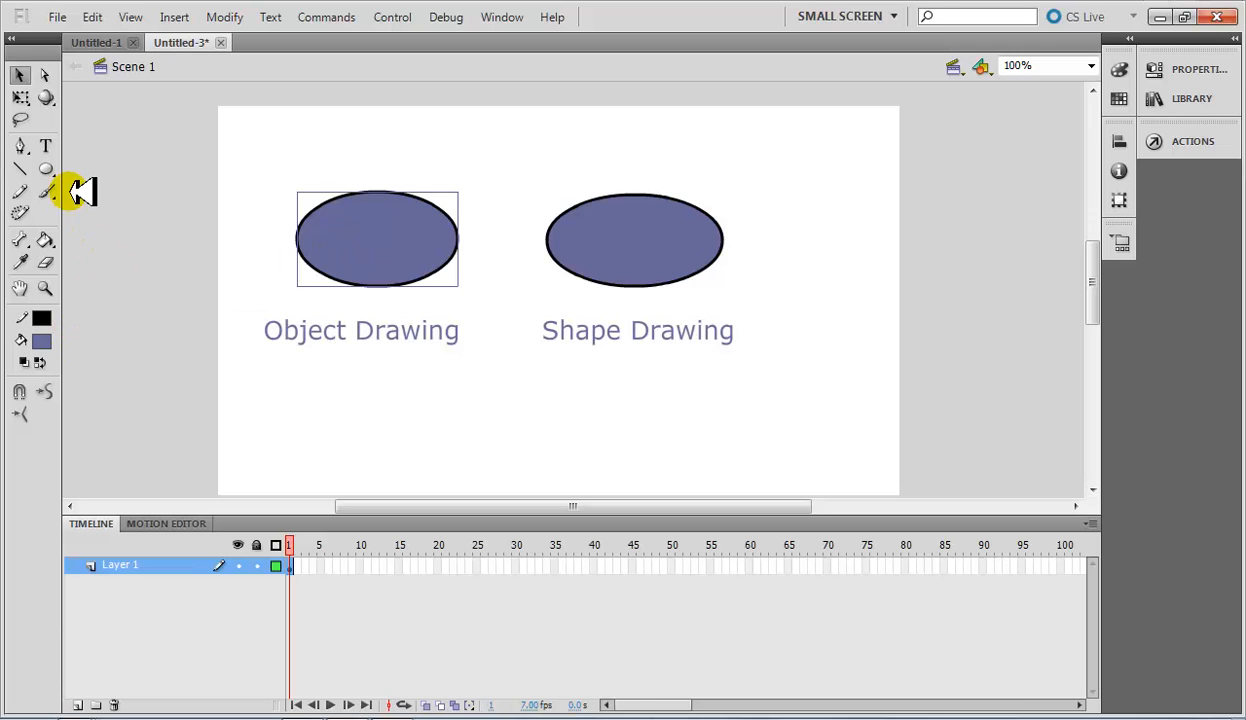
pyautogui.click(47, 168)
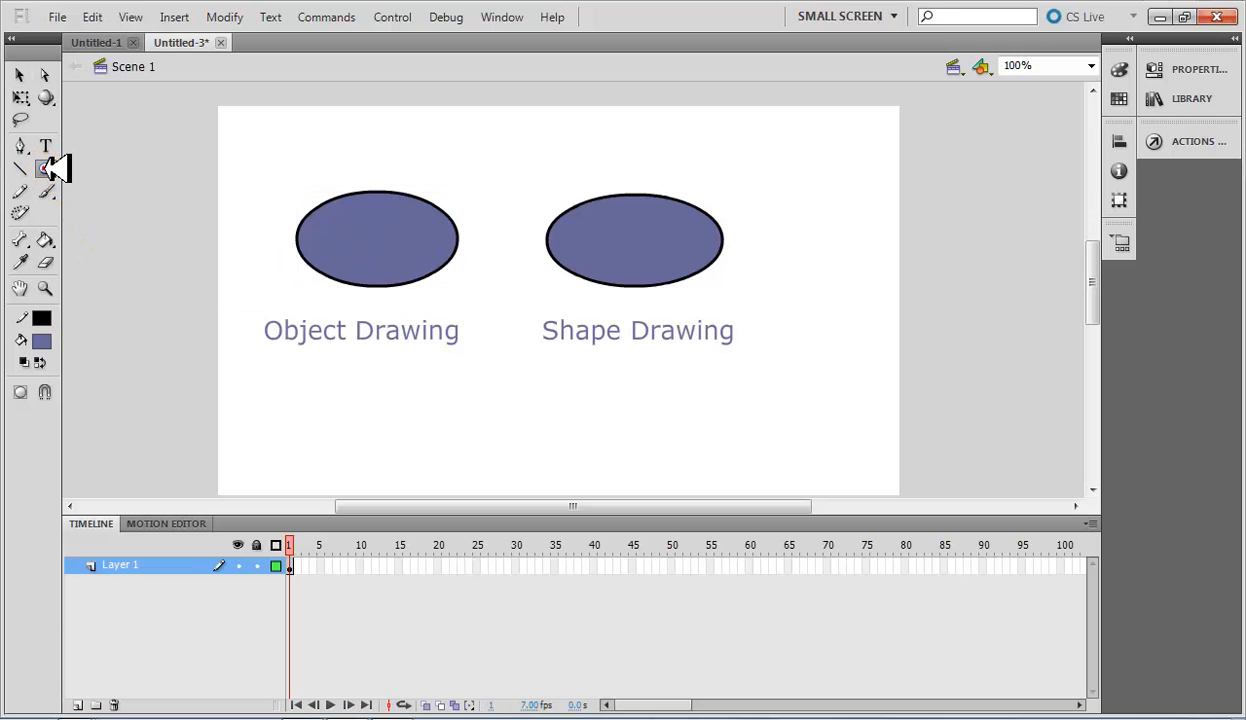
pyautogui.click(21, 392)
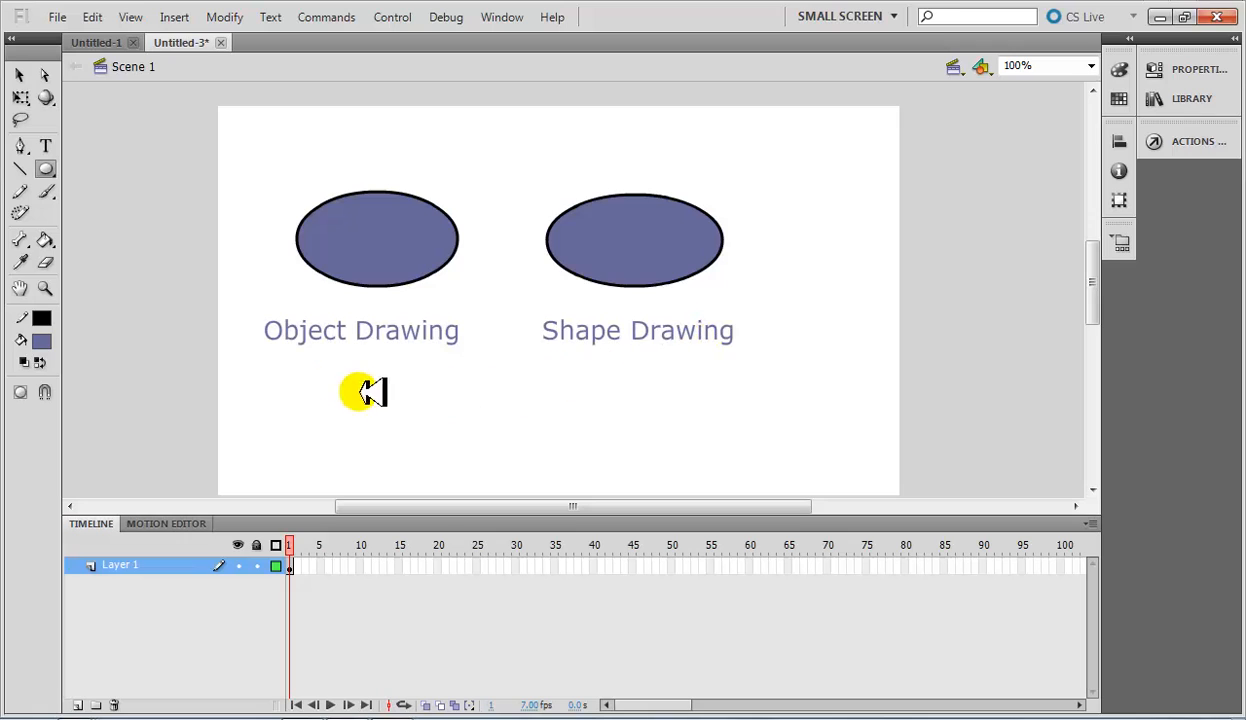
# With the Selection tool, try selecting the left oval both directly and with marquees around it, clearing the selection each time.
pyautogui.click(19, 75)
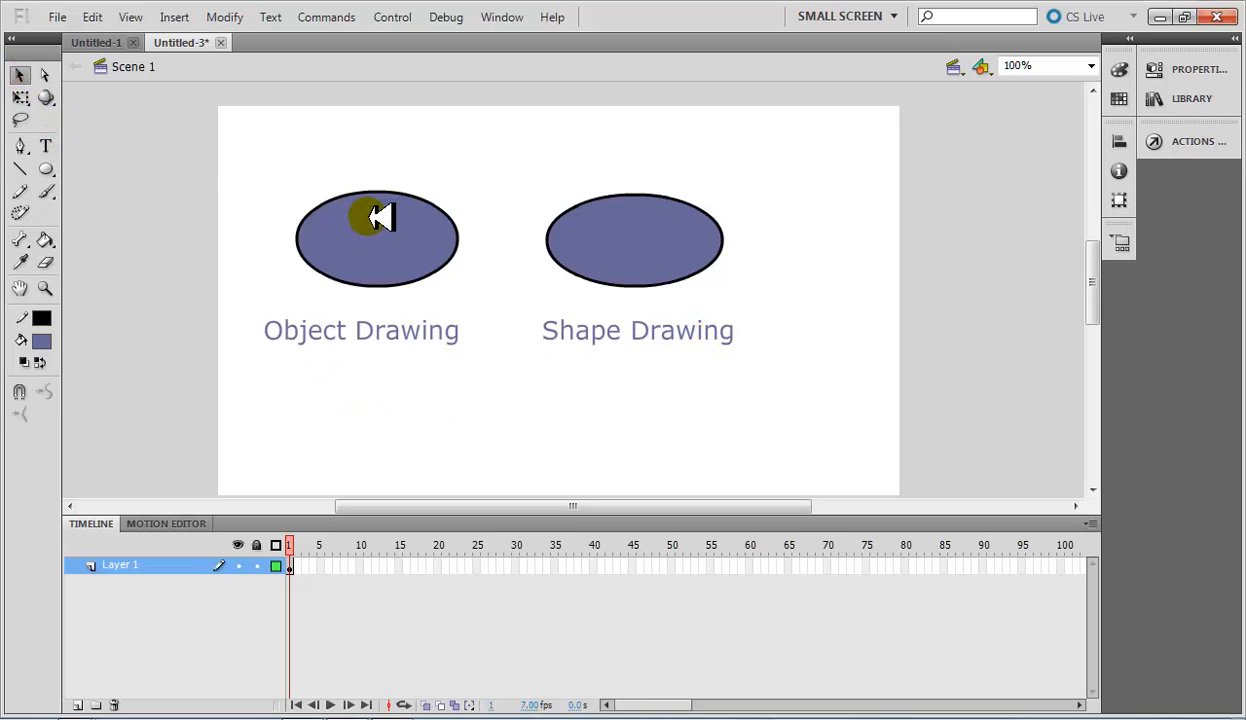
pyautogui.click(379, 243)
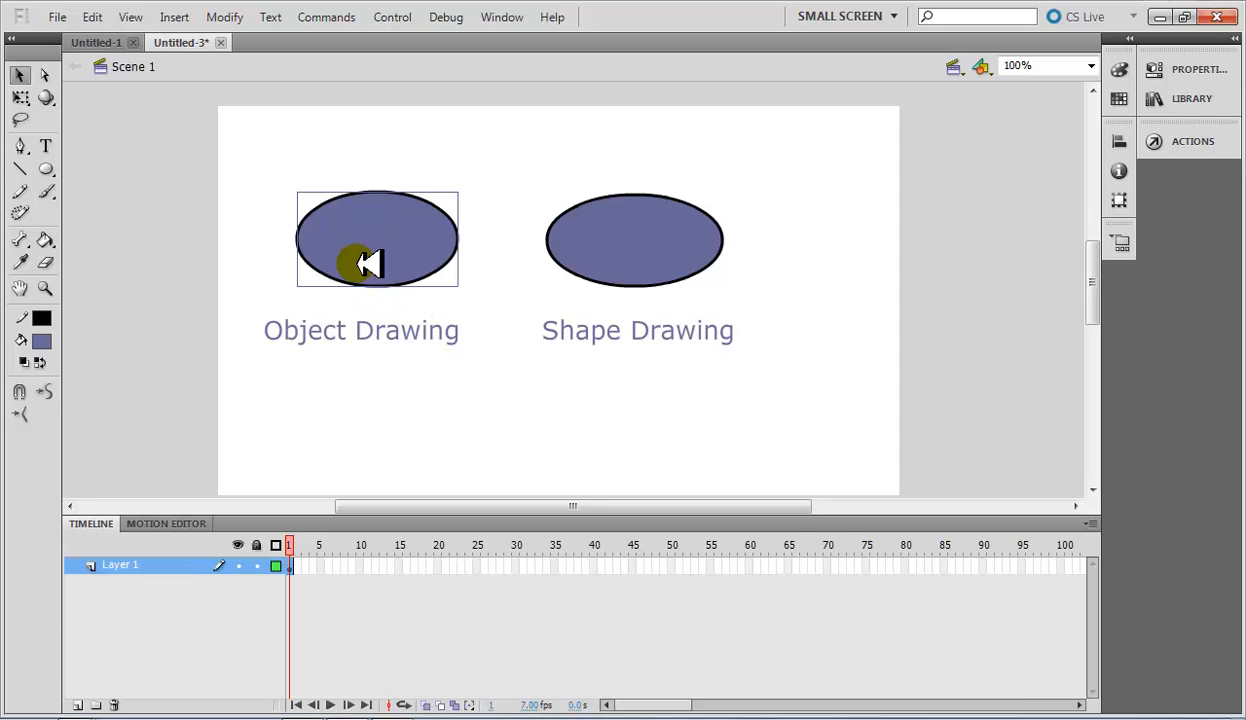
pyautogui.click(361, 350)
pyautogui.click(229, 168)
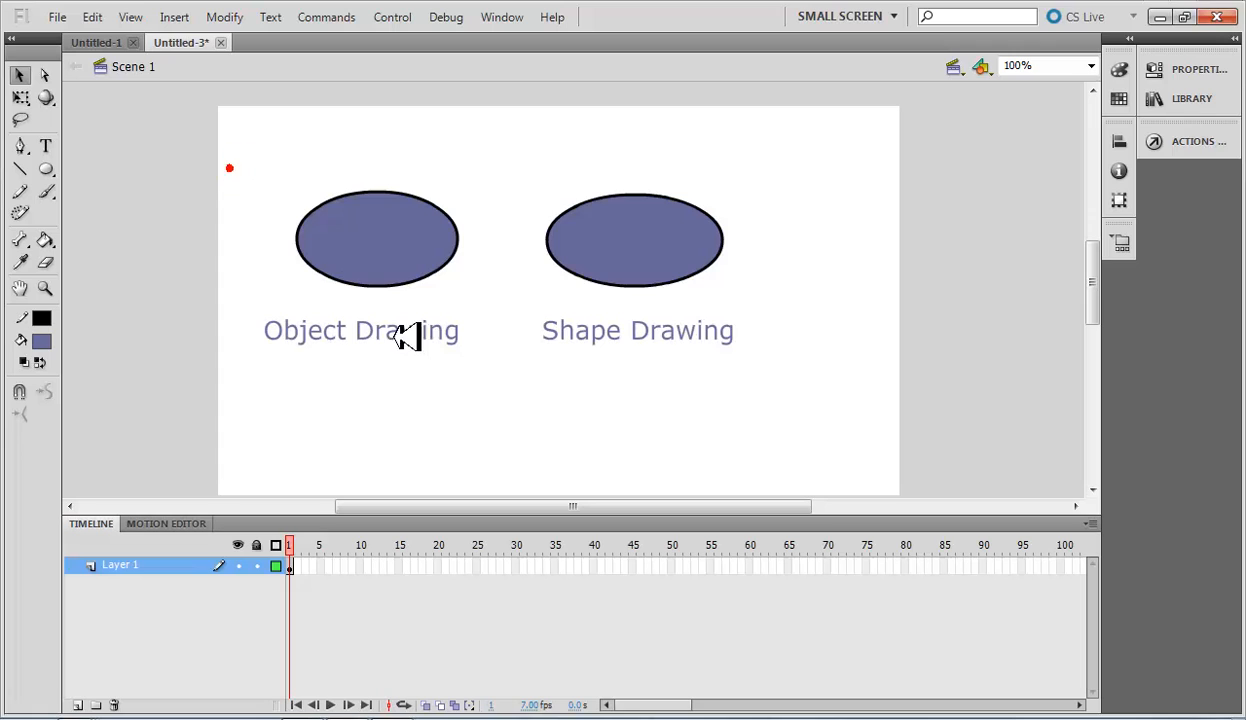
pyautogui.moveTo(394, 336); pyautogui.dragTo(536, 400)
pyautogui.click(526, 405)
pyautogui.click(377, 243)
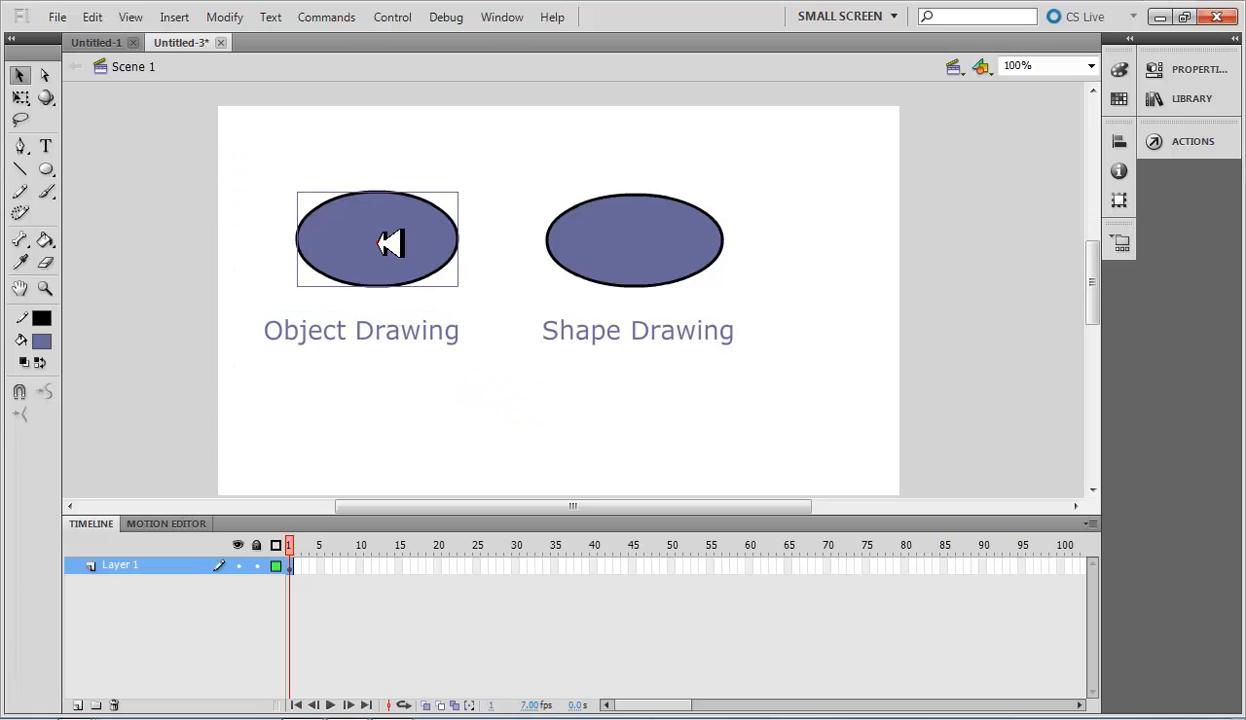
pyautogui.moveTo(234, 139); pyautogui.dragTo(497, 303)
pyautogui.click(497, 378)
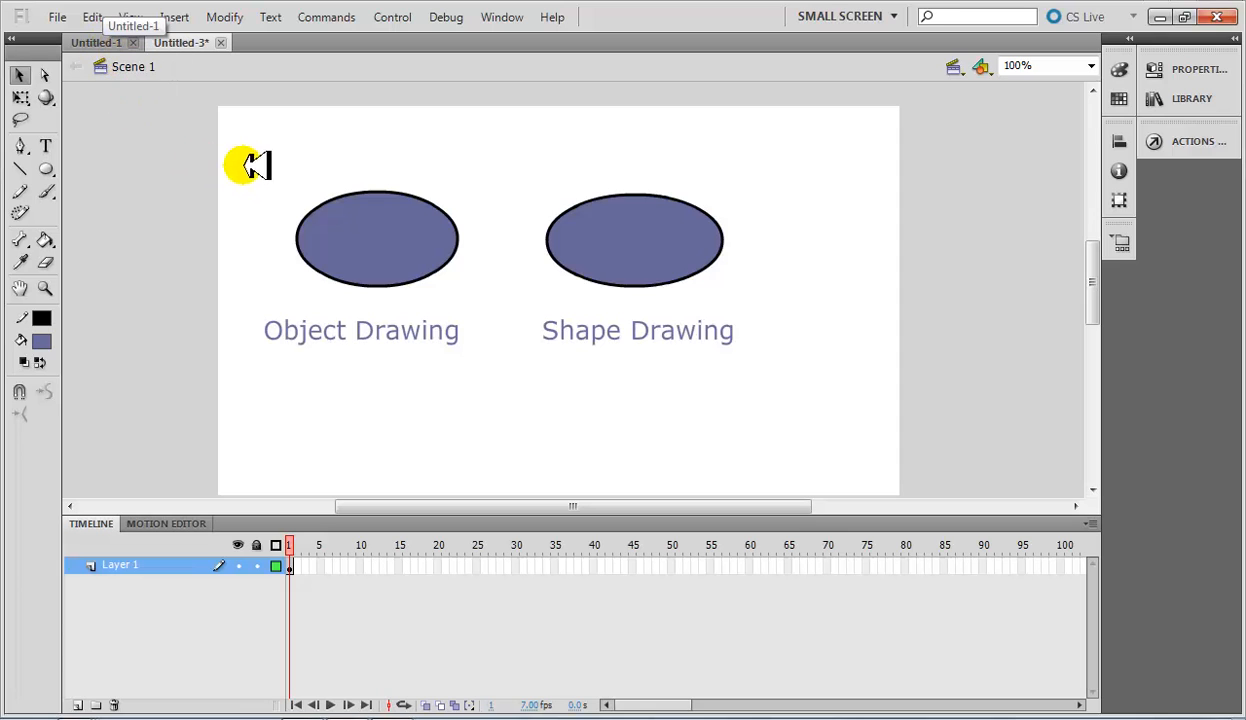
pyautogui.moveTo(231, 145)
pyautogui.mouseDown()
pyautogui.moveTo(500, 311)
pyautogui.moveTo(525, 350)
pyautogui.mouseUp()
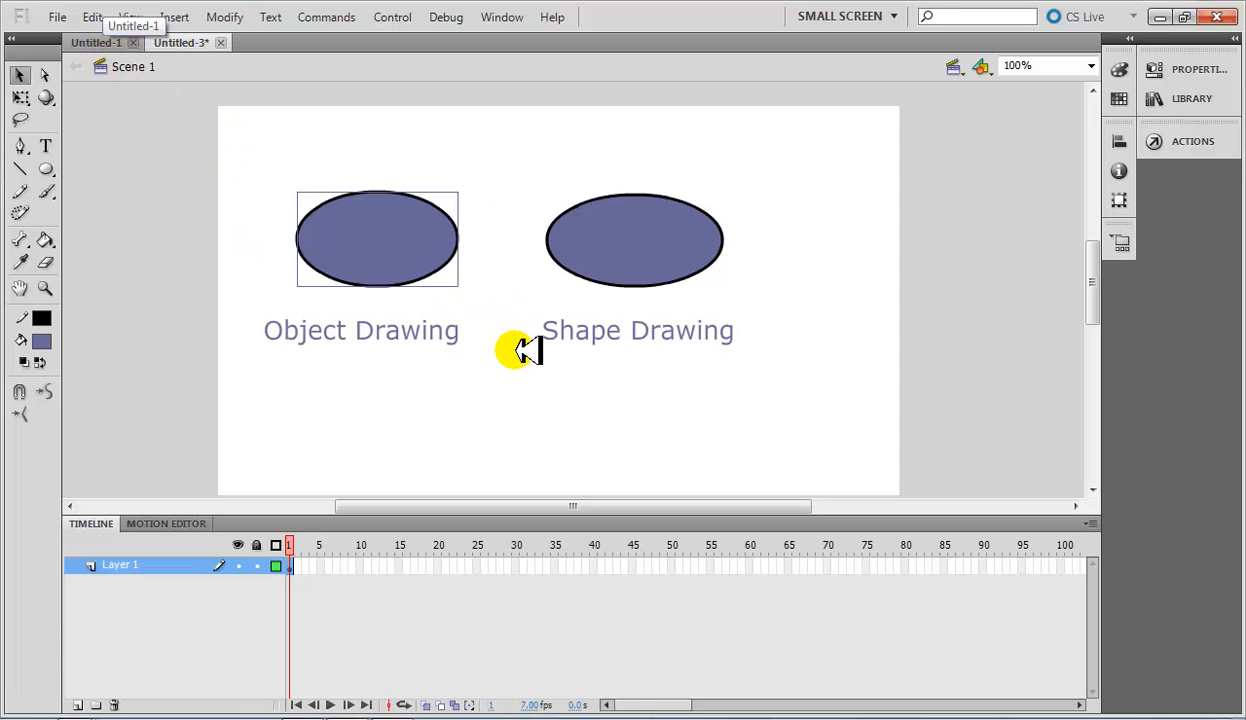
pyautogui.click(478, 233)
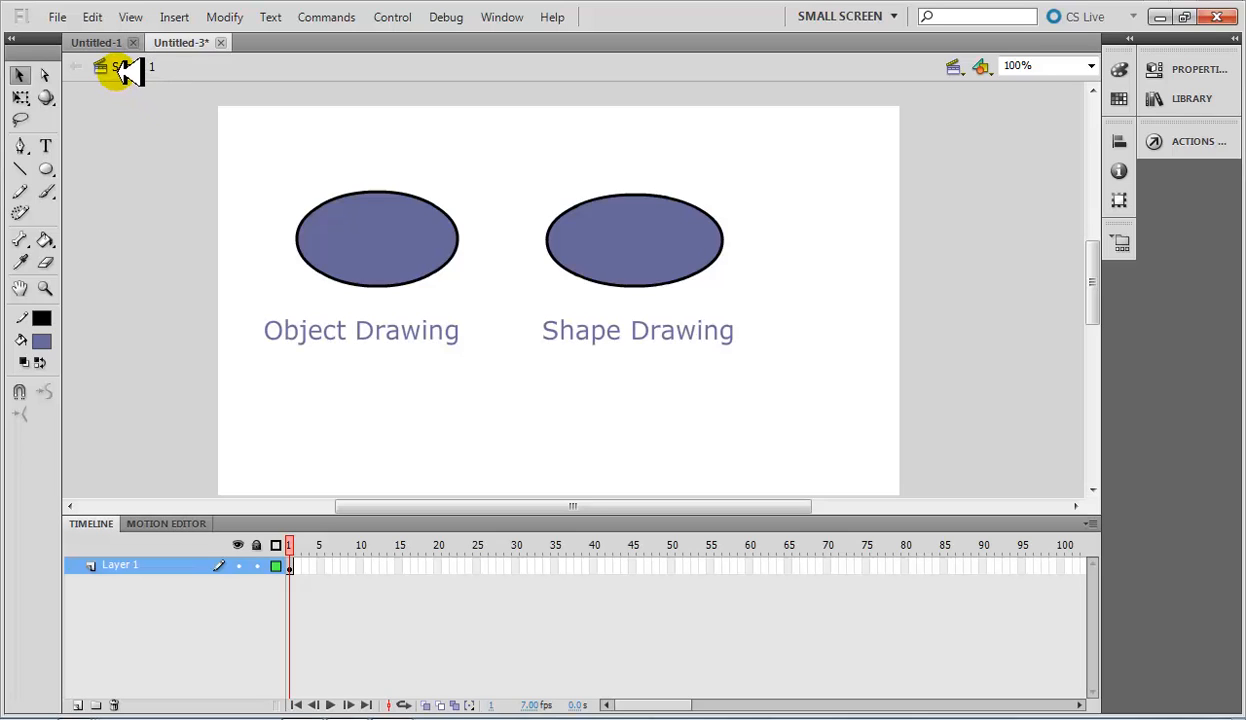
# Open the left oval's drawing object for editing, move its fill off the outline toward the right oval and undo the move.
pyautogui.click(400, 228)
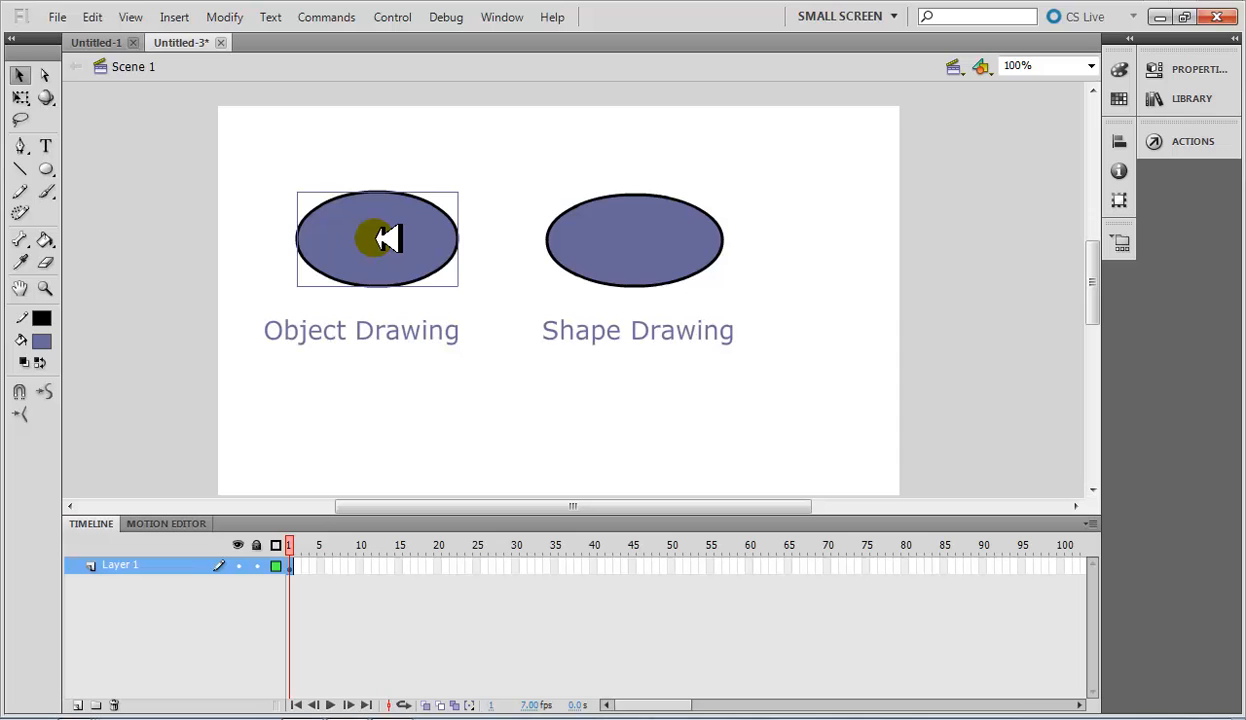
pyautogui.doubleClick(390, 238)
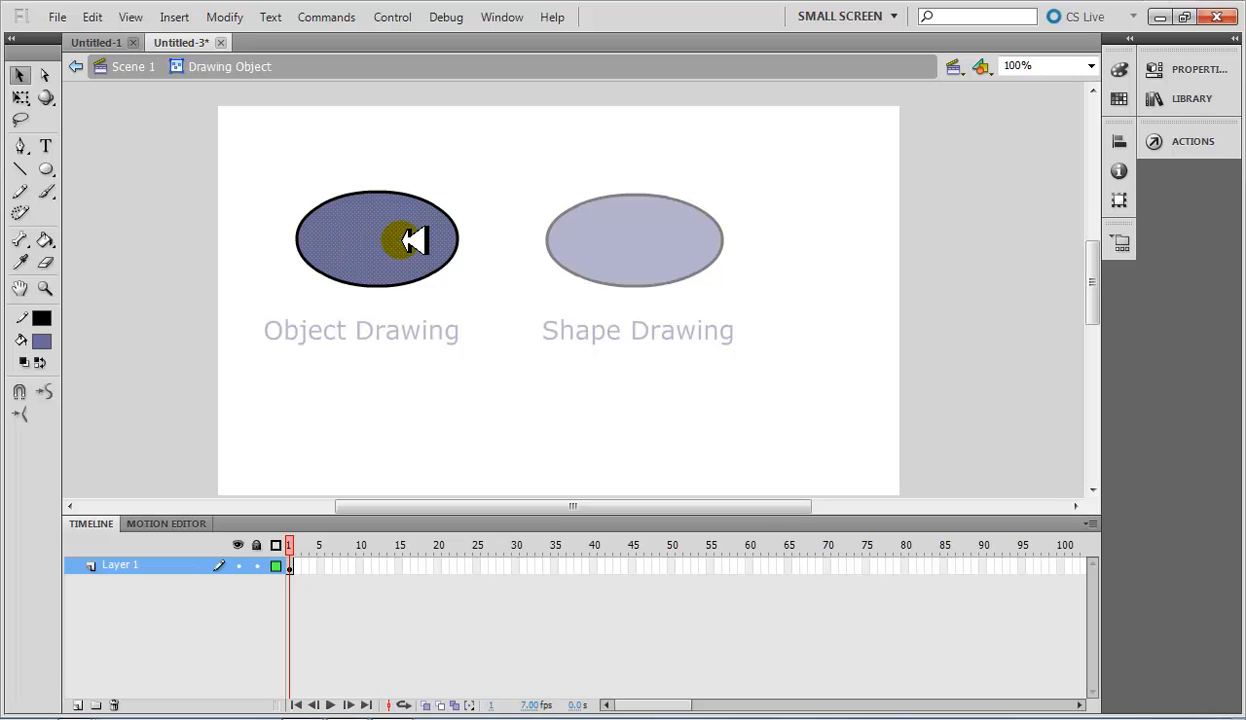
pyautogui.moveTo(372, 245)
pyautogui.mouseDown()
pyautogui.moveTo(529, 201)
pyautogui.moveTo(355, 205)
pyautogui.moveTo(398, 259)
pyautogui.moveTo(417, 247)
pyautogui.moveTo(409, 236)
pyautogui.moveTo(421, 241)
pyautogui.mouseUp()
pyautogui.hotkey('ctrl', 'z')
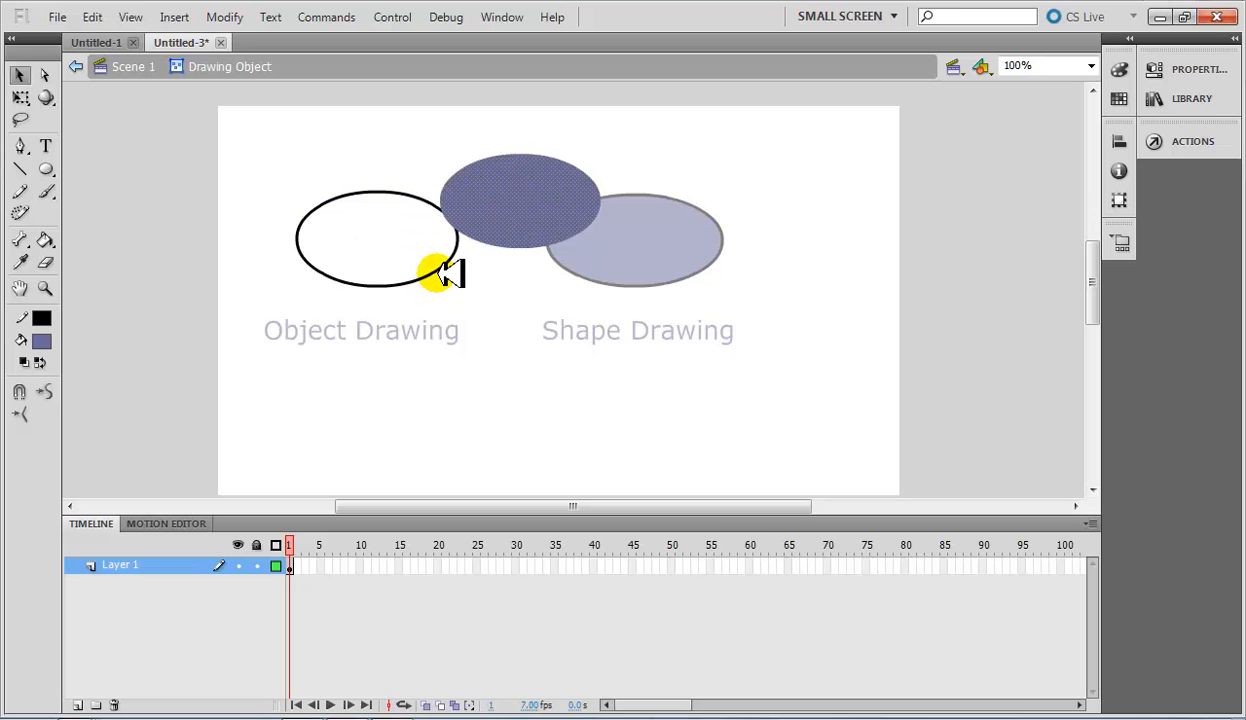
pyautogui.hotkey('ctrl', 'y')
# Select the left oval's outline and fill separately, return to Scene 1 and clear the selection.
pyautogui.click(449, 260)
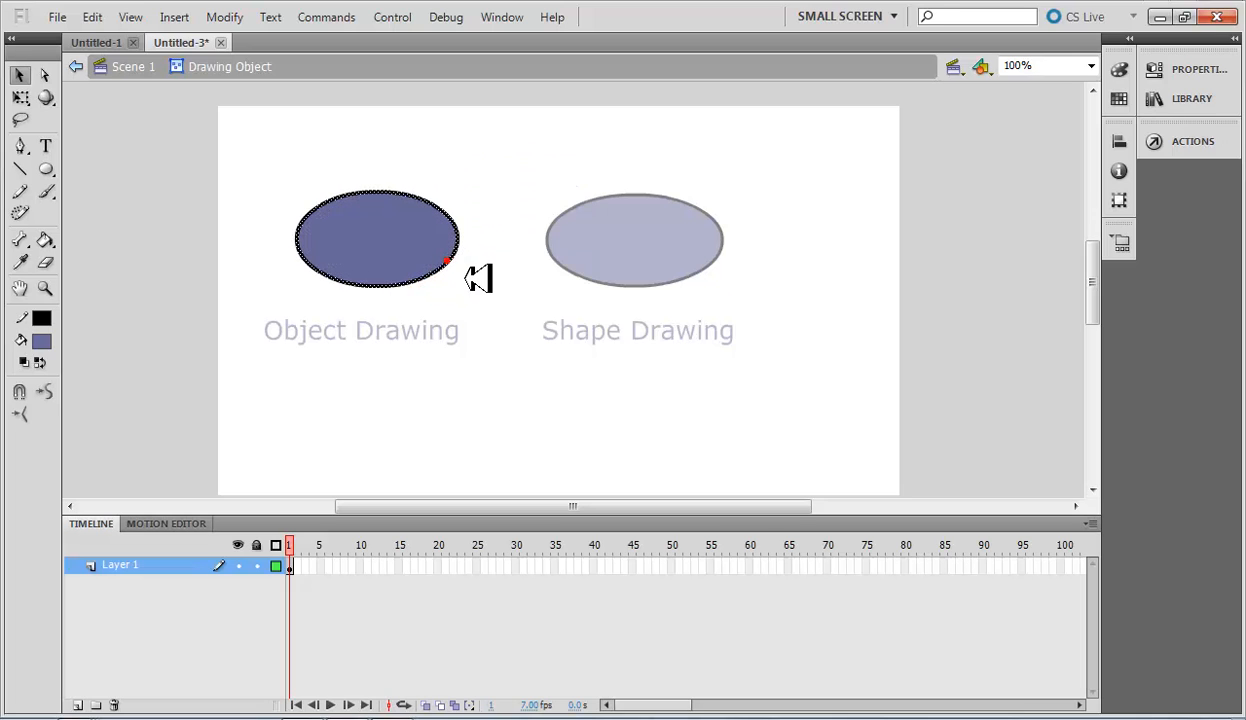
pyautogui.click(402, 233)
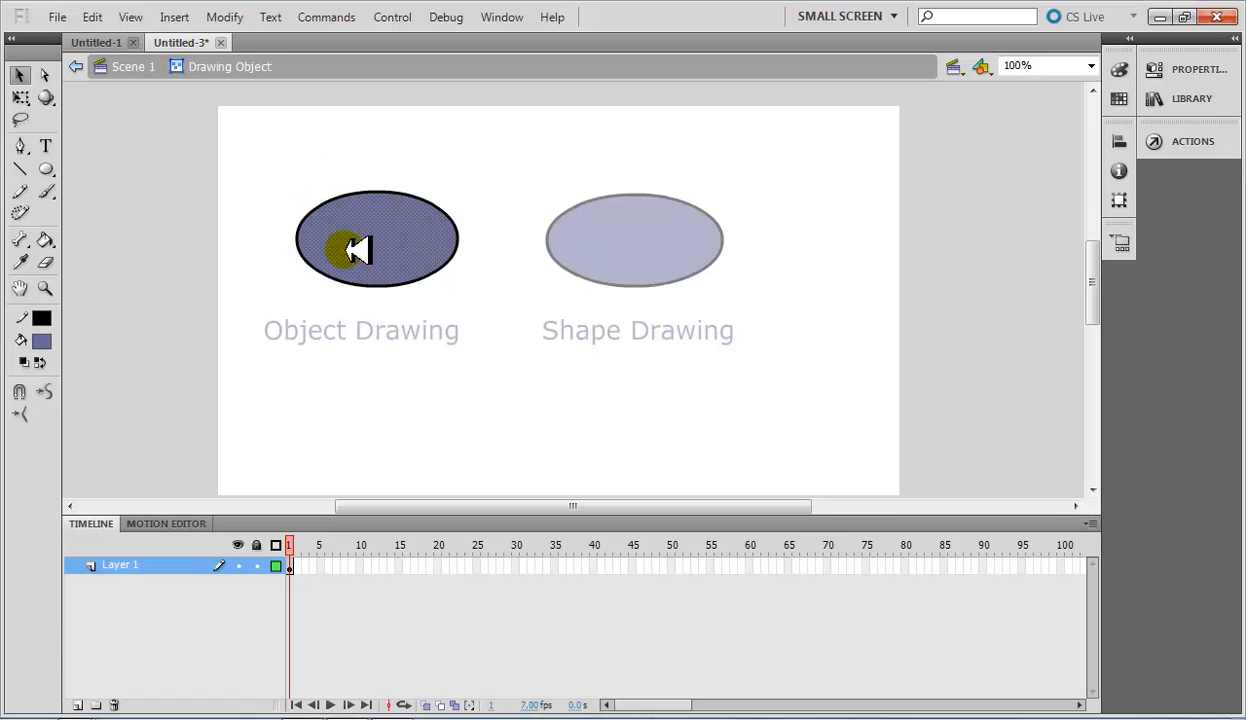
pyautogui.click(136, 66)
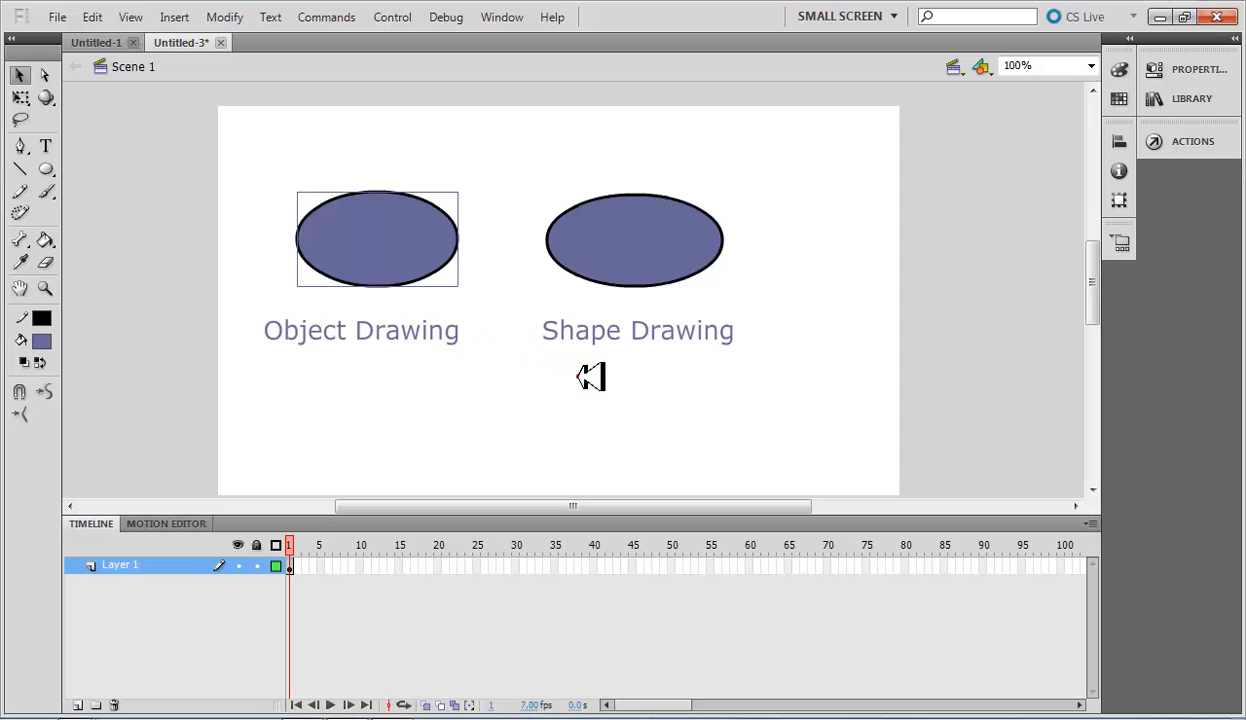
pyautogui.click(590, 376)
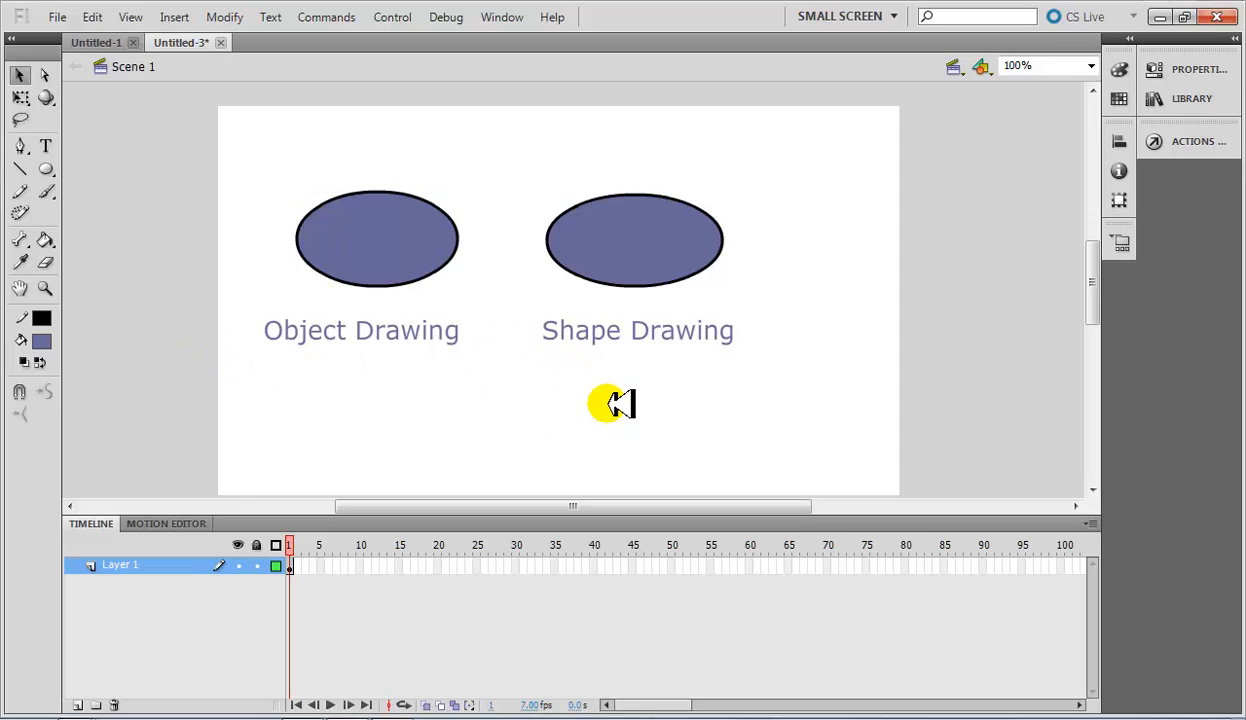
# Insert a keyframe at frame 2 of Layer 1 and delete all the ovals and labels from it.
pyautogui.rightClick(301, 566)
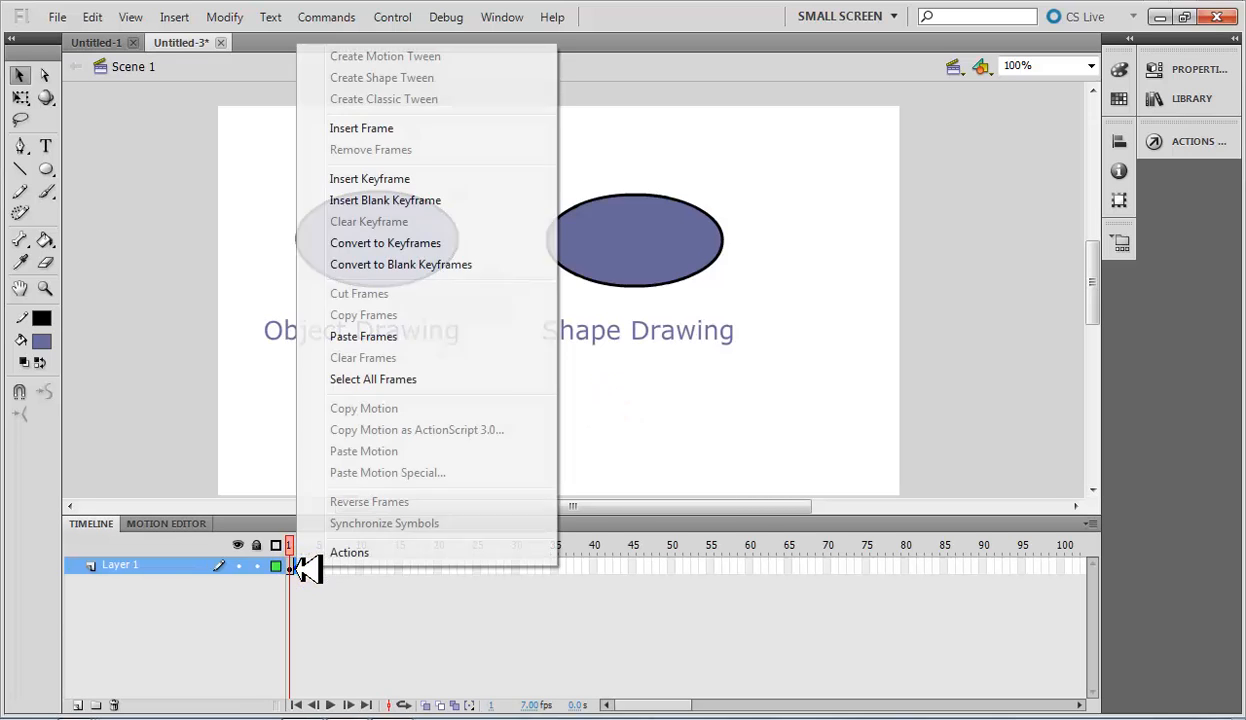
pyautogui.click(433, 177)
pyautogui.click(428, 467)
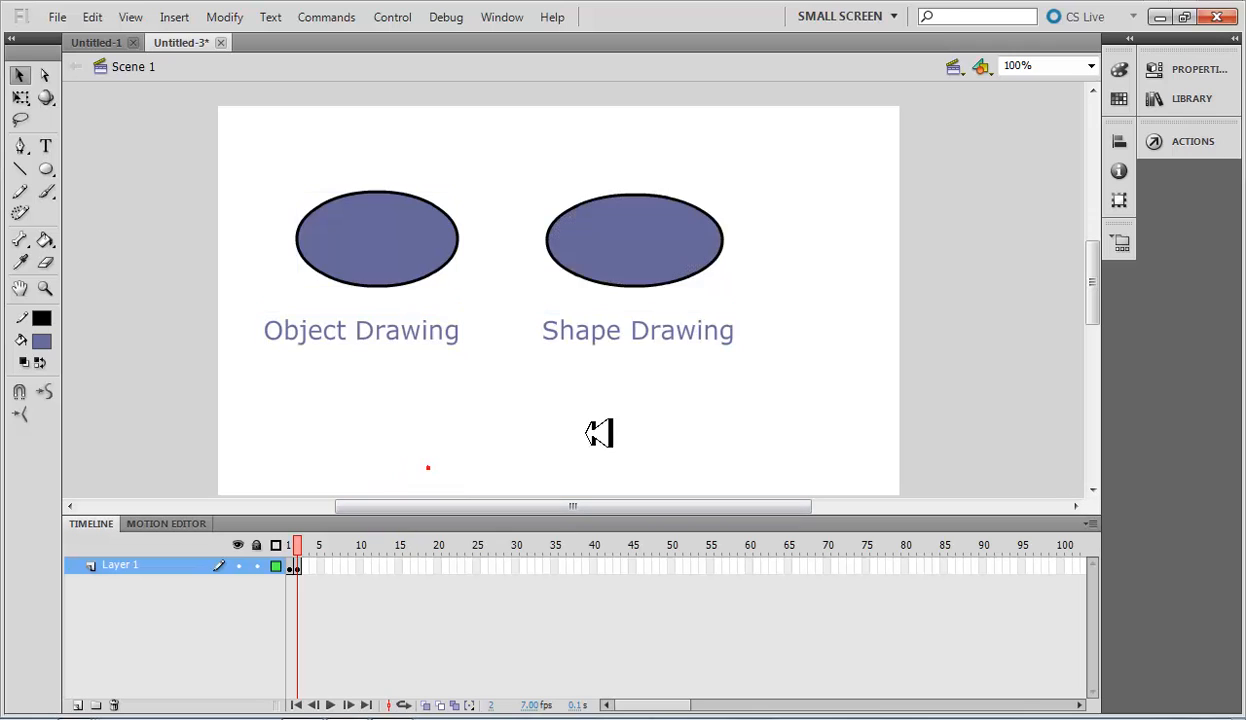
pyautogui.hotkey('ctrl', 'a')
pyautogui.press('Delete')
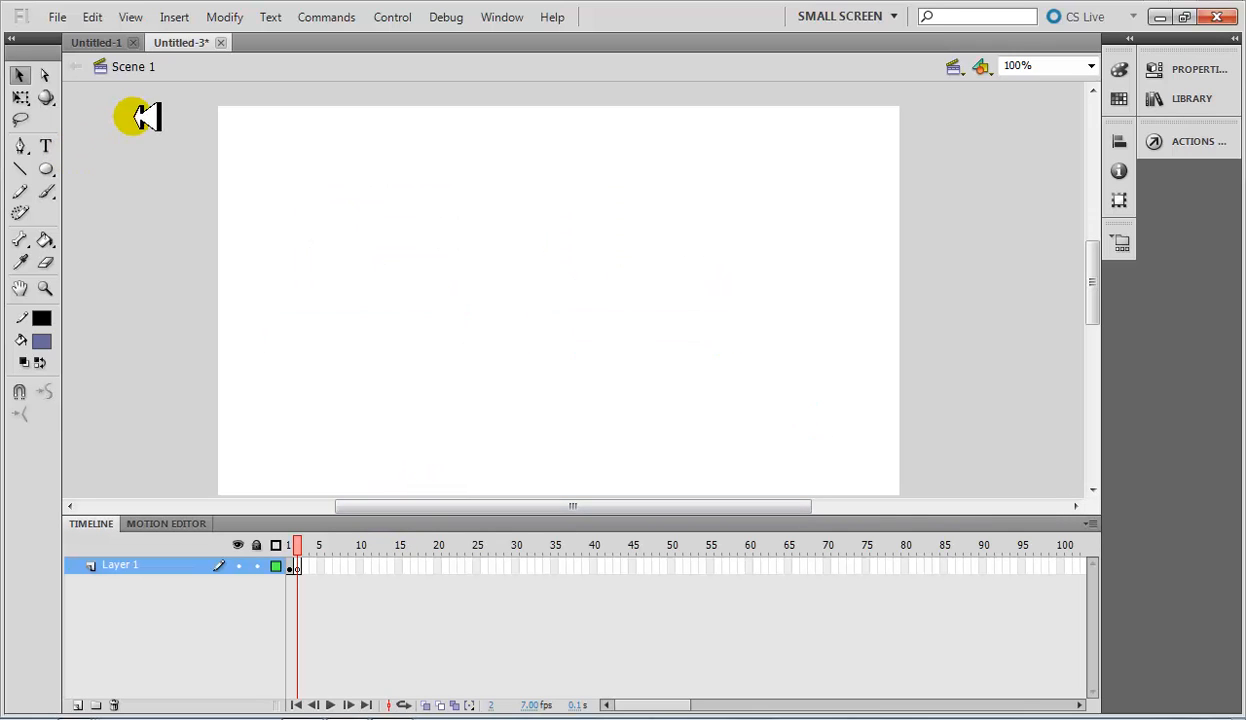
# Draw an oval with a lime-green fill and black outline in the upper middle of the empty stage, with Object Drawing off.
pyautogui.click(42, 341)
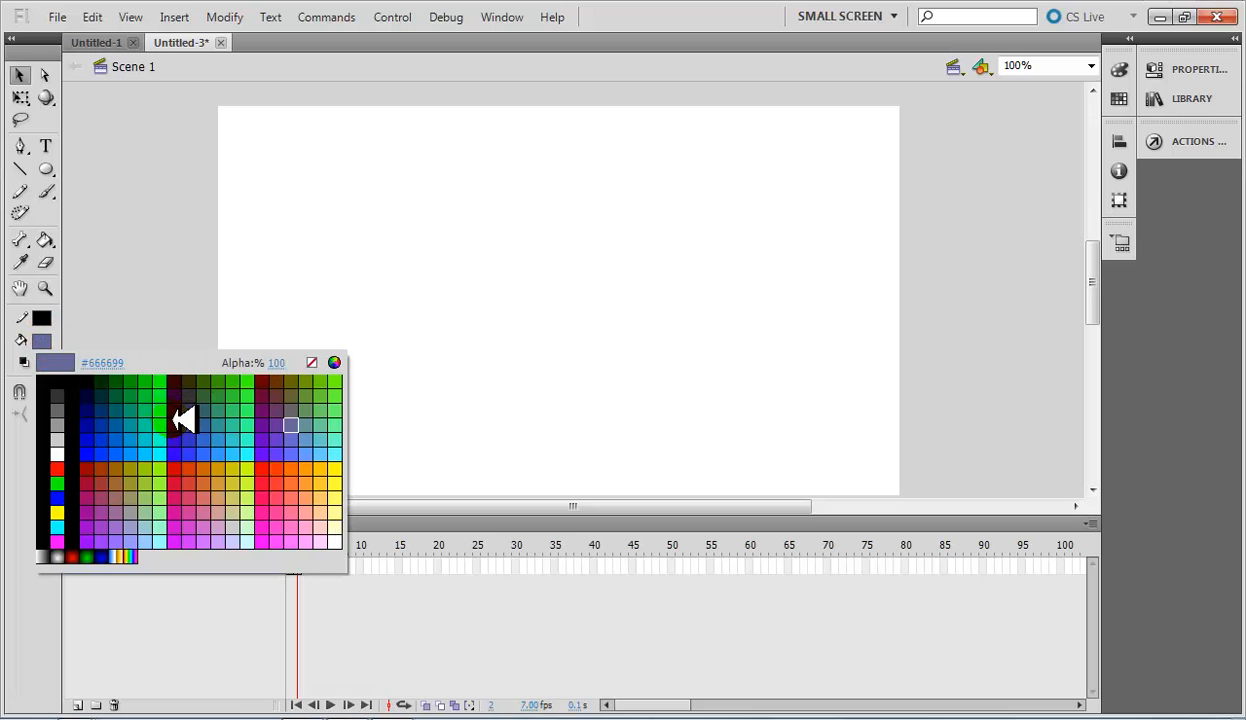
pyautogui.click(258, 466)
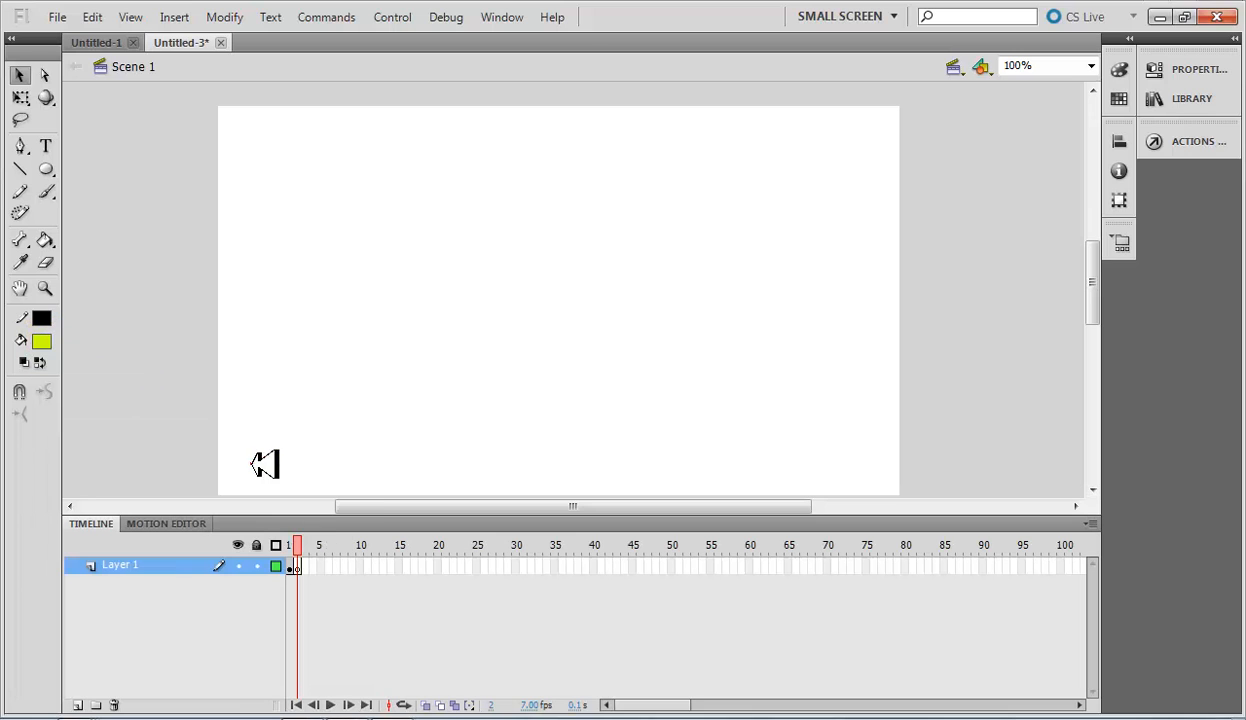
pyautogui.click(44, 162)
pyautogui.moveTo(453, 189)
pyautogui.mouseDown()
pyautogui.moveTo(612, 246)
pyautogui.moveTo(659, 281)
pyautogui.moveTo(640, 298)
pyautogui.mouseUp()
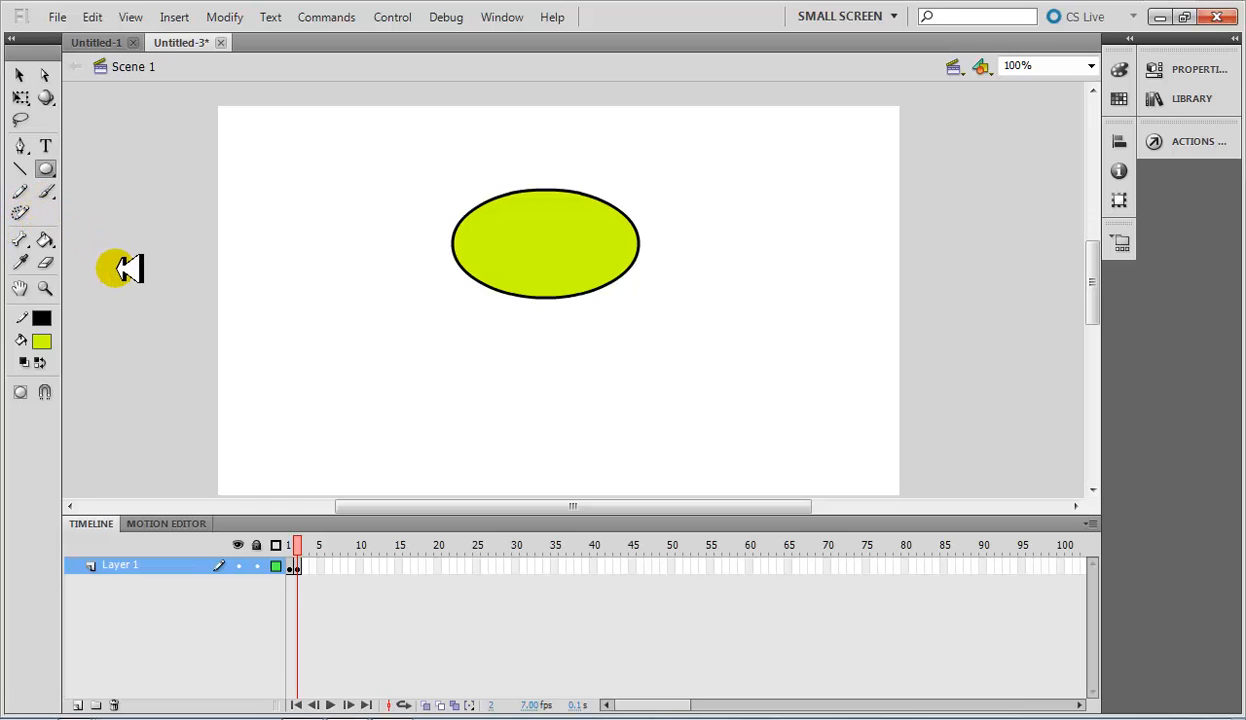
# Add the text "Strokes?" below the oval.
pyautogui.click(45, 146)
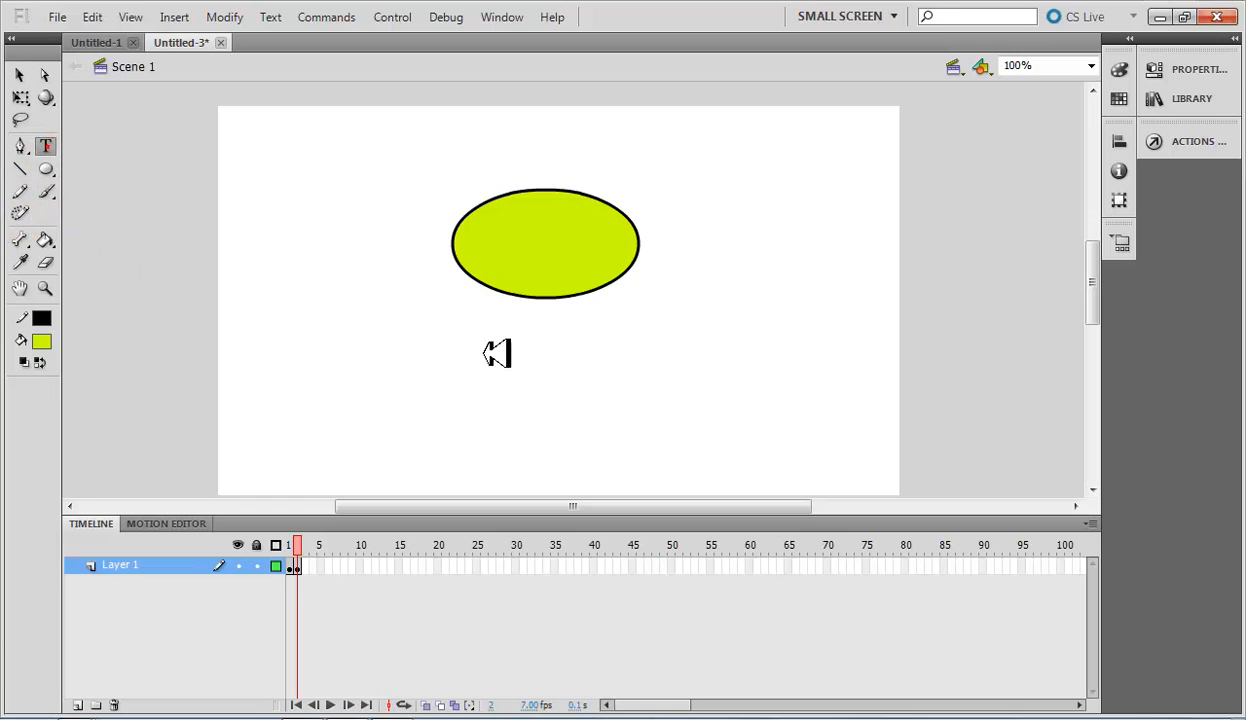
pyautogui.write('S')
pyautogui.press('capslock')
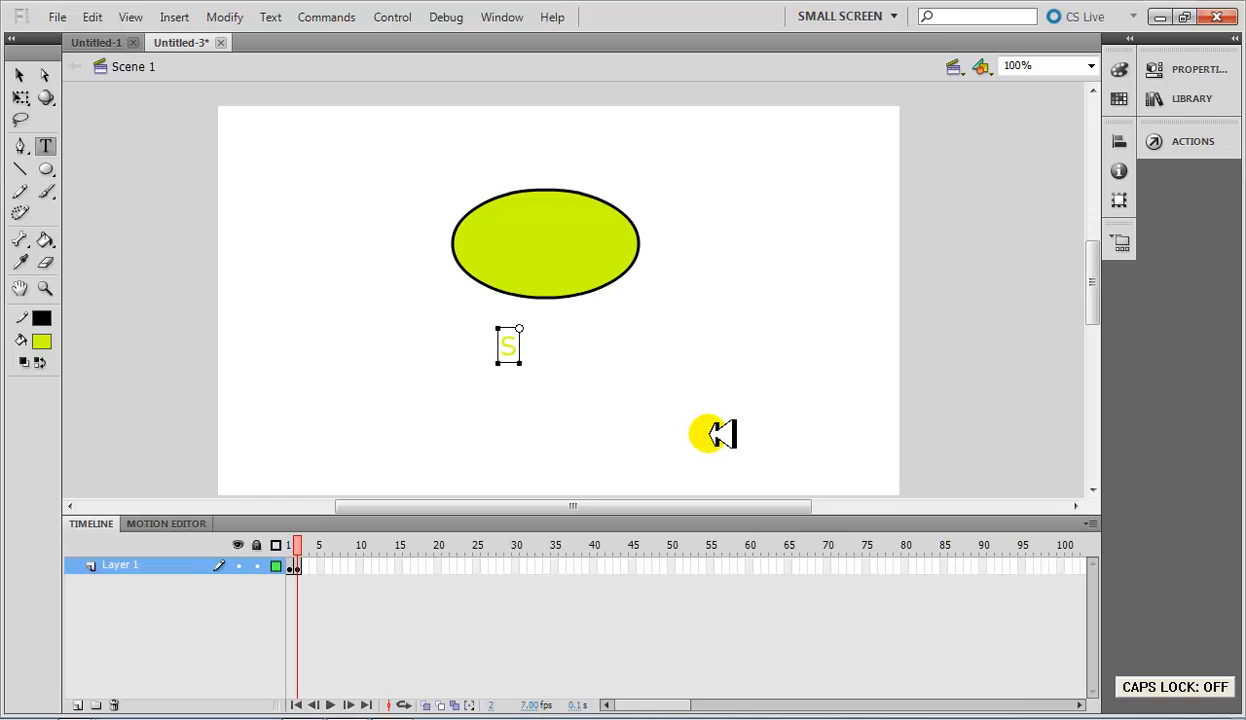
pyautogui.write('trokes?')
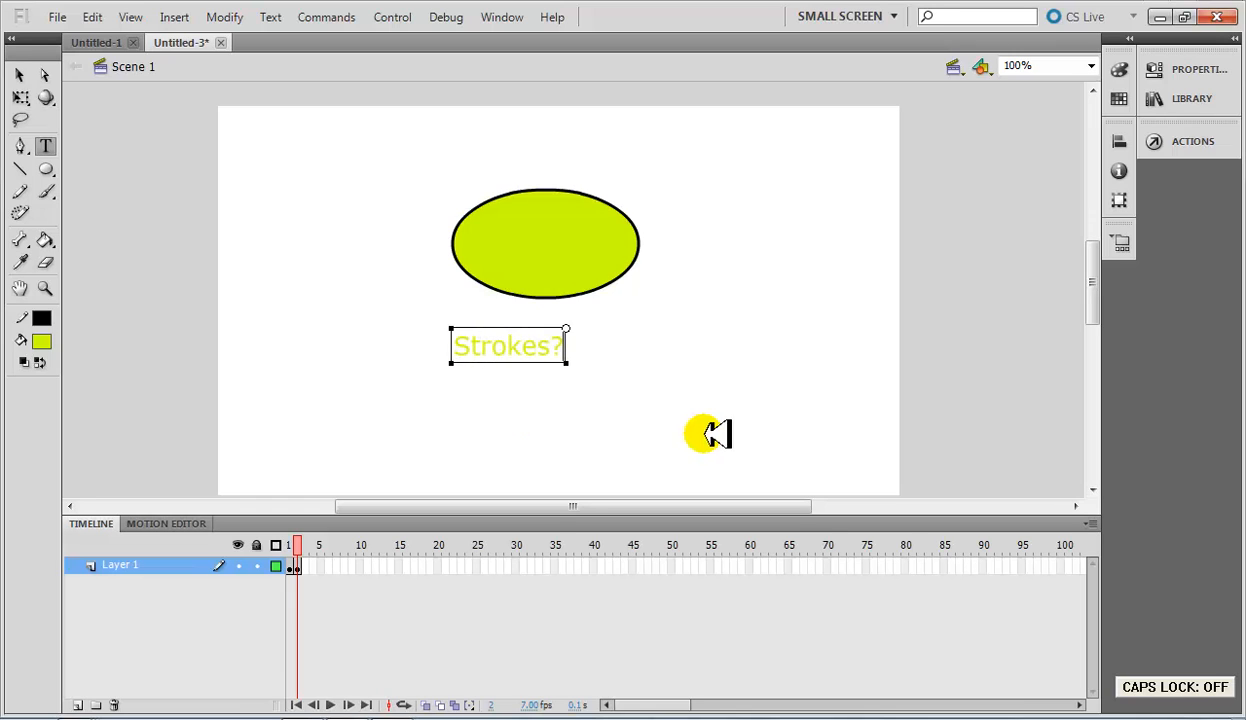
# Change the colour of the "Strokes?" text to dark purple.
pyautogui.doubleClick(471, 348)
pyautogui.click(501, 345)
pyautogui.moveTo(458, 345); pyautogui.dragTo(585, 353)
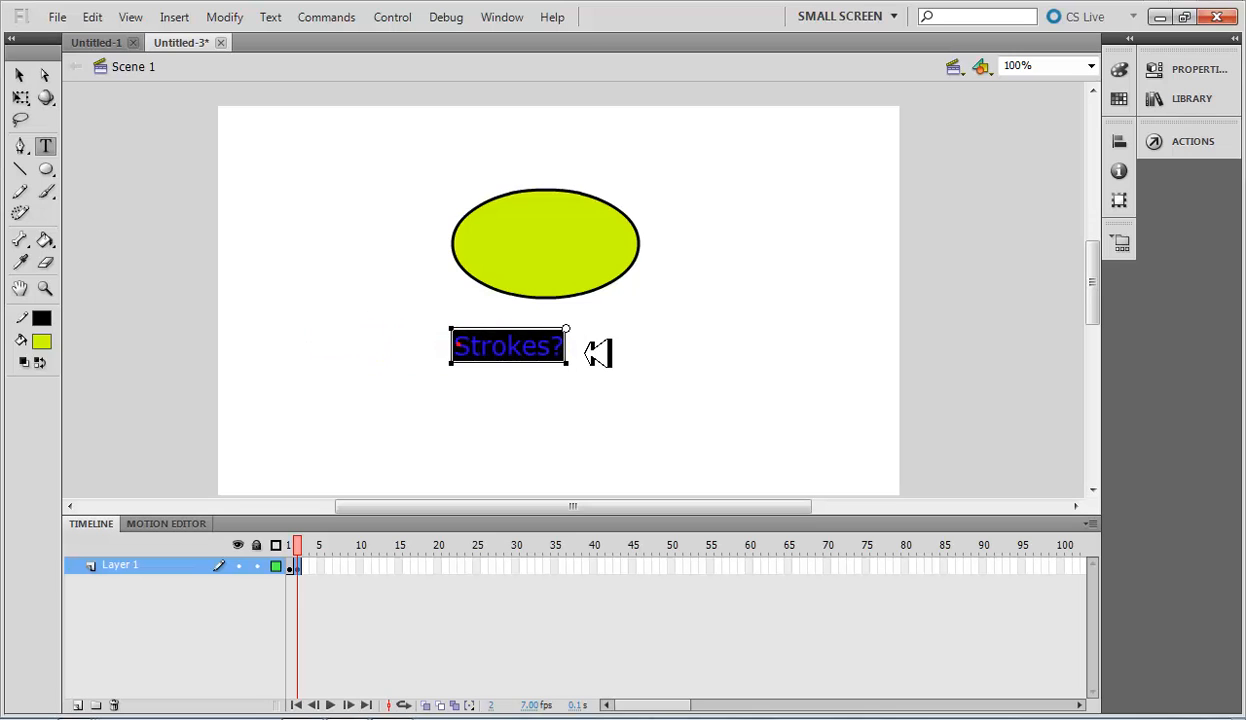
pyautogui.click(41, 341)
pyautogui.click(183, 398)
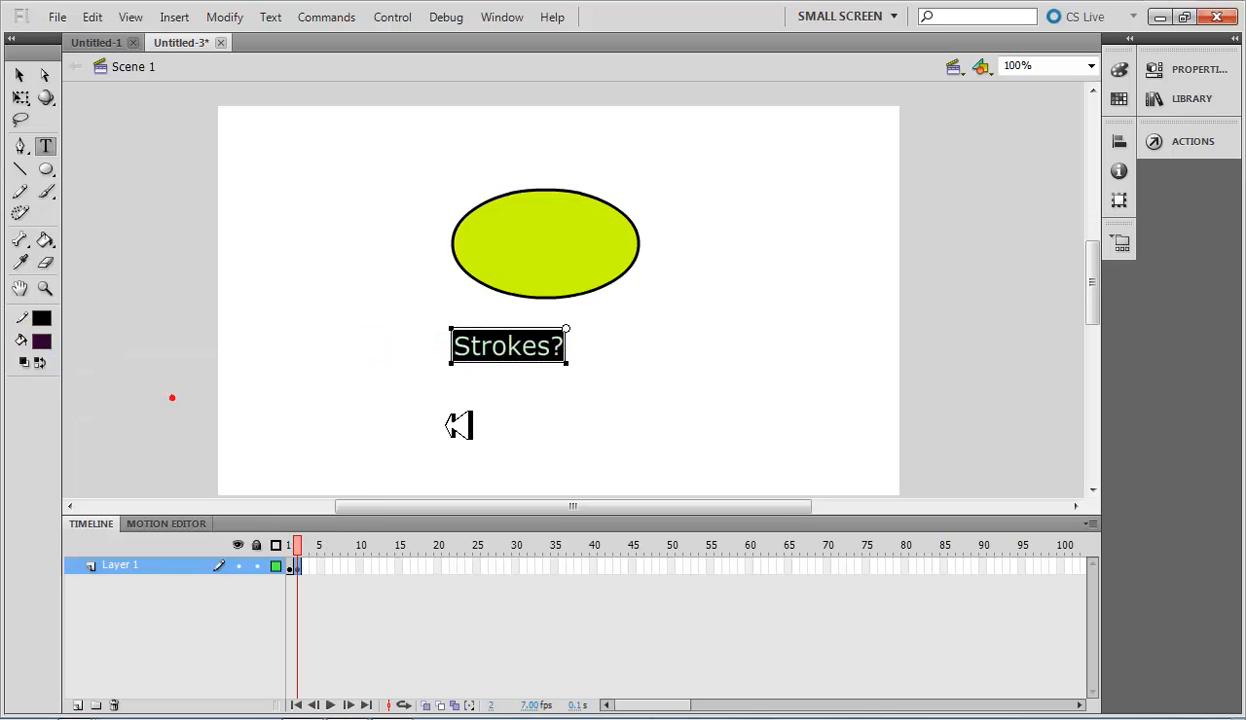
pyautogui.click(590, 375)
# Move the "Strokes?" text slightly right and down so it sits centred beneath the oval, and deselect it.
pyautogui.click(25, 72)
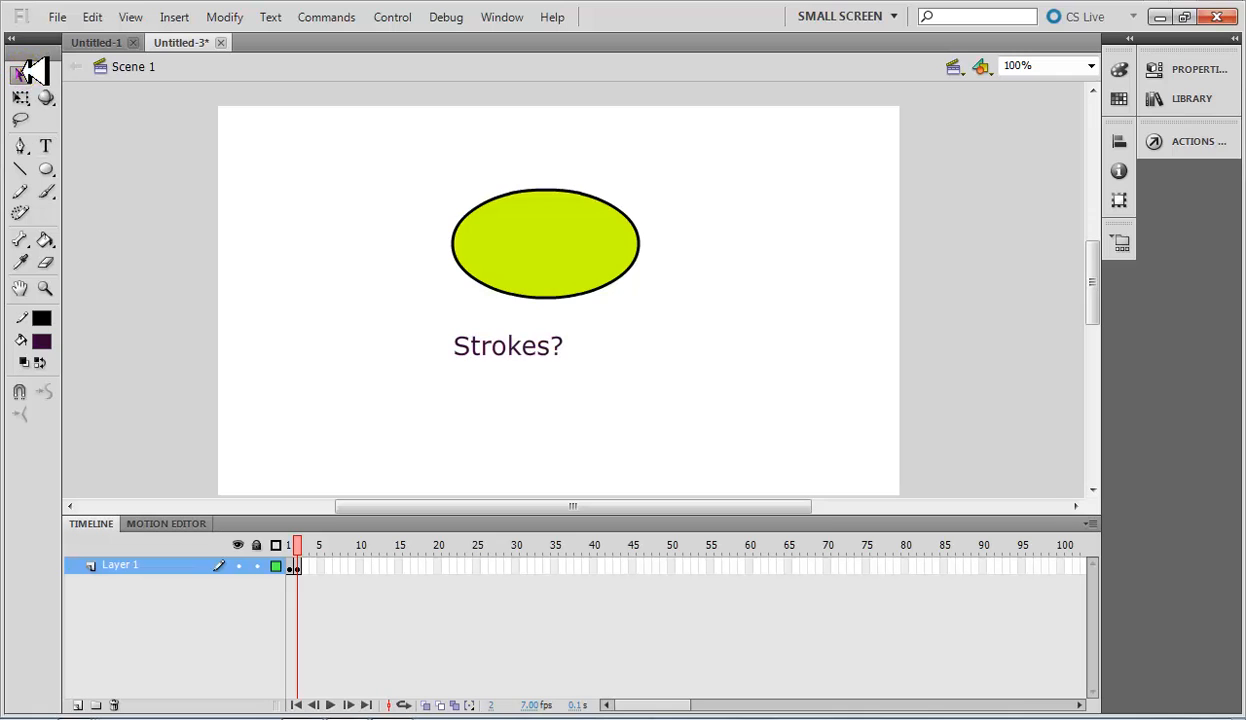
pyautogui.moveTo(542, 350); pyautogui.dragTo(583, 358)
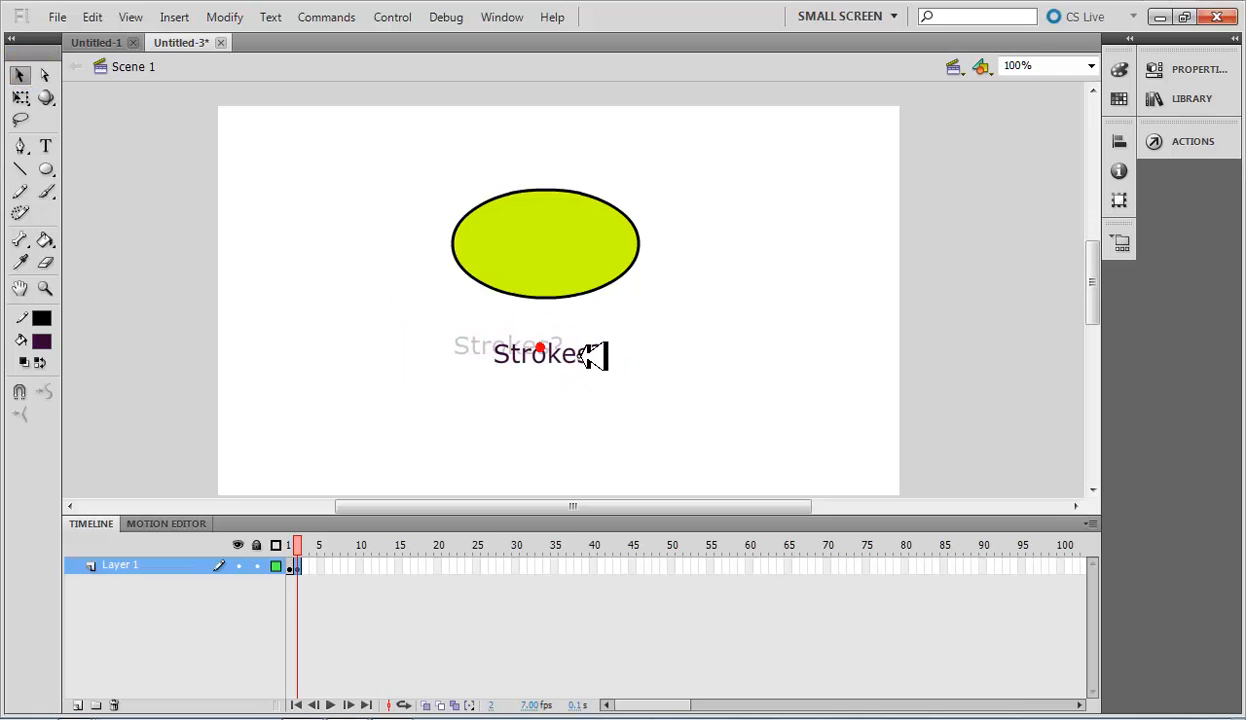
pyautogui.click(616, 431)
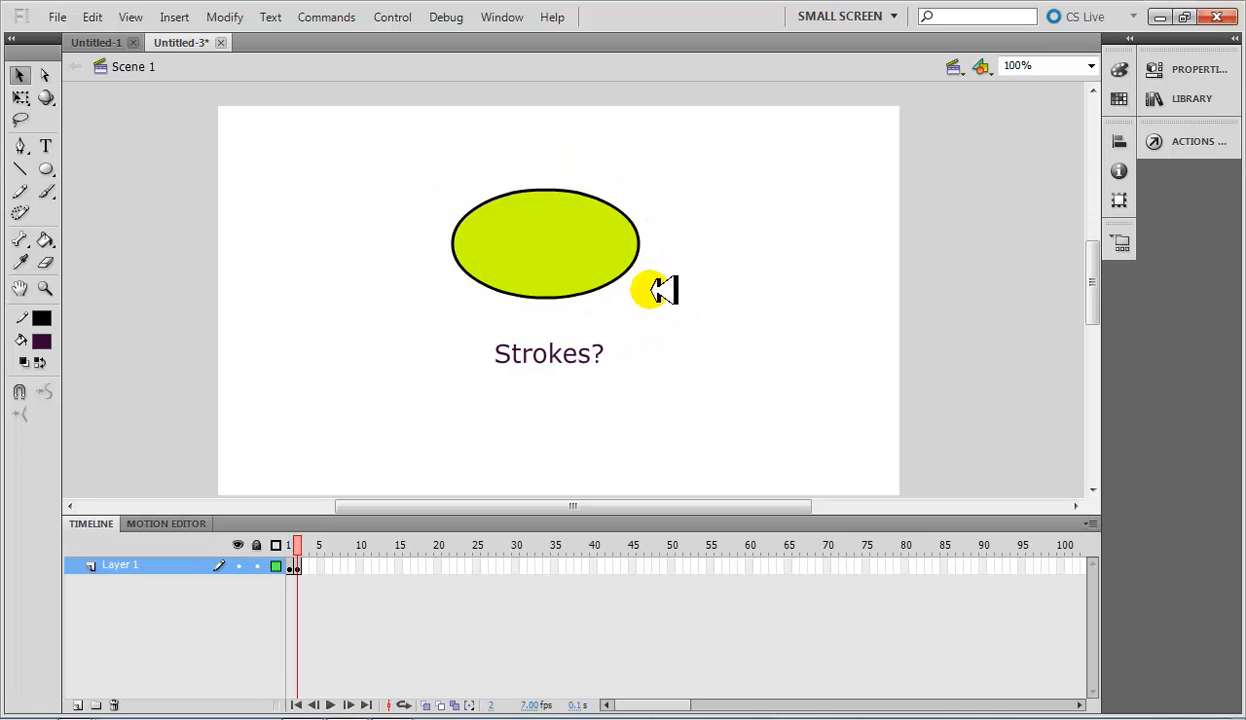
# Select the green oval's outline alone, then the whole oval with a marquee, clearing the selection each time.
pyautogui.click(462, 218)
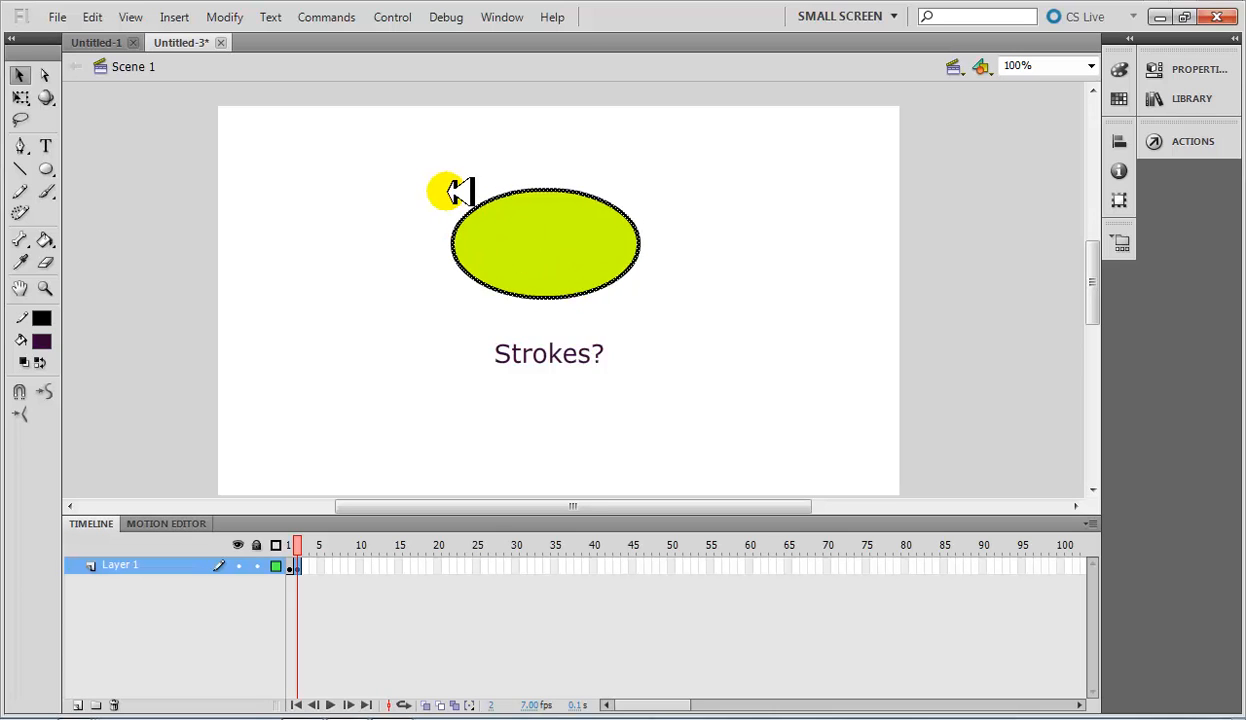
pyautogui.click(446, 191)
pyautogui.moveTo(604, 276); pyautogui.dragTo(692, 318)
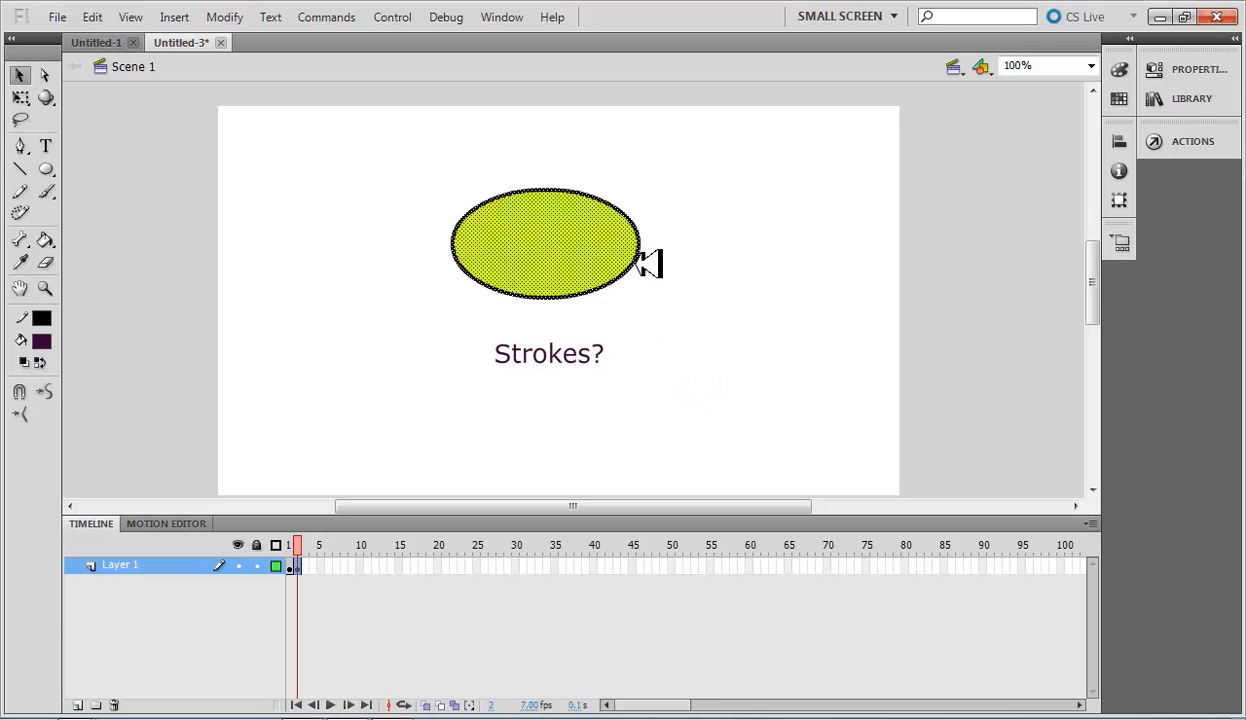
pyautogui.click(656, 306)
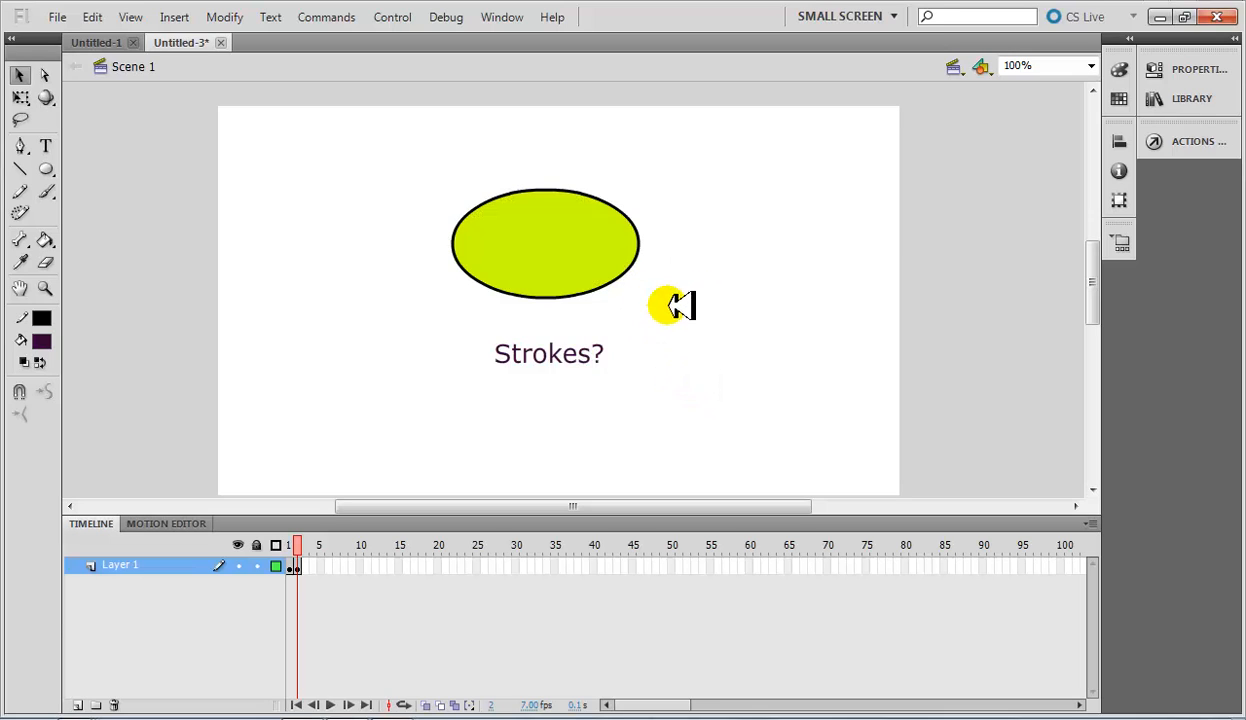
pyautogui.click(413, 157)
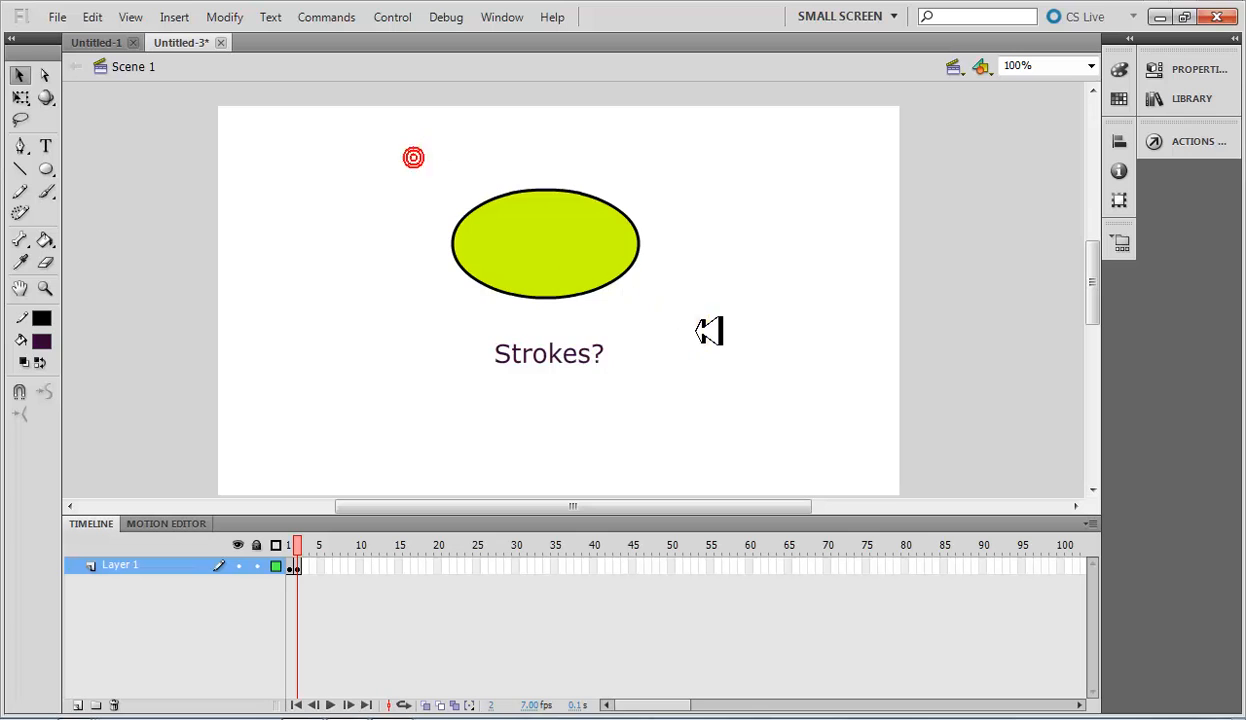
# Delete the green oval with its outline and replace it with a wider oval drawn with Object Drawing on above the text.
pyautogui.doubleClick(574, 252)
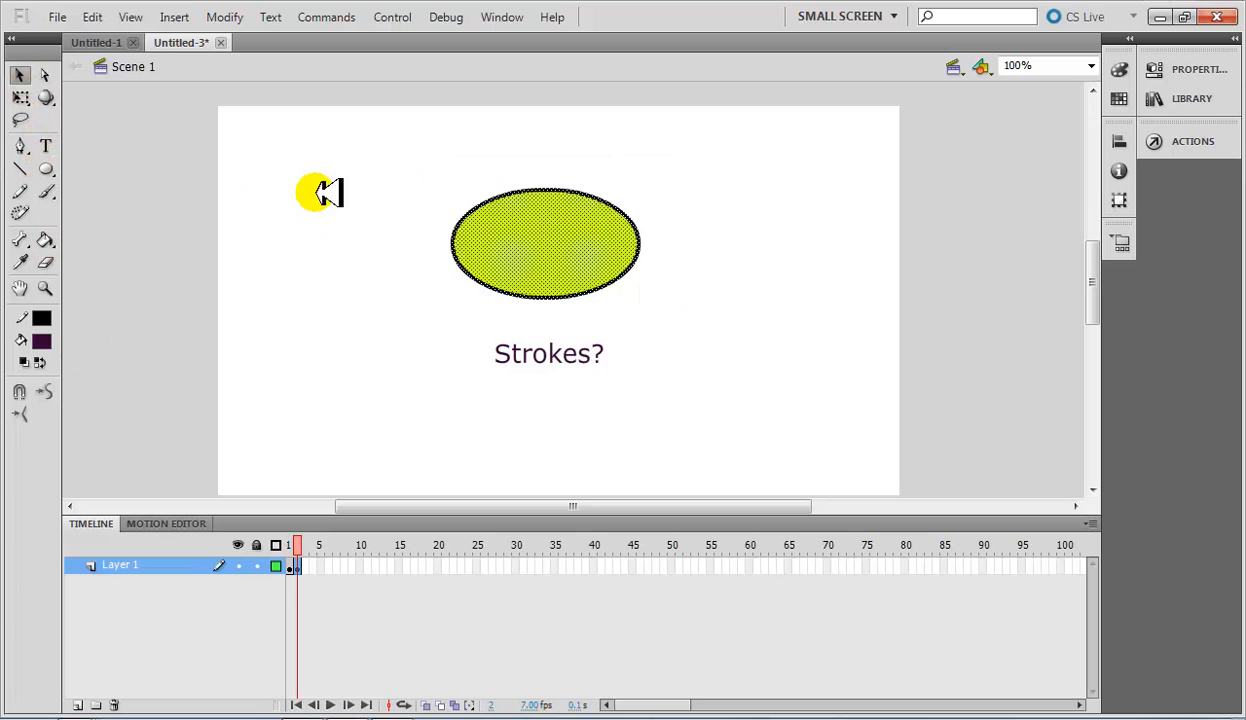
pyautogui.click(408, 166)
pyautogui.moveTo(650, 297); pyautogui.dragTo(698, 312)
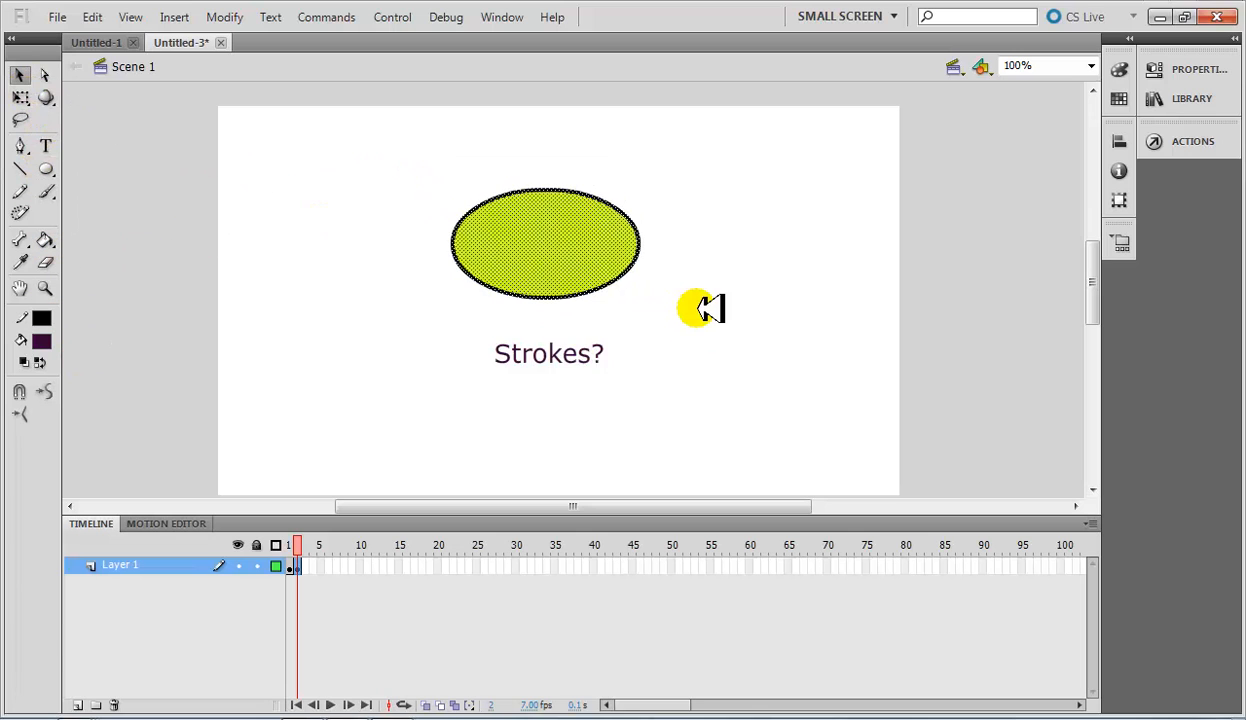
pyautogui.press('Delete')
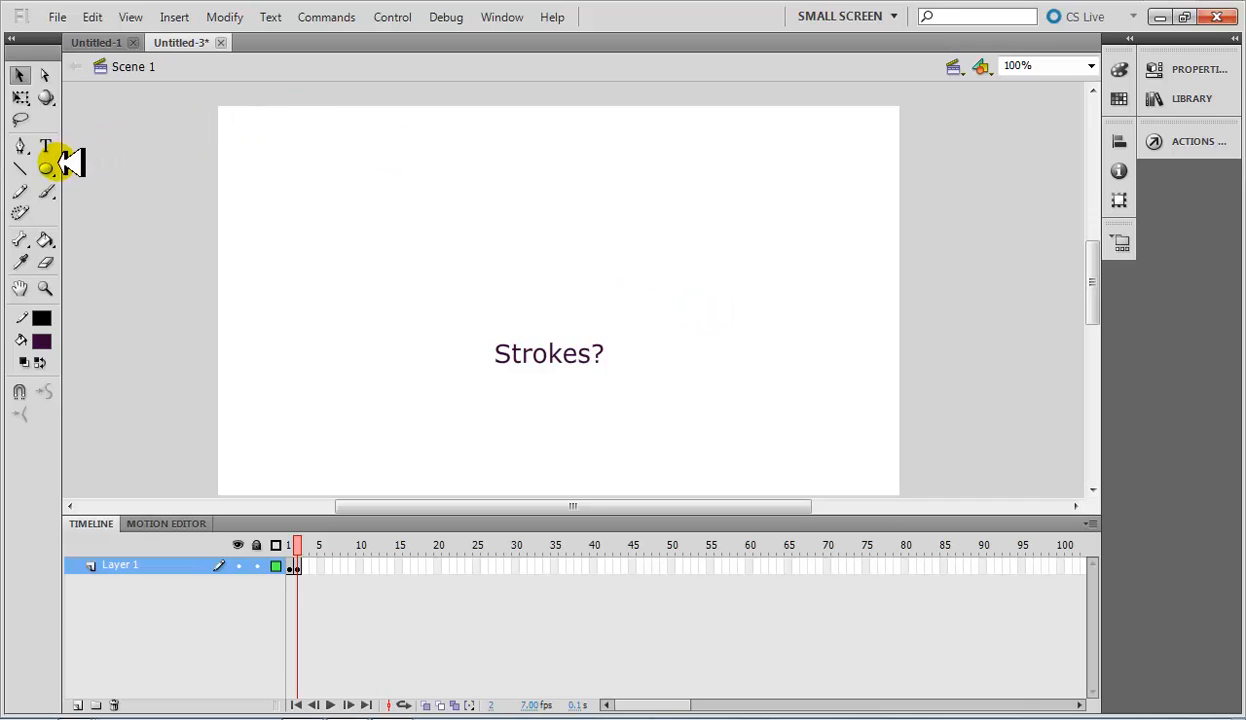
pyautogui.click(20, 392)
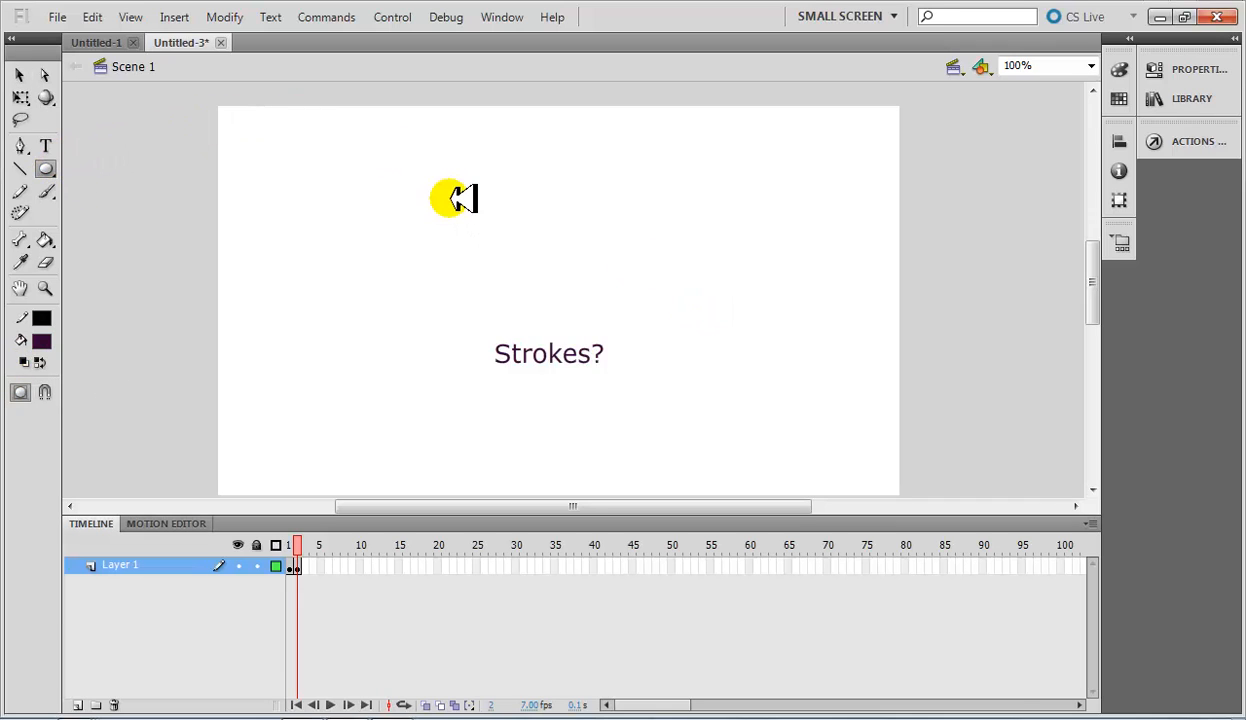
pyautogui.moveTo(425, 187)
pyautogui.mouseDown()
pyautogui.moveTo(567, 239)
pyautogui.moveTo(645, 298)
pyautogui.mouseUp()
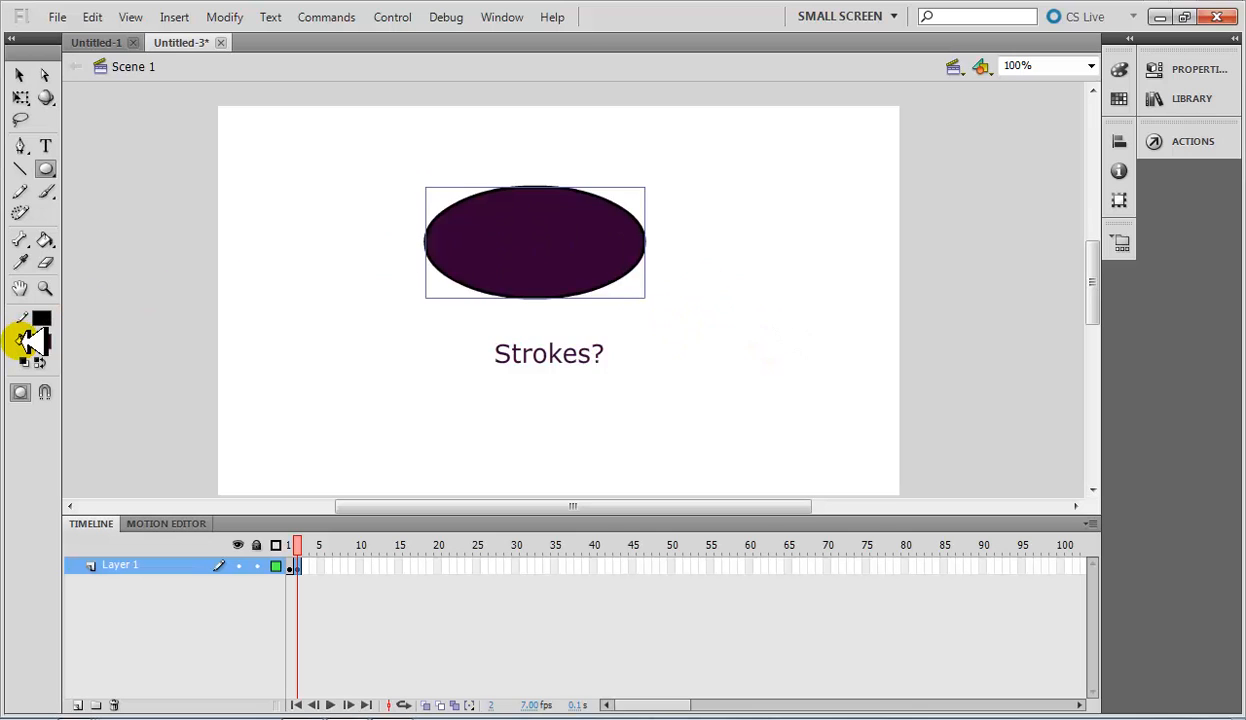
# Try a lime-green fill on the new oval, then settle on bright yellow.
pyautogui.click(41, 342)
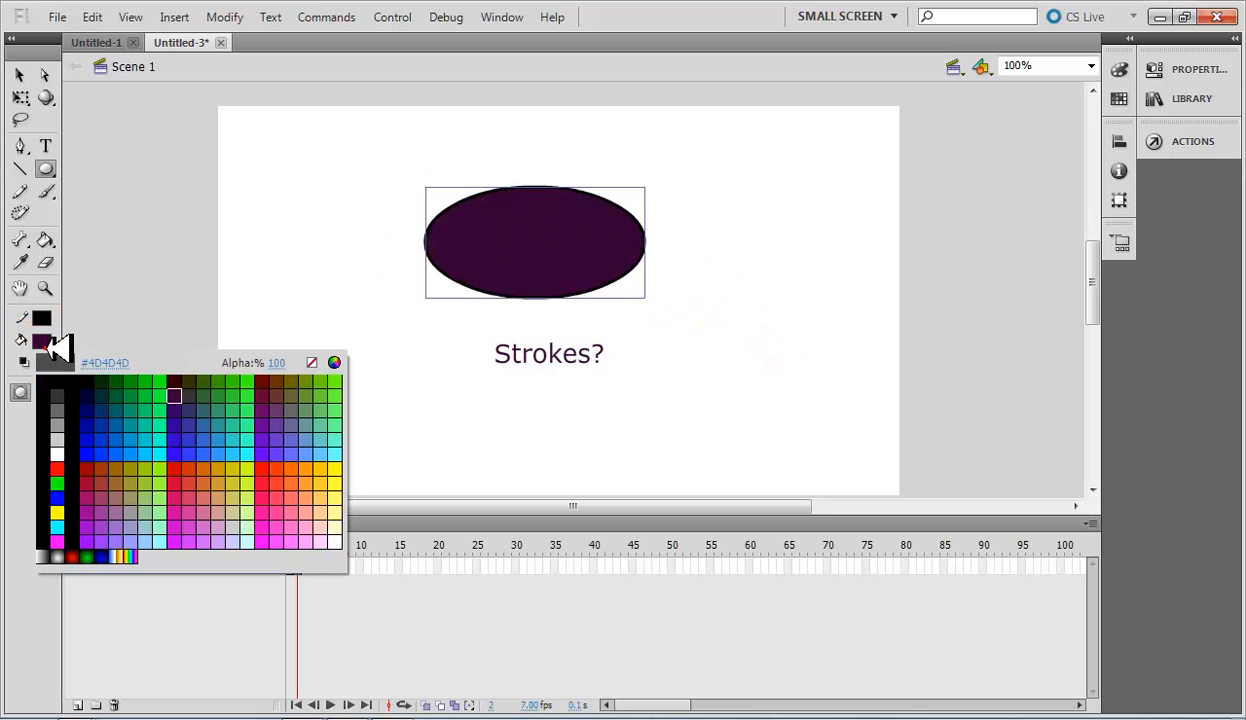
pyautogui.click(255, 465)
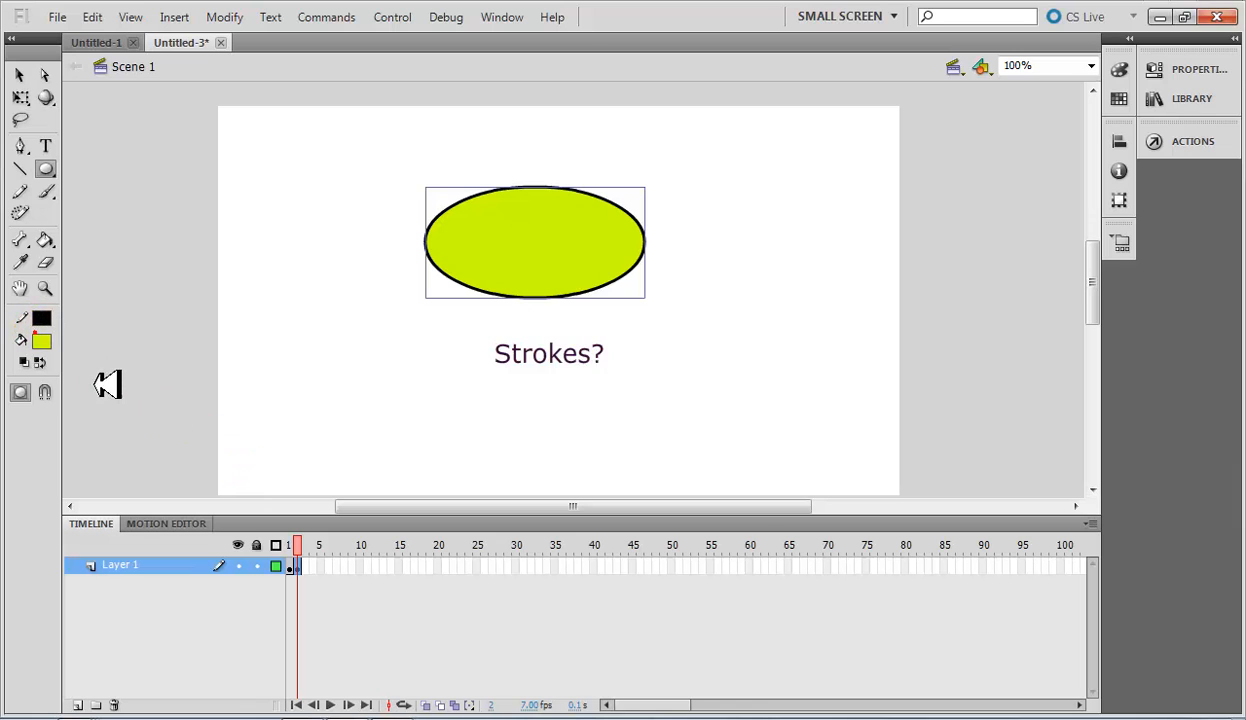
pyautogui.click(42, 341)
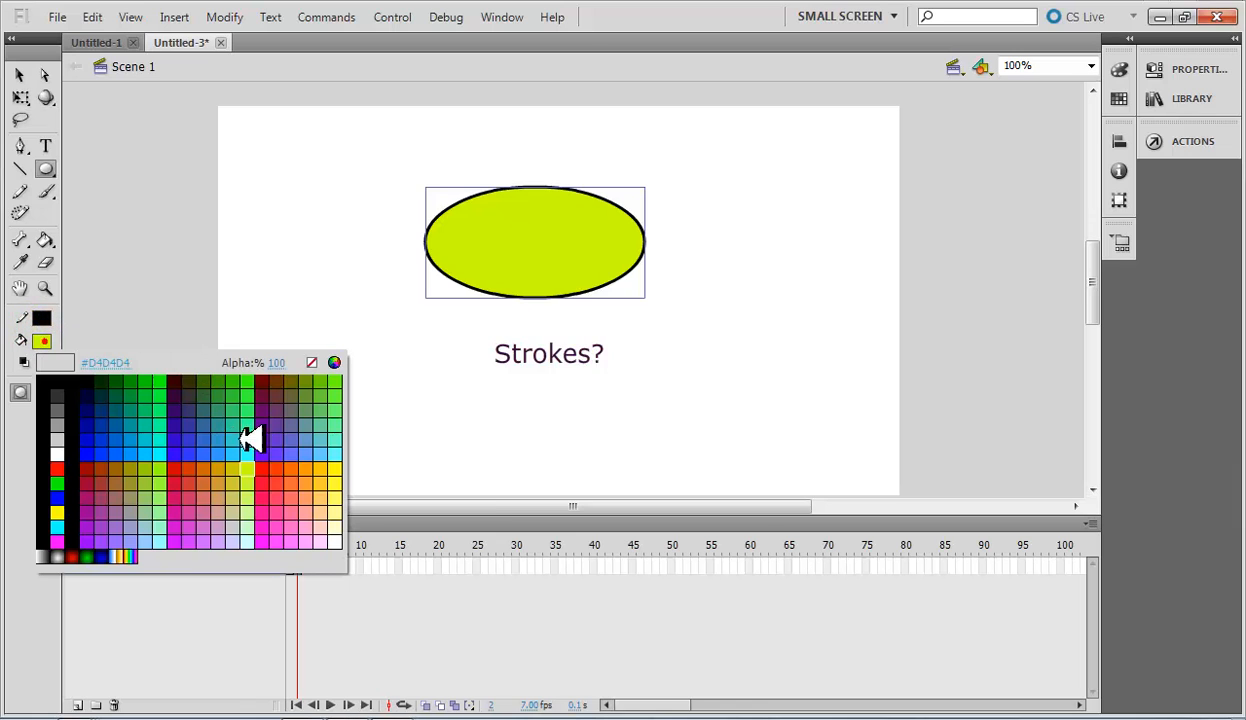
pyautogui.click(334, 472)
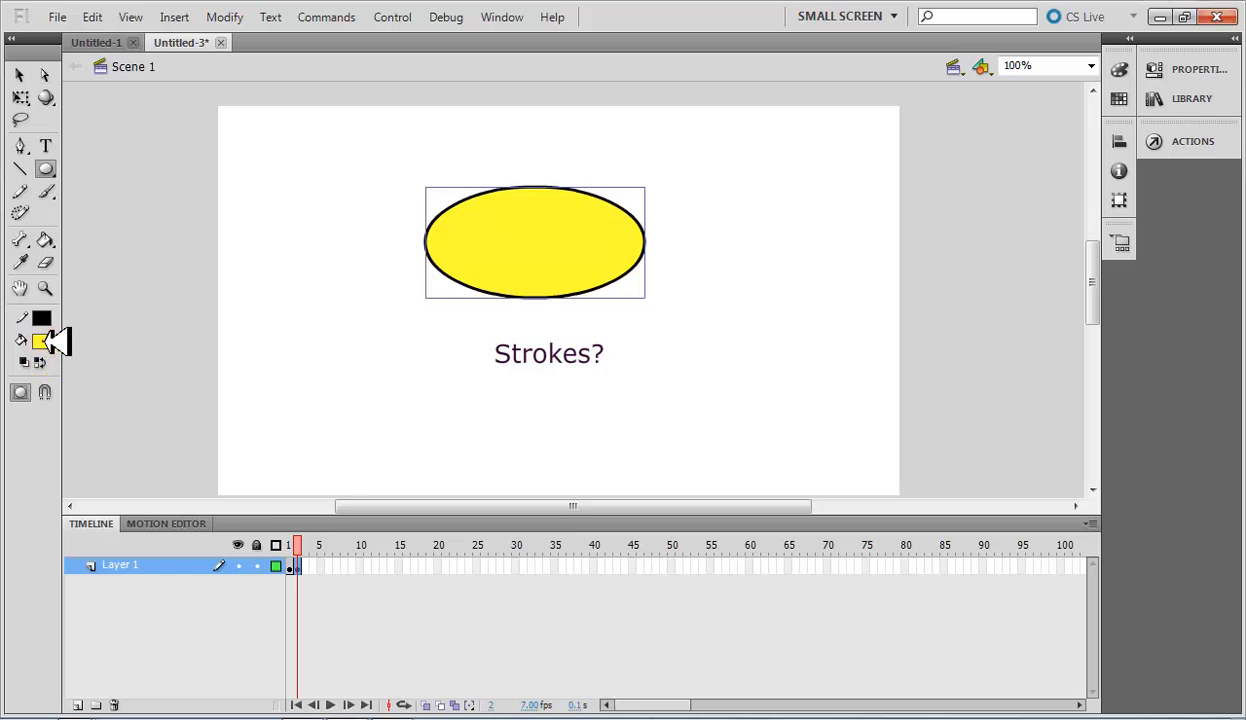
pyautogui.click(48, 342)
pyautogui.click(334, 467)
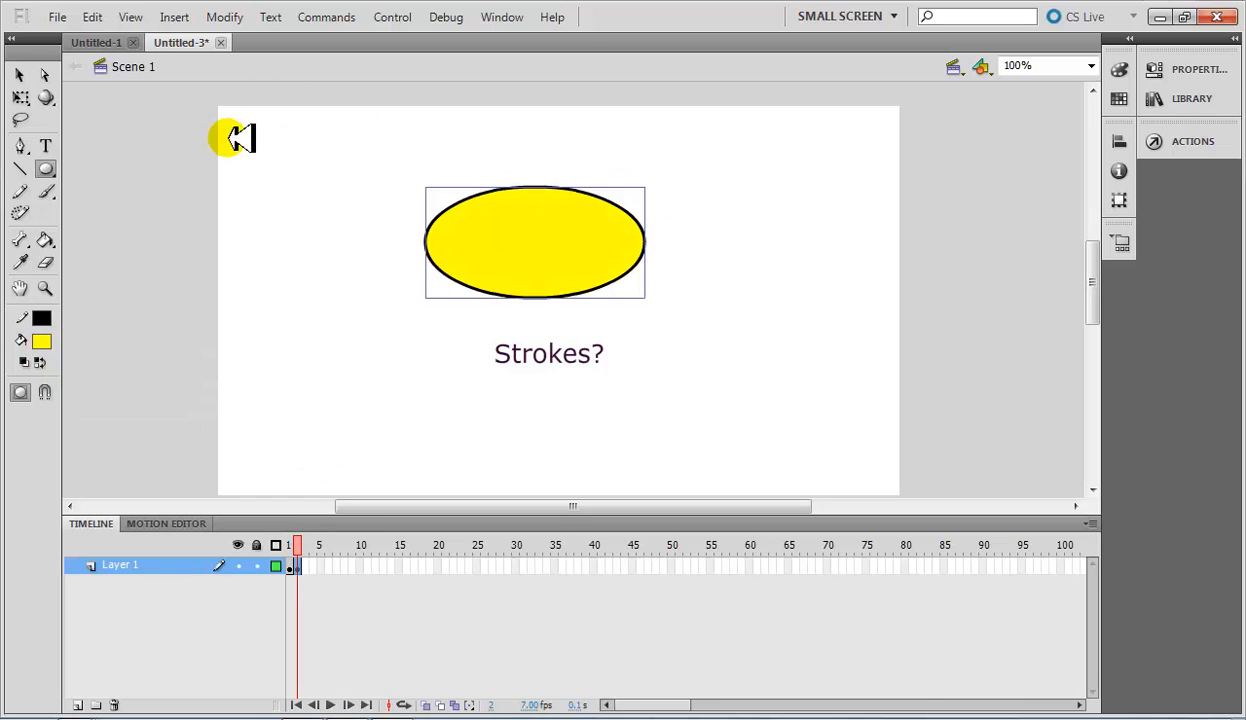
# Select the yellow oval and view its properties, then deselect it and view the document's properties.
pyautogui.click(20, 74)
pyautogui.moveTo(325, 145); pyautogui.dragTo(718, 332)
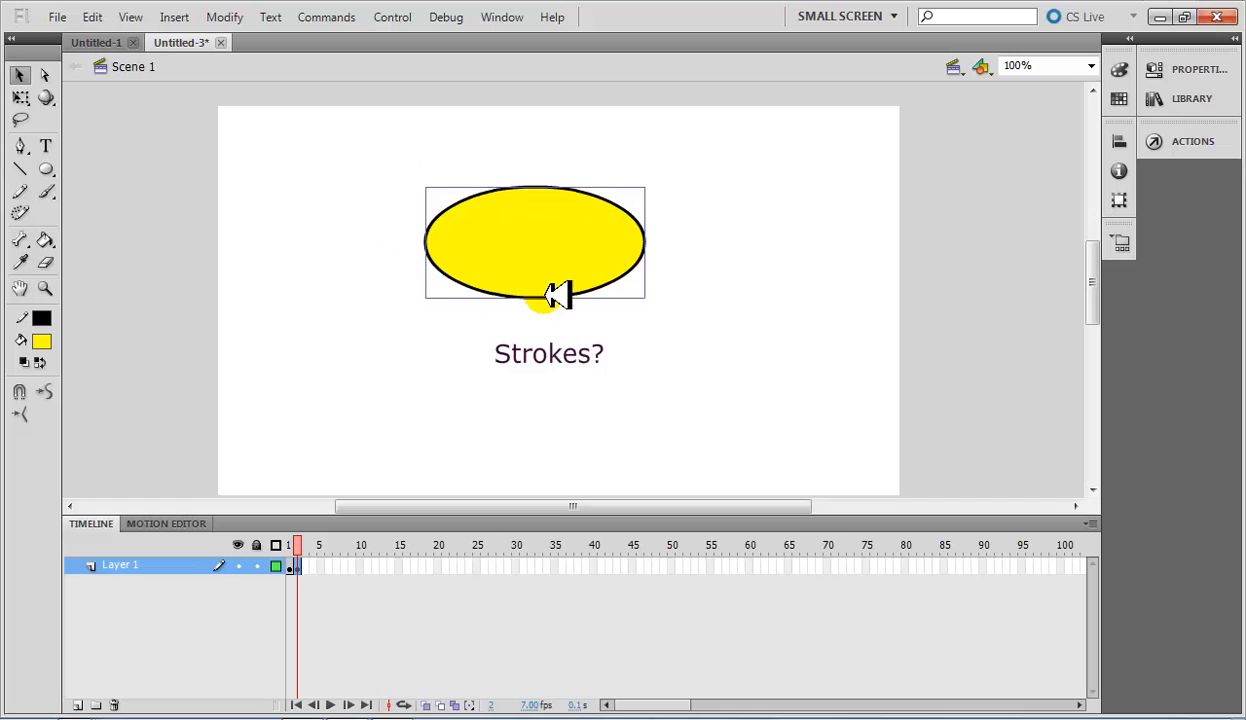
pyautogui.click(1212, 66)
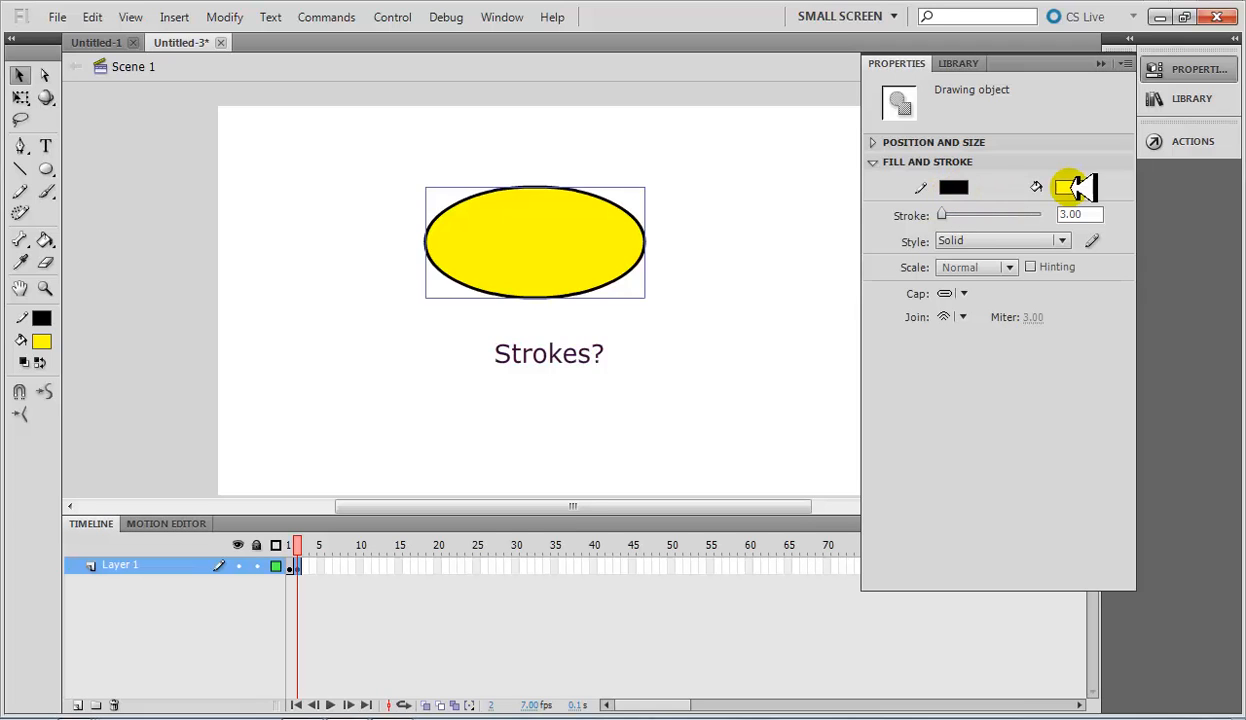
pyautogui.click(207, 182)
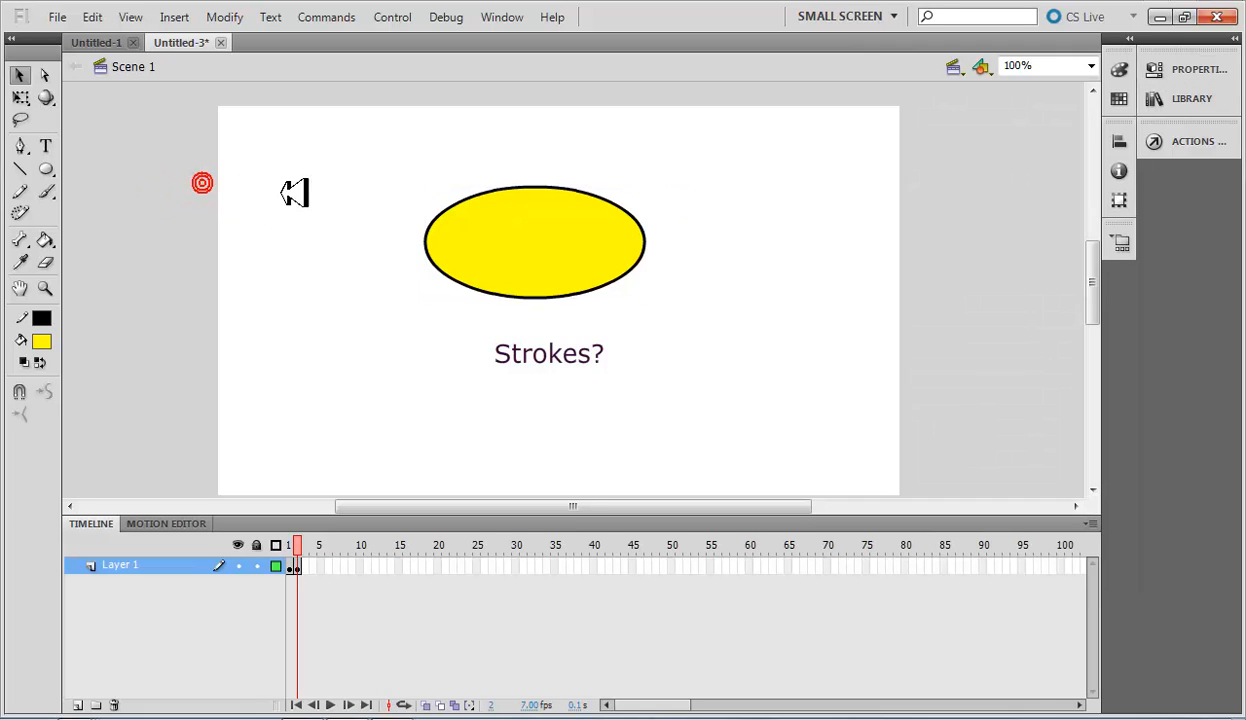
pyautogui.click(1196, 72)
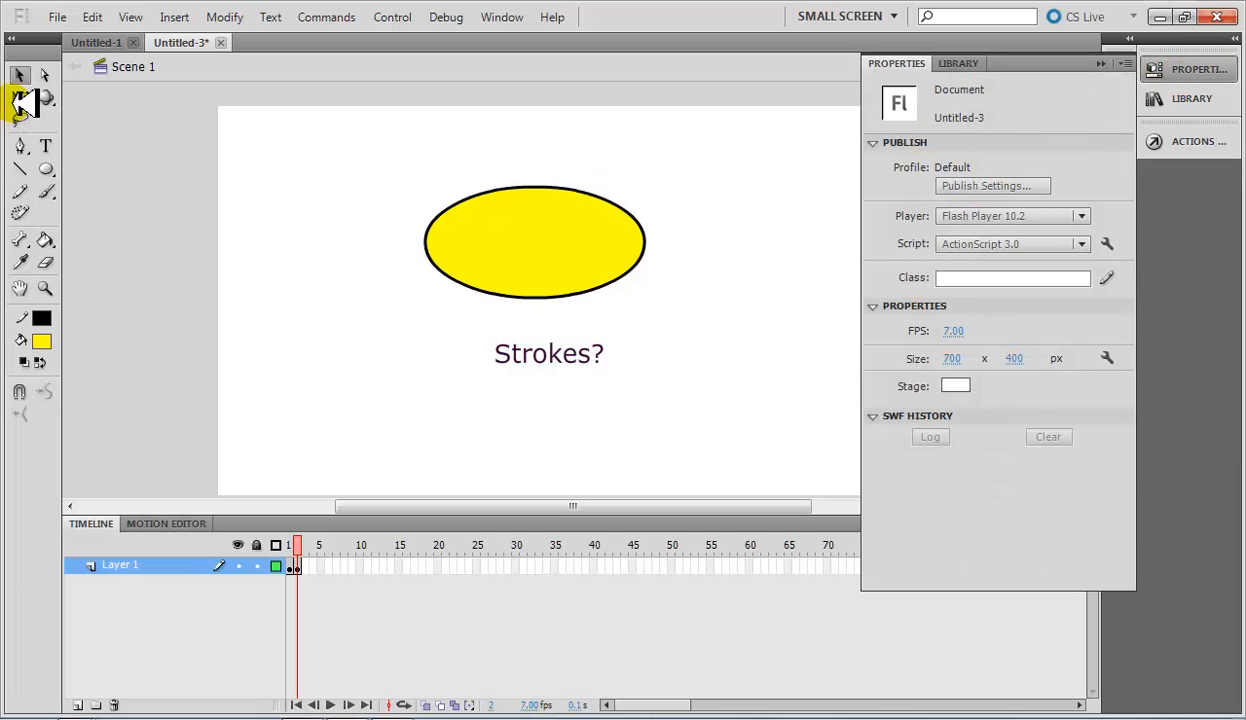
pyautogui.click(28, 72)
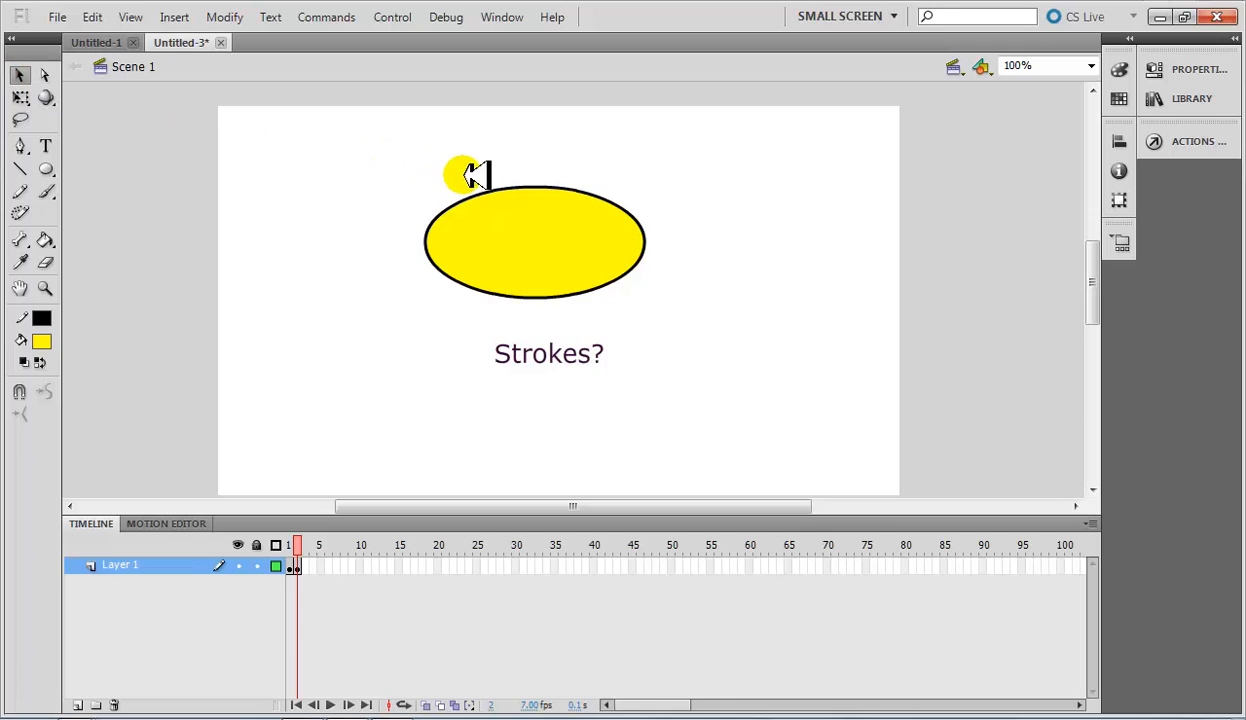
# Try stroke heights of 5 and 0.10 on the yellow oval, then settle on 2.5 and deselect it.
pyautogui.click(510, 238)
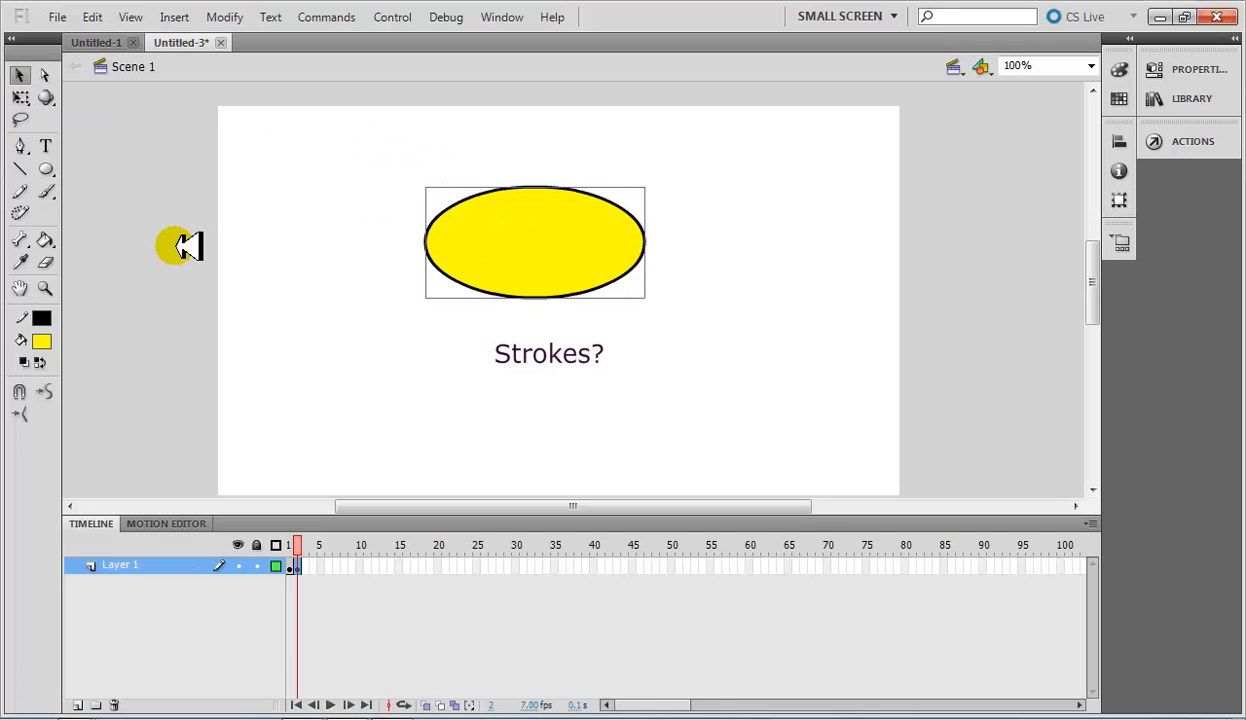
pyautogui.click(1182, 73)
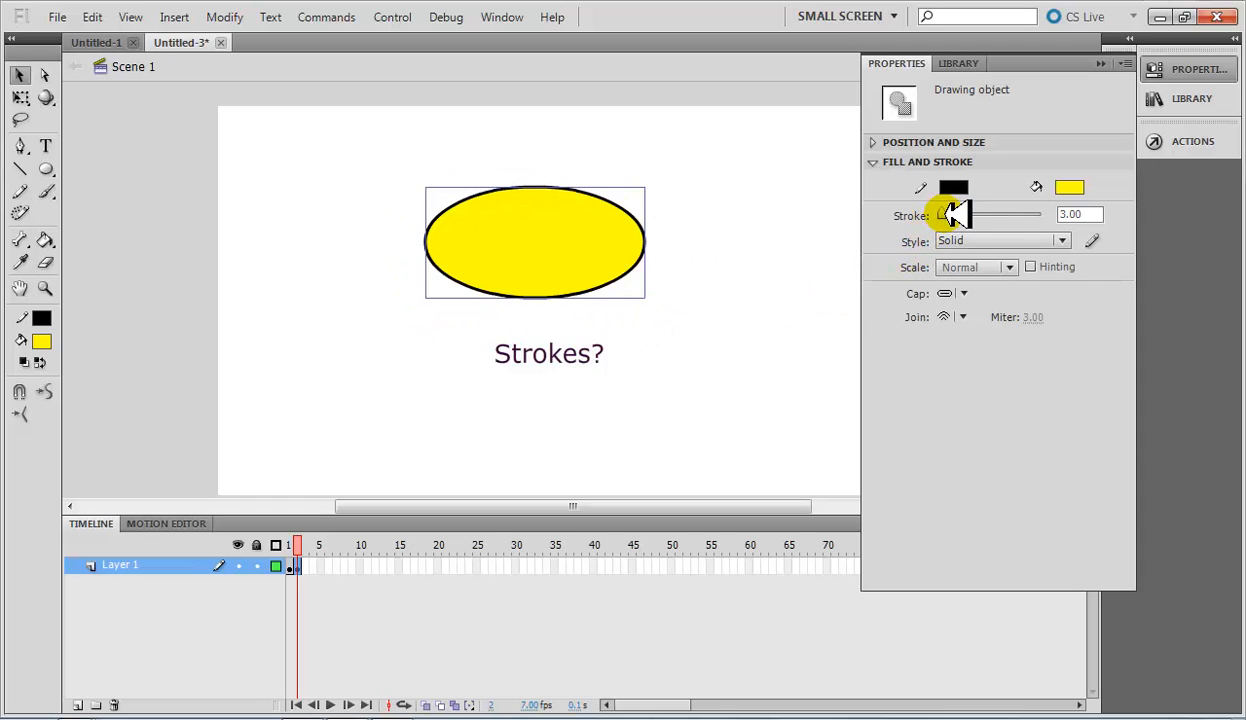
pyautogui.click(1072, 214)
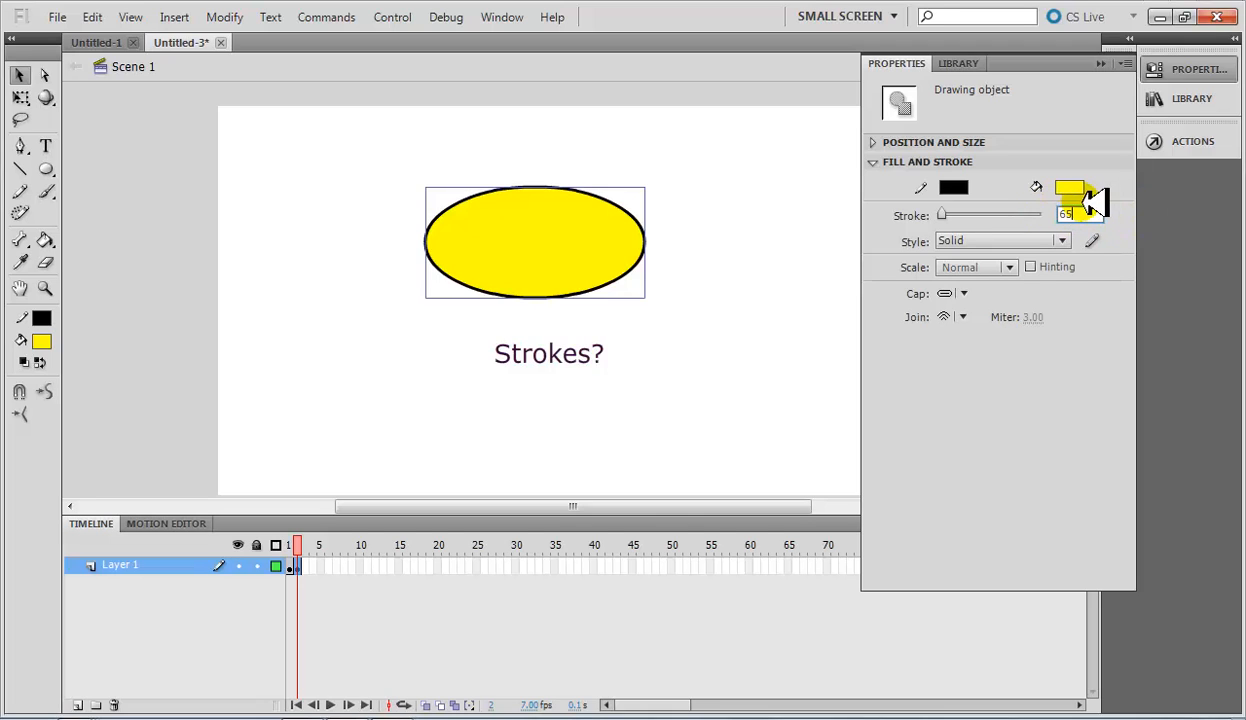
pyautogui.write('5')
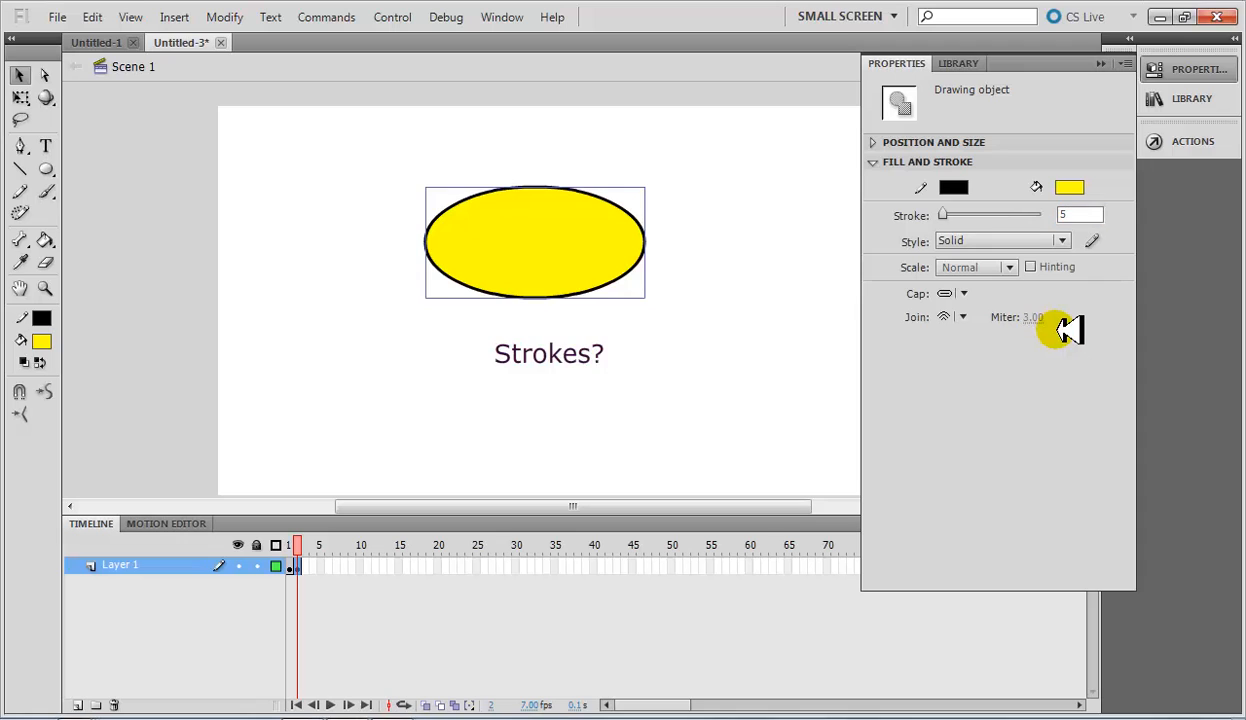
pyautogui.press('Return')
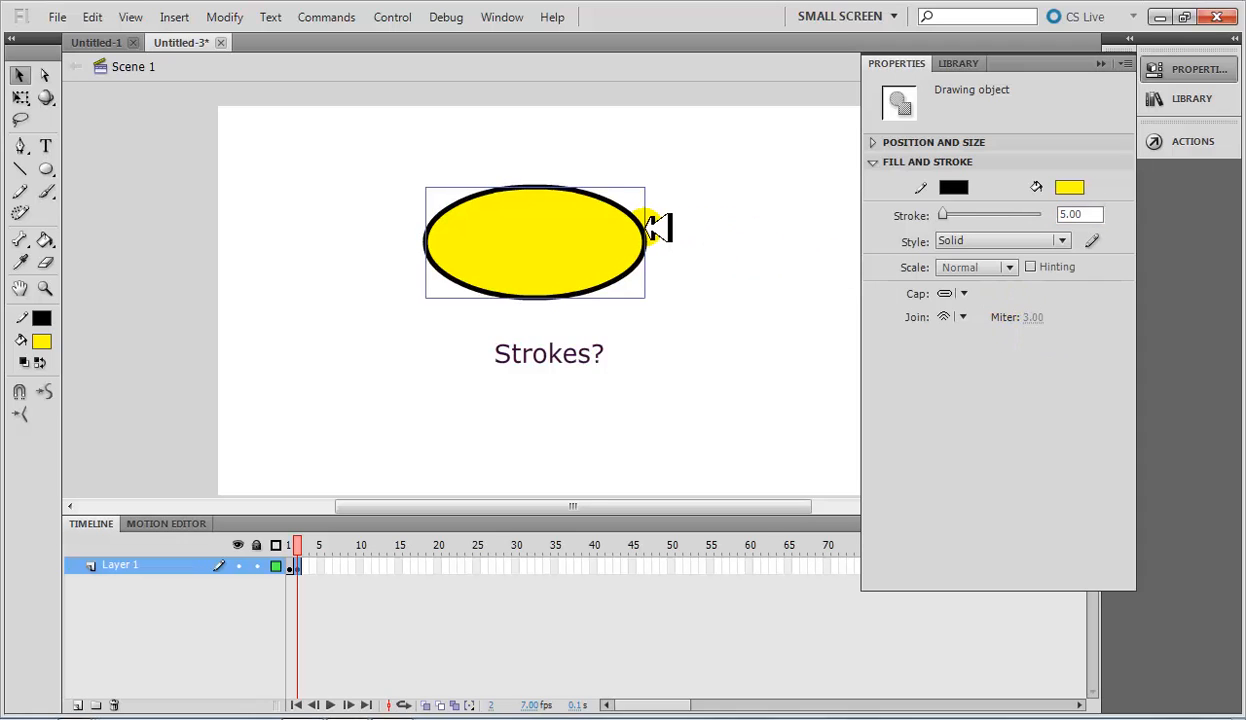
pyautogui.moveTo(942, 216)
pyautogui.mouseDown()
pyautogui.moveTo(985, 211)
pyautogui.moveTo(947, 215)
pyautogui.mouseUp()
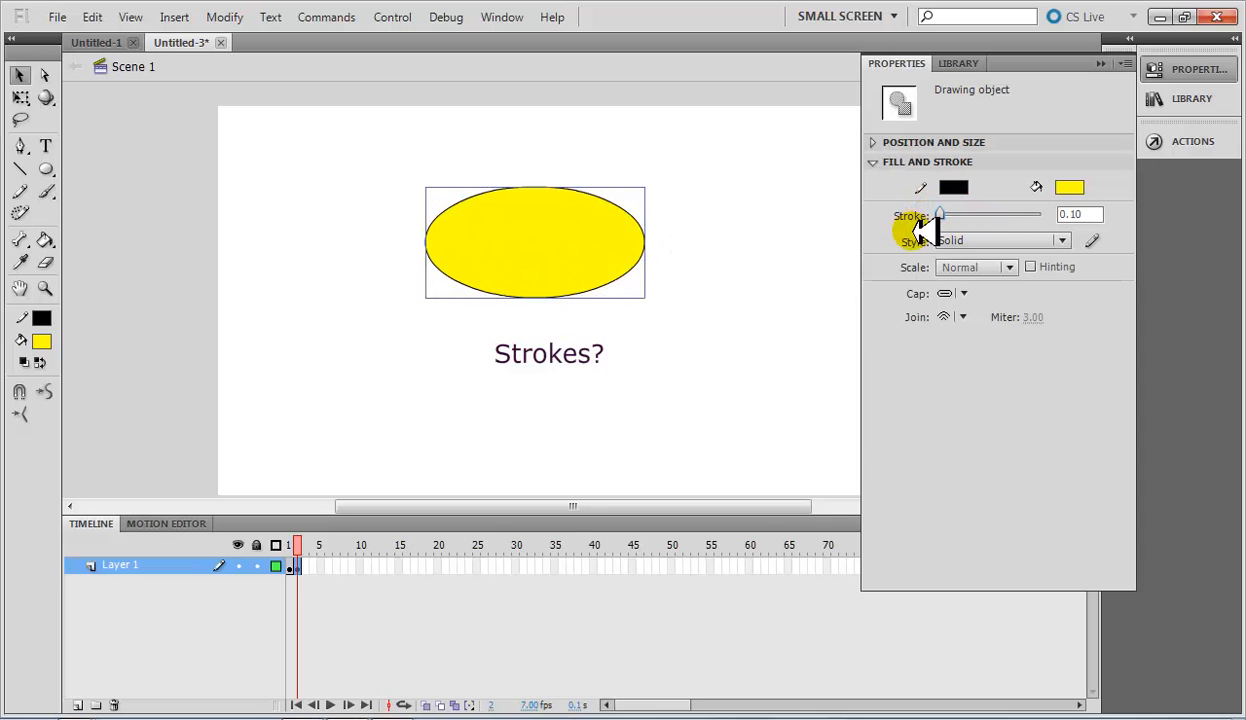
pyautogui.click(1085, 214)
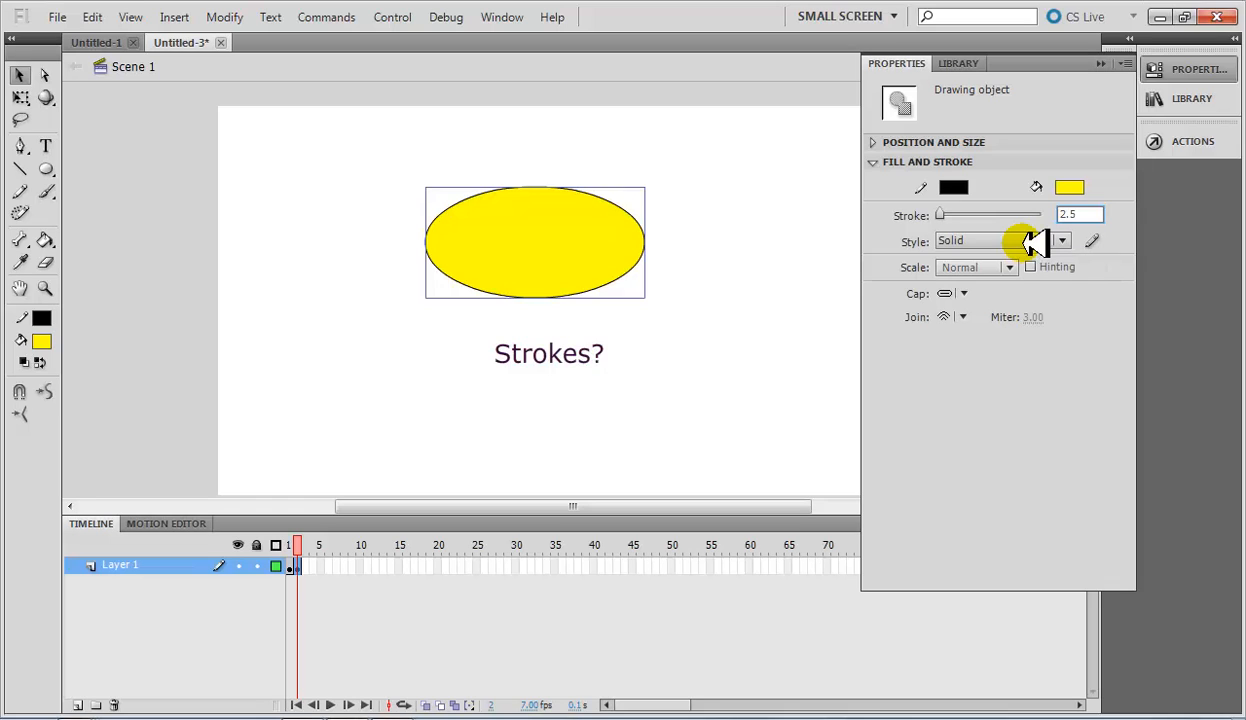
pyautogui.write('2.5')
pyautogui.press('Return')
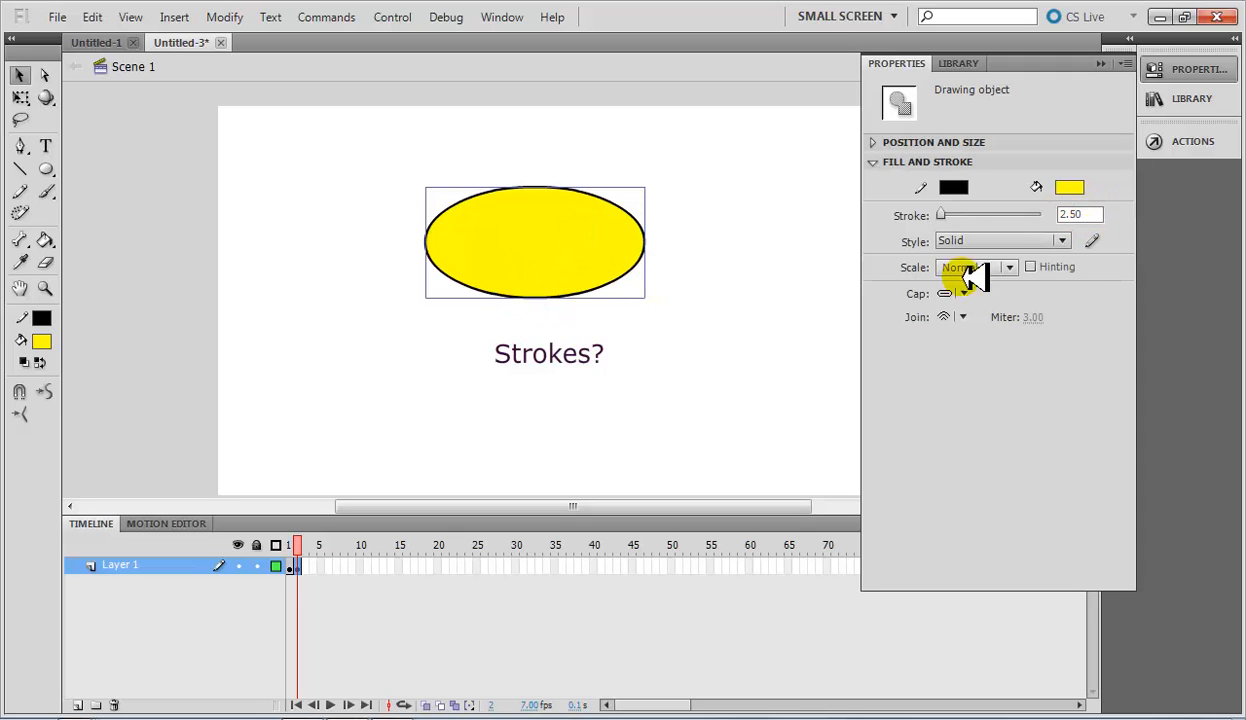
pyautogui.click(916, 280)
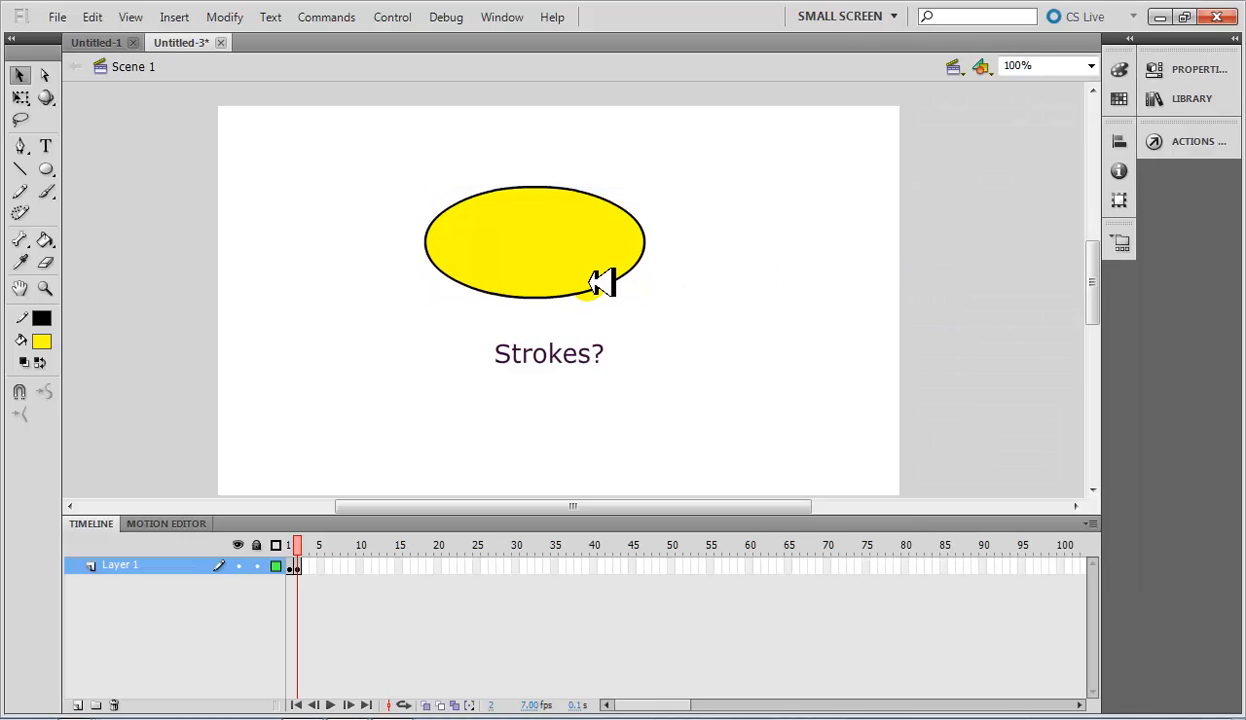
pyautogui.click(420, 247)
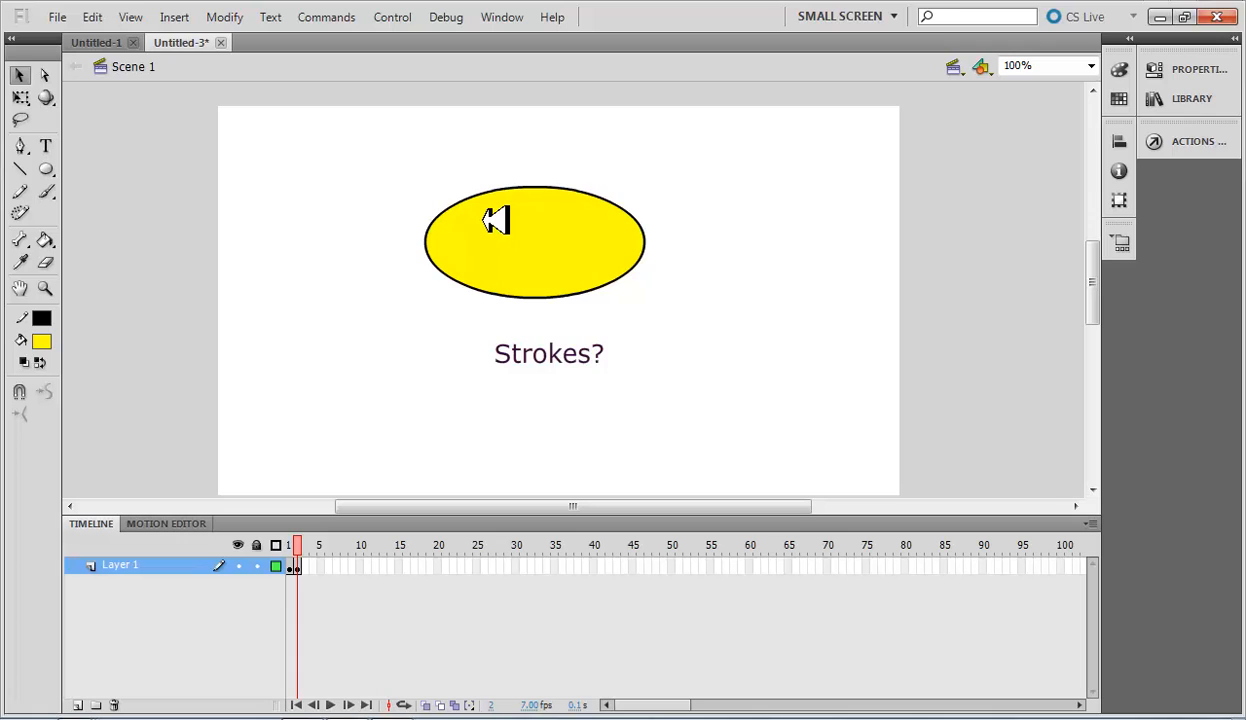
# Draw a small oval eye with a white stroke and black fill in the upper-left part of the yellow oval.
pyautogui.click(45, 168)
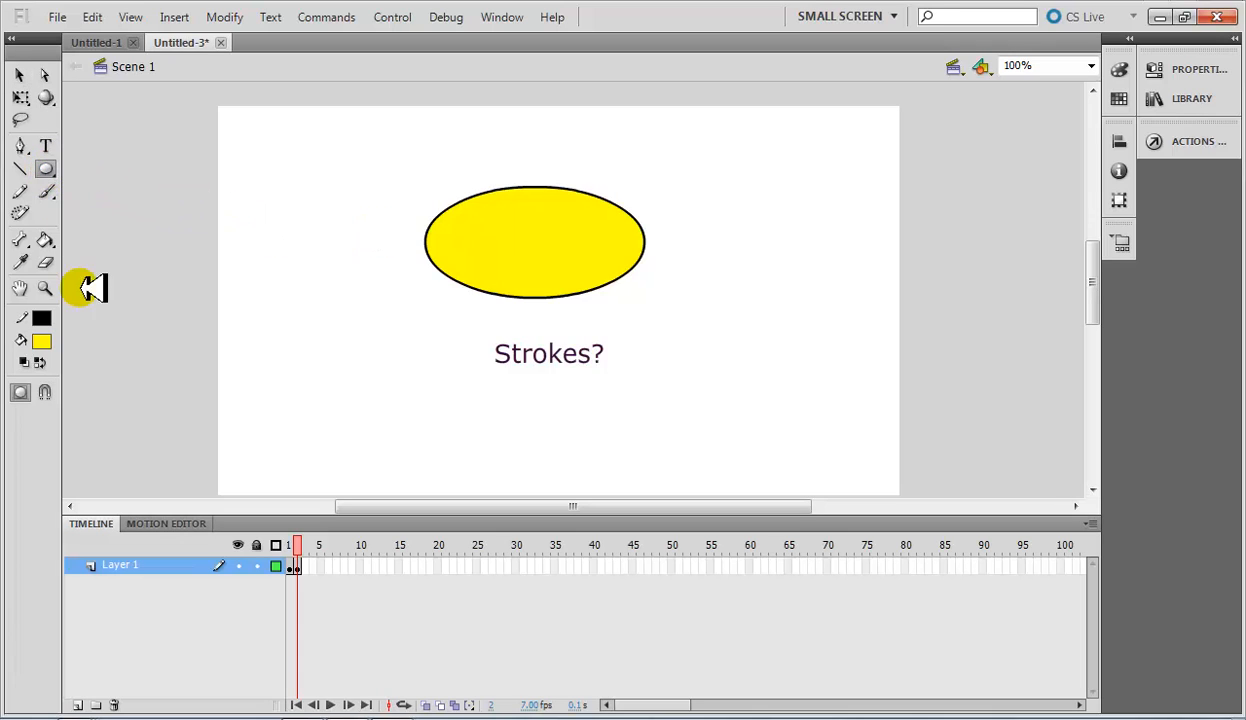
pyautogui.click(53, 318)
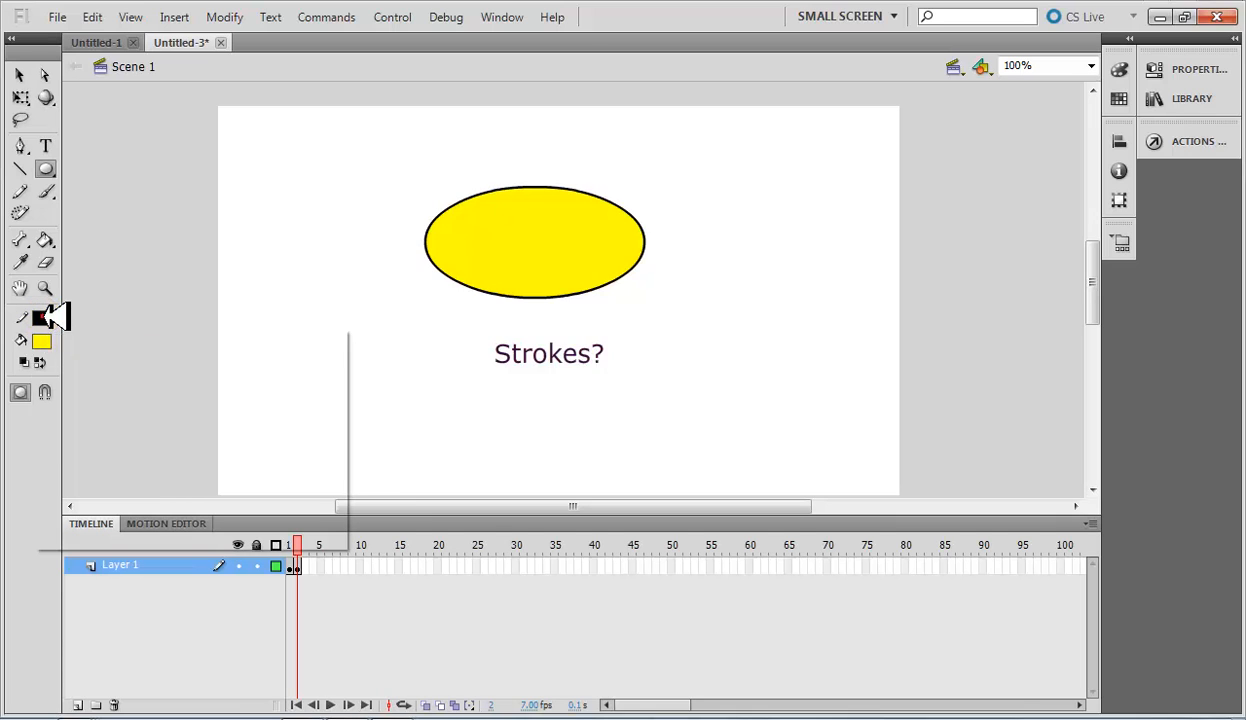
pyautogui.click(58, 433)
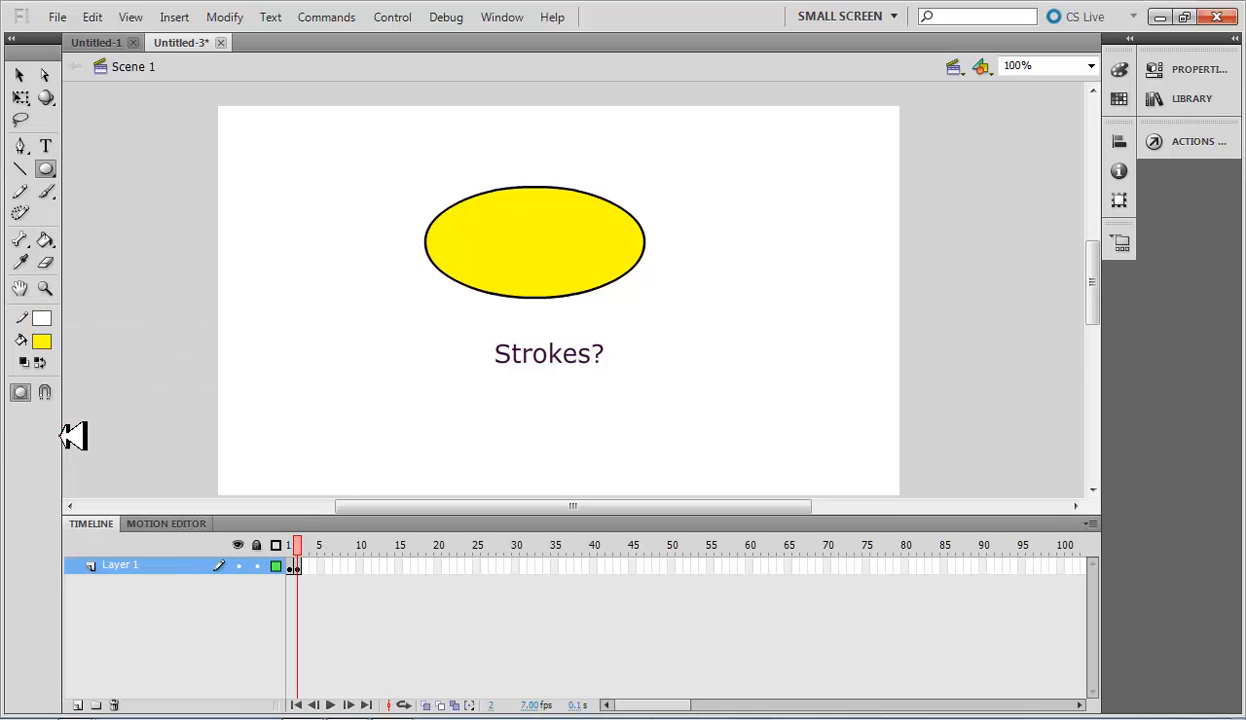
pyautogui.click(43, 342)
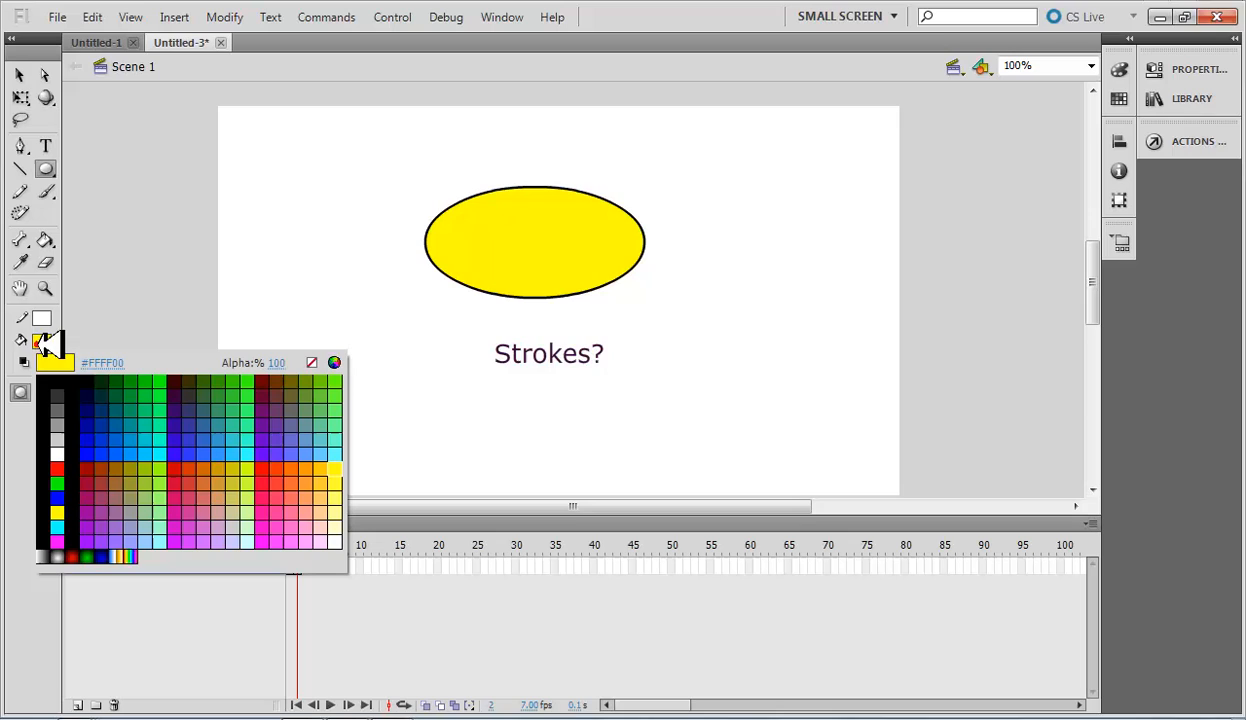
pyautogui.click(78, 487)
pyautogui.click(170, 302)
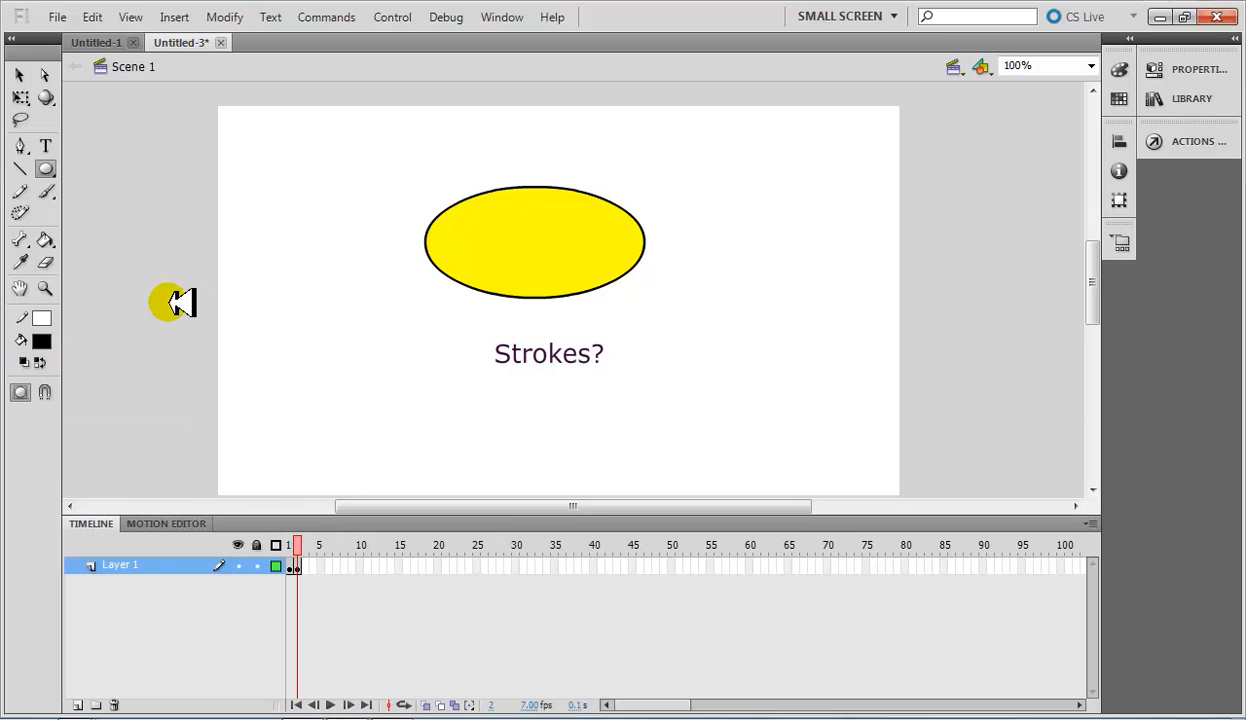
pyautogui.click(481, 214)
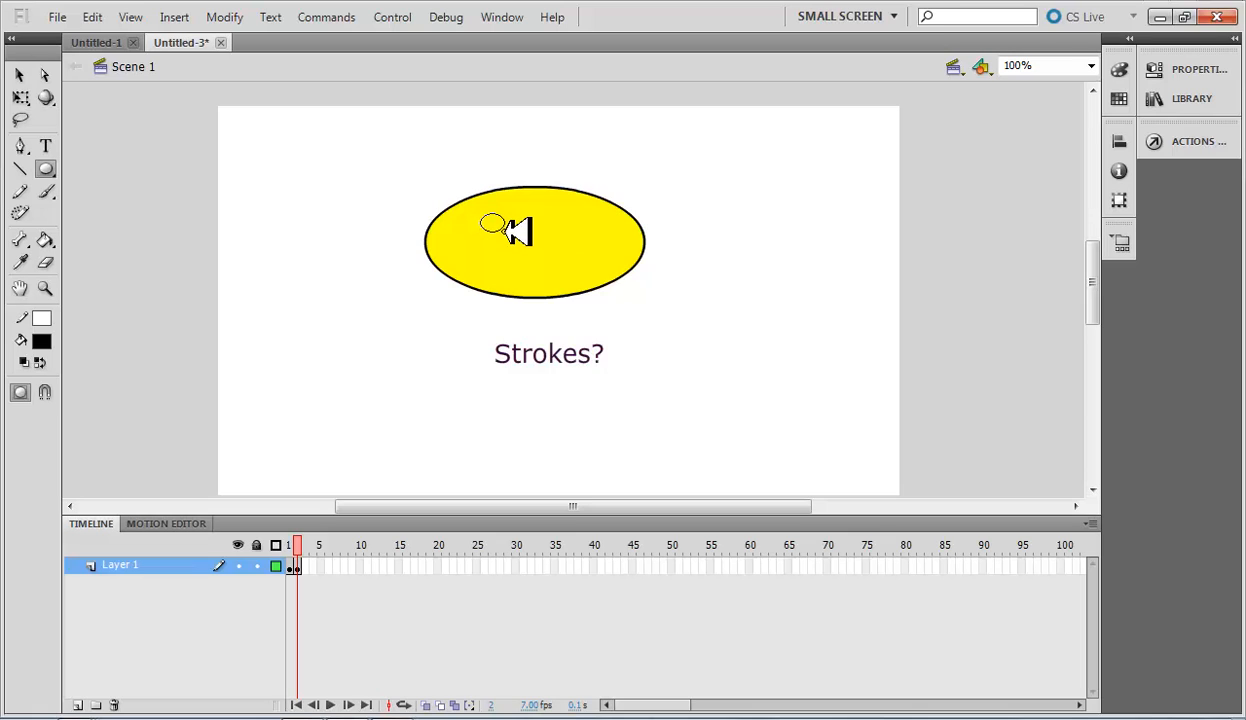
pyautogui.moveTo(504, 230); pyautogui.dragTo(506, 231)
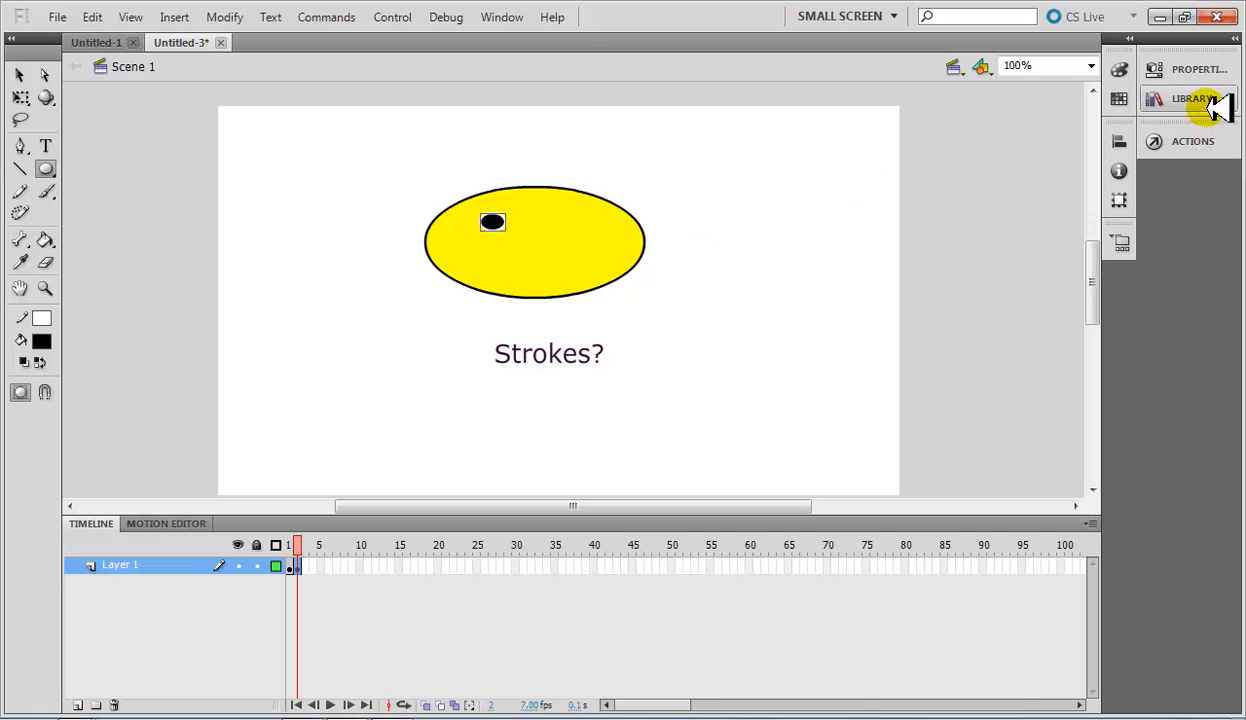
# Set the eye's stroke height to 9 to widen its white rim.
pyautogui.click(1213, 72)
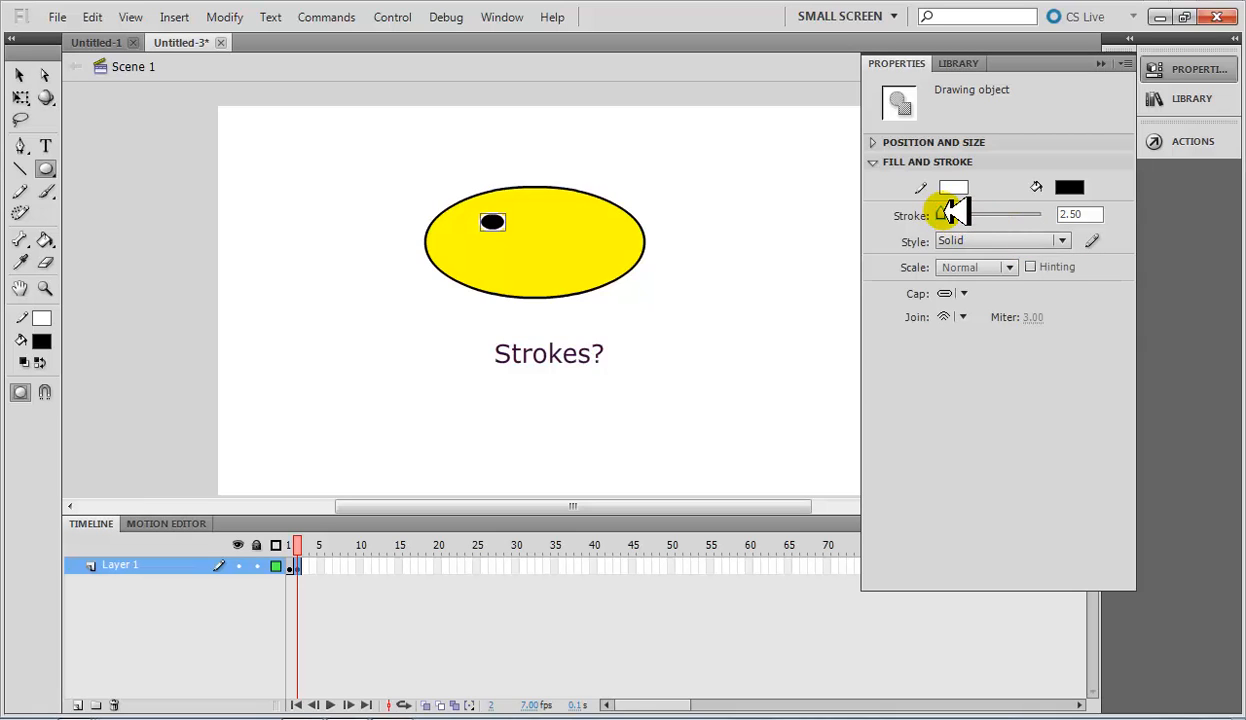
pyautogui.moveTo(943, 211); pyautogui.dragTo(944, 211)
pyautogui.moveTo(955, 213); pyautogui.dragTo(963, 213)
pyautogui.click(1096, 212)
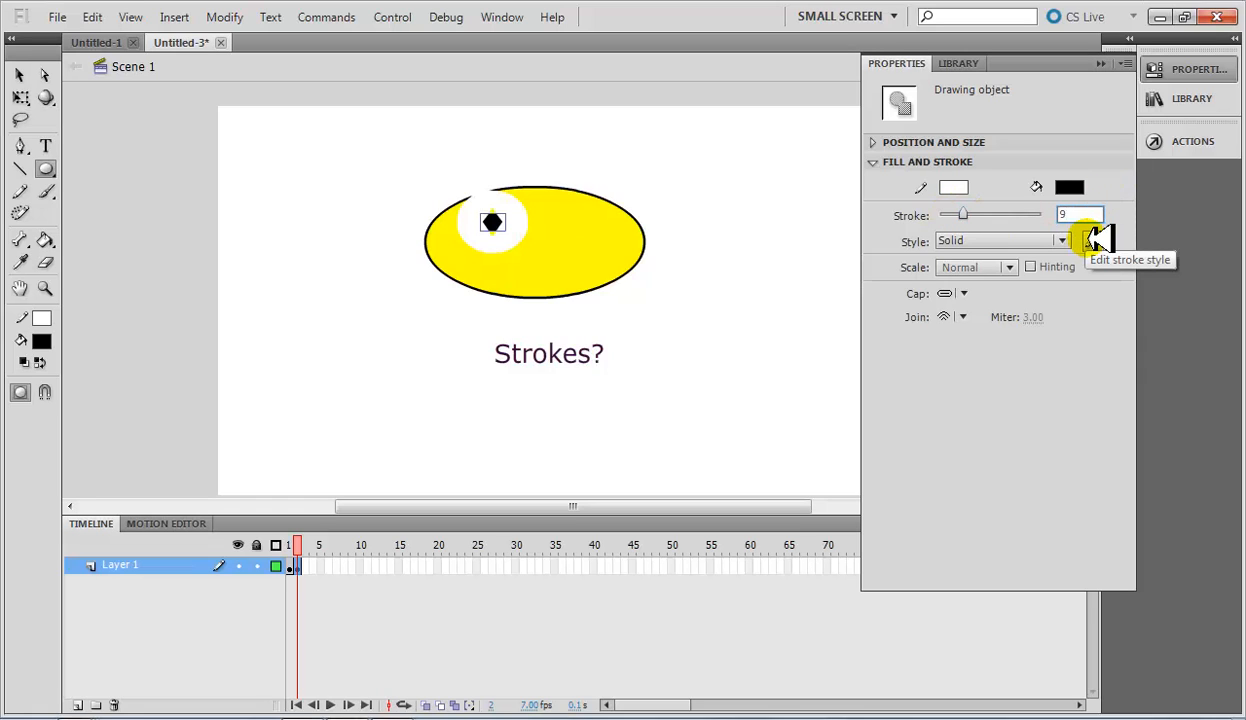
pyautogui.press('Return')
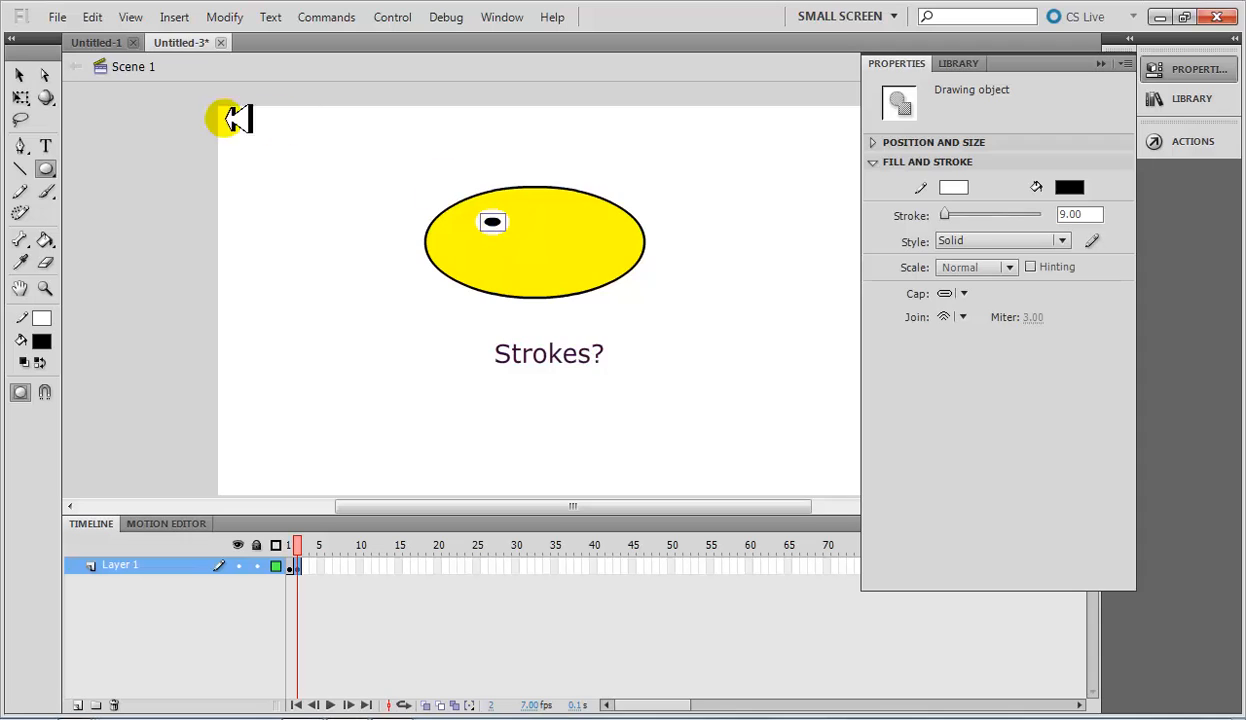
# Duplicate the eye, place the copy level with the original on the right side of the face, and deselect it.
pyautogui.click(20, 74)
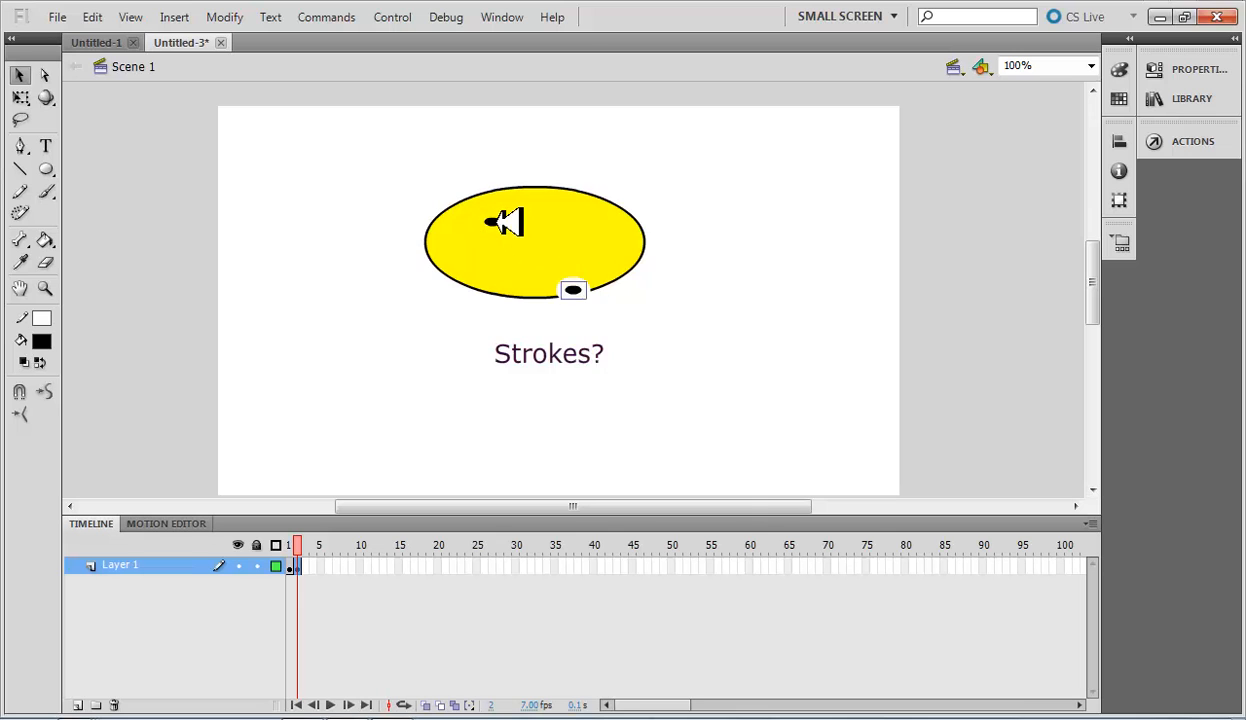
pyautogui.rightClick(487, 217)
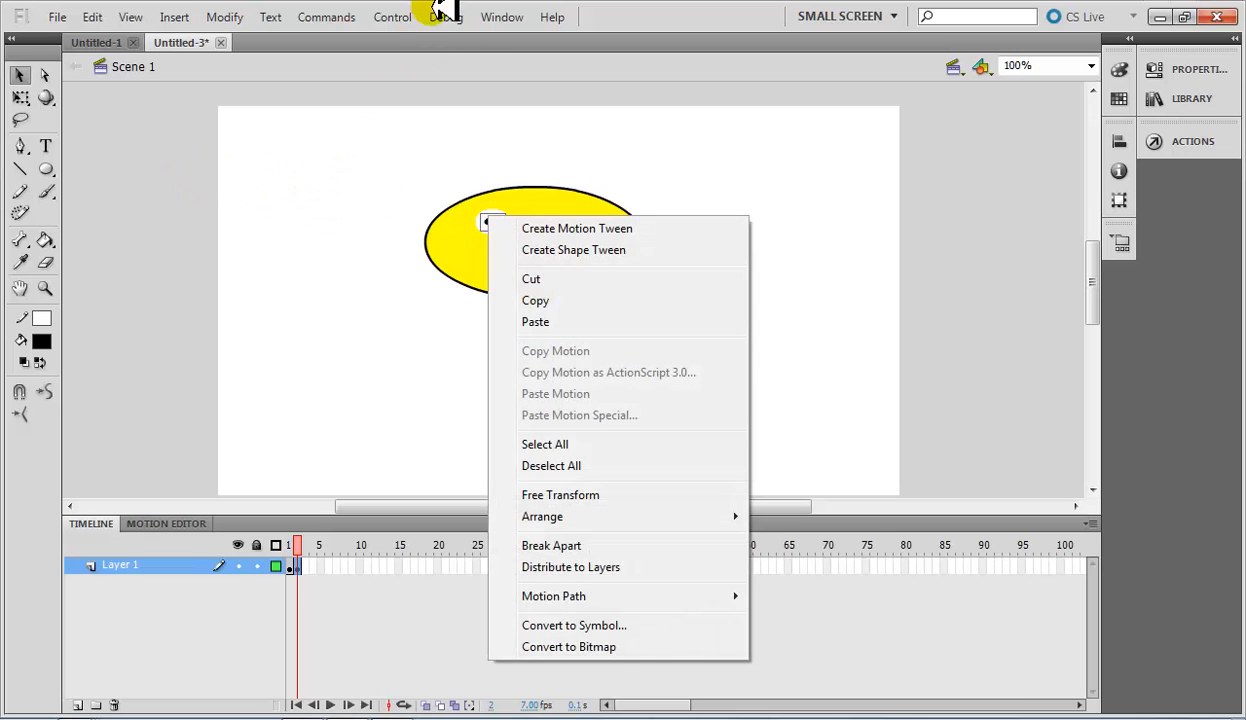
pyautogui.click(545, 210)
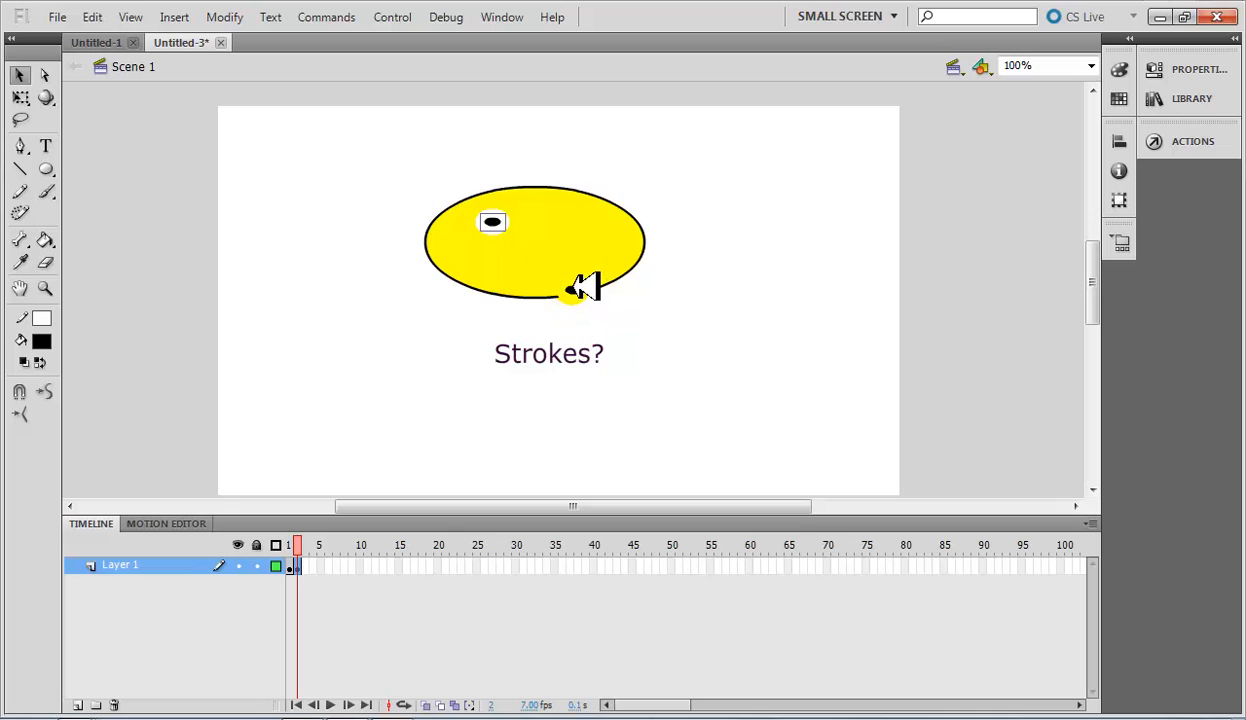
pyautogui.moveTo(580, 288); pyautogui.dragTo(565, 216)
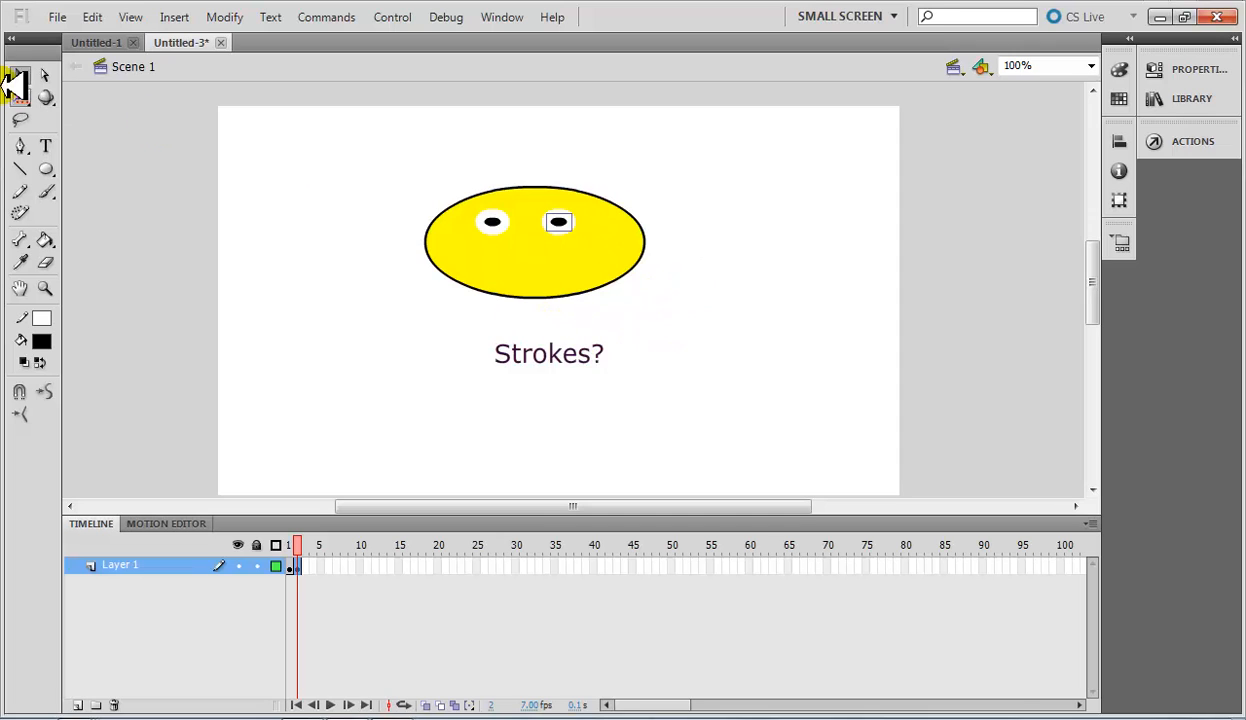
pyautogui.click(685, 297)
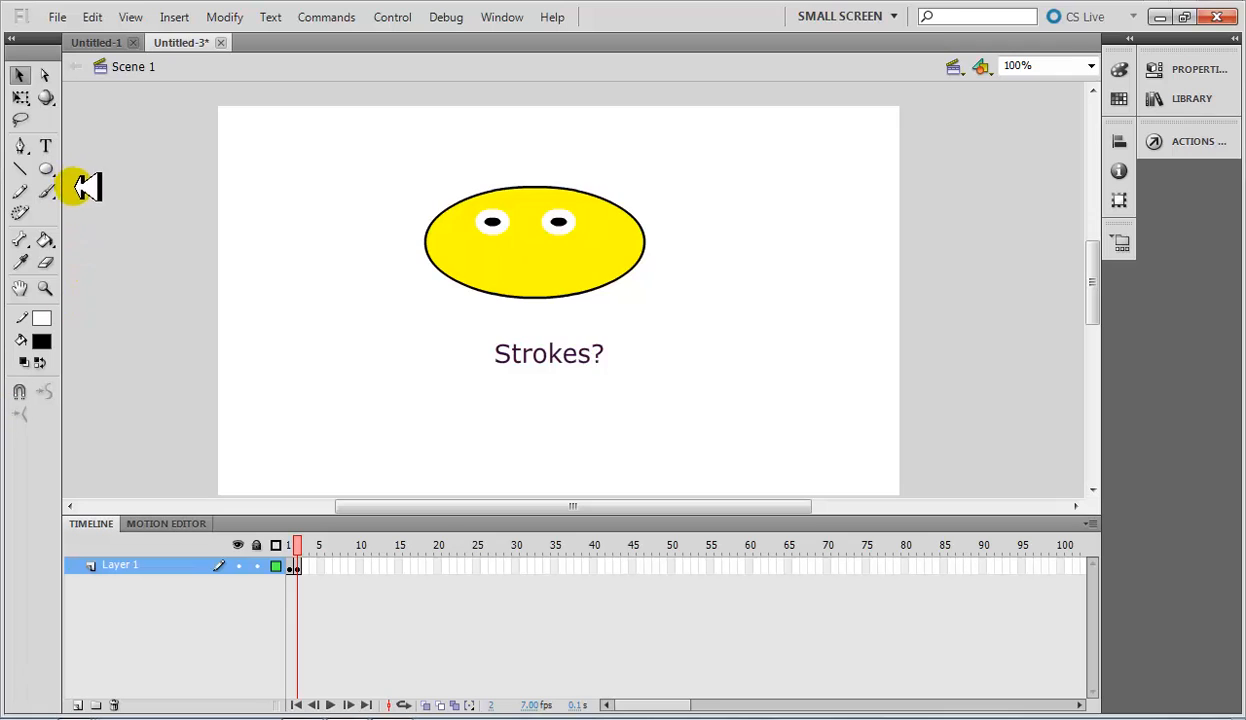
# Draw a wide black-filled oval mouth below the eyes and change its stroke color to black.
pyautogui.click(45, 168)
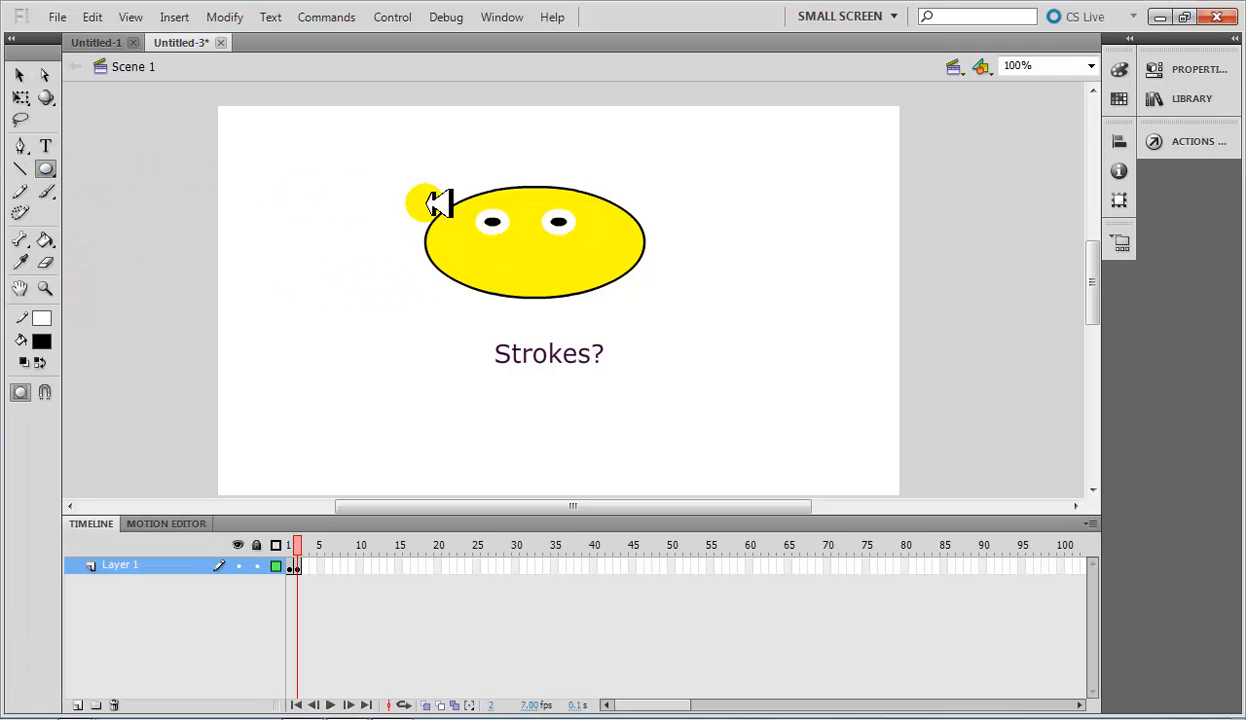
pyautogui.moveTo(481, 246); pyautogui.dragTo(575, 284)
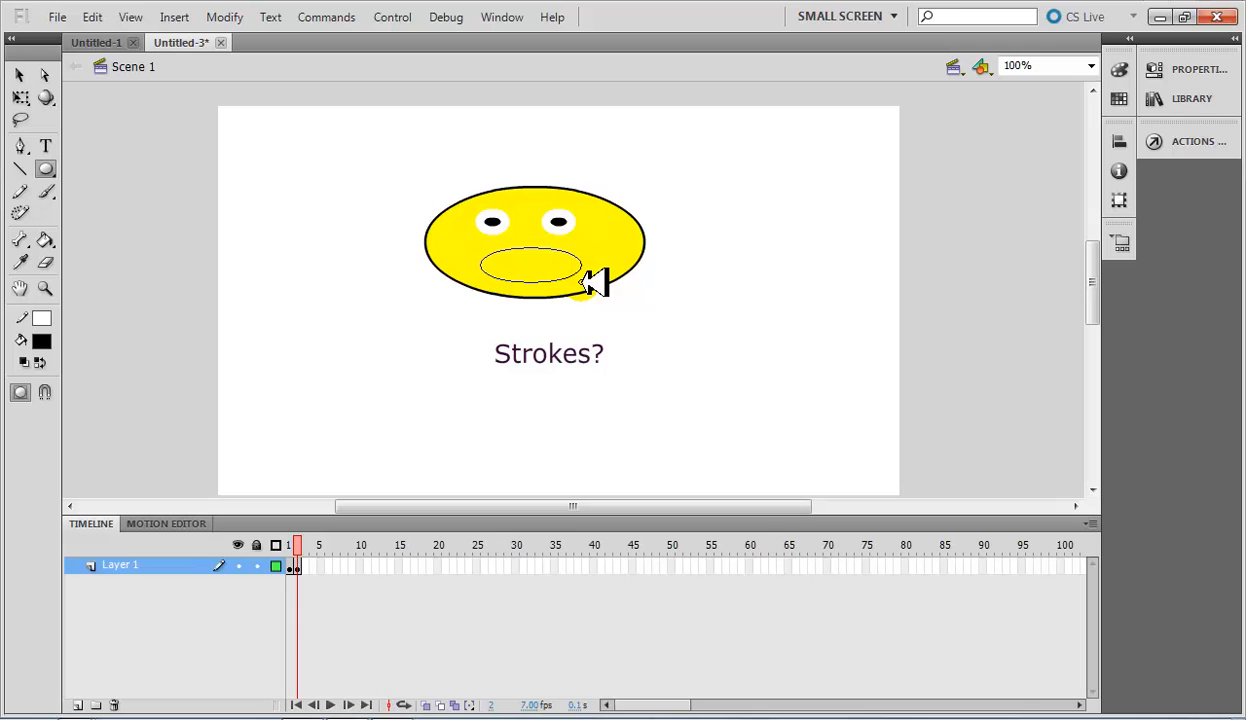
pyautogui.moveTo(582, 282); pyautogui.dragTo(594, 281)
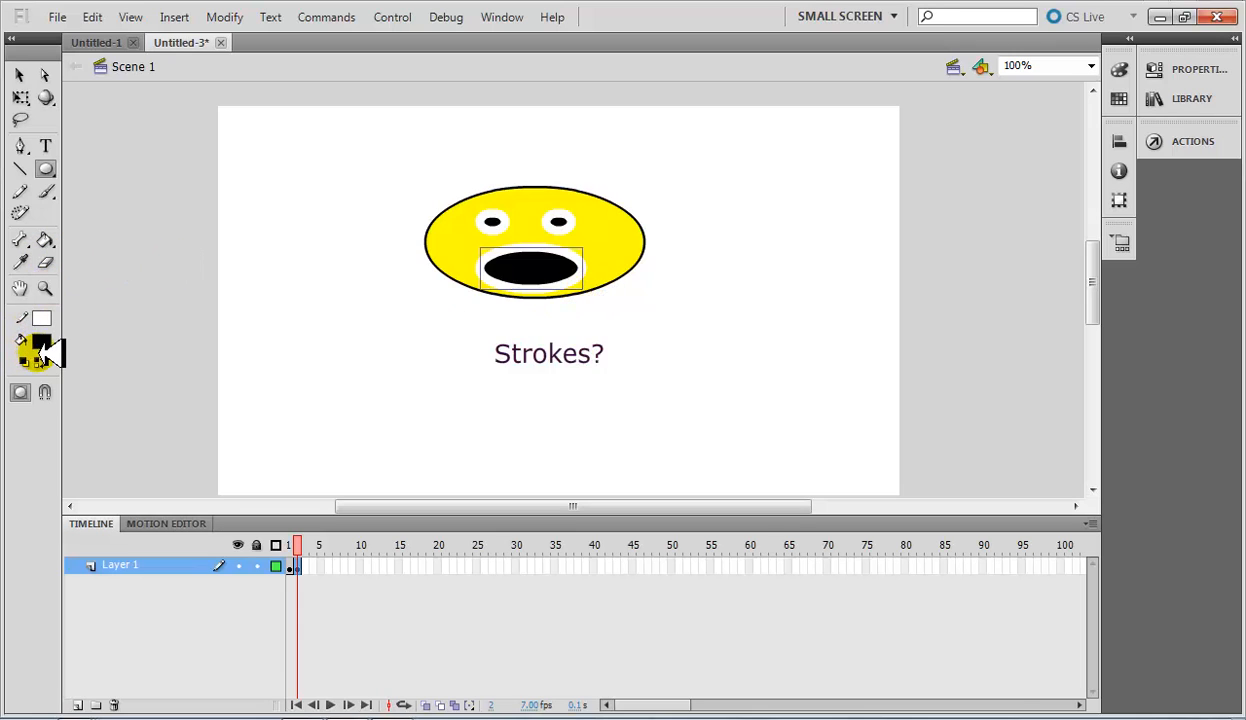
pyautogui.click(41, 318)
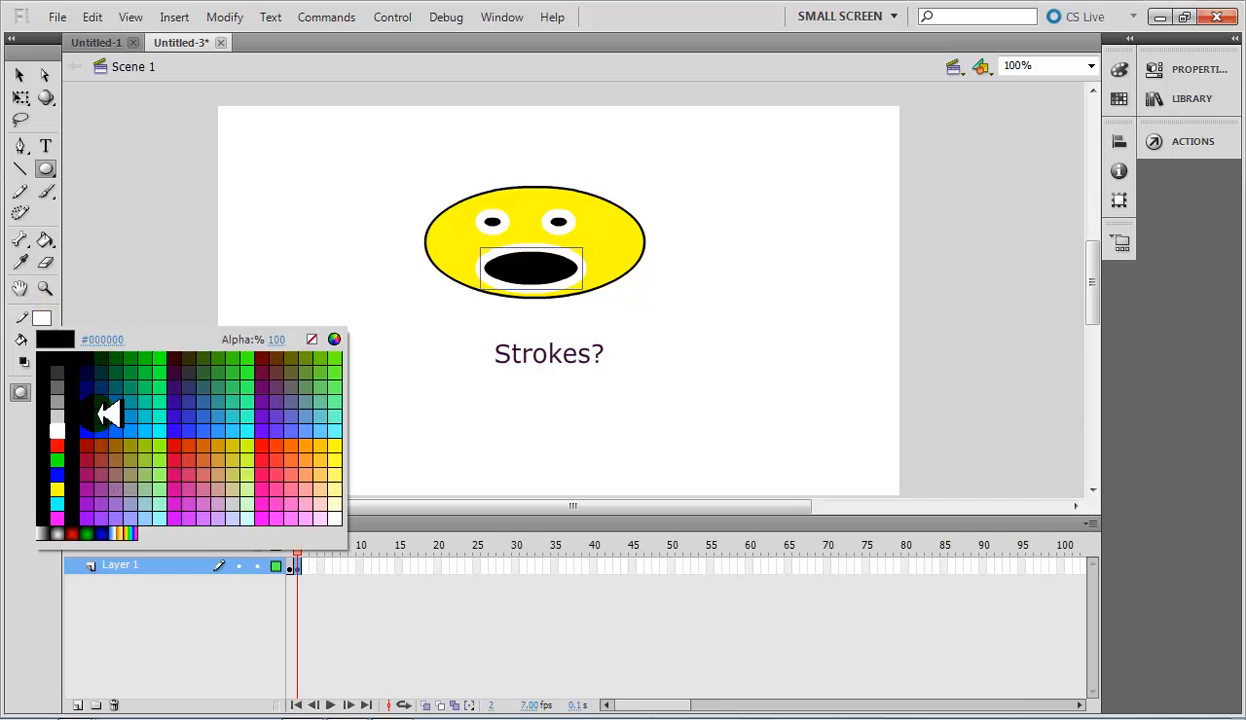
pyautogui.click(77, 428)
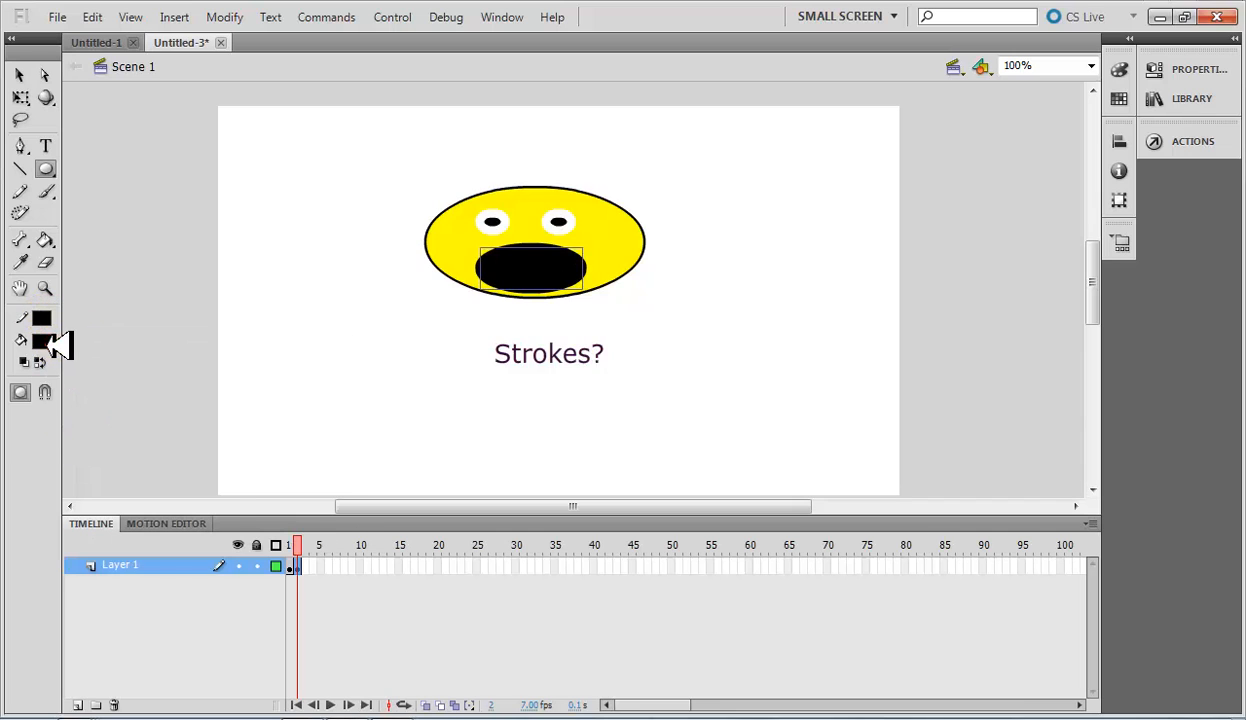
# Change the mouth oval's fill to yellow #FFFF00 and set its stroke height to 2.
pyautogui.click(47, 343)
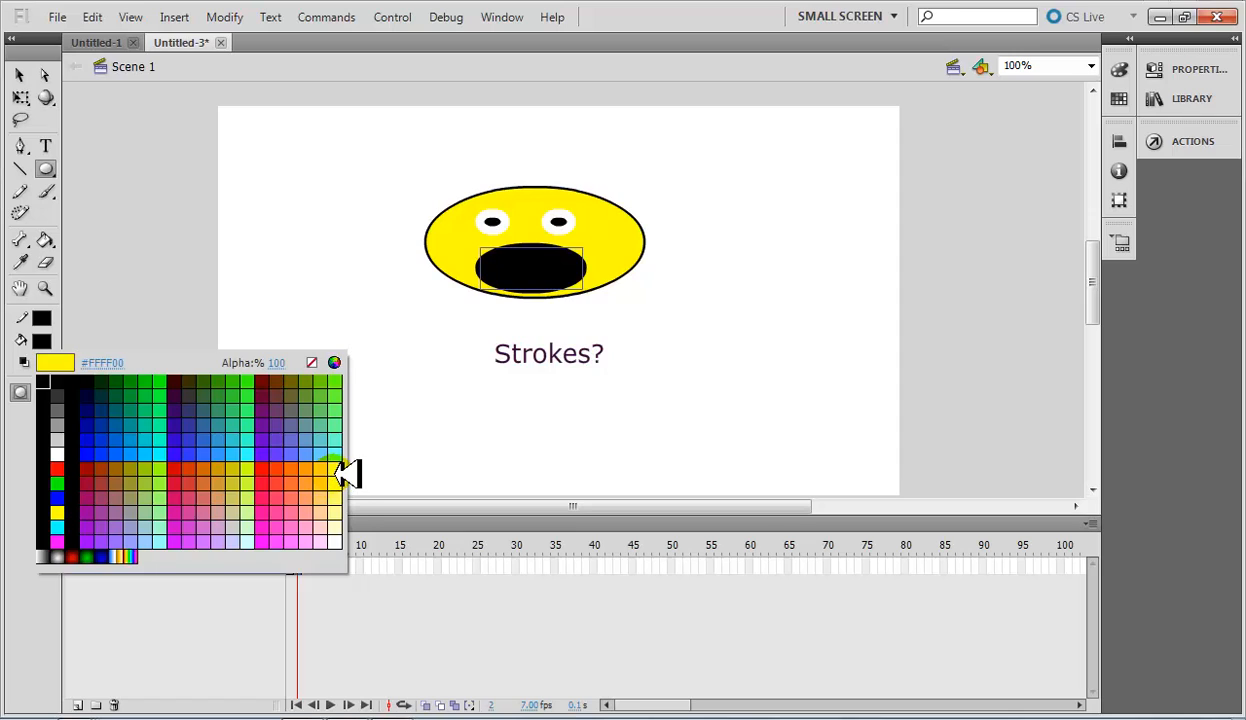
pyautogui.click(336, 470)
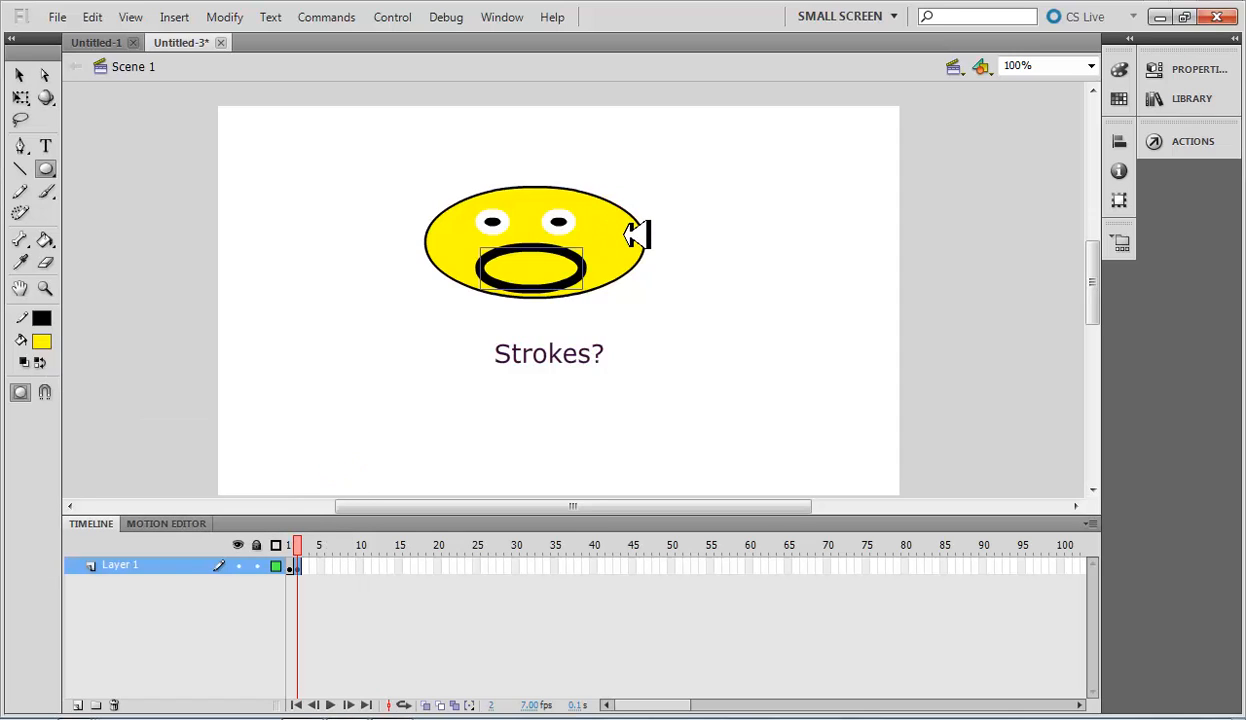
pyautogui.click(1213, 66)
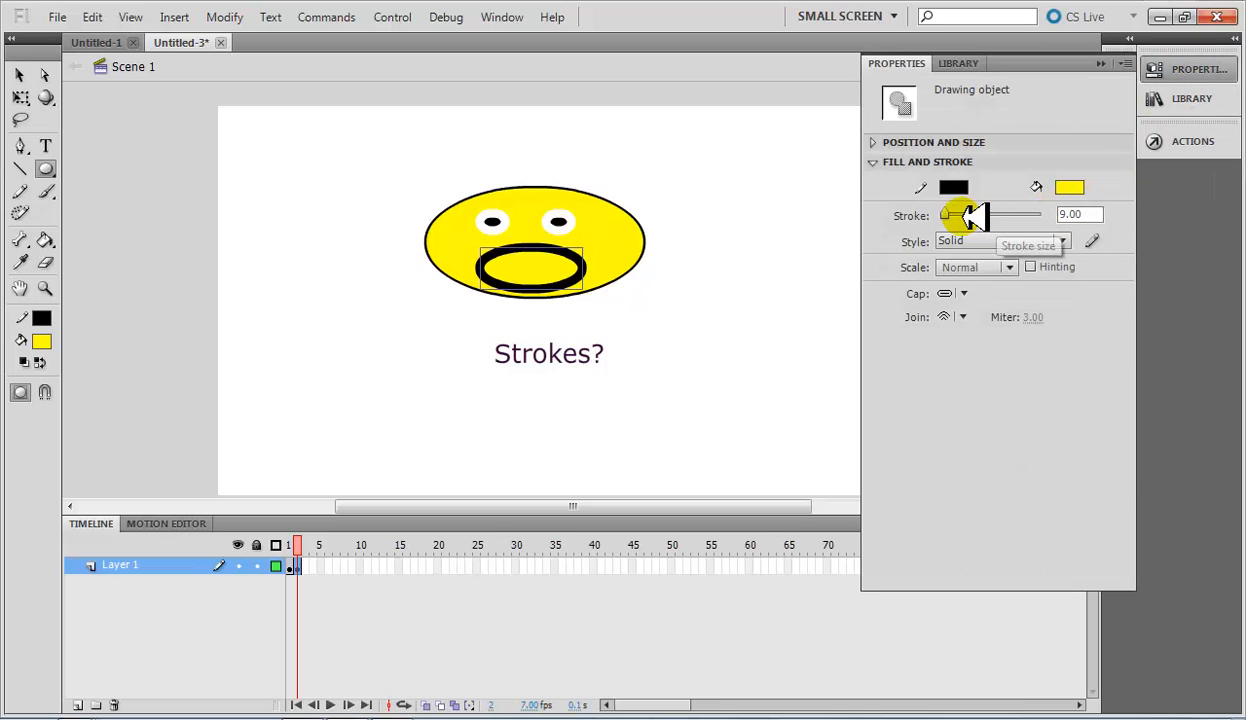
pyautogui.moveTo(958, 213); pyautogui.dragTo(1080, 222)
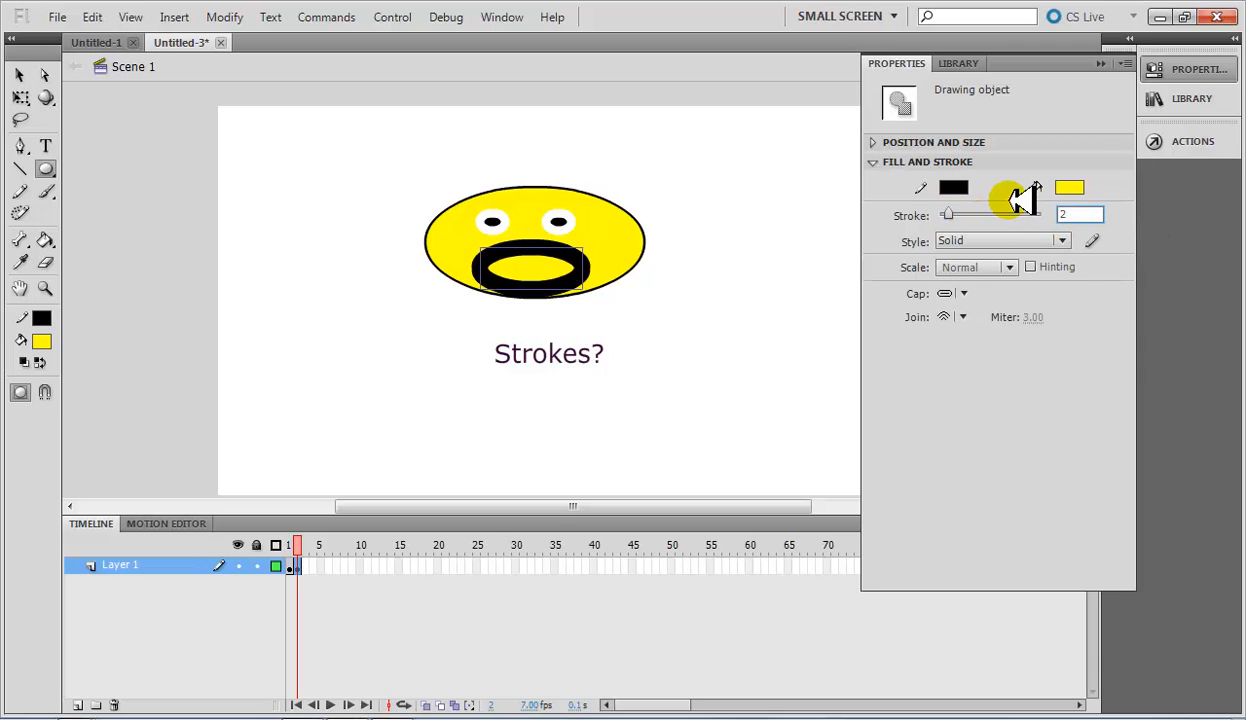
pyautogui.press('Return')
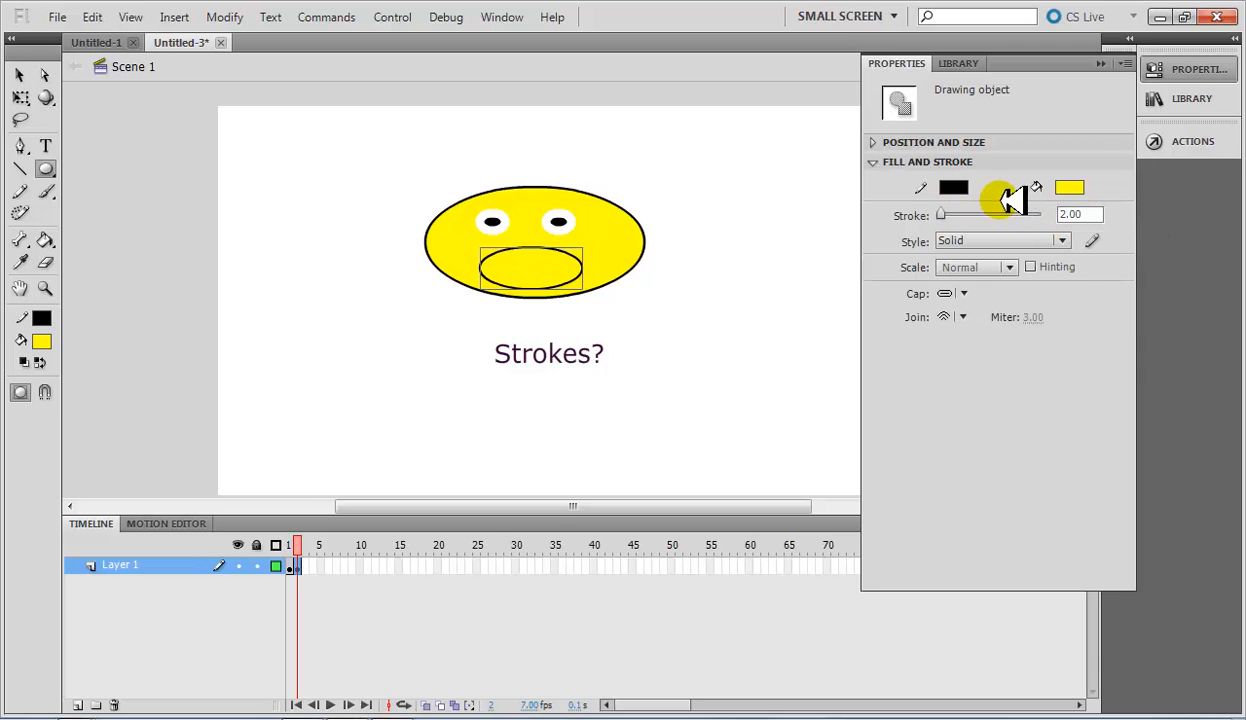
# Move the mouth oval slightly up on the face.
pyautogui.click(20, 75)
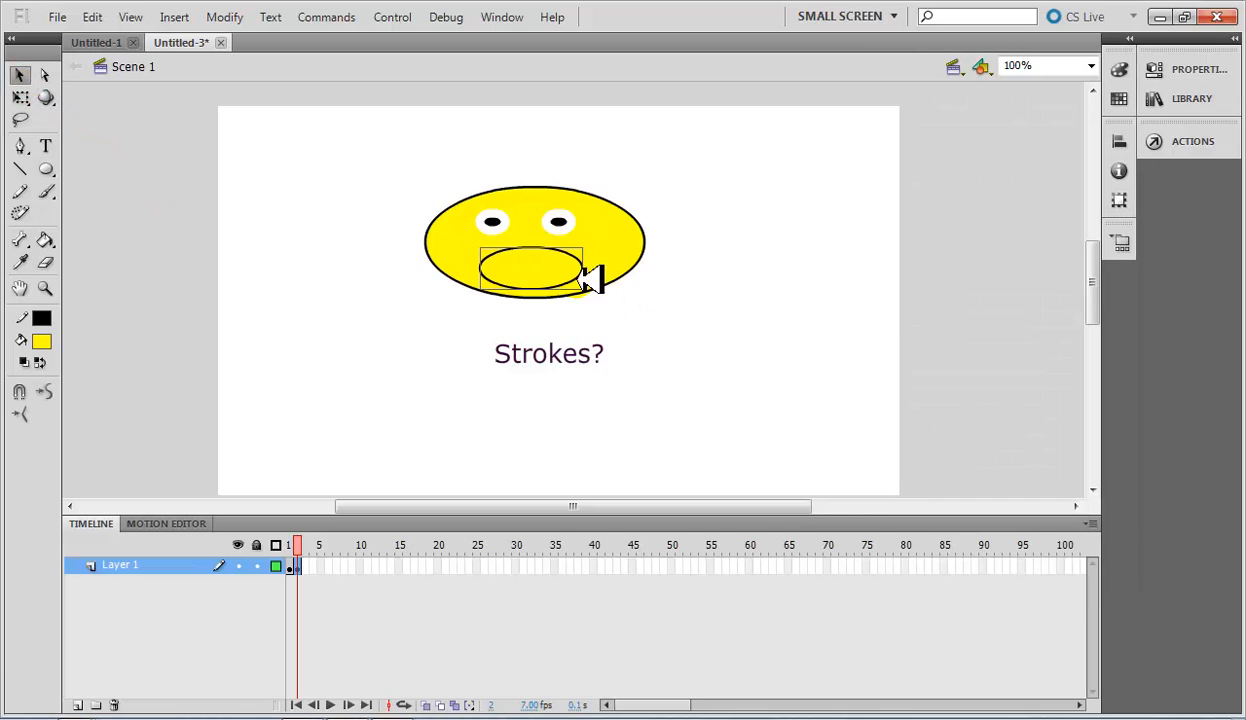
pyautogui.click(534, 269)
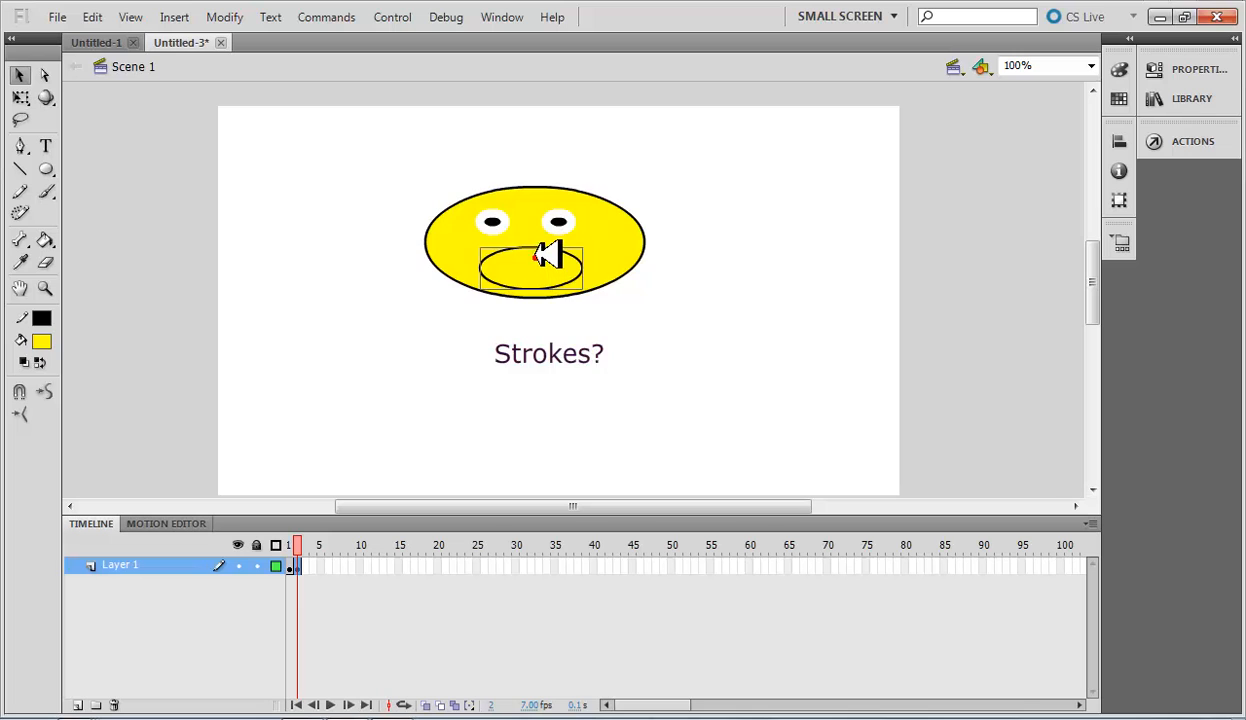
pyautogui.moveTo(537, 255); pyautogui.dragTo(538, 247)
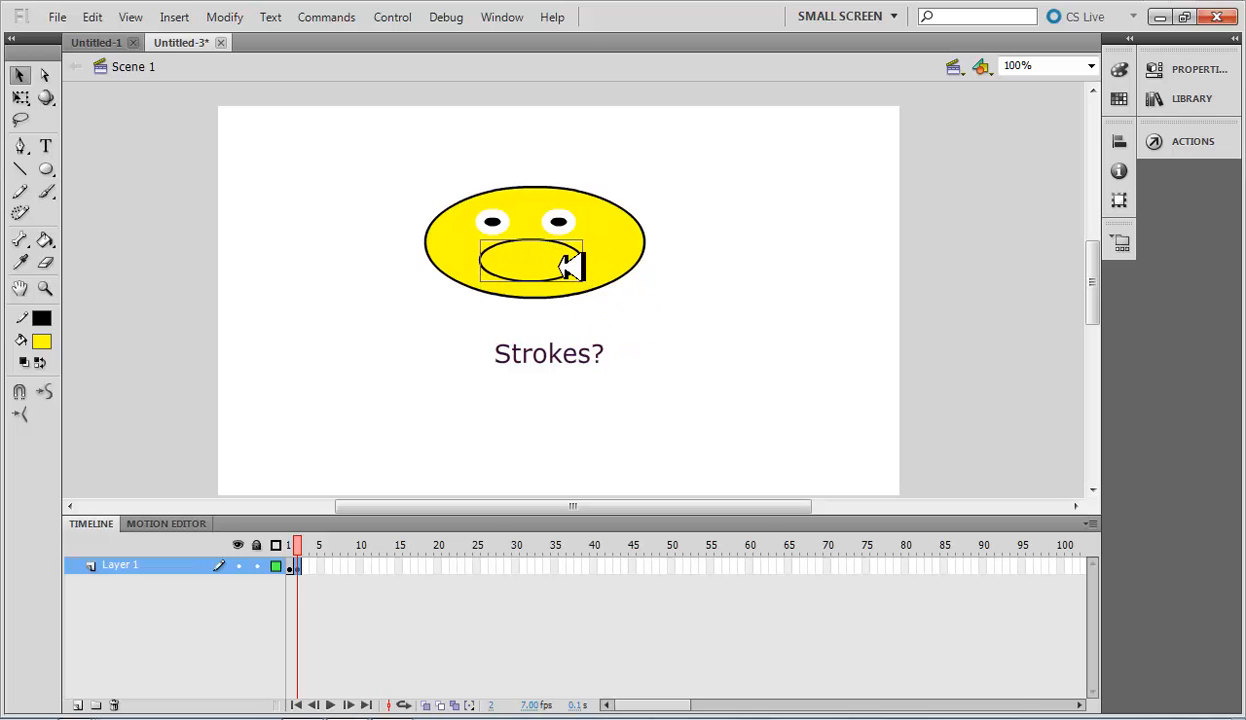
# Enlarge the mouth oval slightly in width and height with Free Transform, then deselect it.
pyautogui.rightClick(562, 258)
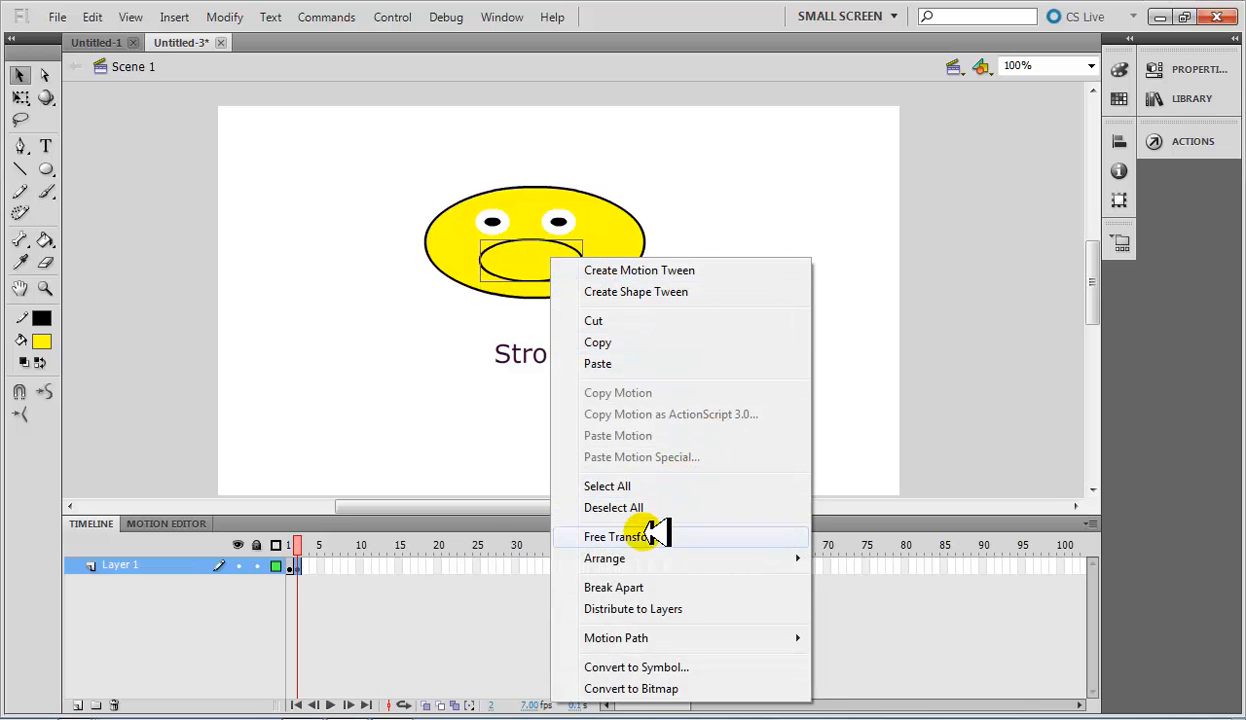
pyautogui.click(630, 535)
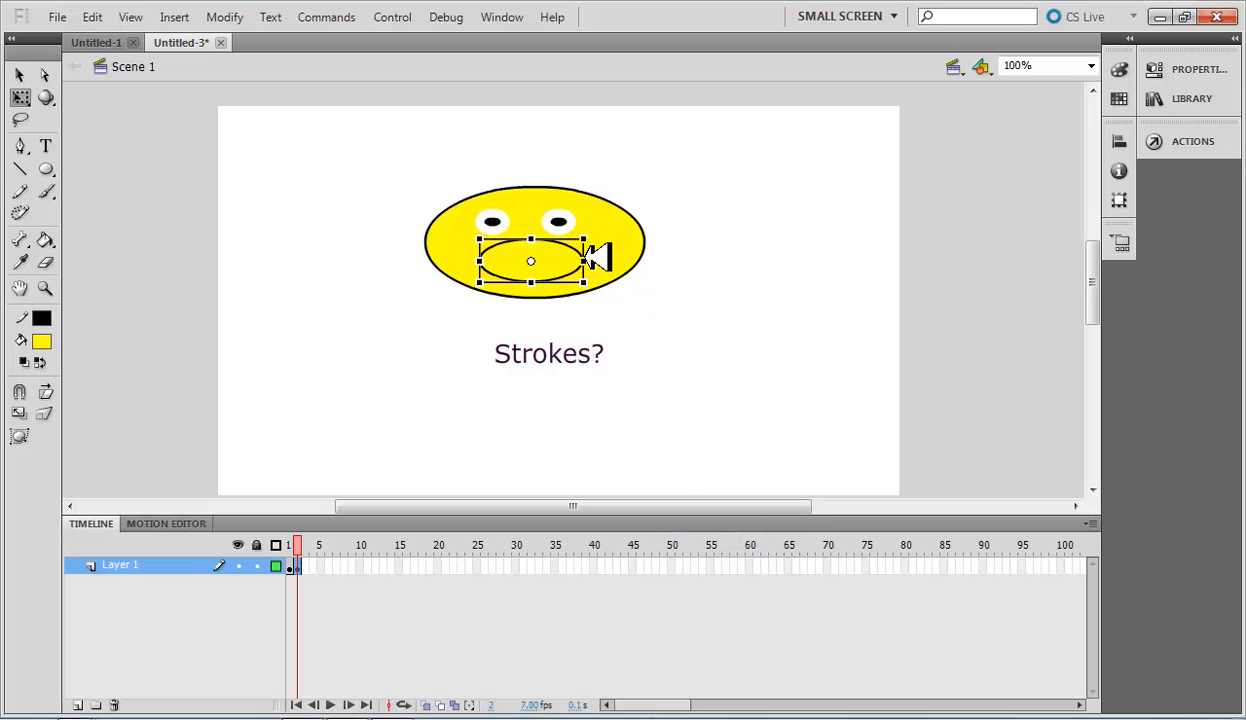
pyautogui.moveTo(597, 257); pyautogui.dragTo(538, 290)
pyautogui.click(545, 240)
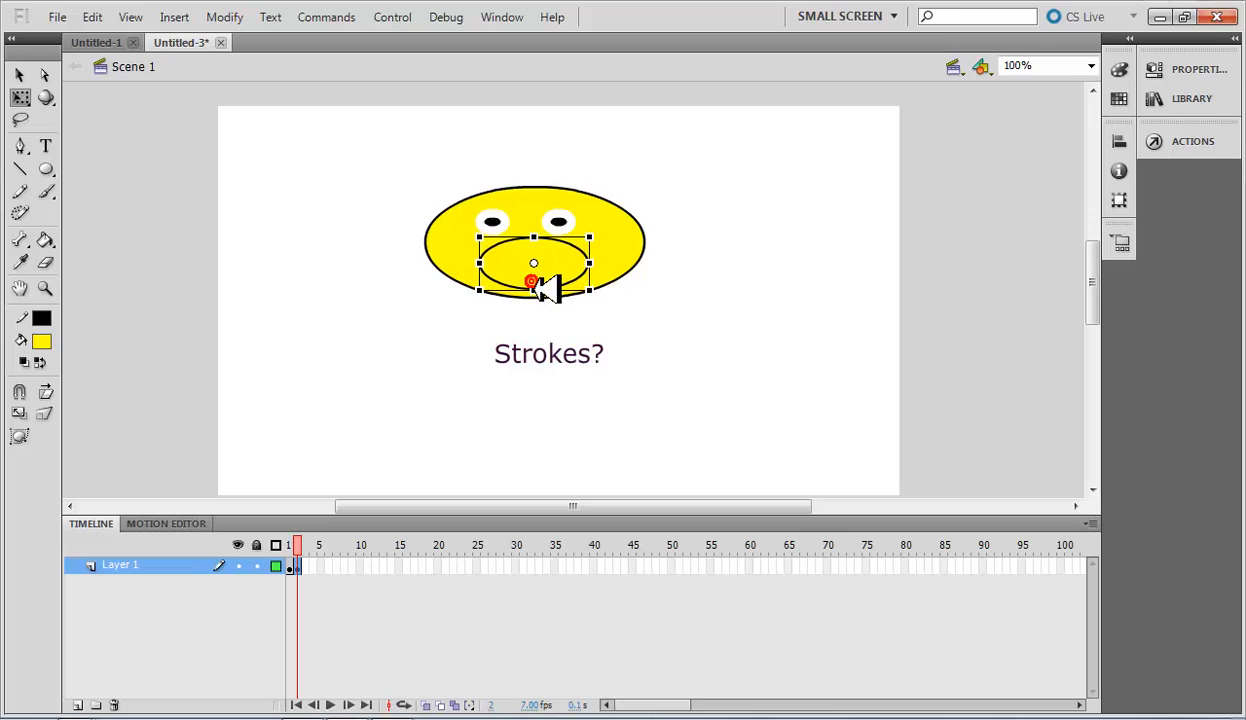
pyautogui.click(690, 326)
pyautogui.click(640, 284)
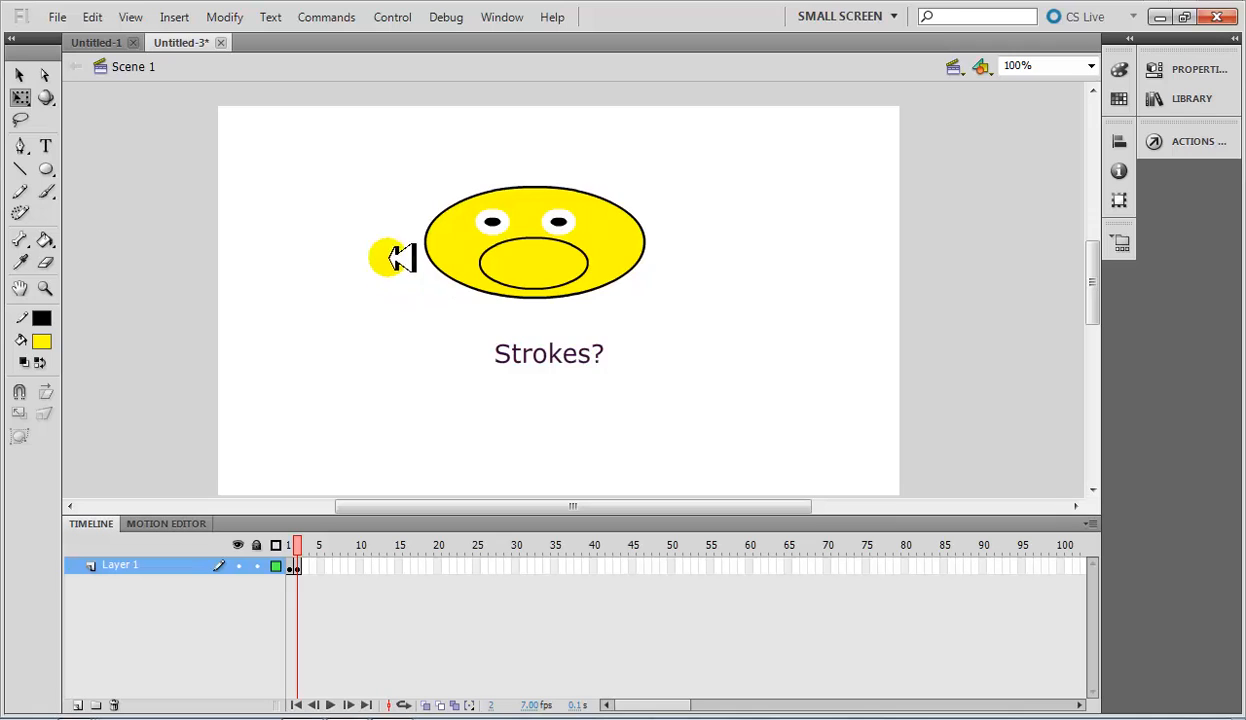
pyautogui.click(19, 76)
pyautogui.click(545, 262)
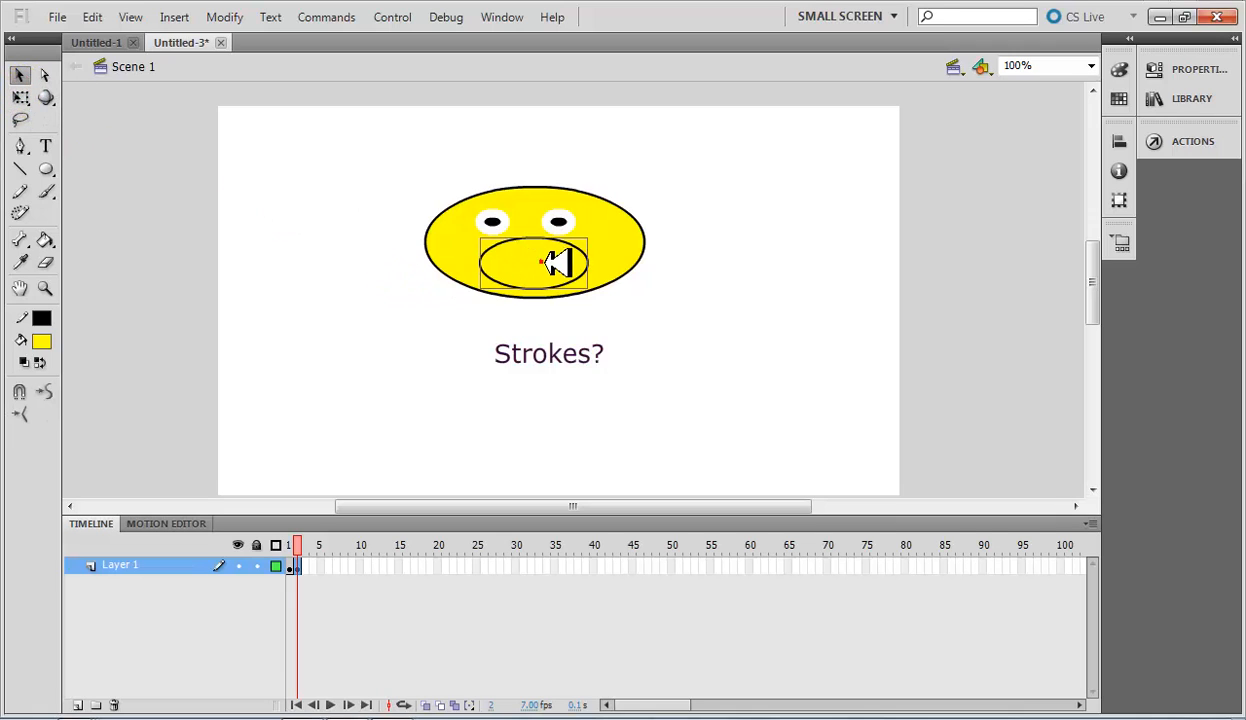
pyautogui.doubleClick(545, 262)
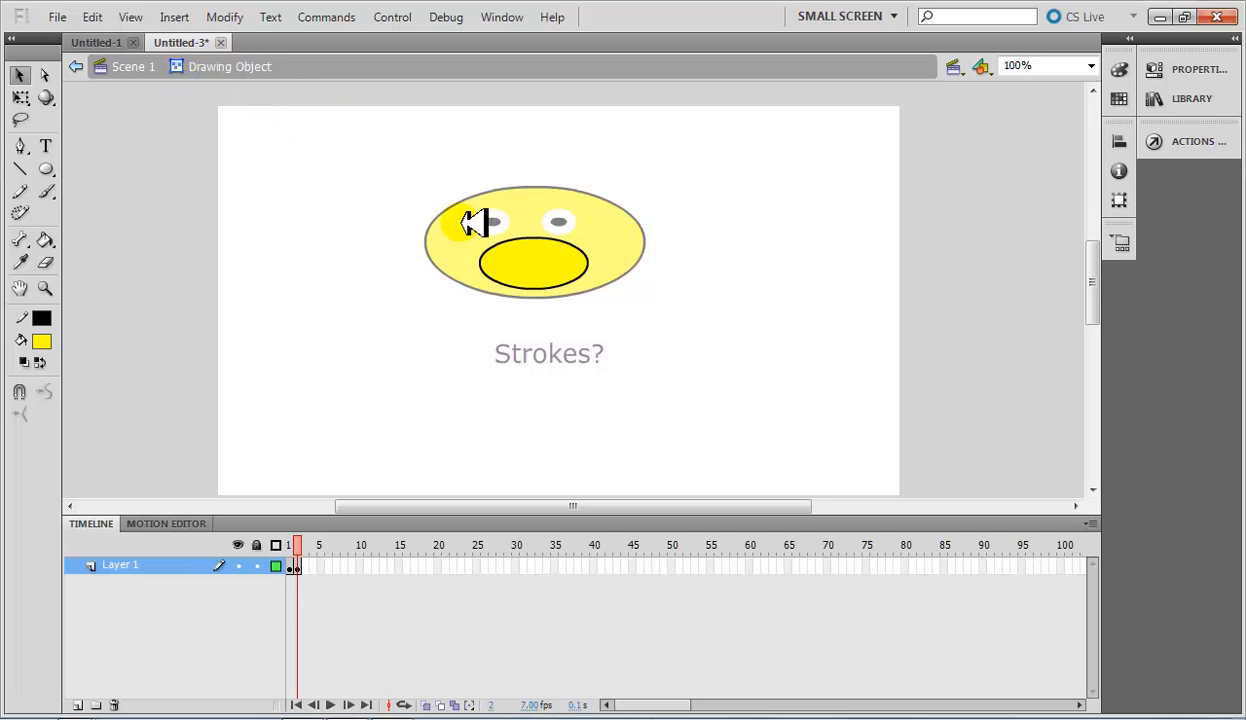
pyautogui.moveTo(434, 179); pyautogui.dragTo(645, 262)
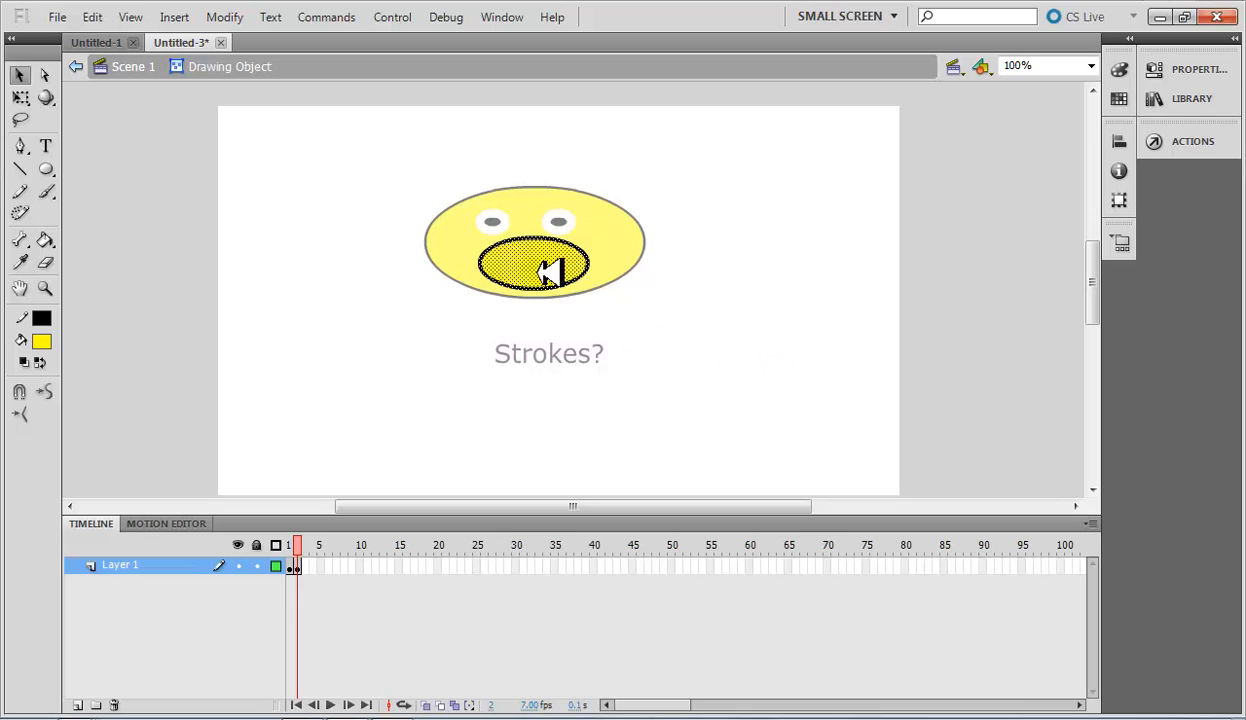
pyautogui.click(140, 66)
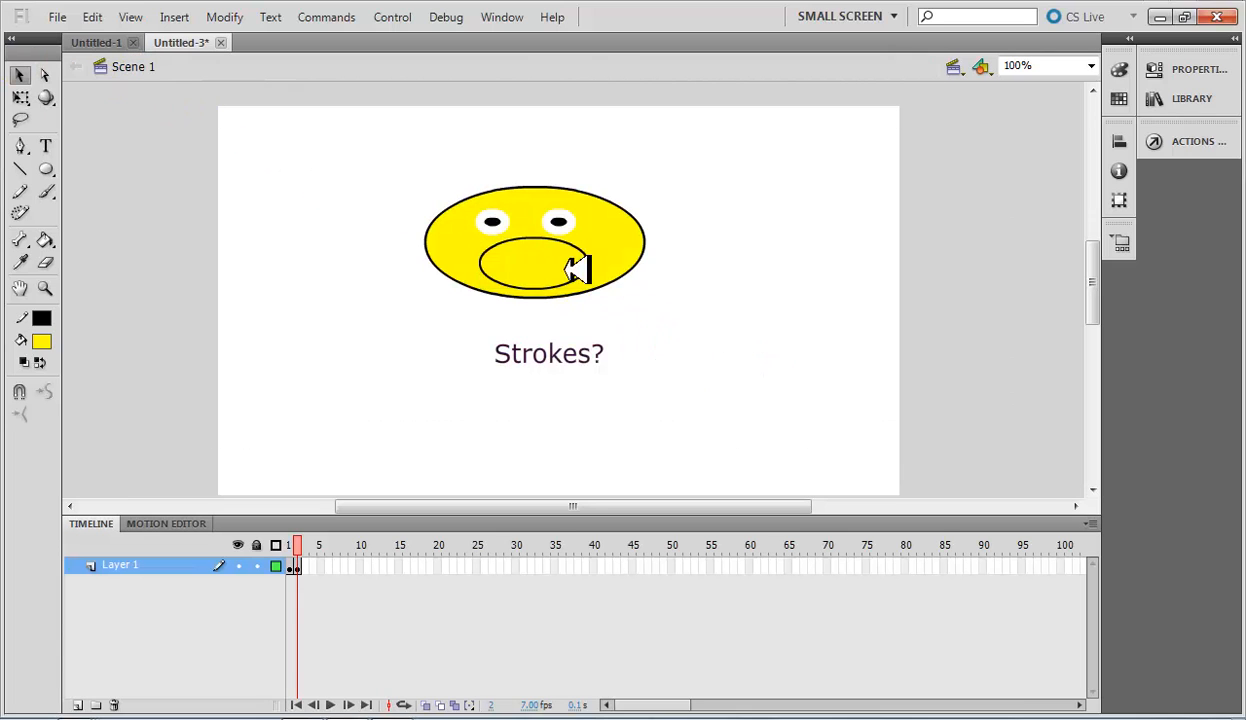
# Edit inside the mouth drawing object, delete the oval's upper half to leave a smile, and return to Scene 1.
pyautogui.click(550, 262)
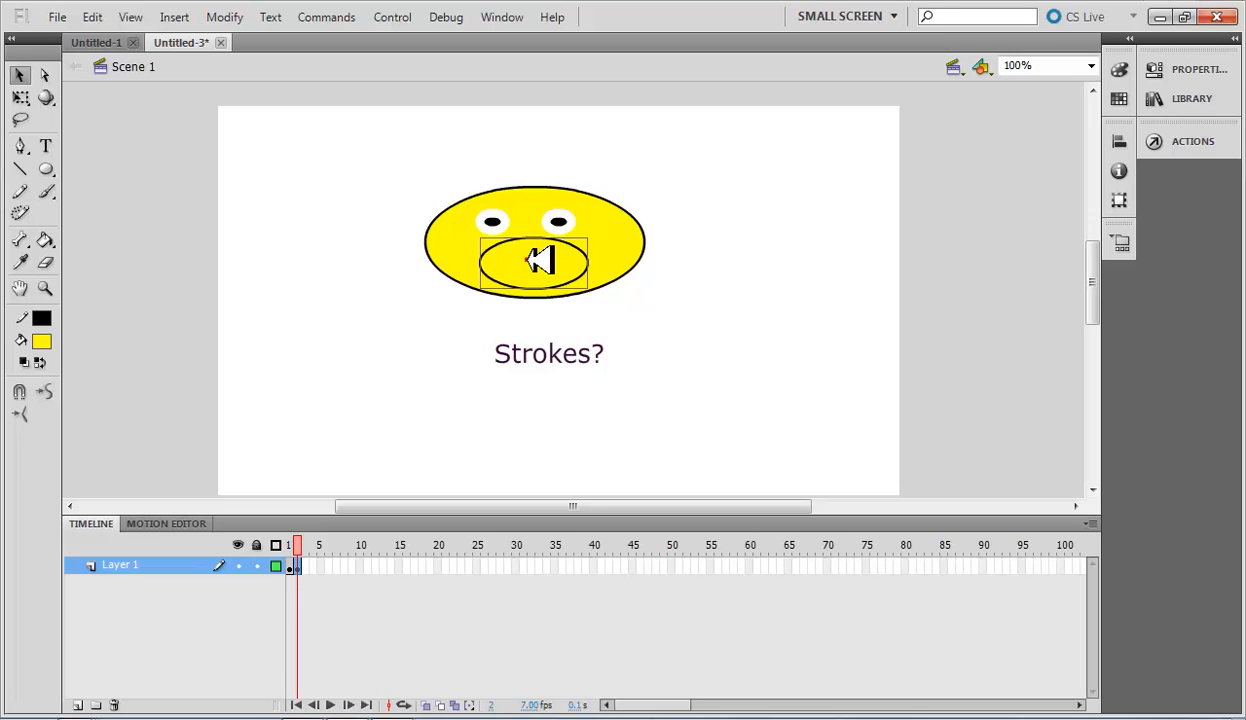
pyautogui.doubleClick(540, 261)
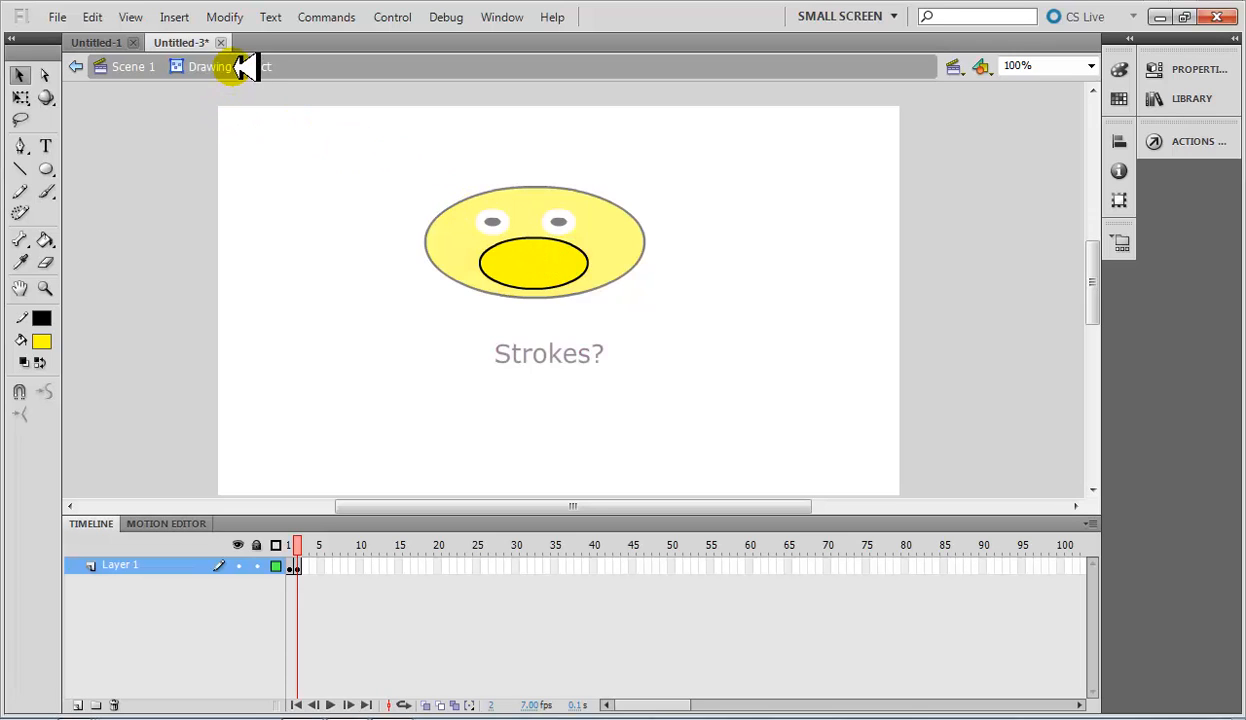
pyautogui.click(392, 159)
pyautogui.moveTo(657, 256); pyautogui.dragTo(669, 268)
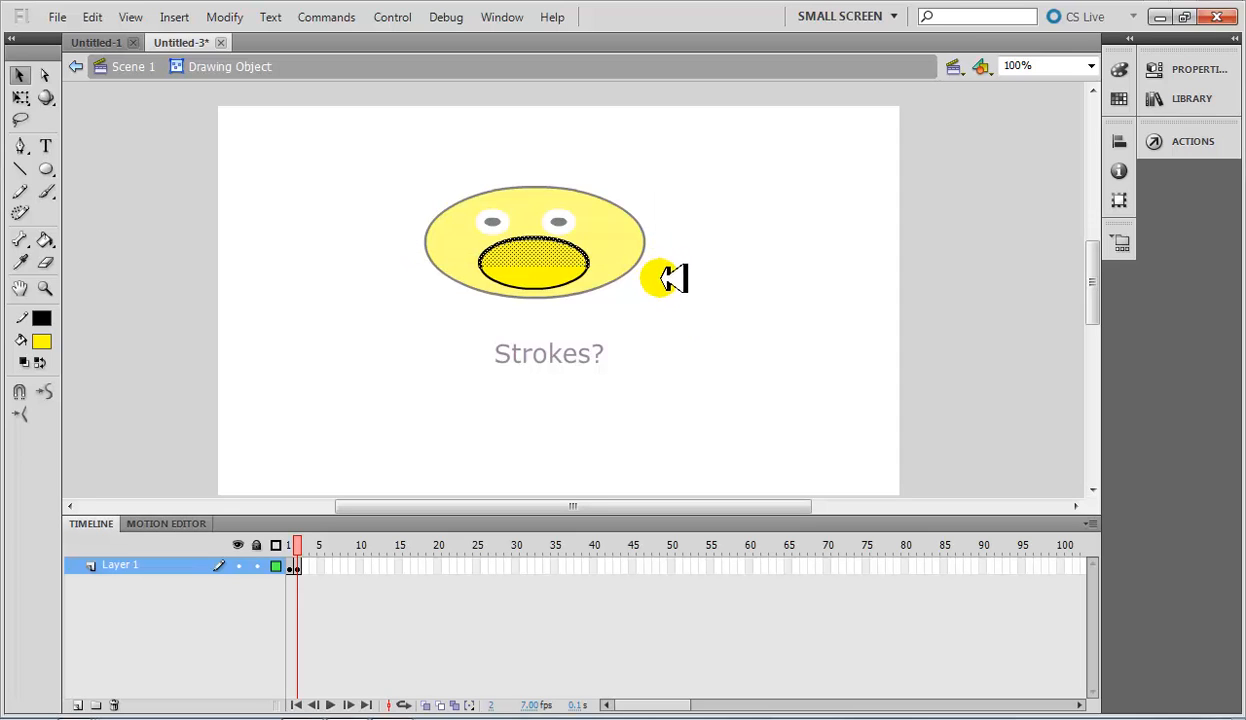
pyautogui.click(765, 345)
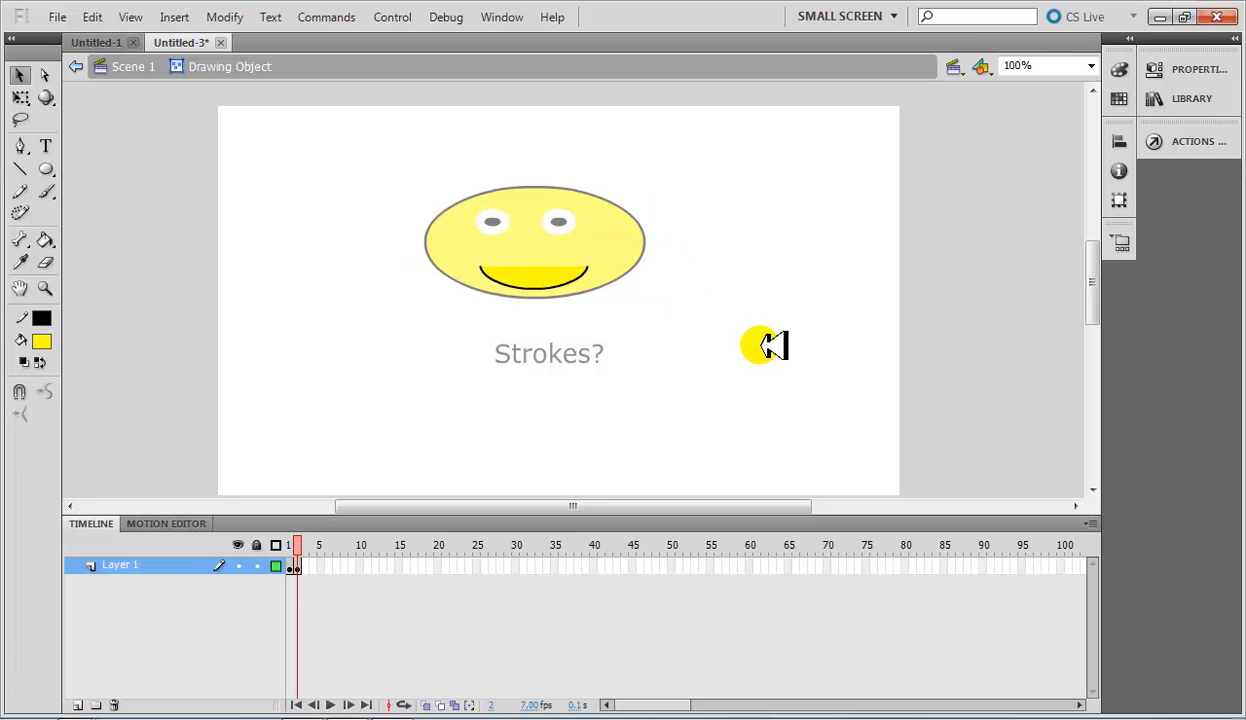
pyautogui.click(133, 66)
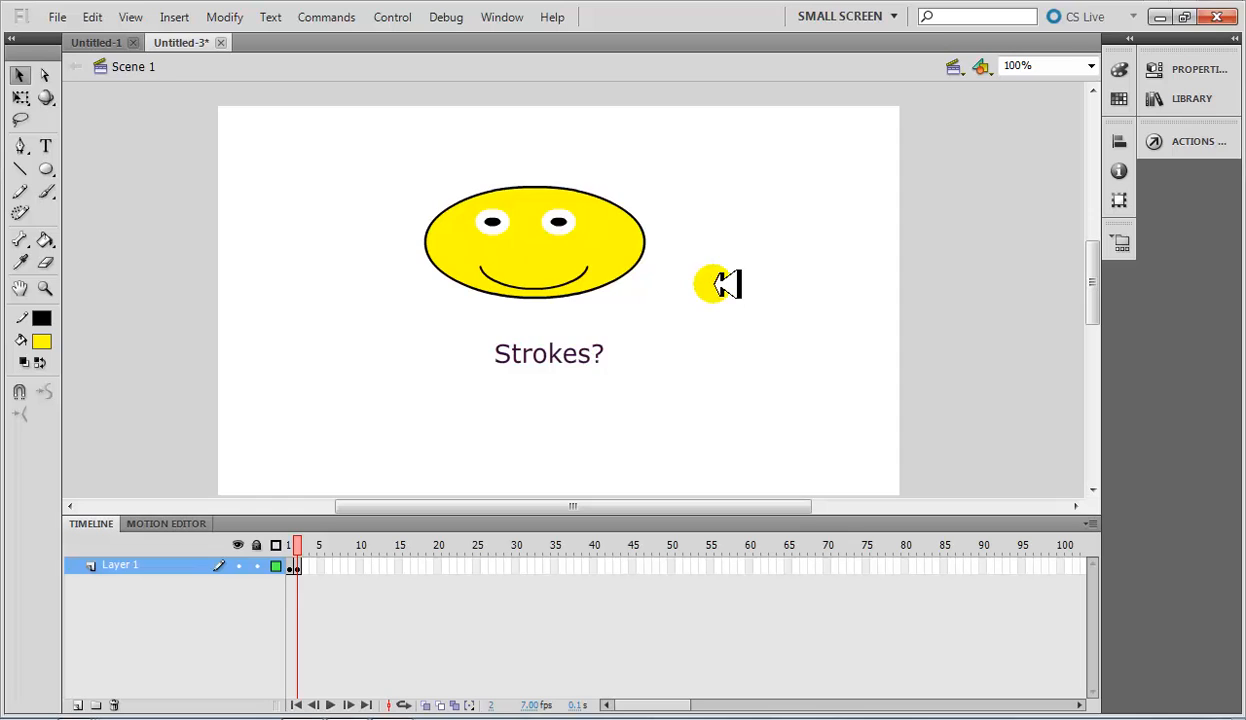
# Nudge the smile slightly up and both eyes slightly right on the face, then deselect.
pyautogui.click(668, 290)
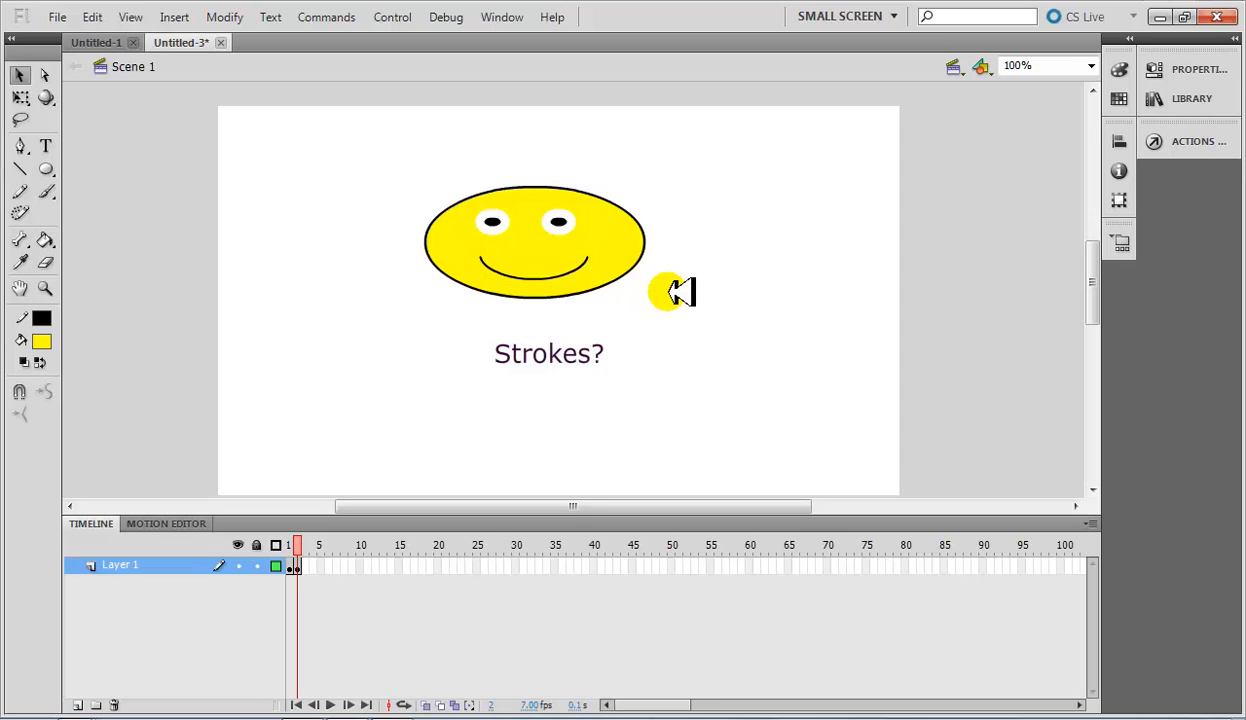
pyautogui.click(565, 222)
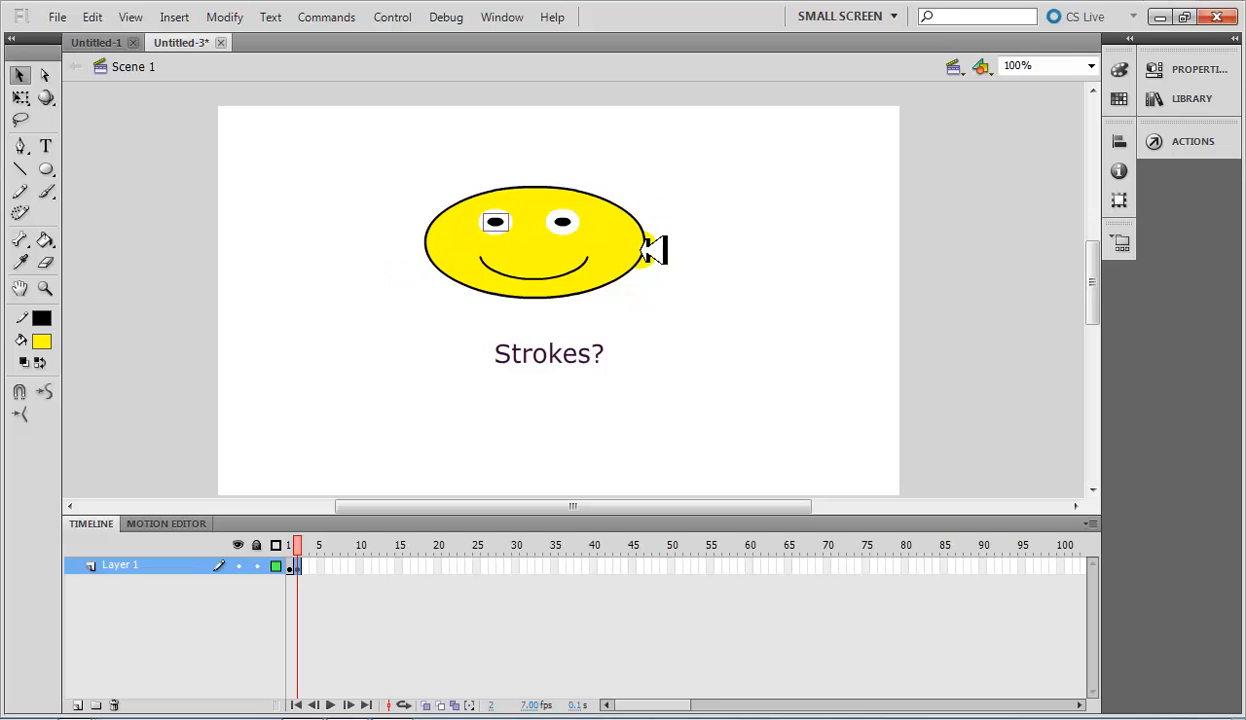
pyautogui.click(713, 284)
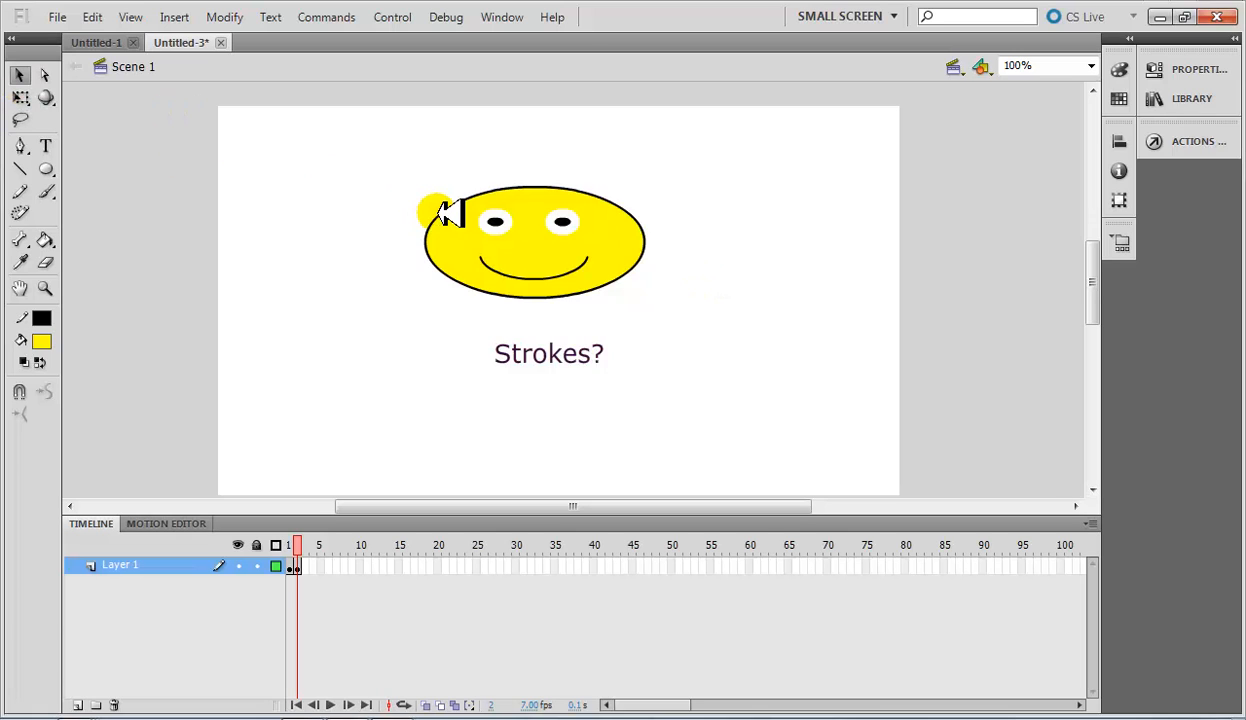
# Insert a keyframe at frame 3 of Layer 1 and deselect the copied artwork.
pyautogui.rightClick(303, 568)
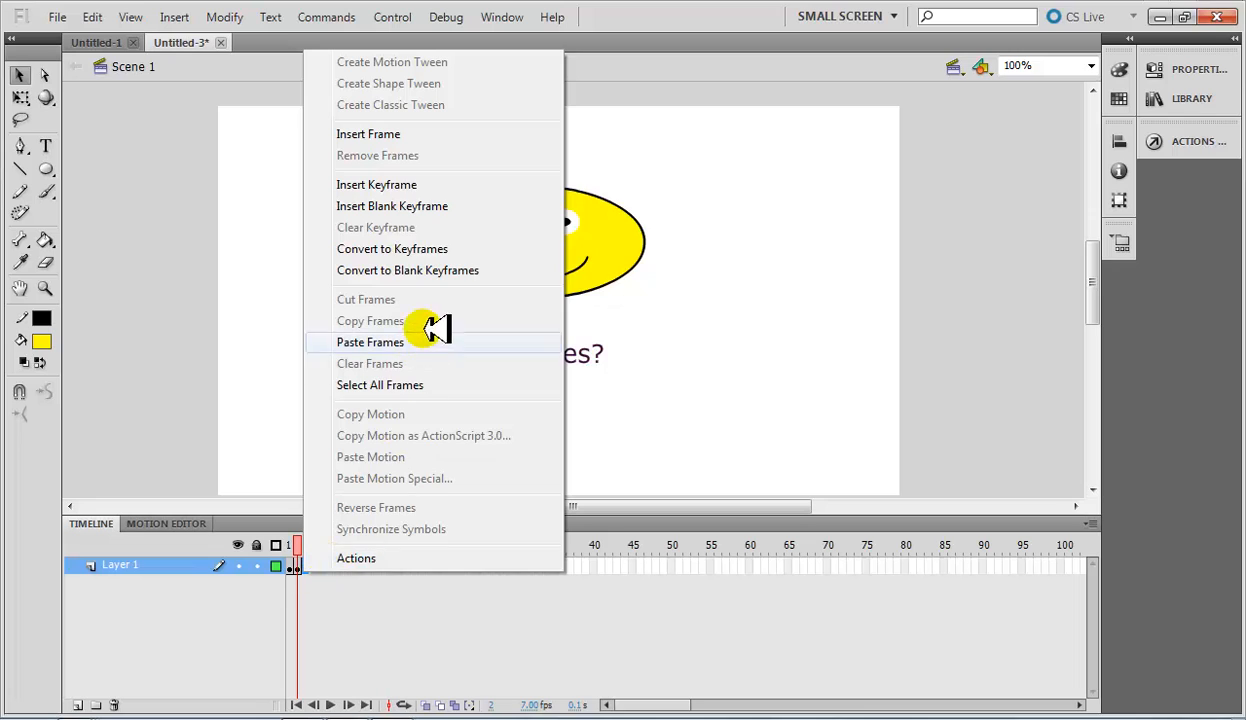
pyautogui.click(407, 185)
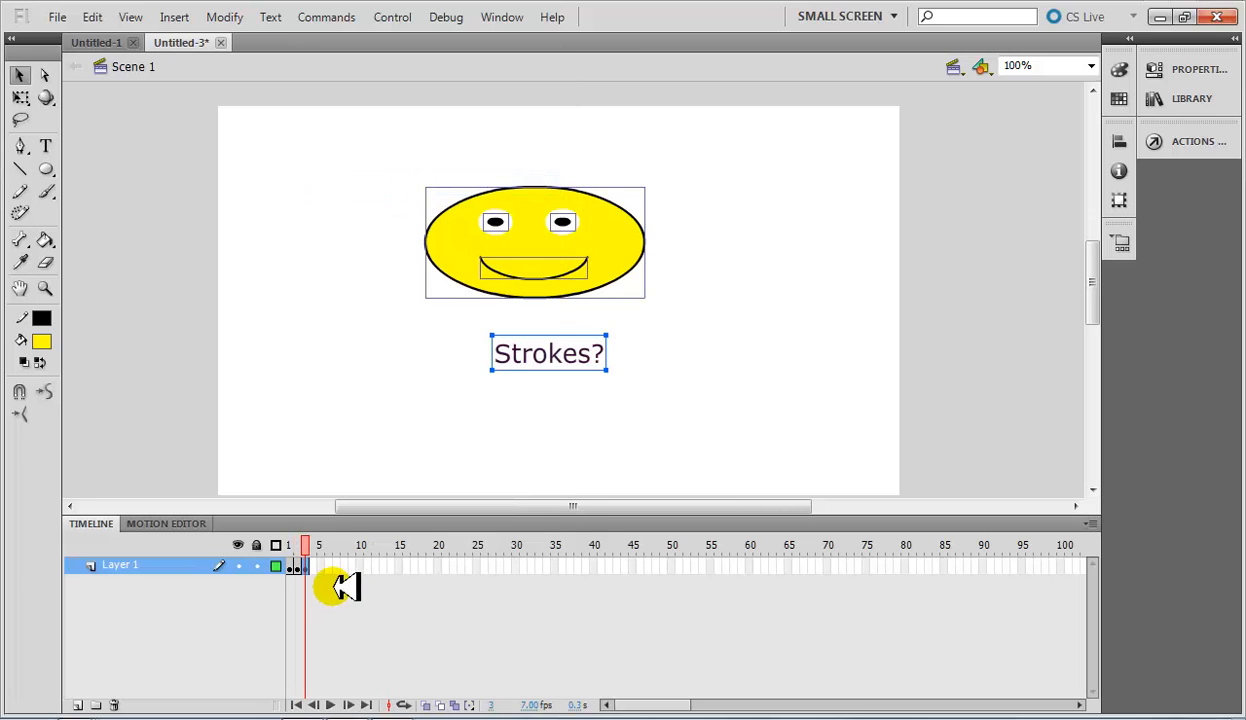
pyautogui.click(432, 256)
pyautogui.moveTo(329, 146); pyautogui.dragTo(721, 387)
pyautogui.click(771, 391)
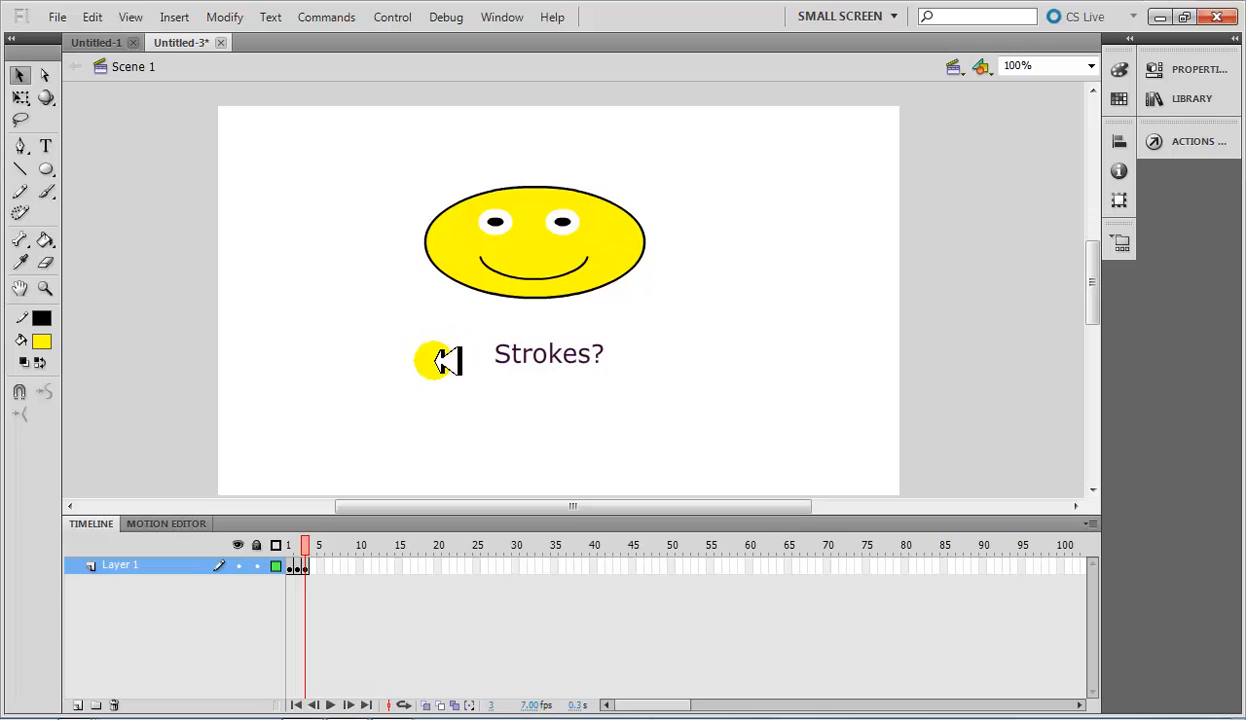
# Delete the "Strokes?" text below the face in frame 3.
pyautogui.click(319, 567)
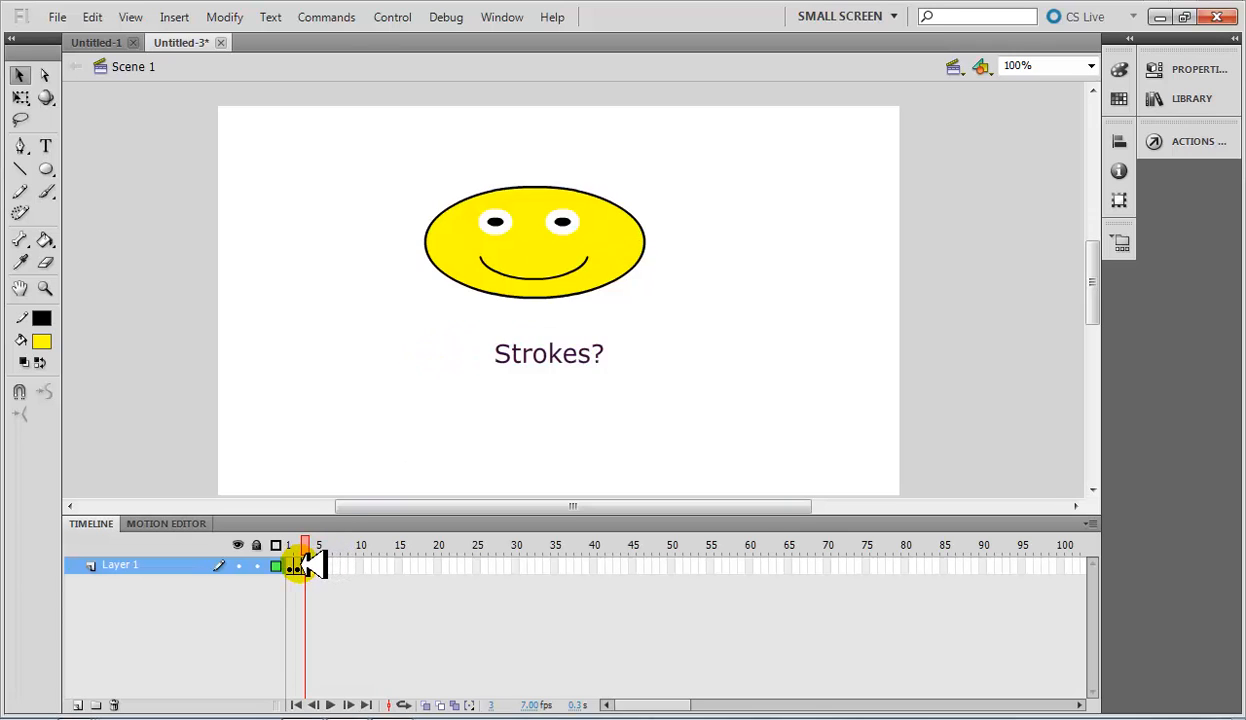
pyautogui.click(298, 566)
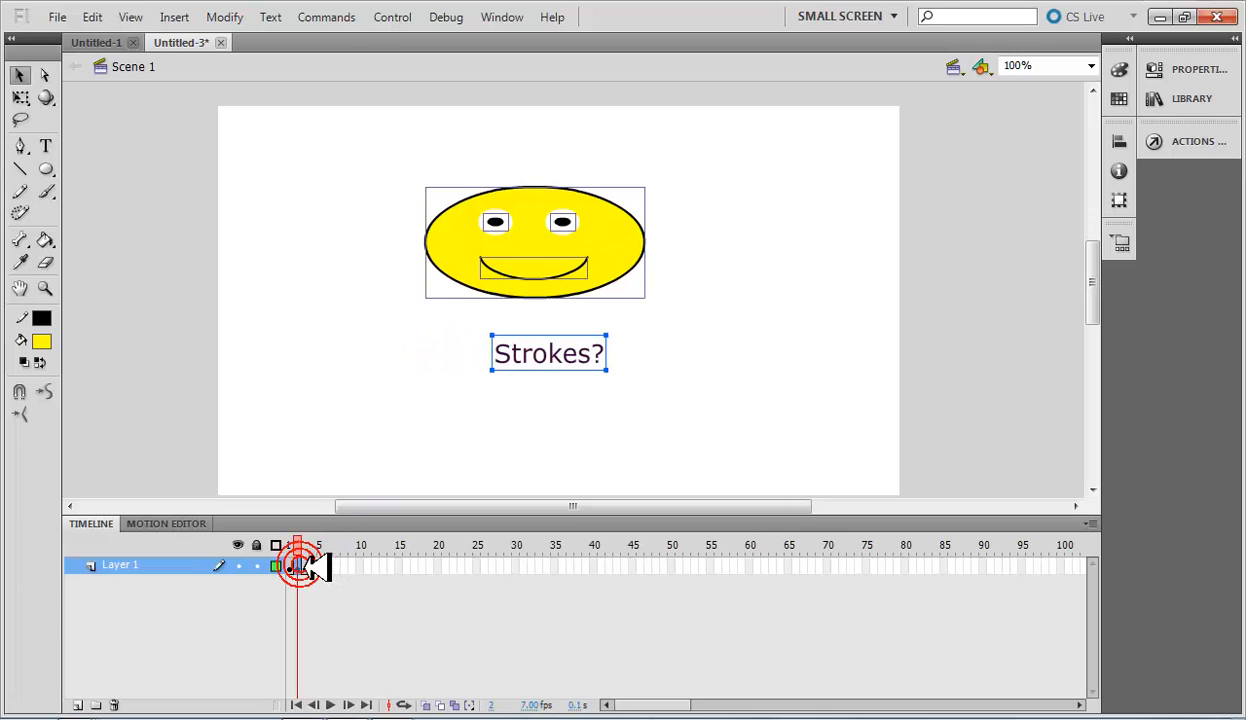
pyautogui.click(676, 388)
pyautogui.moveTo(680, 416)
pyautogui.mouseDown()
pyautogui.moveTo(500, 336)
pyautogui.moveTo(497, 302)
pyautogui.mouseUp()
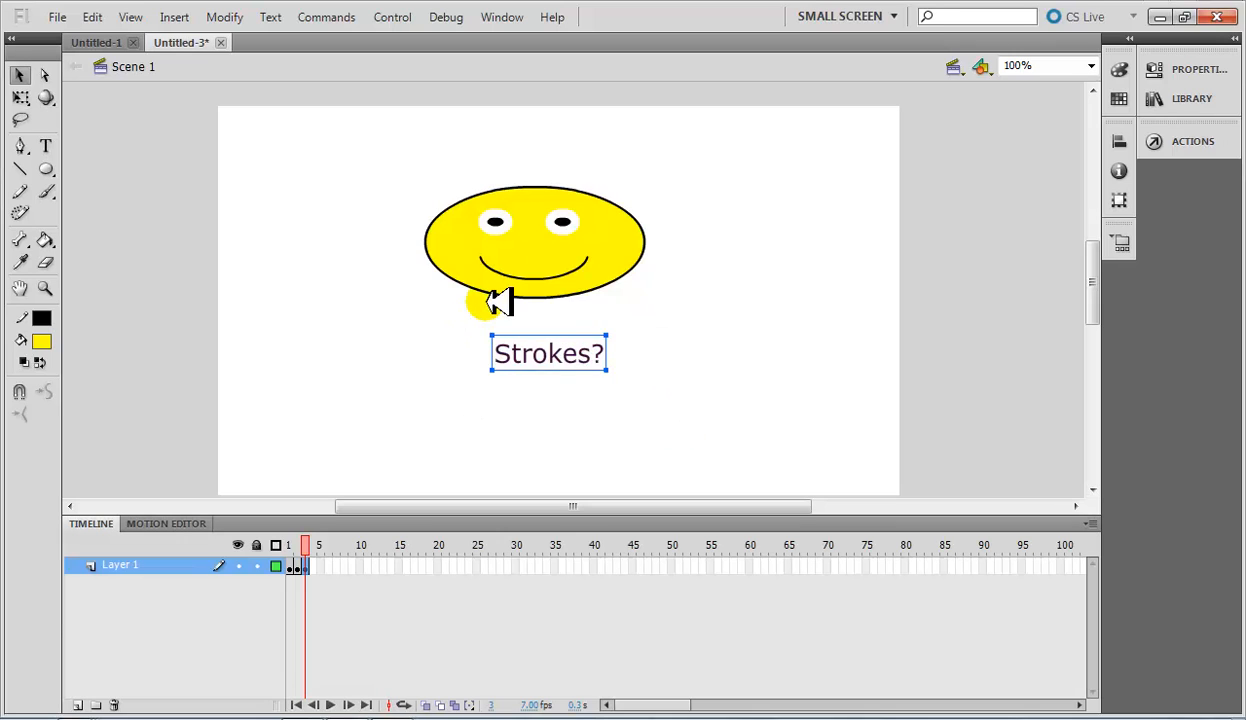
pyautogui.press('Delete')
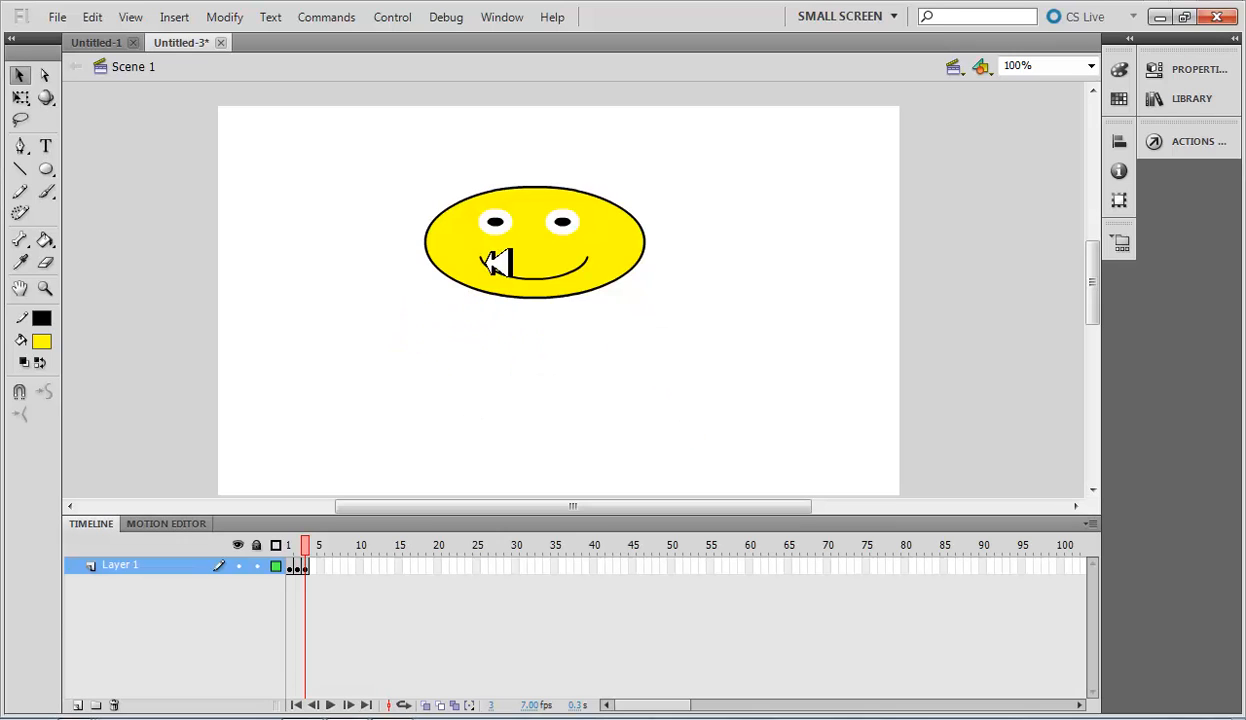
# Select all the face artwork in frame 3 and change its fill color to green.
pyautogui.click(545, 243)
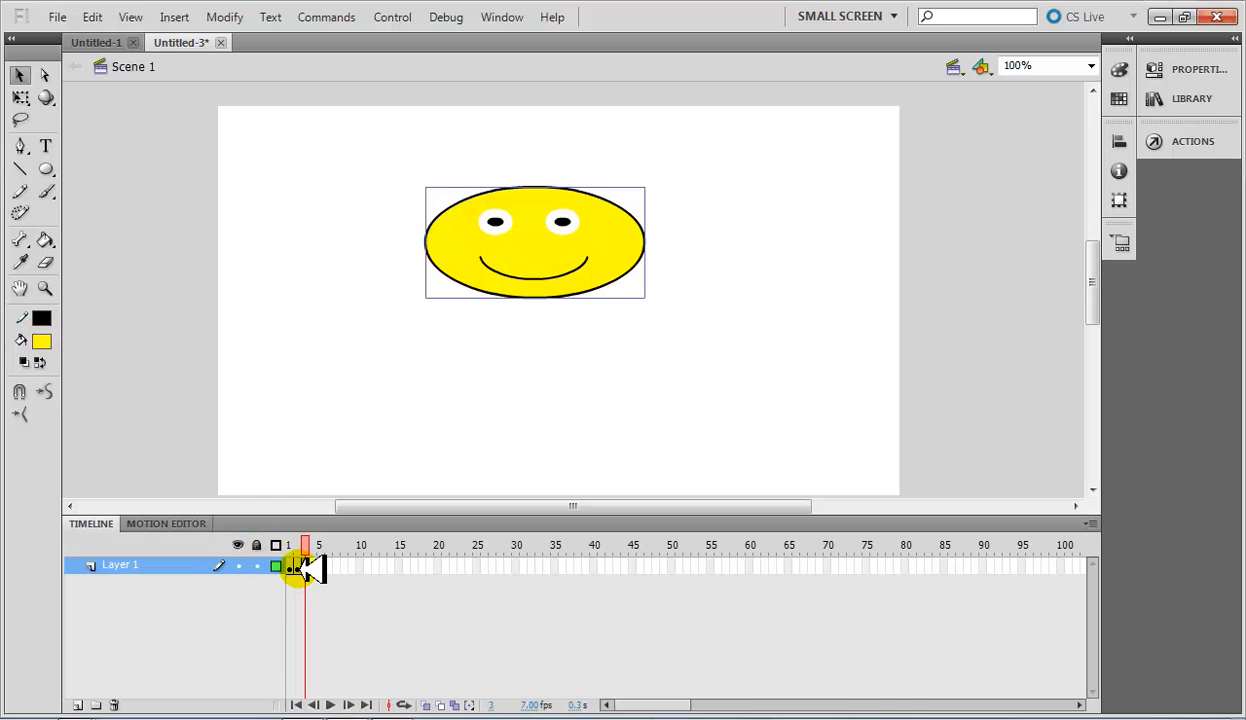
pyautogui.click(302, 567)
pyautogui.click(50, 342)
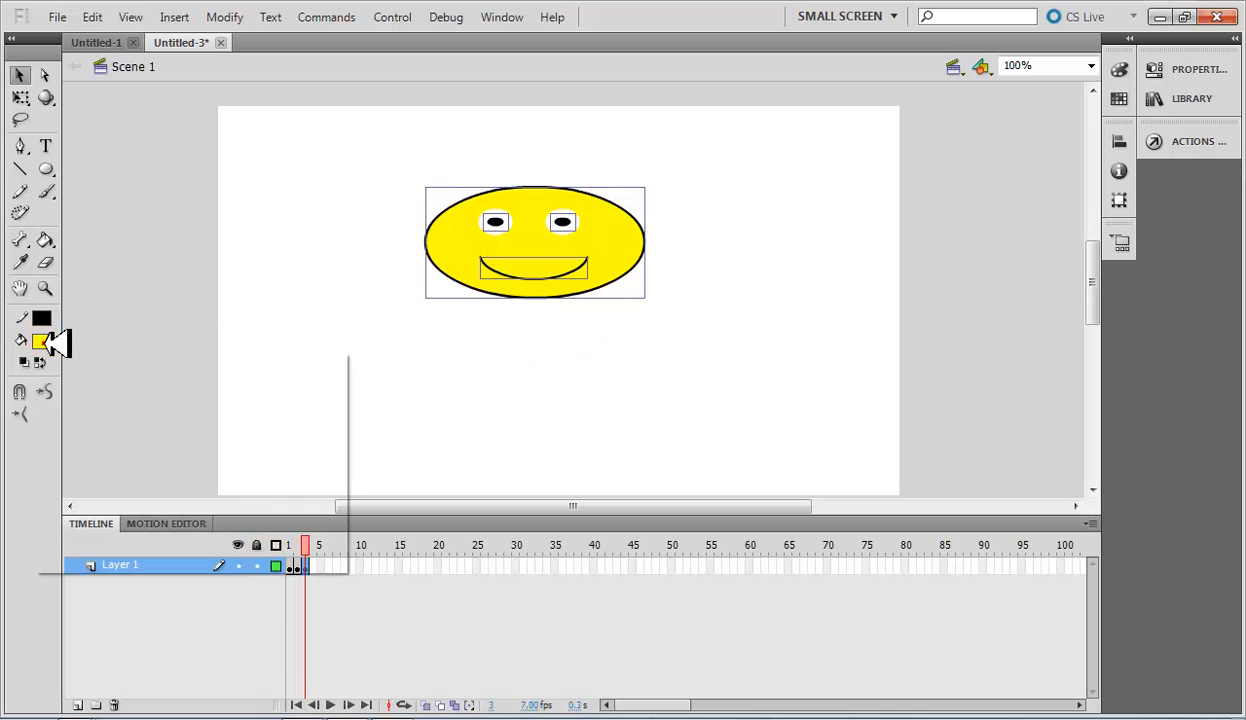
pyautogui.click(327, 400)
# Insert a keyframe at frame 4 of Layer 1 and change the face artwork's fill to dark purple #330033.
pyautogui.click(310, 567)
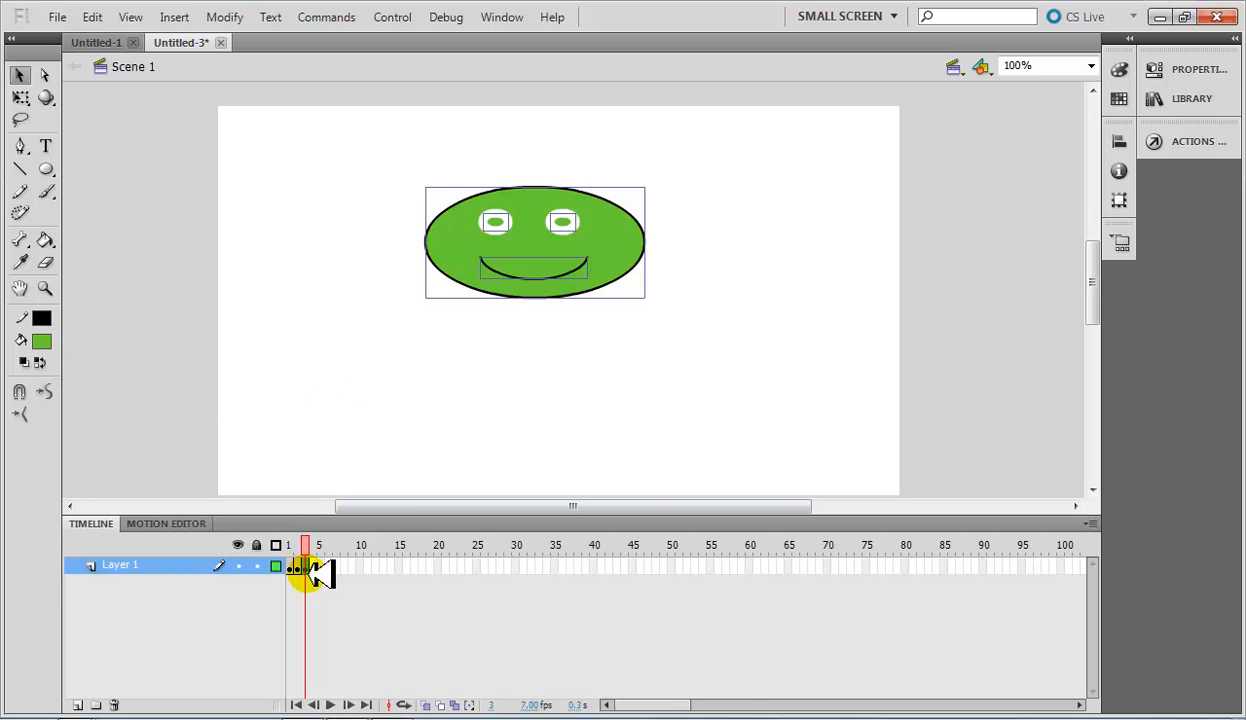
pyautogui.rightClick(316, 566)
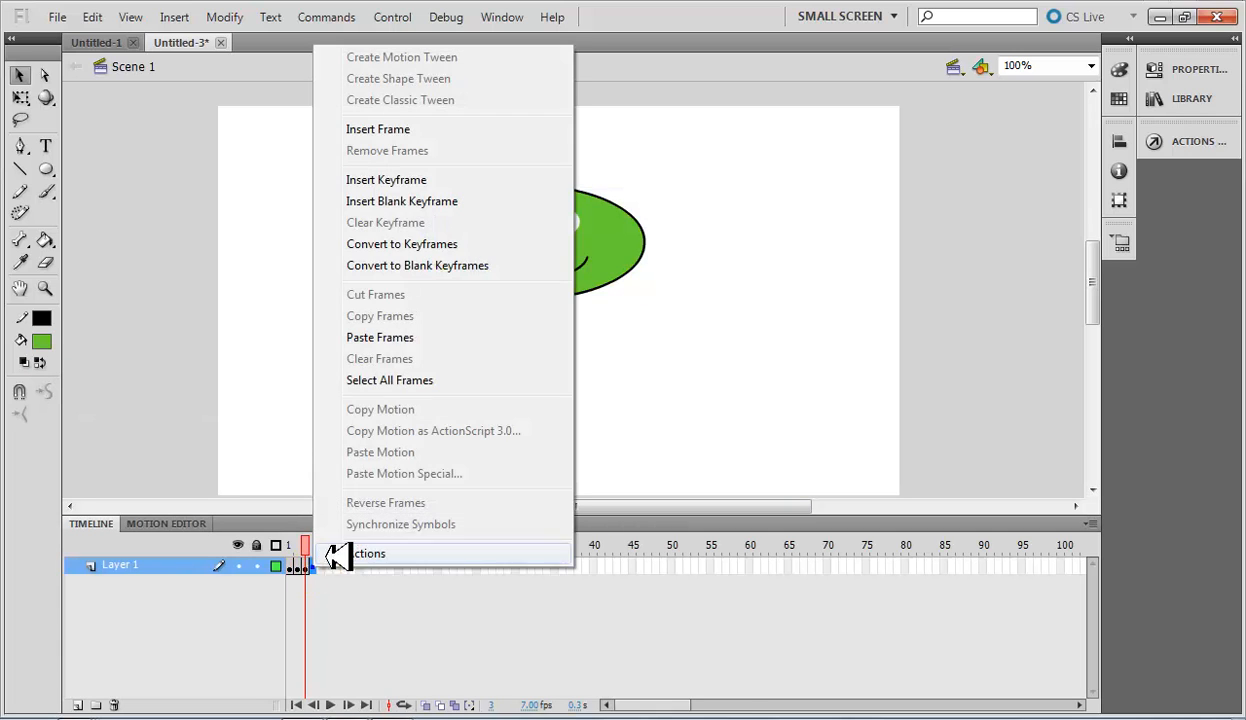
pyautogui.click(406, 178)
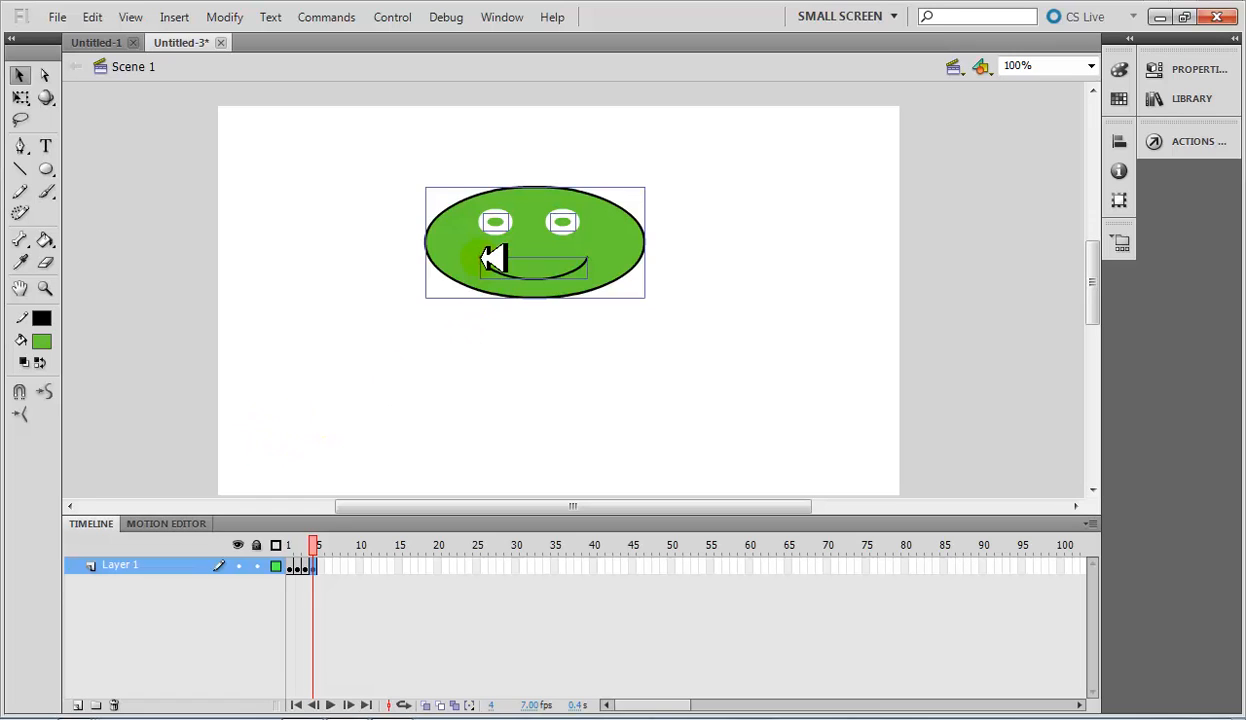
pyautogui.click(42, 341)
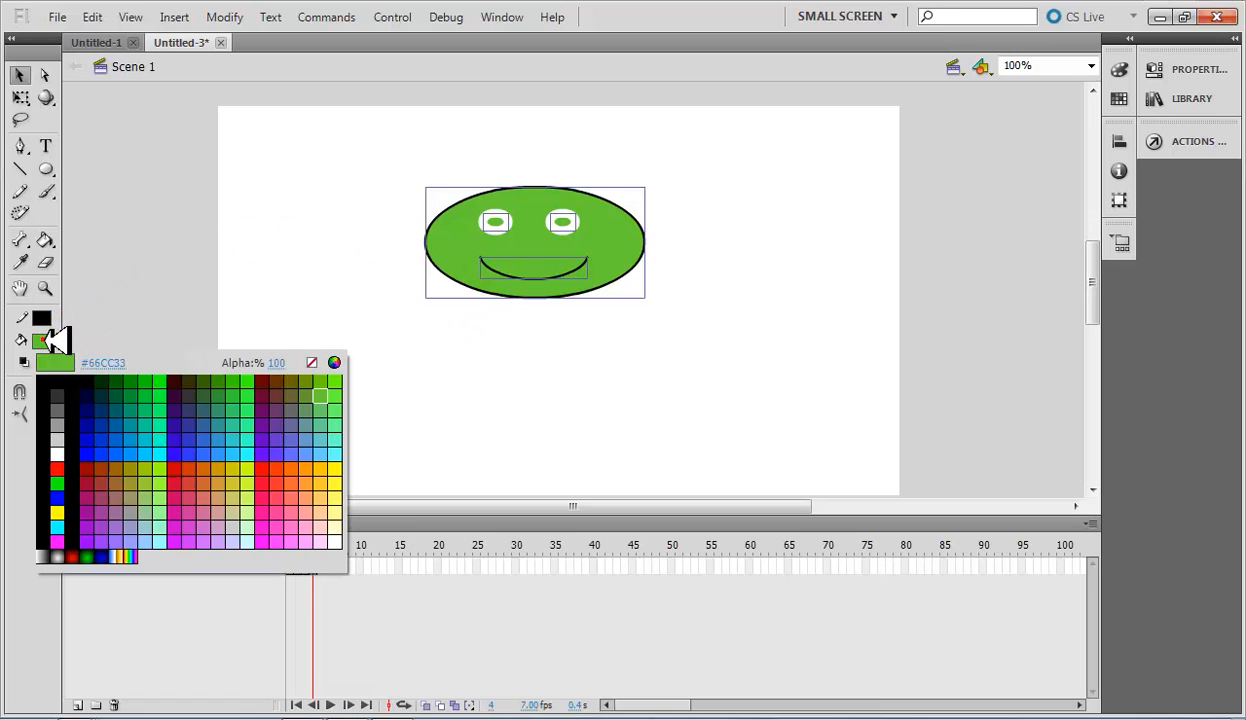
pyautogui.click(174, 396)
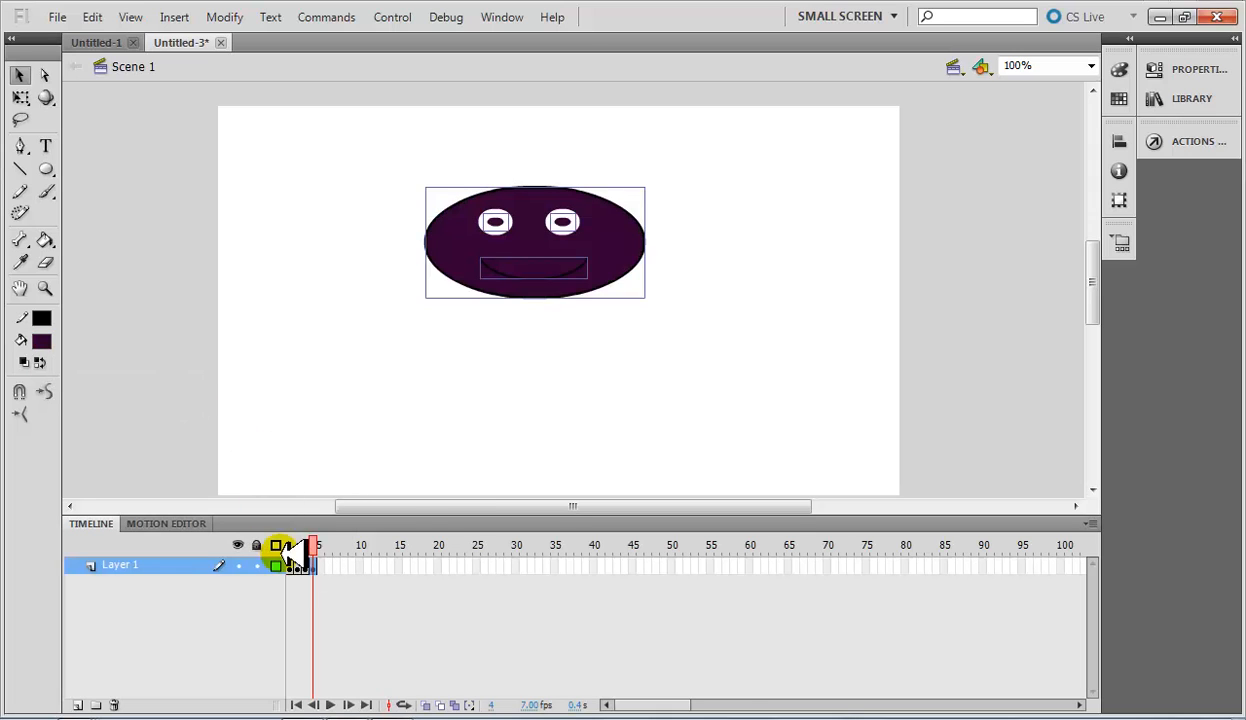
# Insert a keyframe at frame 5 of Layer 1 and change the face artwork's fill to pink.
pyautogui.click(329, 566)
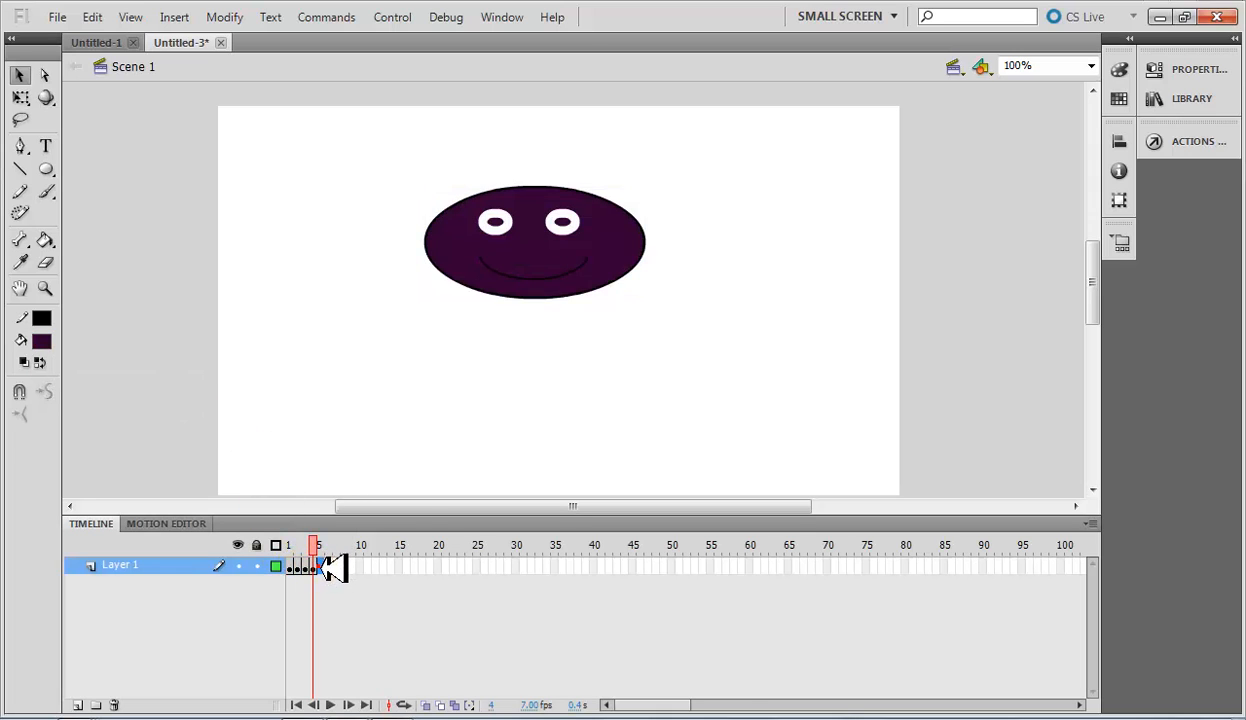
pyautogui.rightClick(328, 567)
pyautogui.click(400, 183)
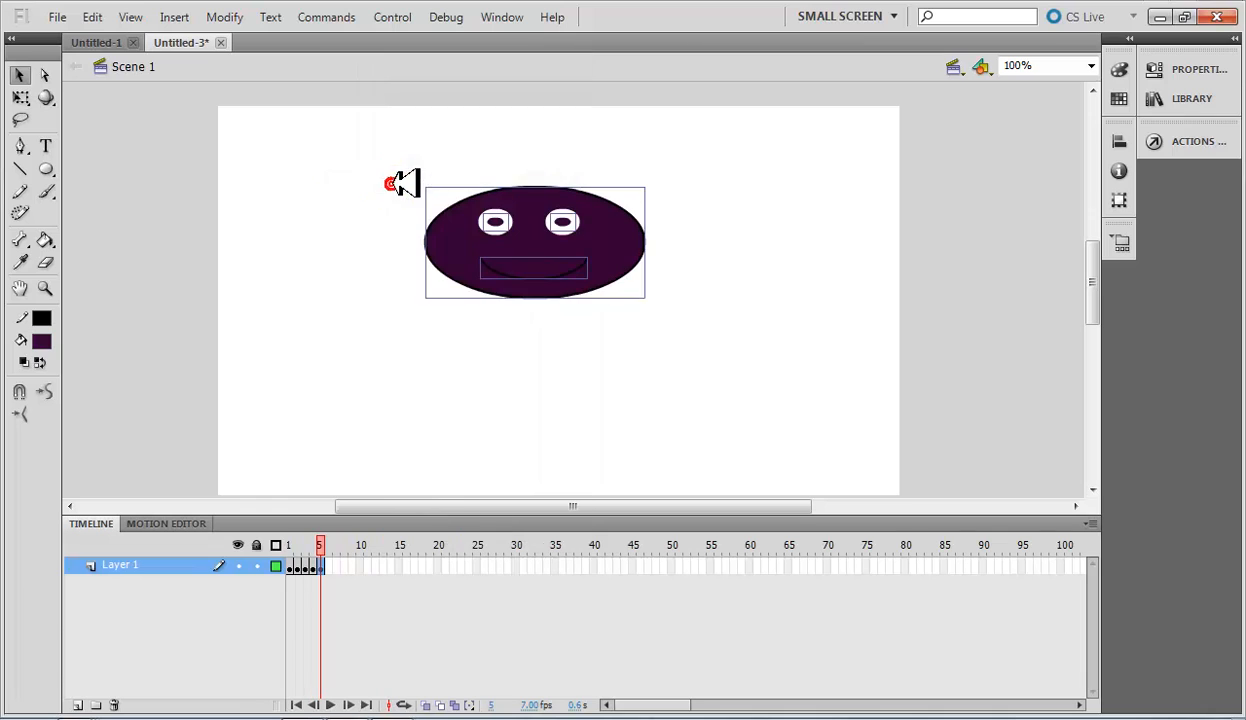
pyautogui.click(48, 342)
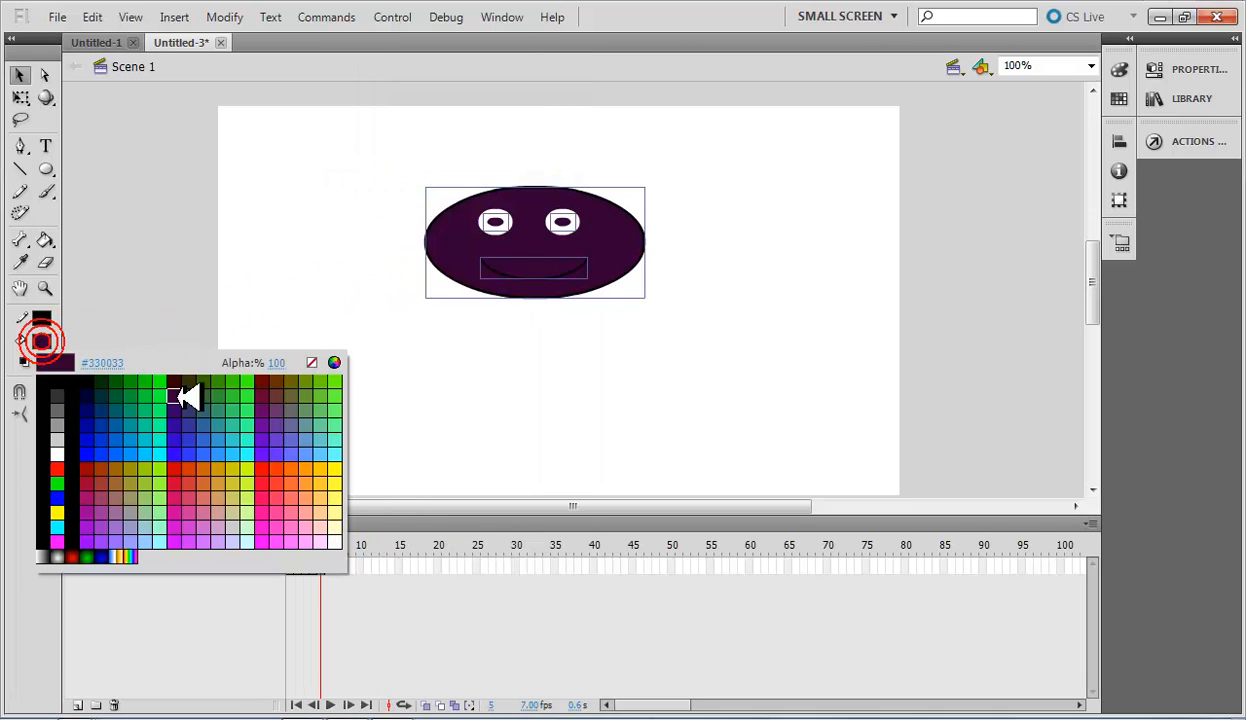
pyautogui.click(291, 504)
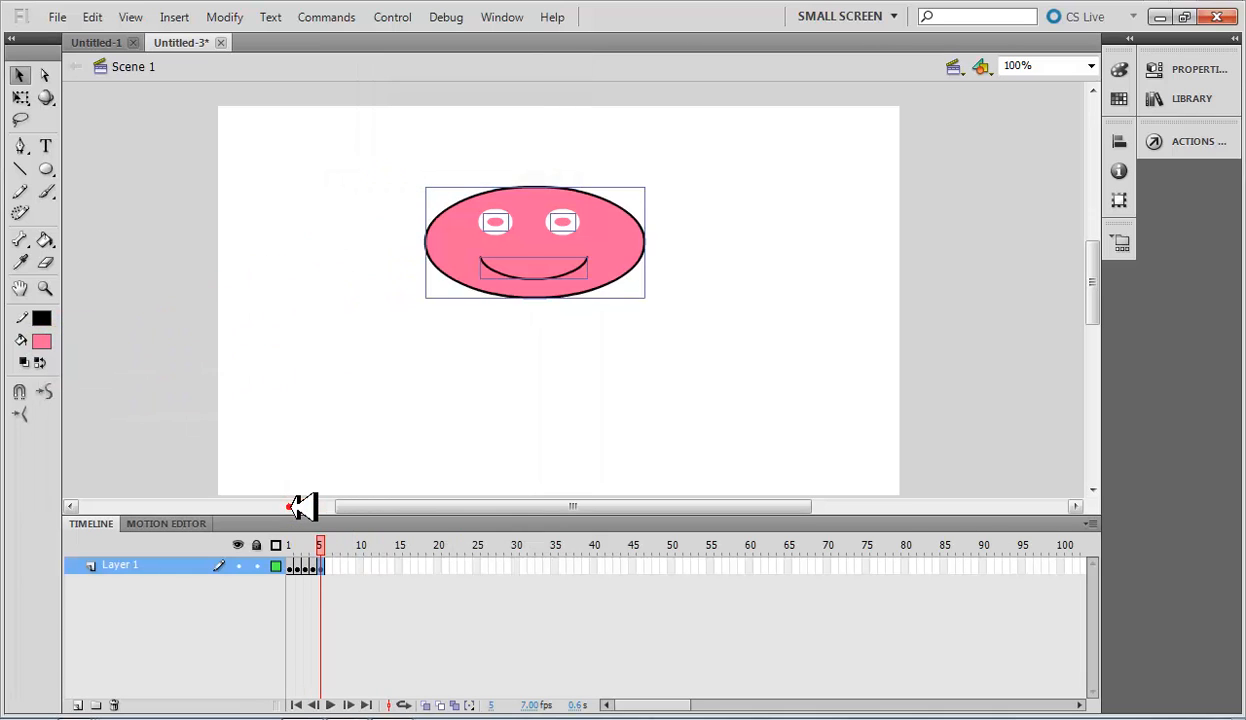
# Insert a keyframe at frame 6 of Layer 1 and change the face artwork's fill to blue.
pyautogui.click(328, 567)
pyautogui.rightClick(328, 568)
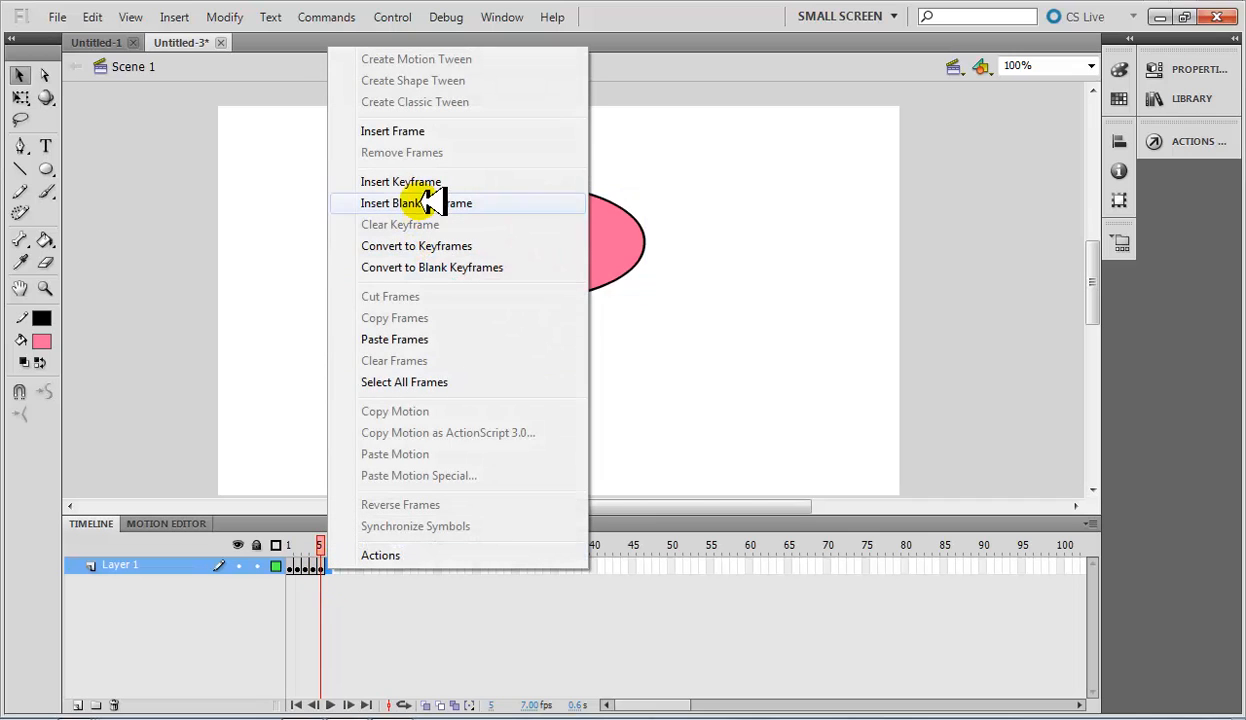
pyautogui.click(421, 181)
pyautogui.click(42, 342)
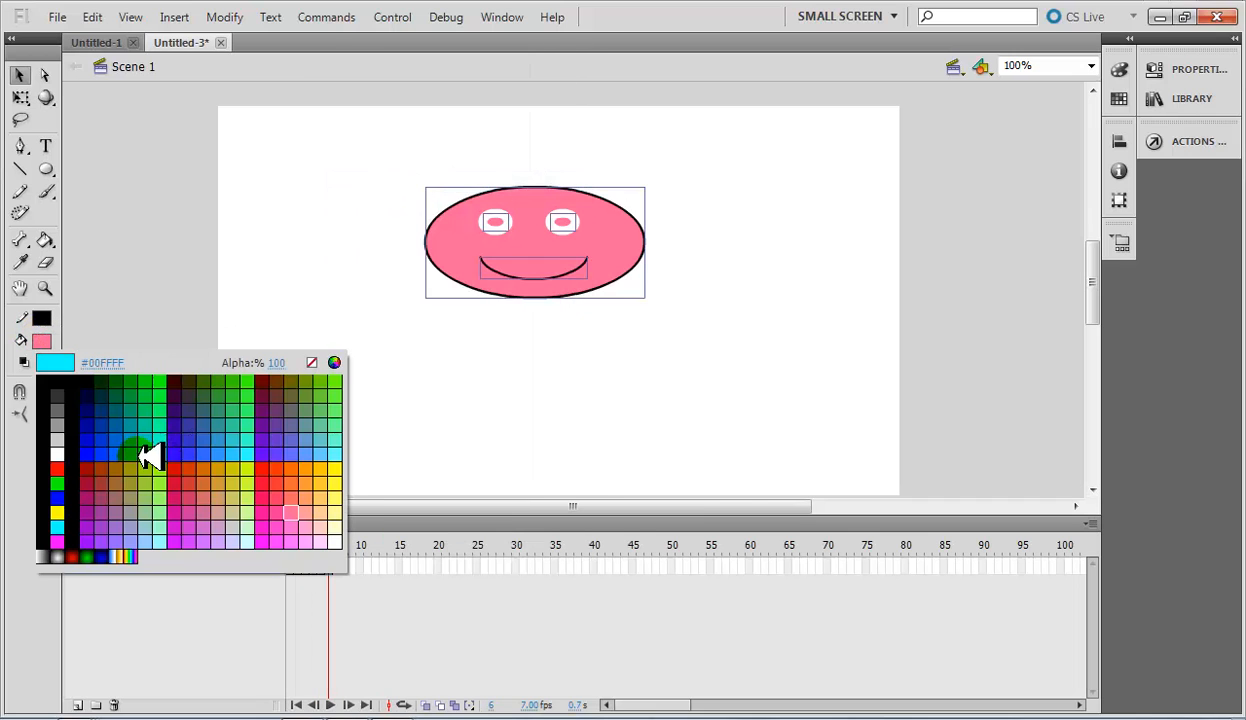
pyautogui.click(147, 457)
# Insert a keyframe at frame 7 of Layer 1 and change the face artwork's fill to yellow-orange #FFCC33.
pyautogui.rightClick(332, 568)
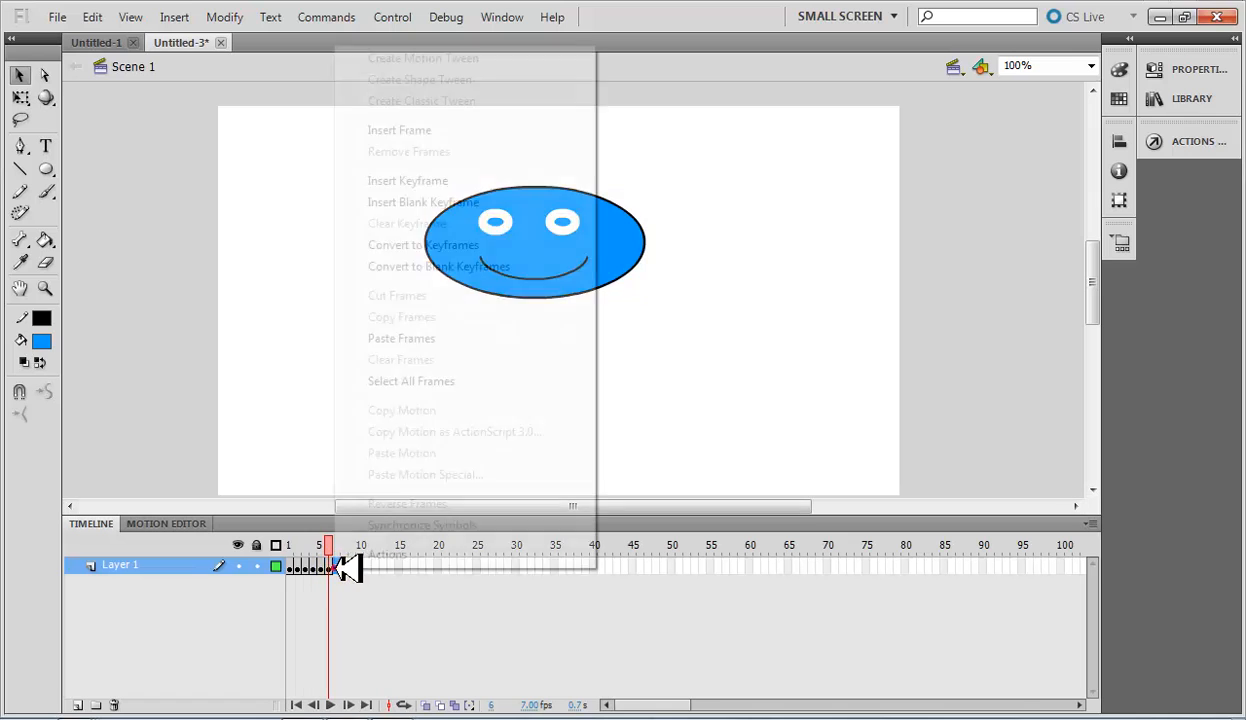
pyautogui.click(410, 183)
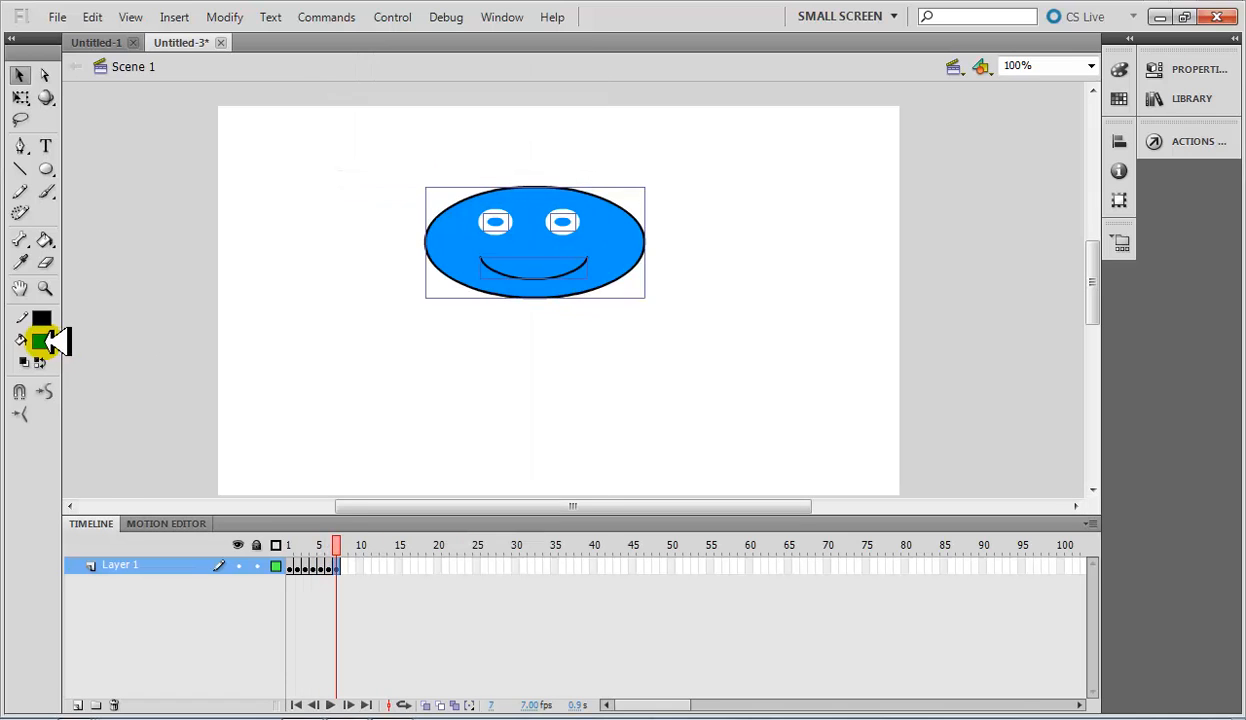
pyautogui.click(42, 341)
pyautogui.click(329, 472)
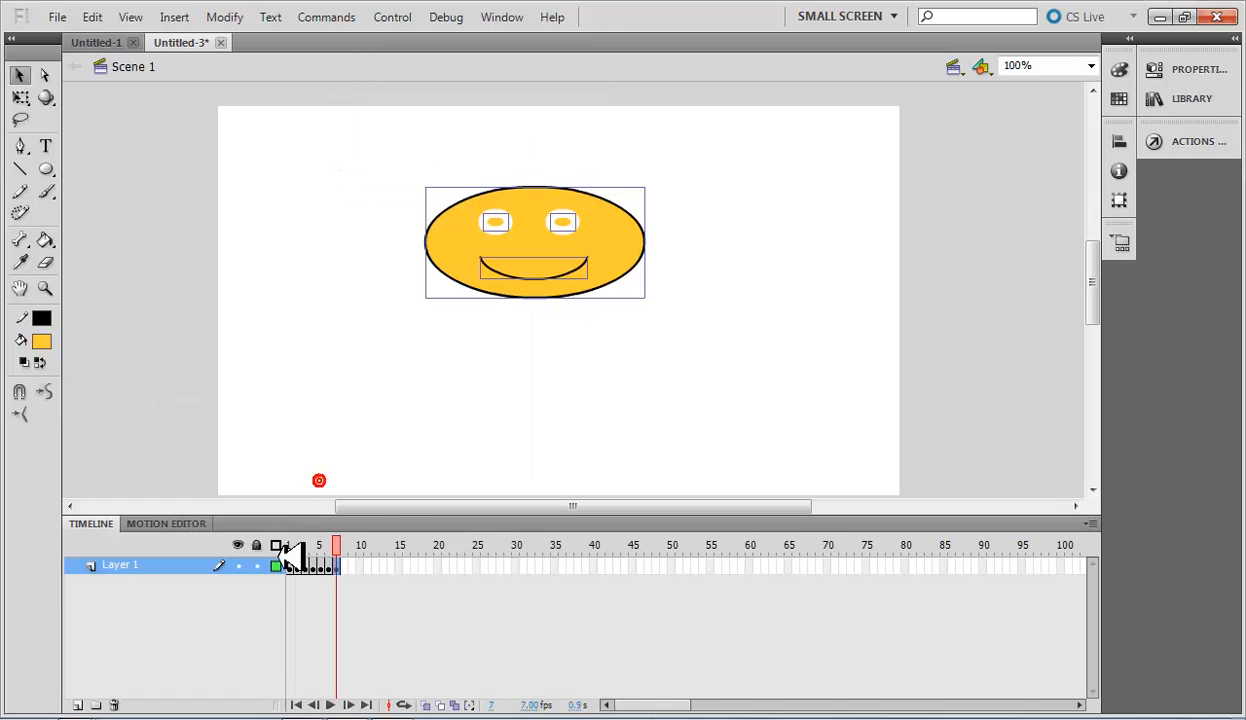
# Insert a keyframe at frame 8 of Layer 1 and change the face artwork's fill to magenta #FF33FF.
pyautogui.rightClick(352, 568)
pyautogui.click(437, 183)
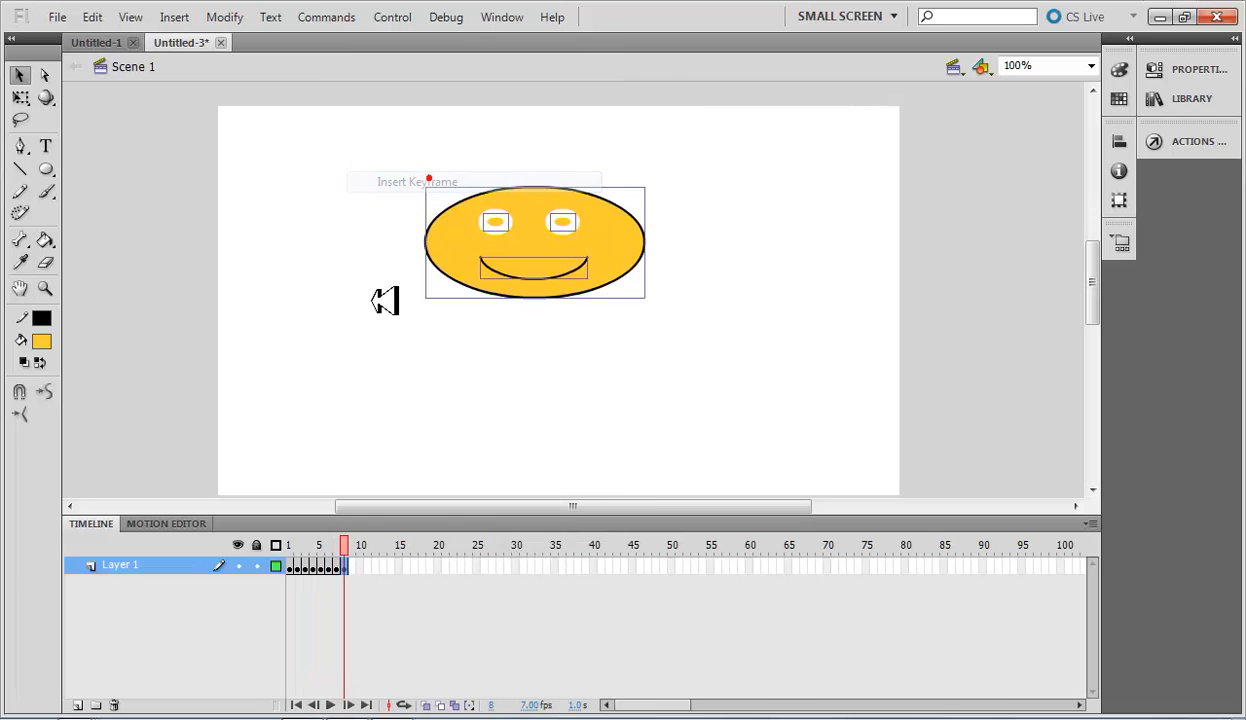
pyautogui.click(43, 341)
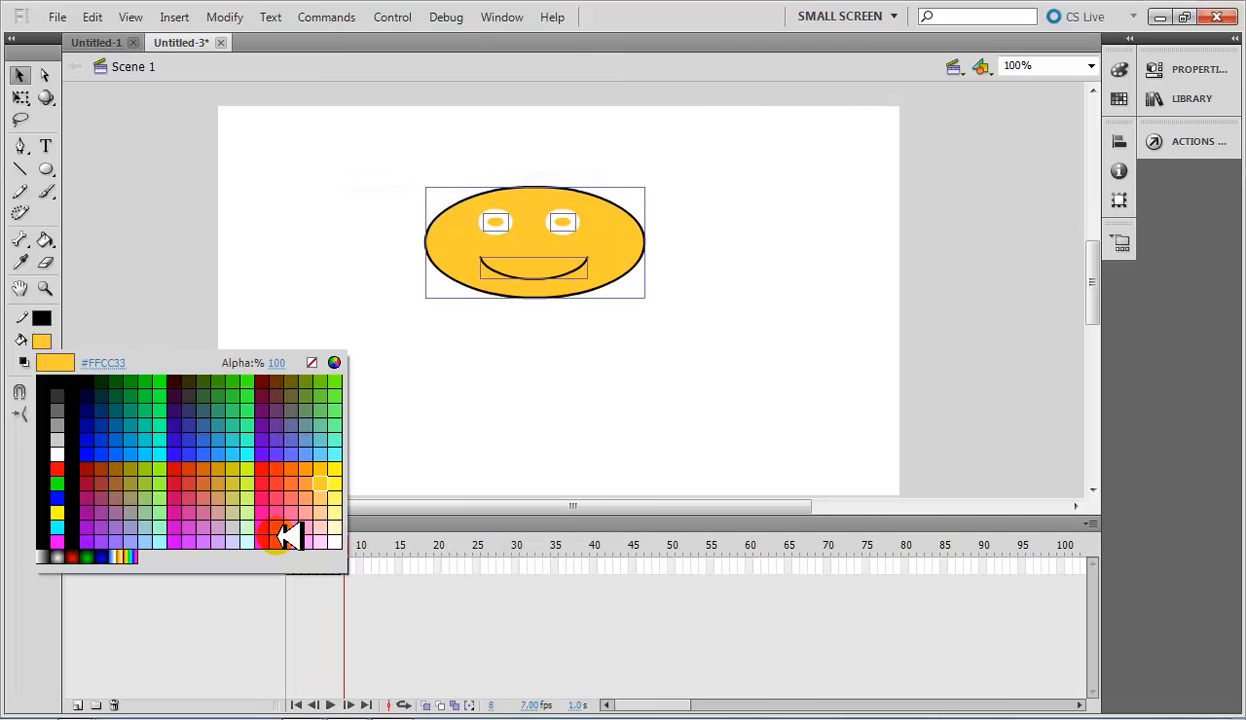
pyautogui.click(287, 531)
# Insert a keyframe at frame 9 of Layer 1 and change the face artwork's fill to dark red.
pyautogui.rightClick(353, 570)
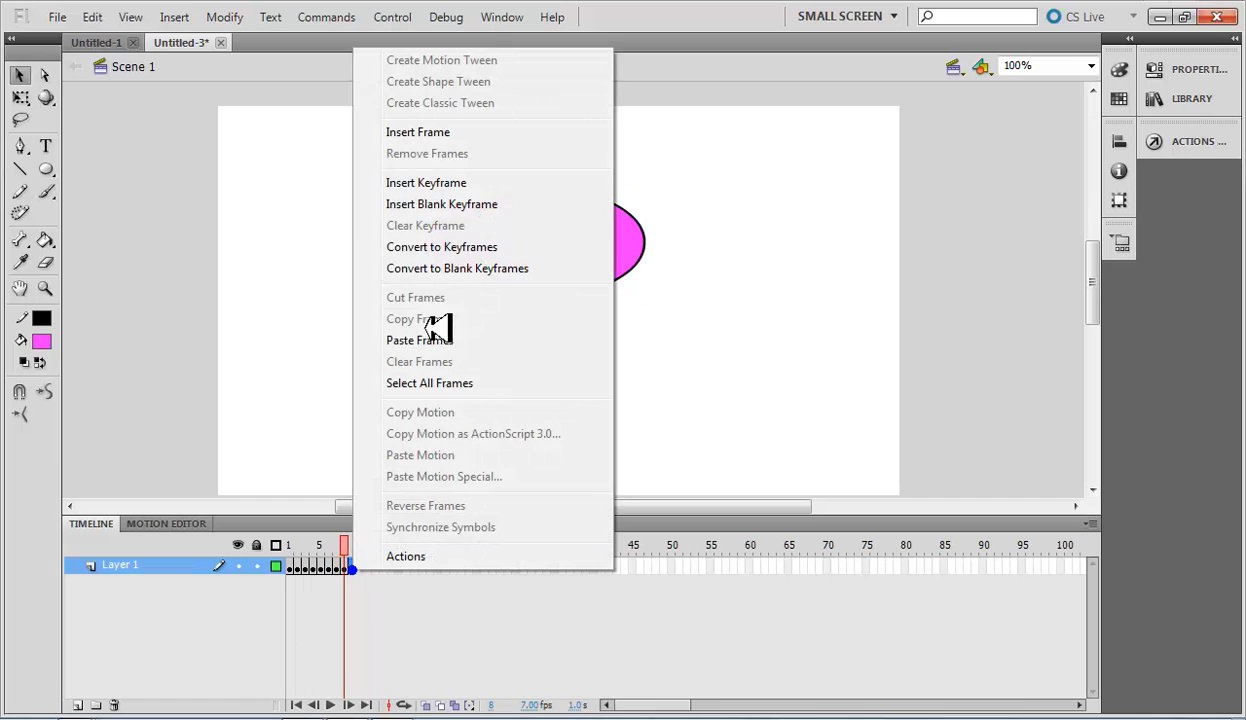
pyautogui.click(440, 183)
pyautogui.click(41, 341)
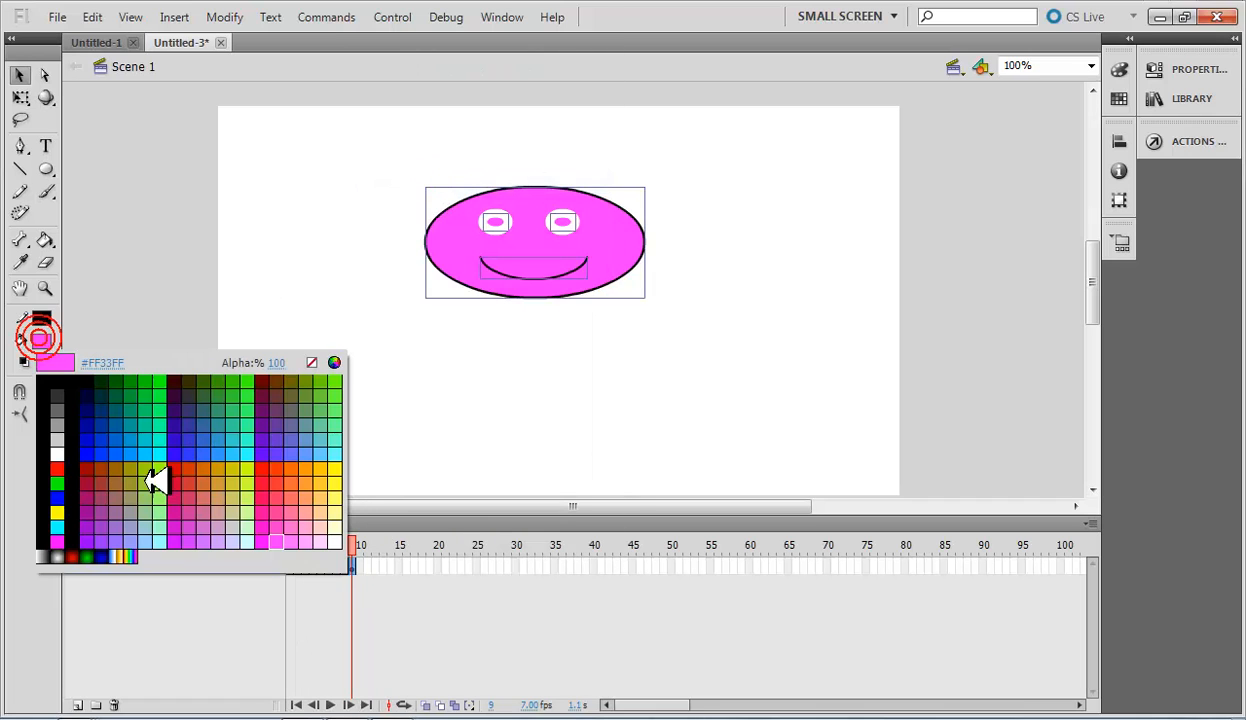
pyautogui.click(99, 489)
# Insert a keyframe at frame 10 of Layer 1 and change the face artwork's fill to teal green #009966.
pyautogui.moveTo(289, 567); pyautogui.dragTo(362, 567)
pyautogui.rightClick(360, 567)
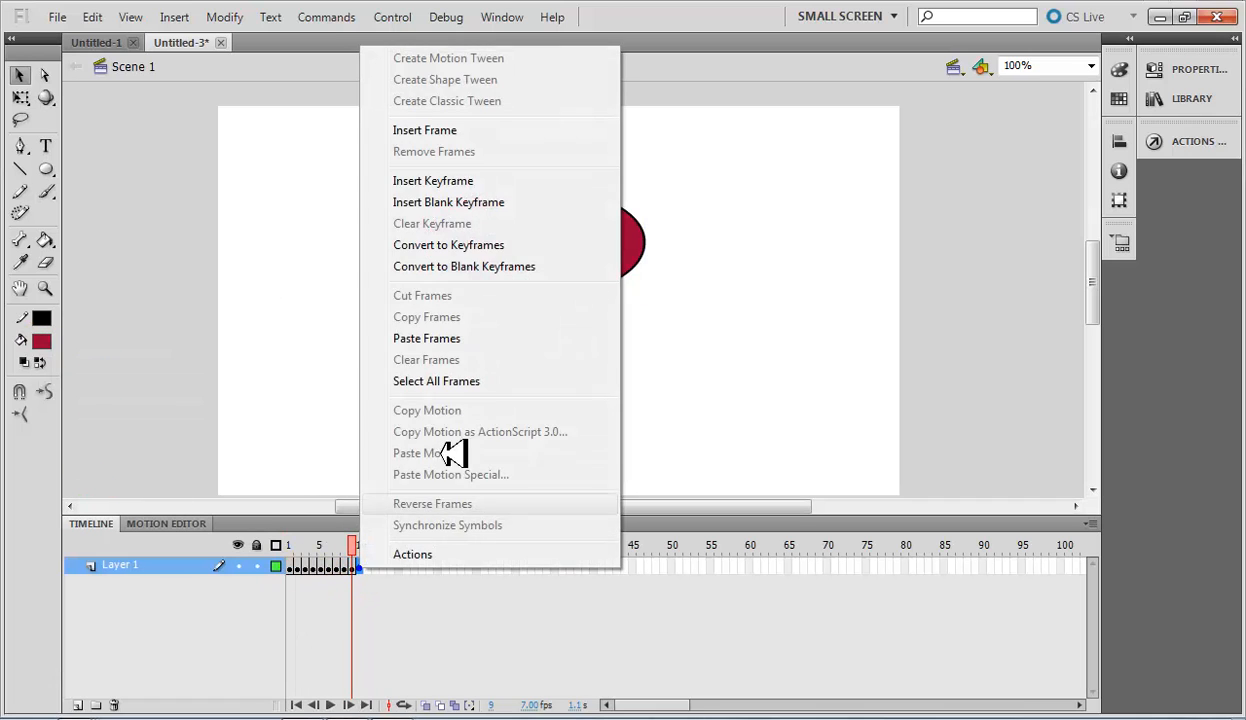
pyautogui.click(440, 183)
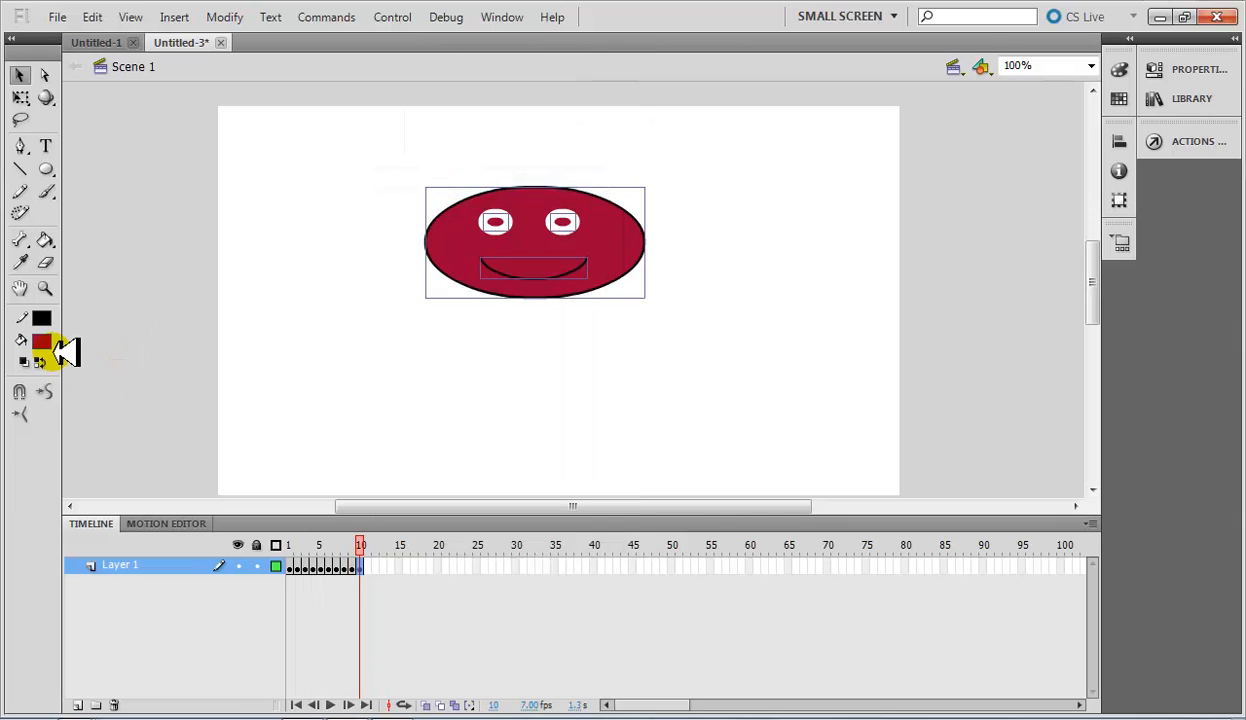
pyautogui.click(41, 341)
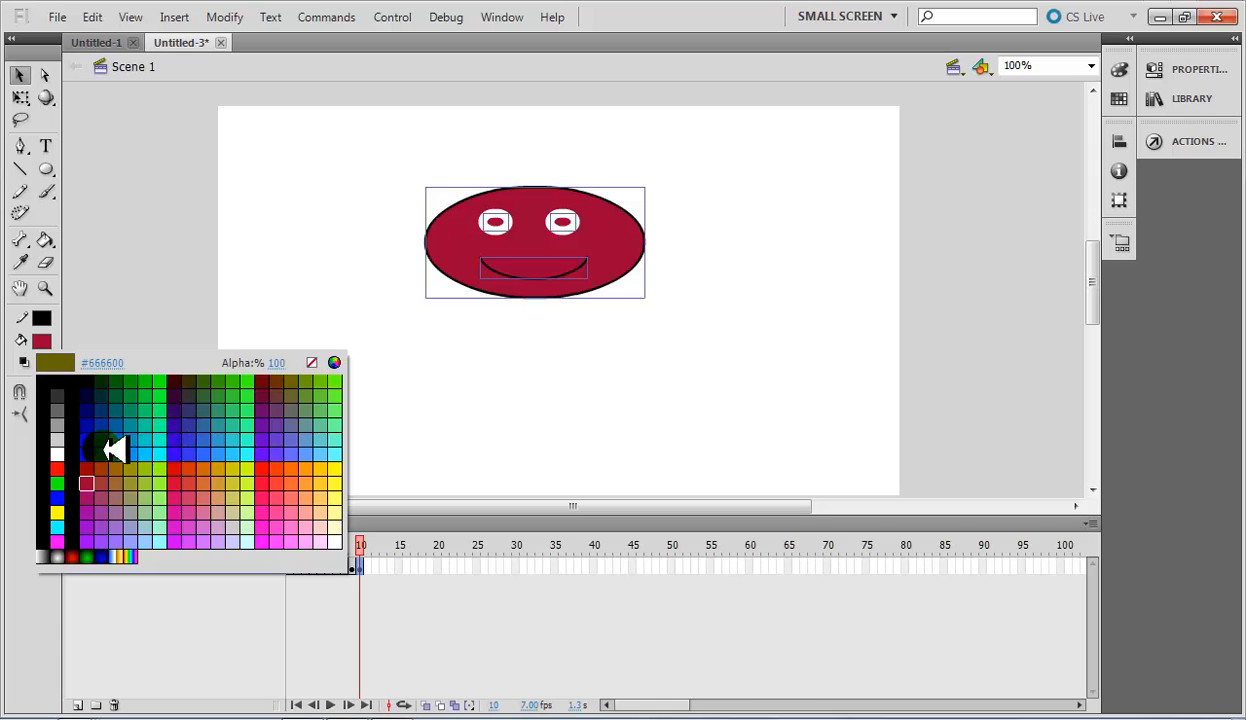
pyautogui.click(147, 412)
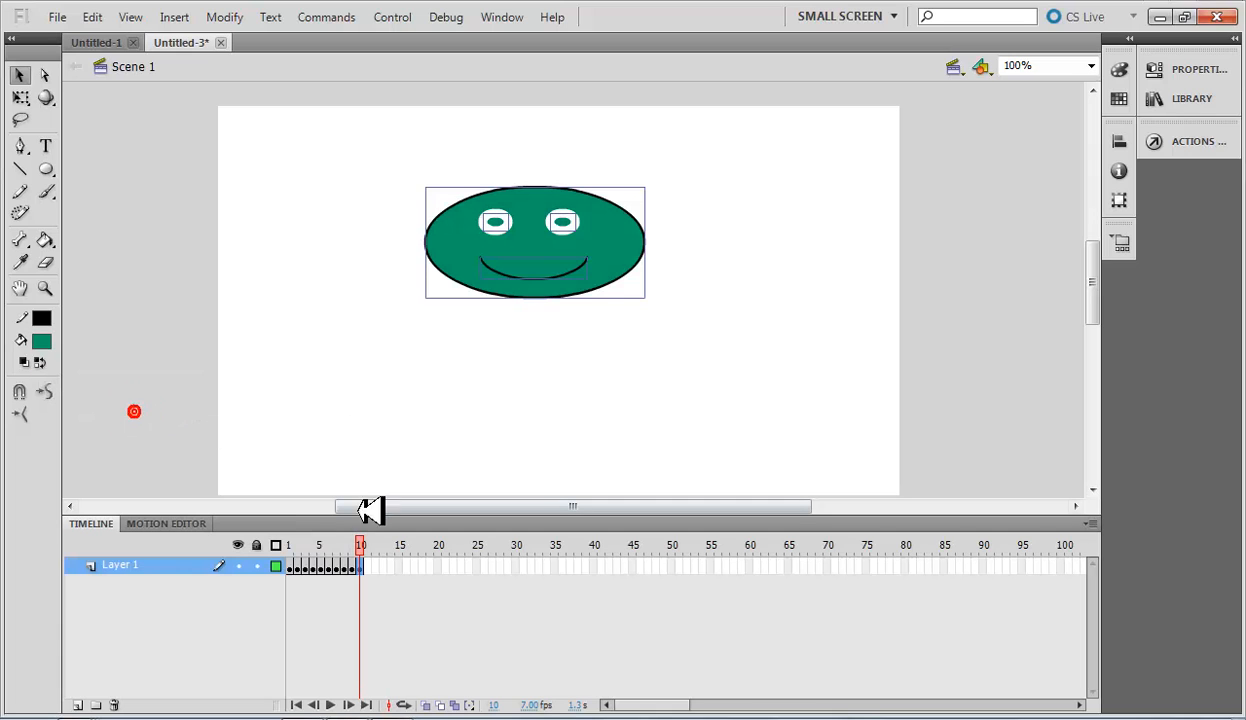
# Insert a keyframe at frame 11 of Layer 1 and fill the face artwork with the red-to-black radial gradient.
pyautogui.rightClick(376, 564)
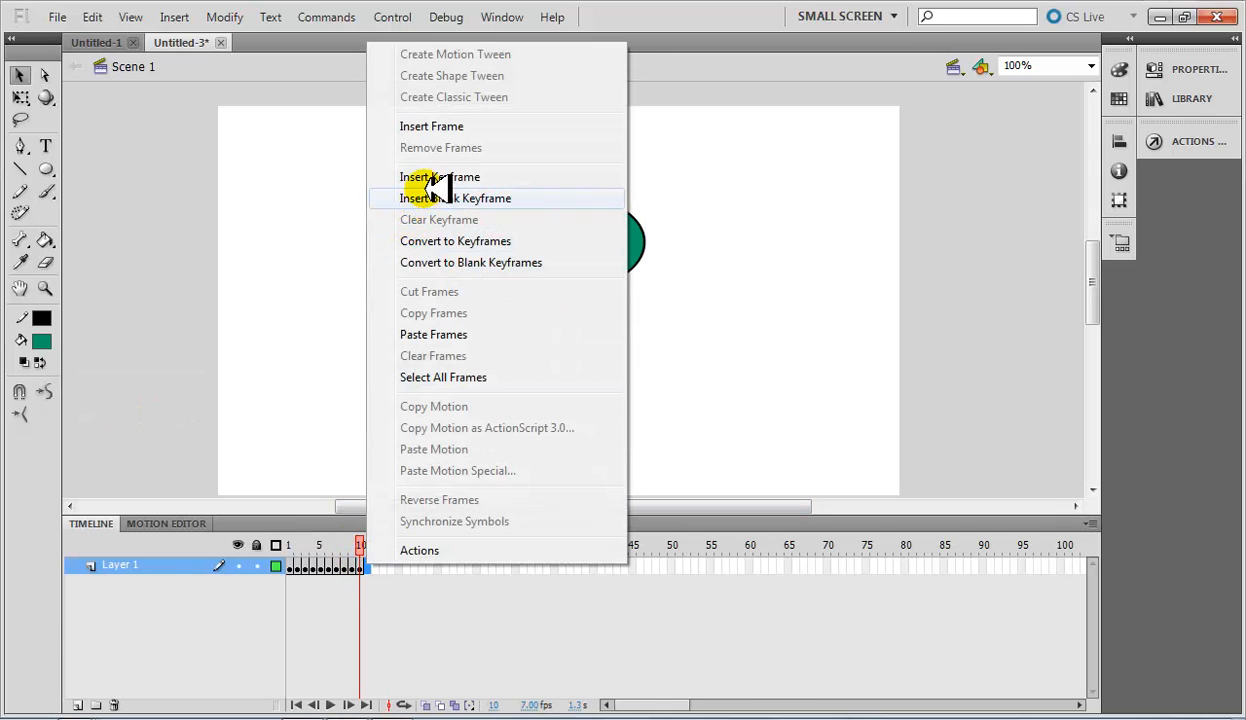
pyautogui.click(412, 176)
pyautogui.click(47, 341)
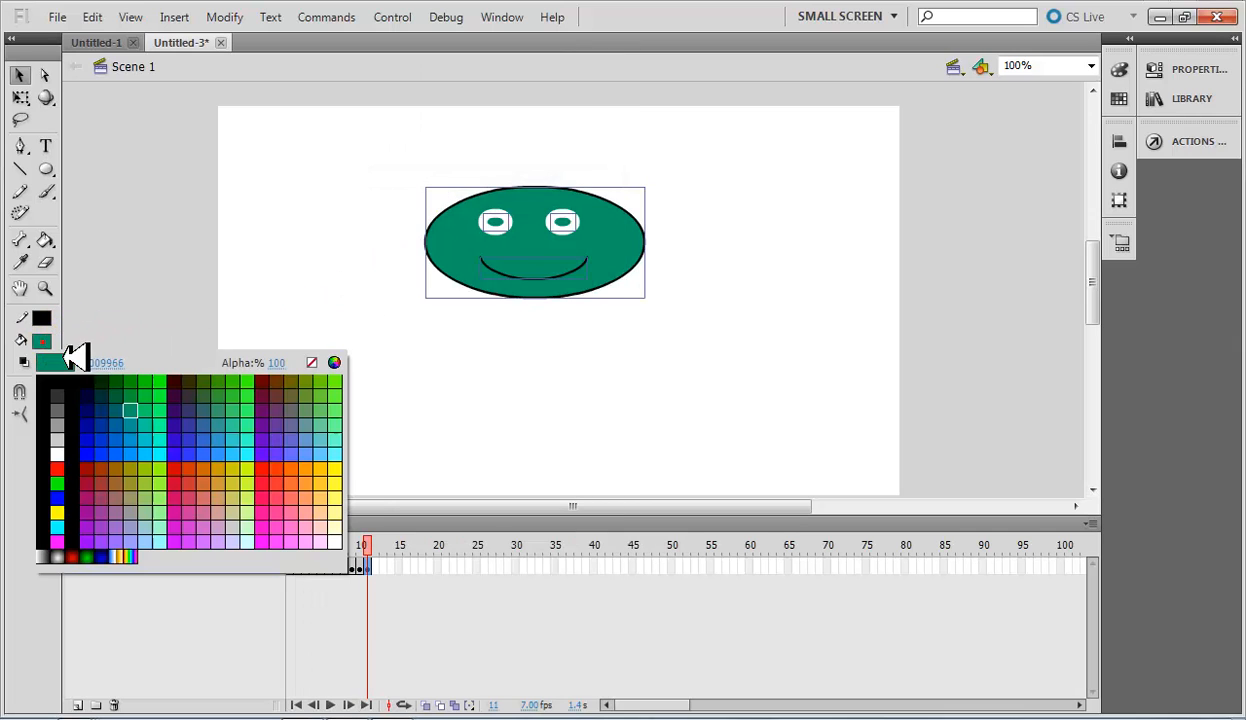
pyautogui.click(76, 557)
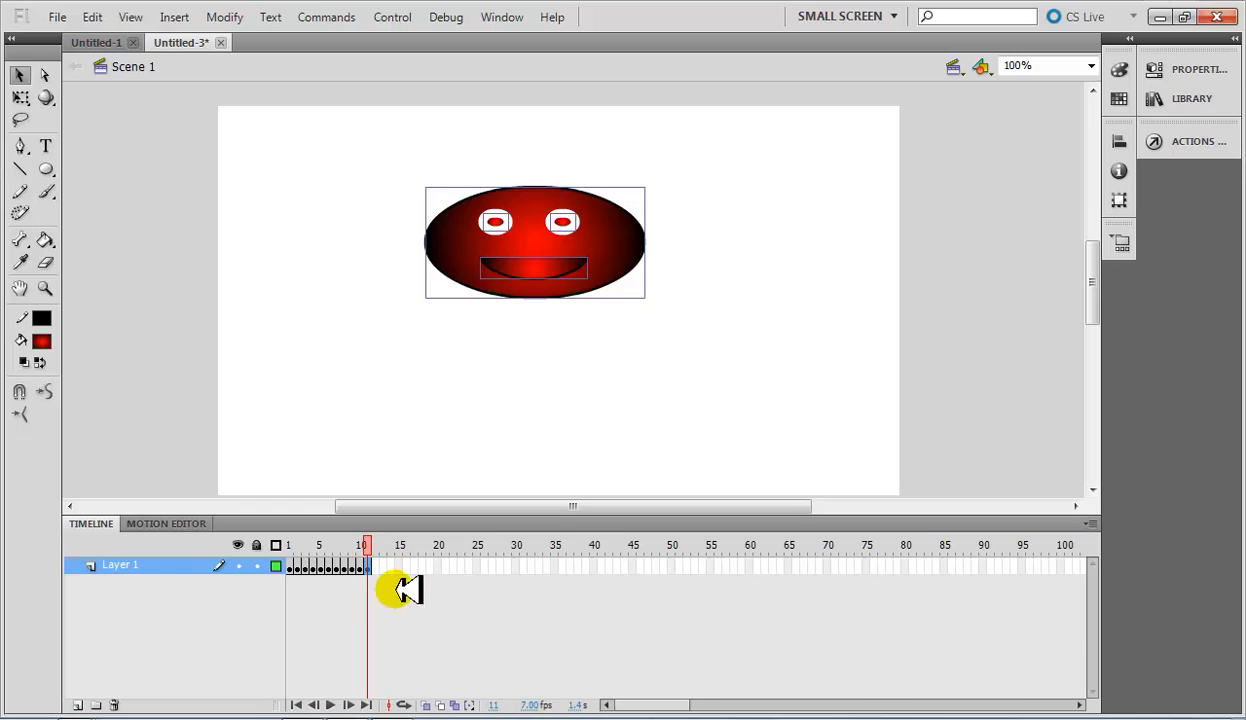
# Insert a keyframe at frame 12 of Layer 1.
pyautogui.rightClick(376, 568)
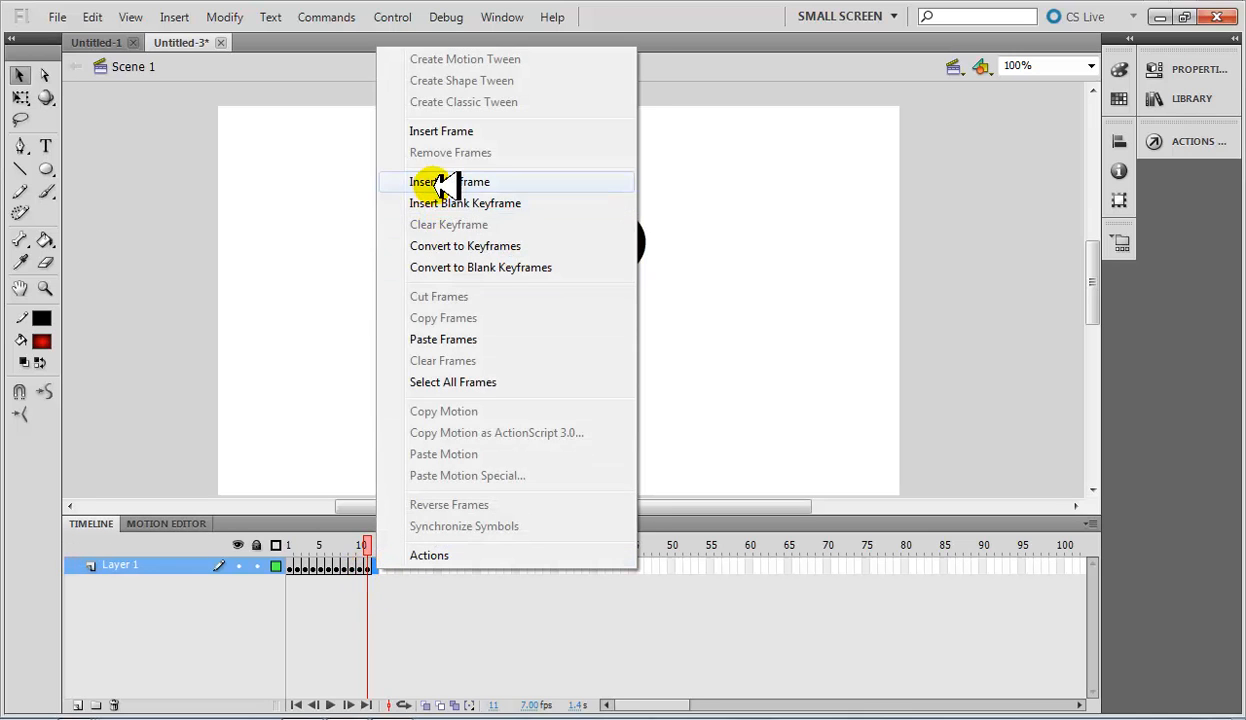
pyautogui.click(425, 177)
pyautogui.click(41, 341)
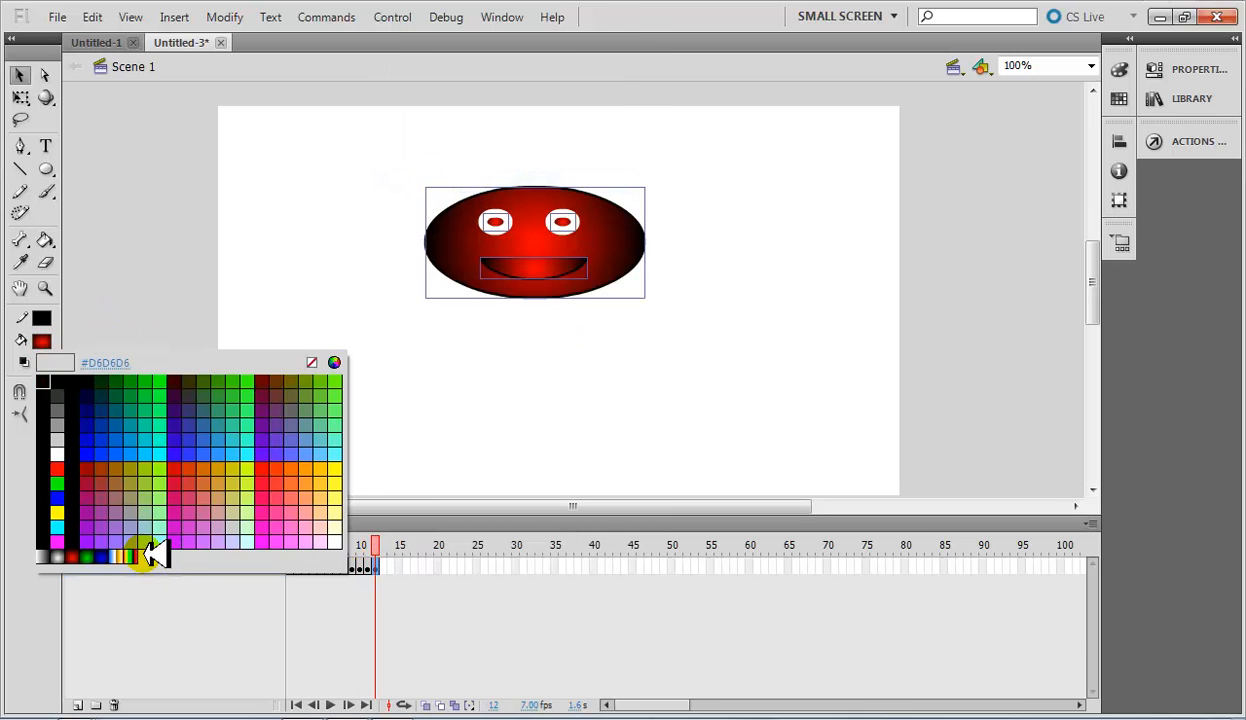
pyautogui.click(140, 549)
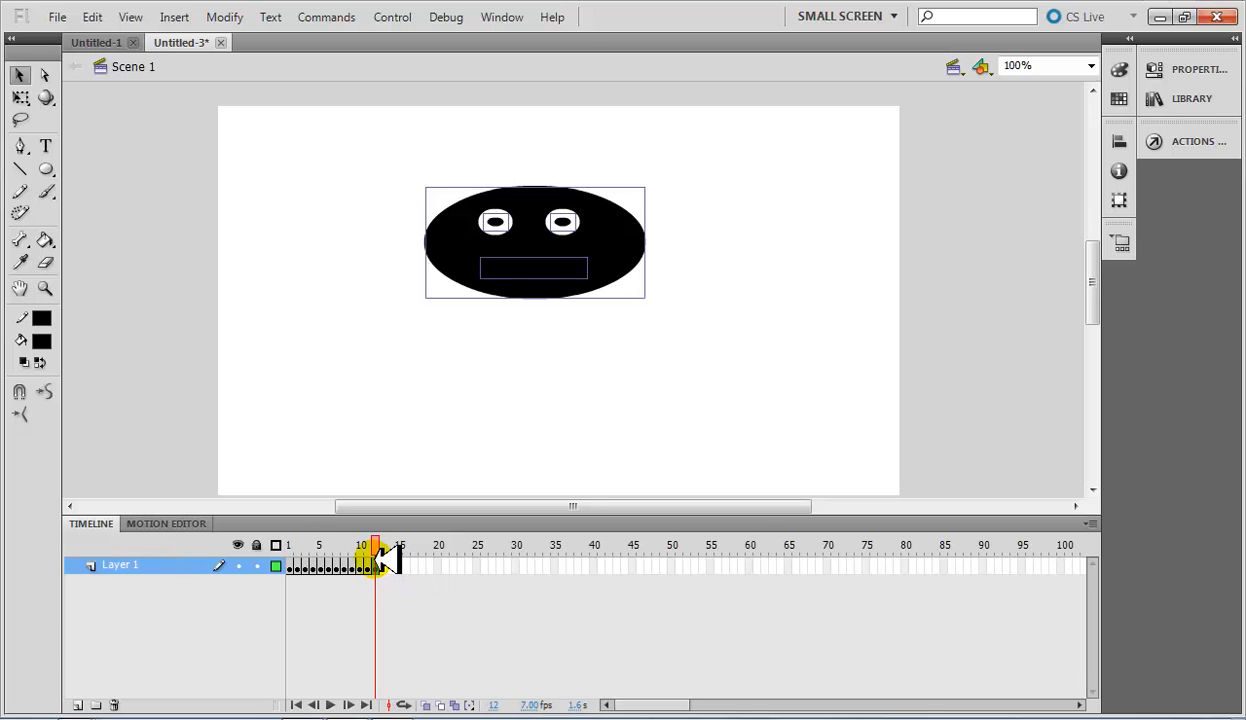
pyautogui.hotkey('ctrl', 'z')
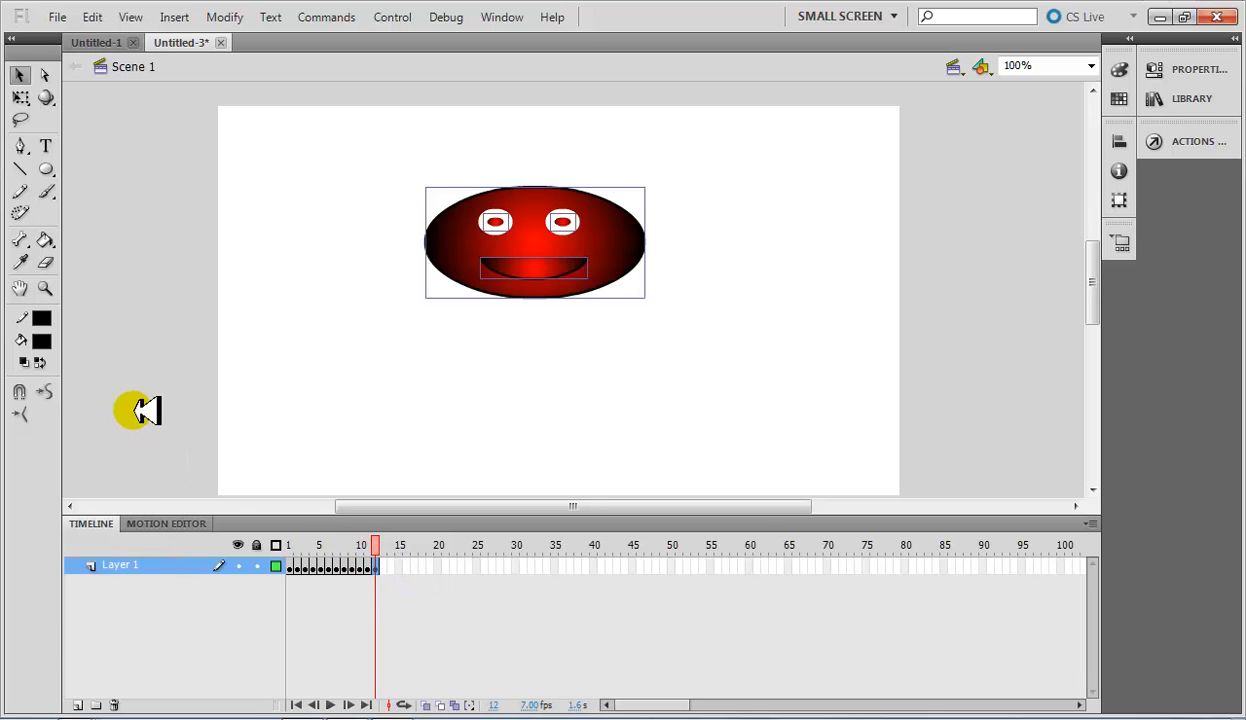
# Change the fill of the selected face artwork in frame 12 to light green.
pyautogui.click(41, 341)
pyautogui.click(177, 508)
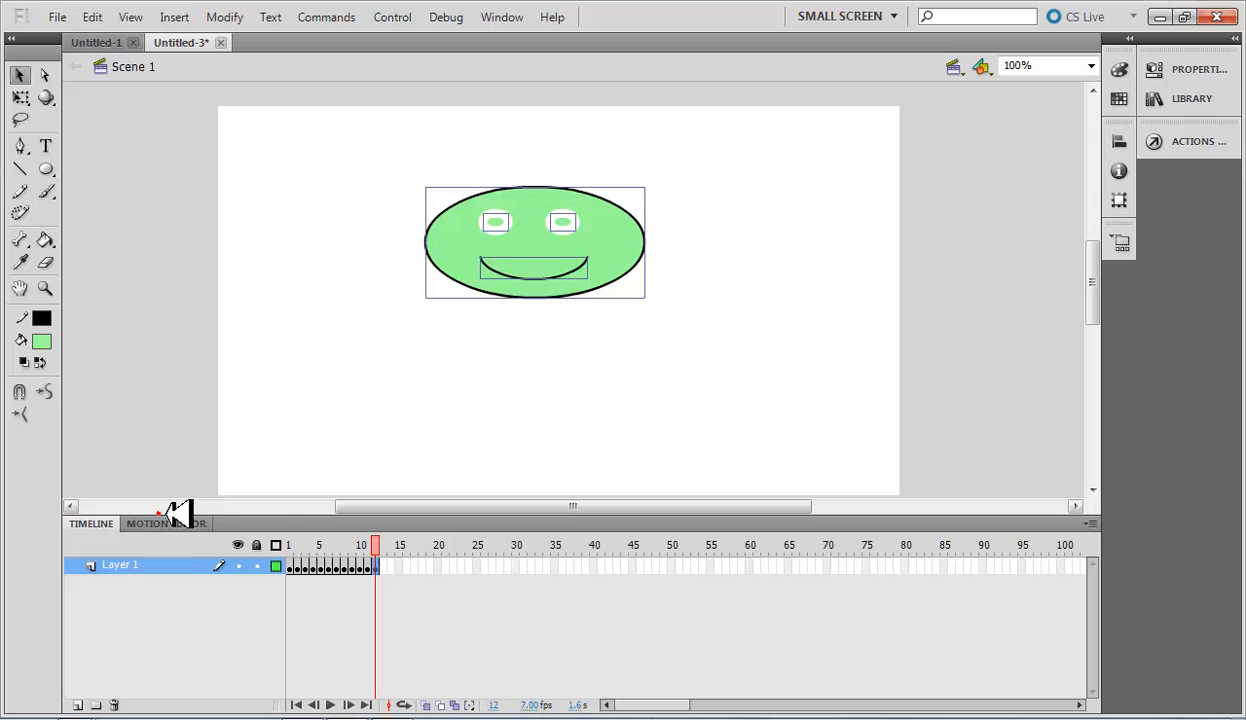
# Convert frame 13 of Layer 1 to a keyframe and change the face artwork's fill to coral red.
pyautogui.rightClick(386, 565)
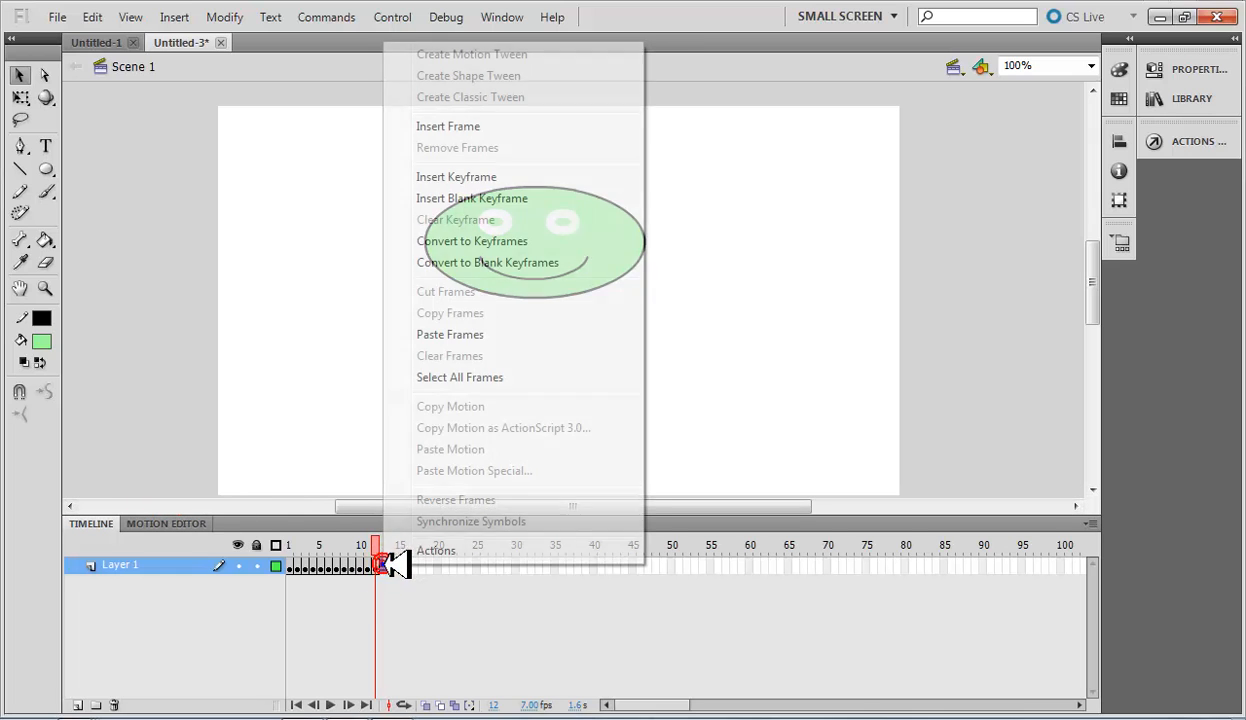
pyautogui.click(502, 241)
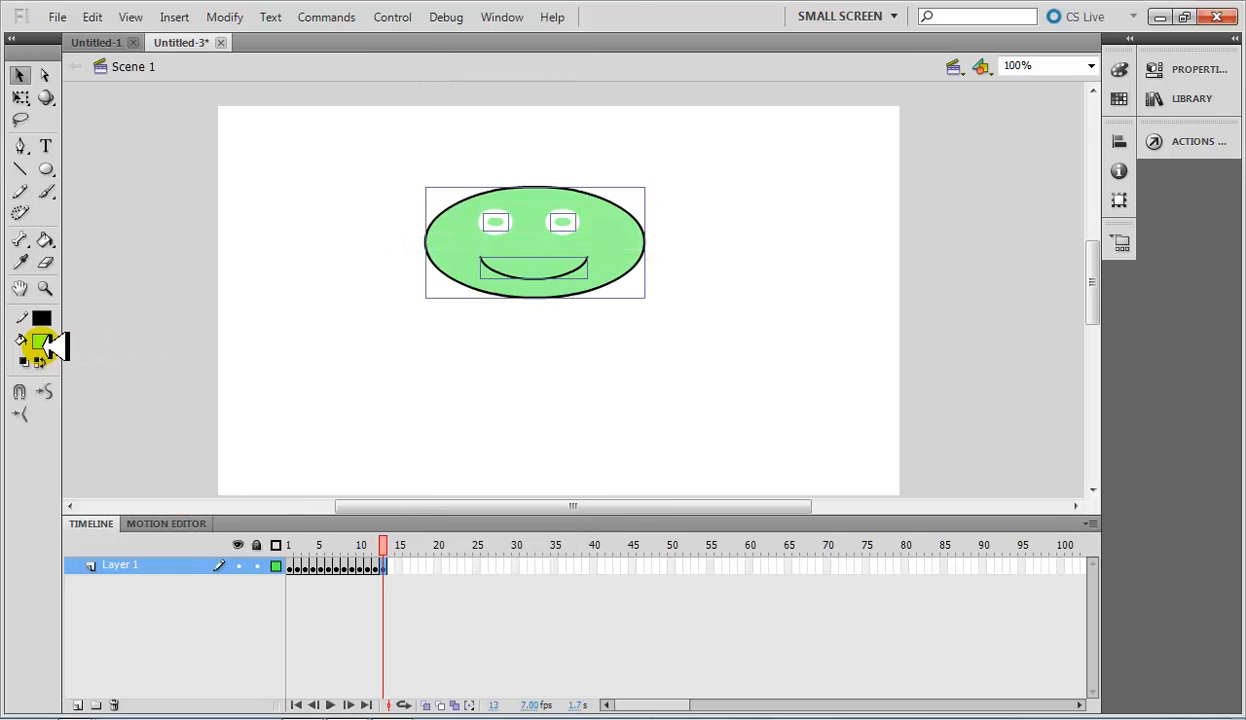
pyautogui.click(41, 341)
pyautogui.click(280, 490)
# Copy frames 3 to 16 of Layer 1 and select frame 14, just after the last keyframe.
pyautogui.click(437, 567)
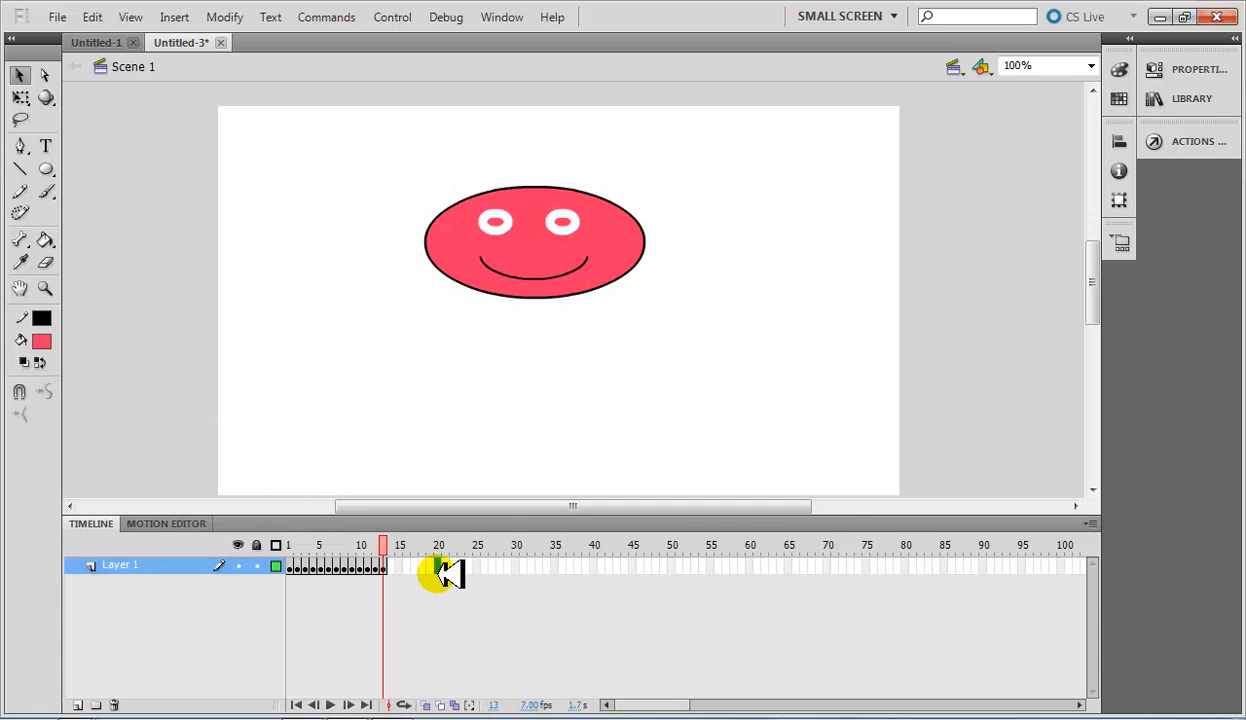
pyautogui.moveTo(392, 545)
pyautogui.mouseDown()
pyautogui.moveTo(289, 548)
pyautogui.moveTo(305, 548)
pyautogui.mouseUp()
pyautogui.moveTo(410, 572); pyautogui.dragTo(310, 566)
pyautogui.rightClick(312, 566)
pyautogui.click(403, 308)
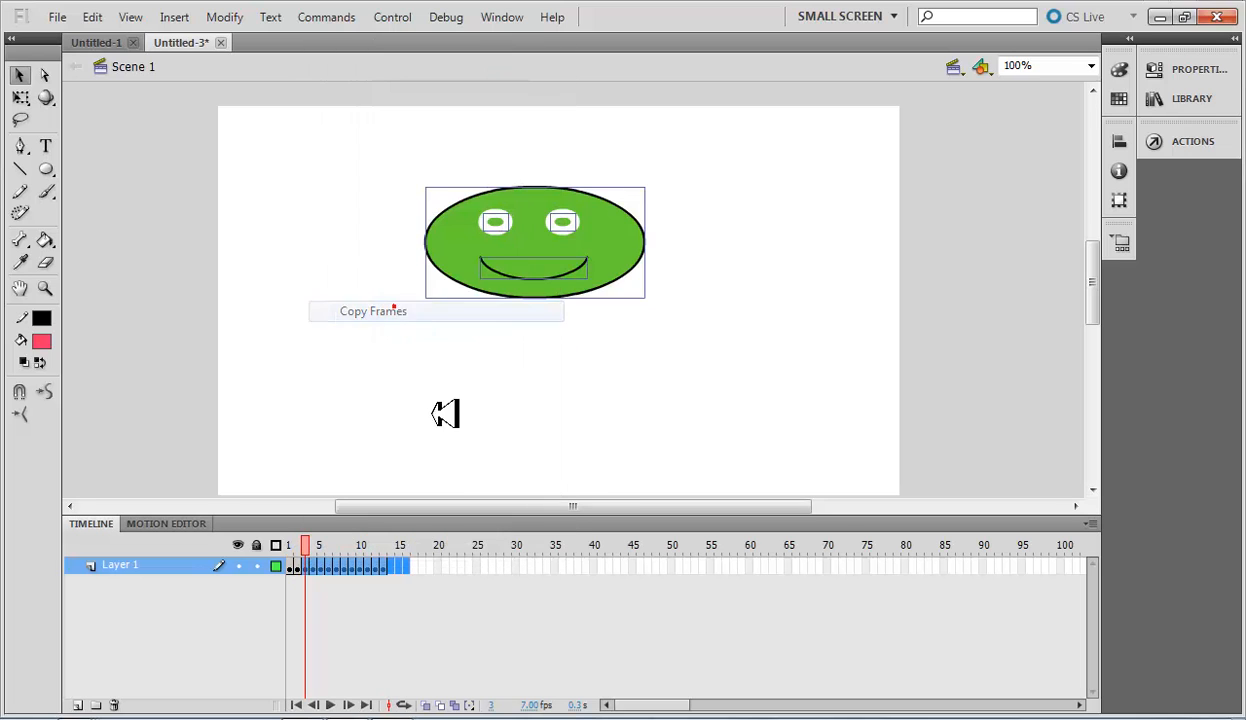
pyautogui.click(400, 567)
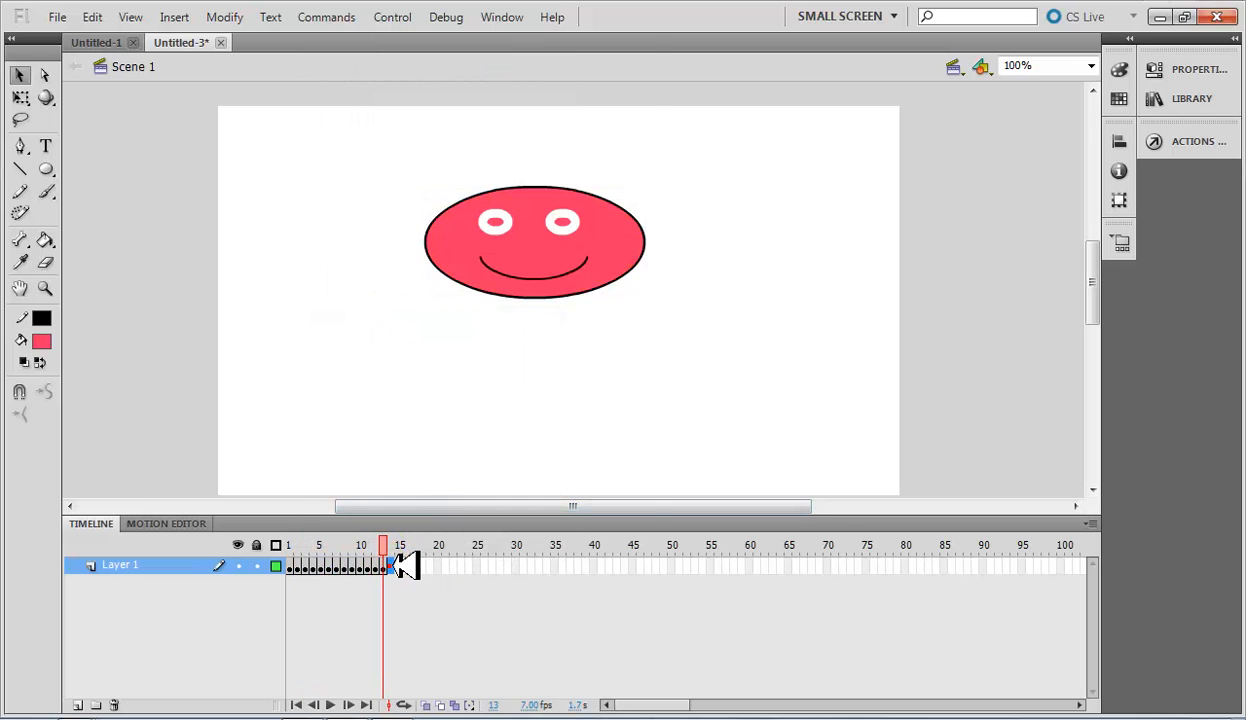
# Paste the copied frames at frame 14 of Layer 1 and remove the surplus frames from frame 25 onward.
pyautogui.rightClick(400, 567)
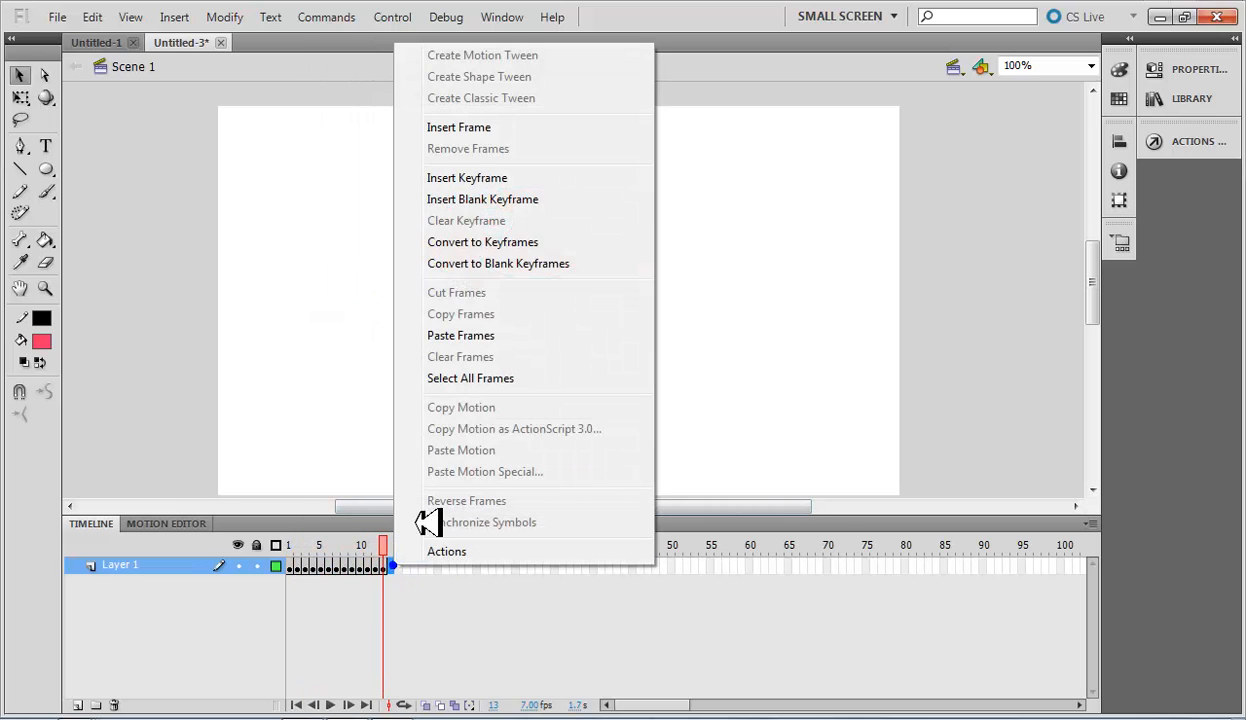
pyautogui.click(452, 335)
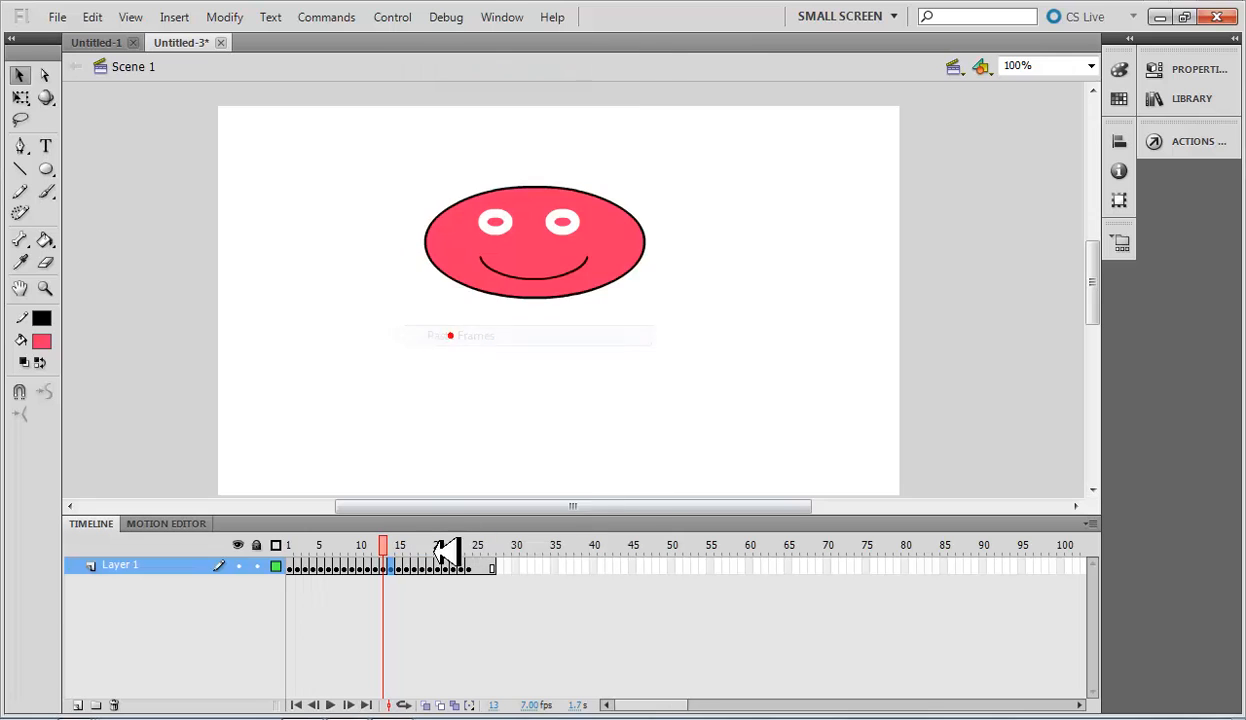
pyautogui.click(484, 566)
pyautogui.rightClick(478, 566)
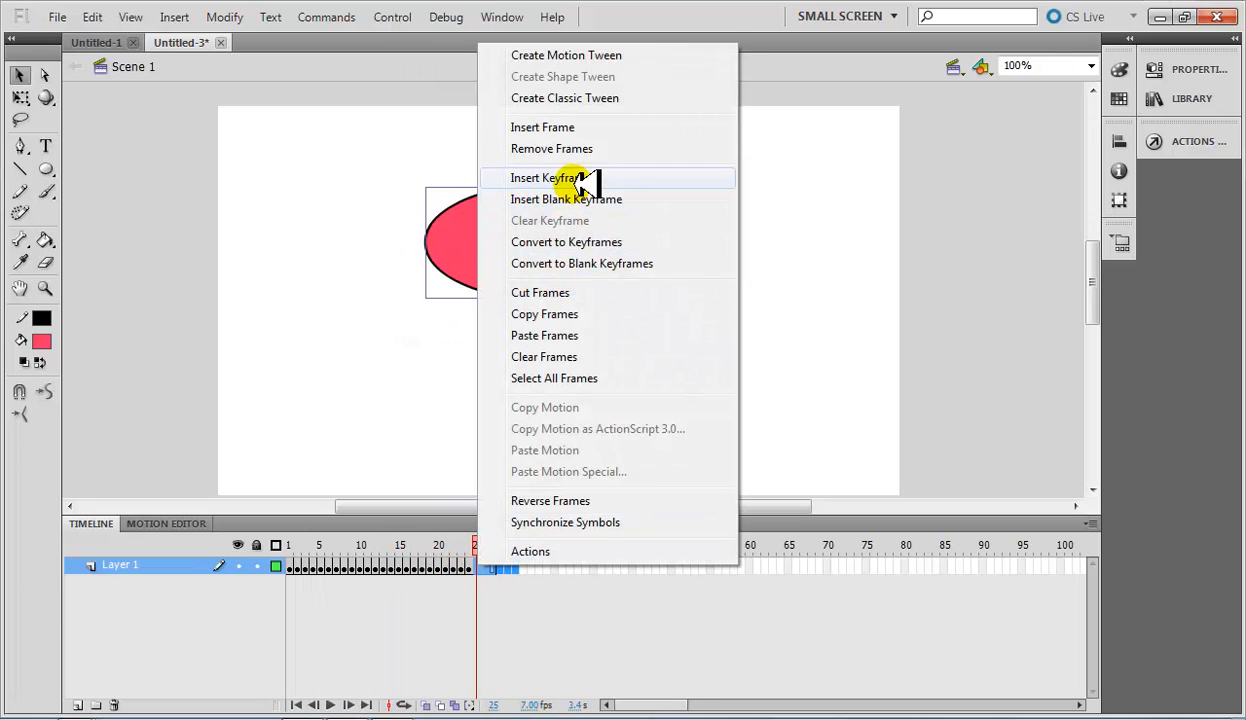
pyautogui.click(553, 150)
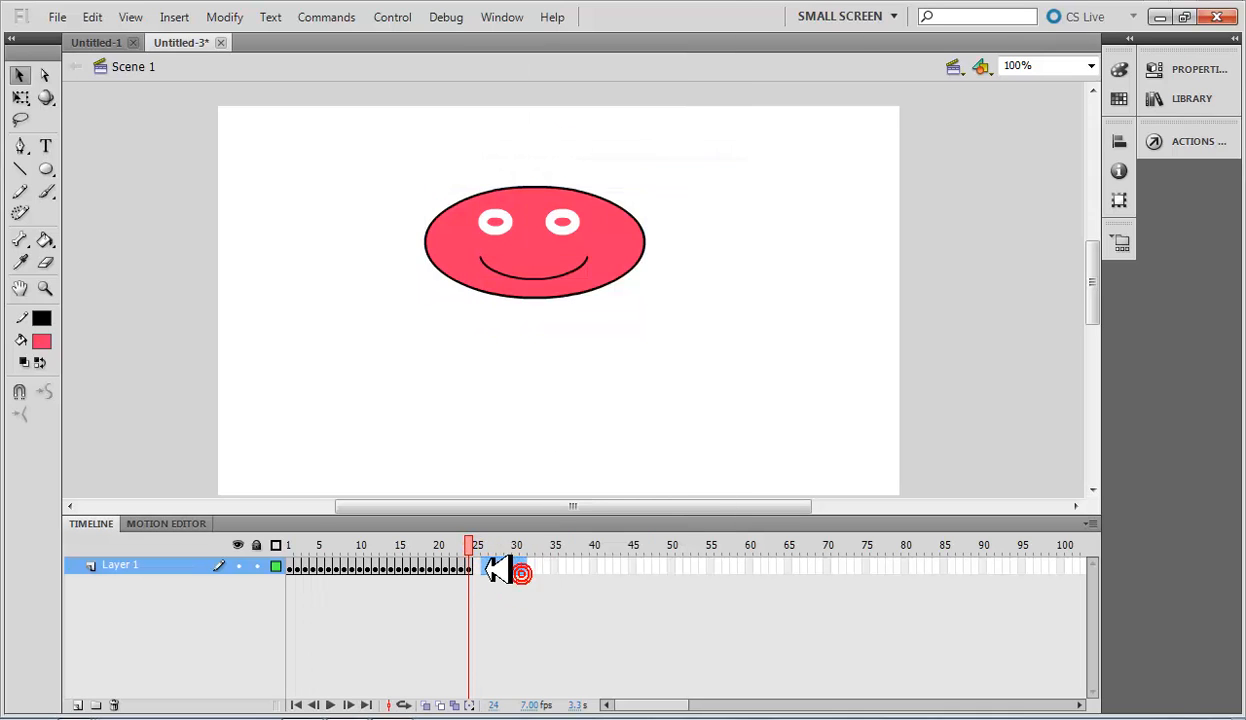
# Paste the copied frames again at frame 25 of Layer 1 and remove the surplus frames from frame 36 onward.
pyautogui.click(540, 575)
pyautogui.rightClick(482, 567)
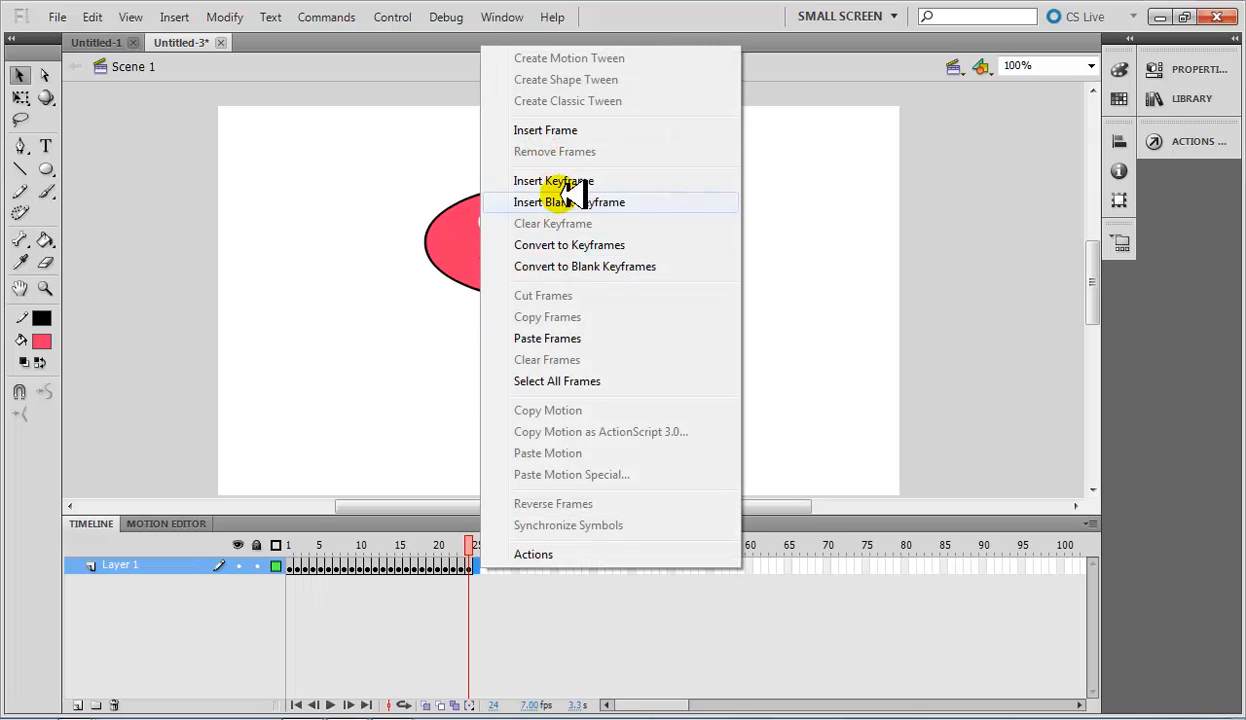
pyautogui.click(548, 337)
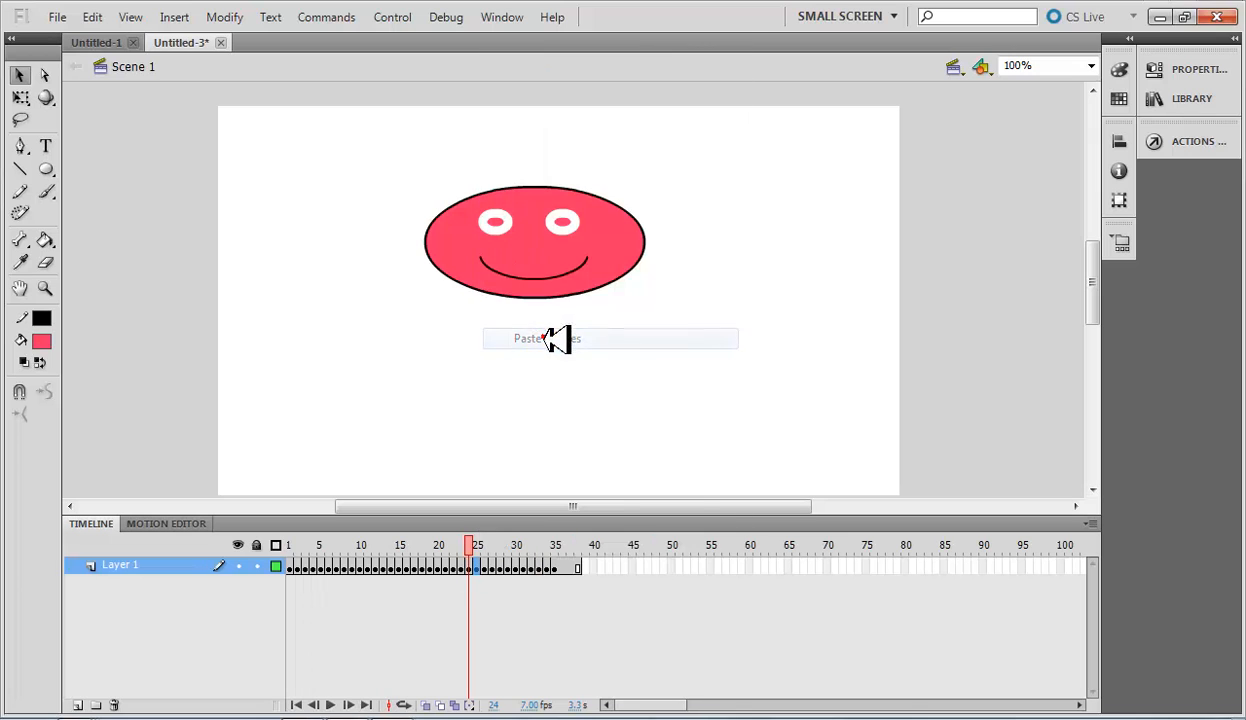
pyautogui.click(582, 568)
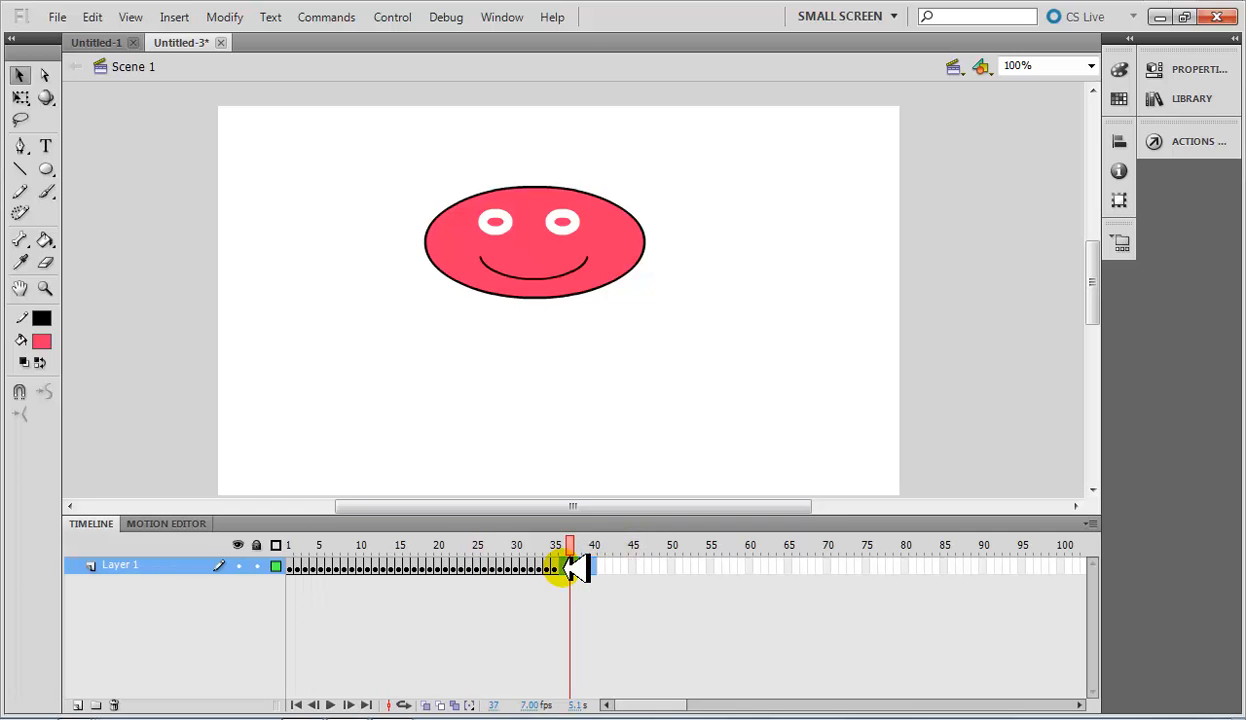
pyautogui.click(562, 568)
pyautogui.rightClick(562, 568)
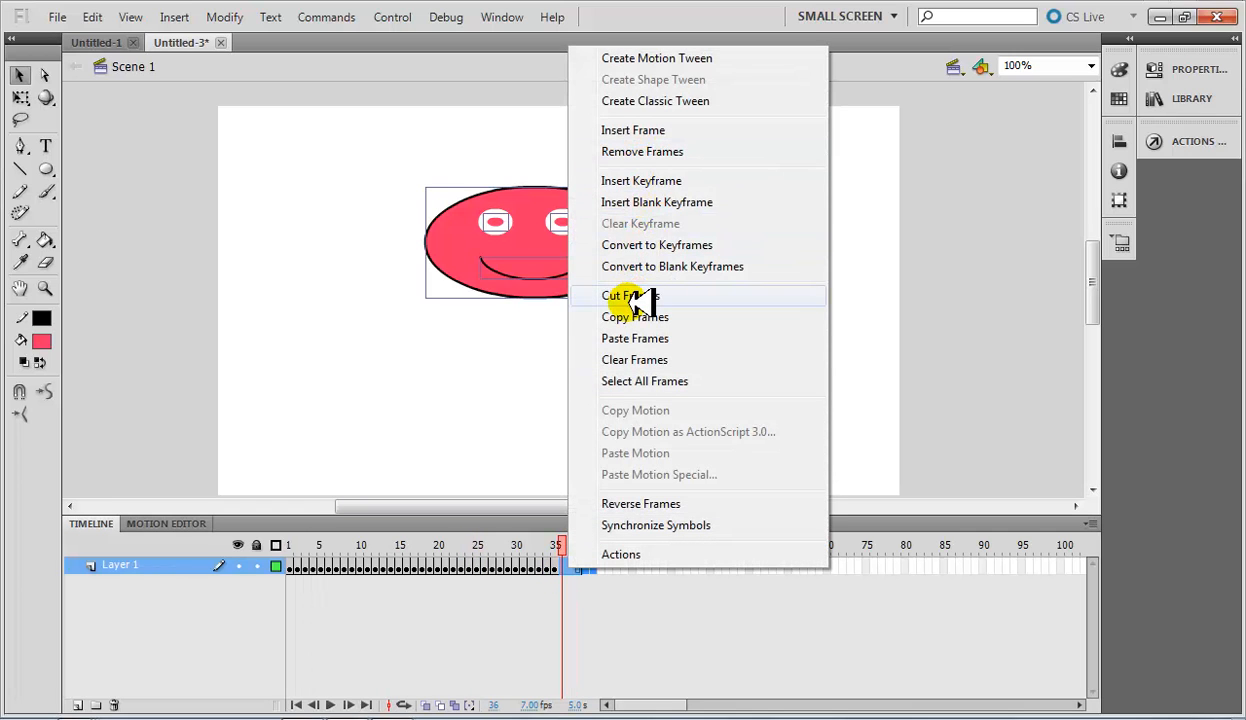
pyautogui.click(662, 152)
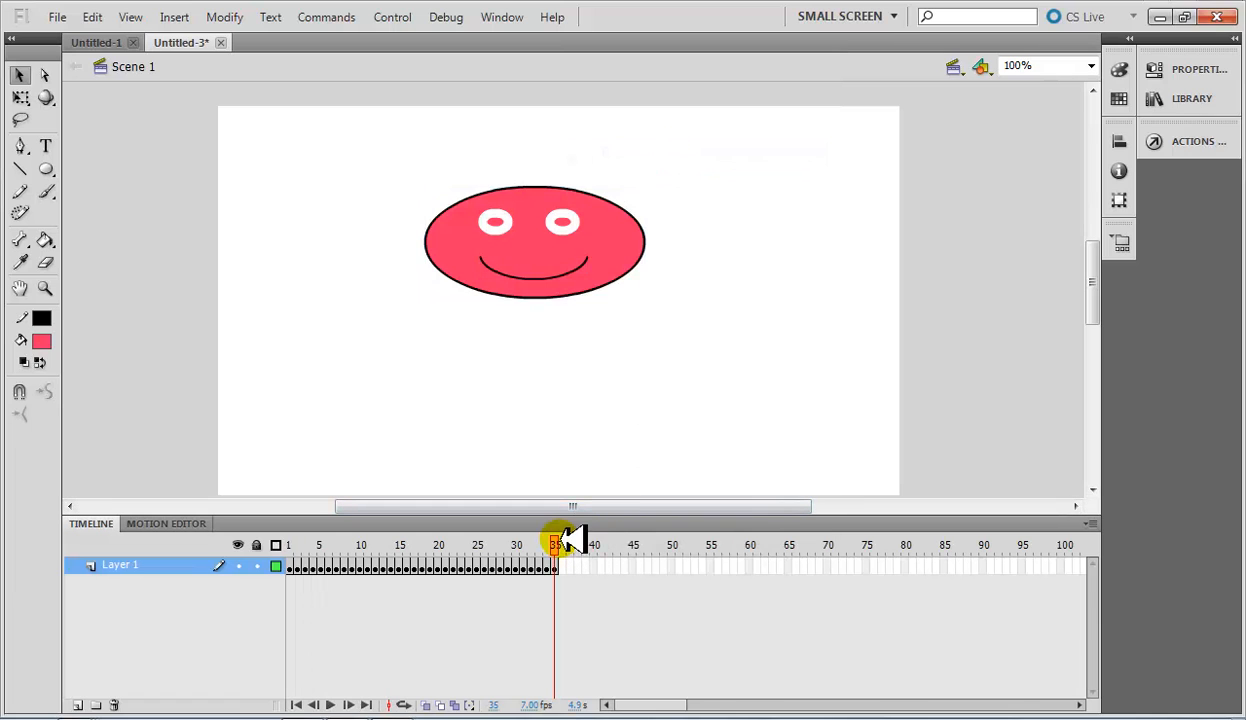
# Return to frame 1 and play the animation through to its last frame.
pyautogui.moveTo(568, 540); pyautogui.dragTo(222, 538)
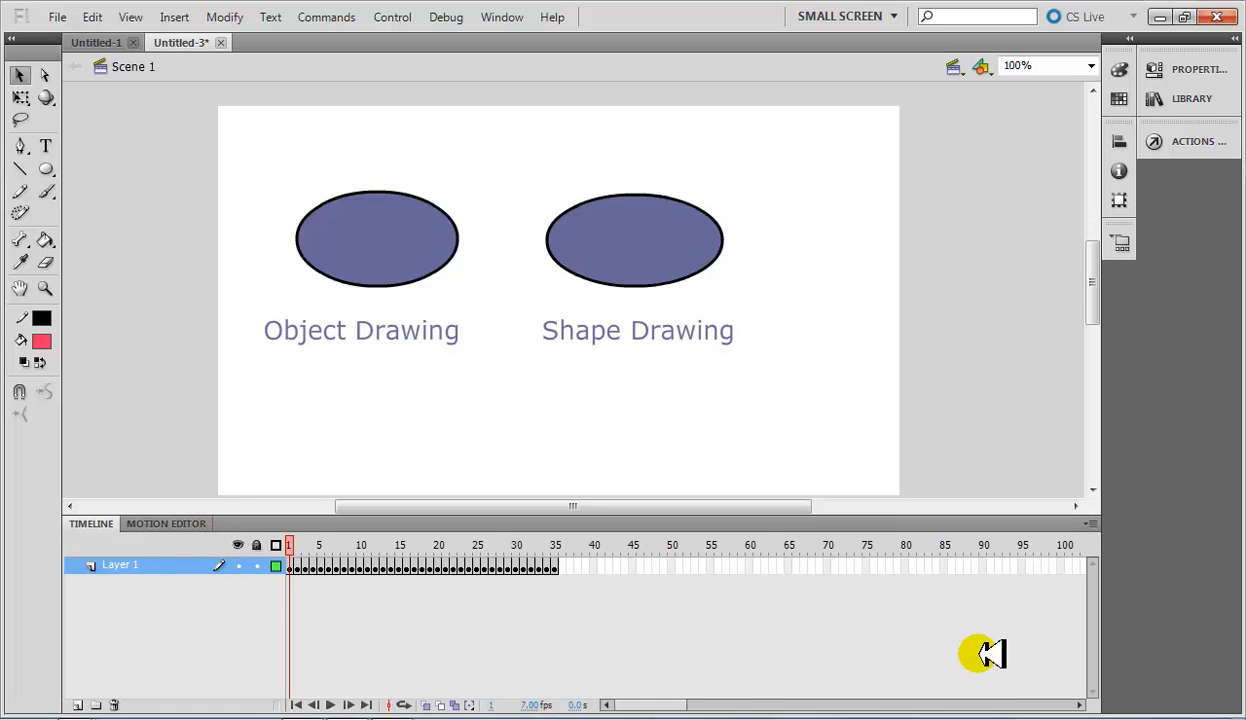
pyautogui.press('Return')
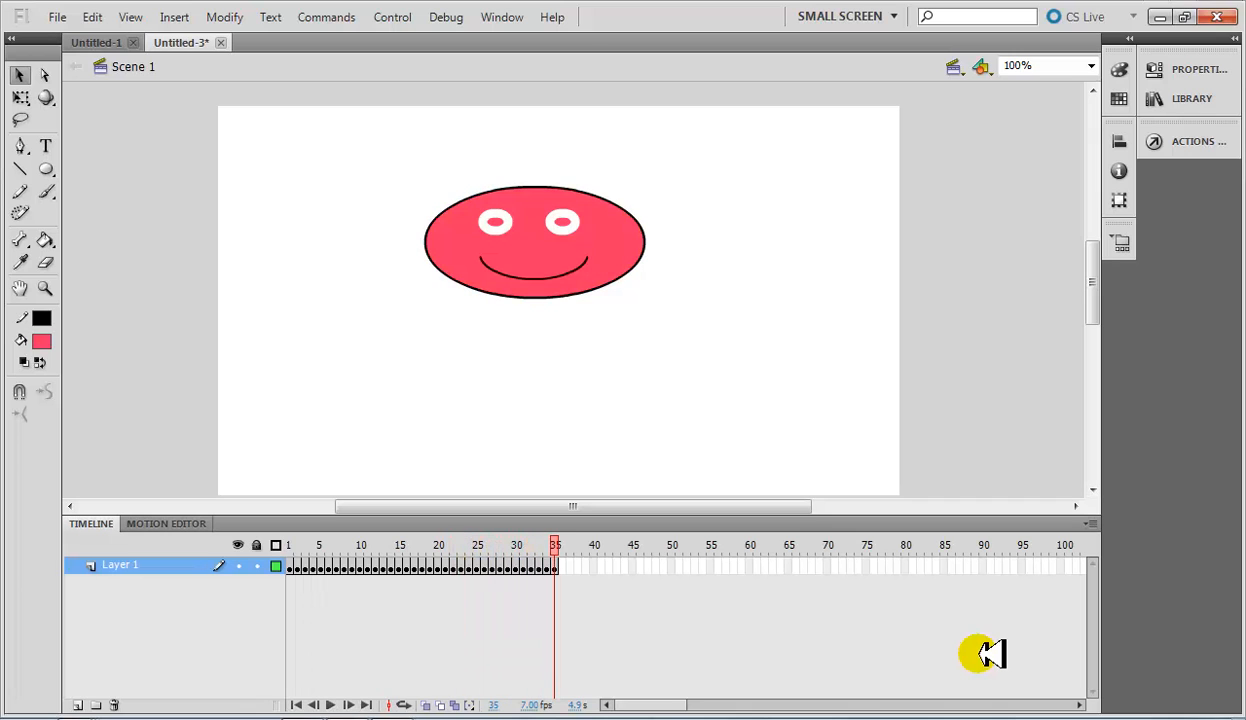
pyautogui.moveTo(556, 545); pyautogui.dragTo(625, 558)
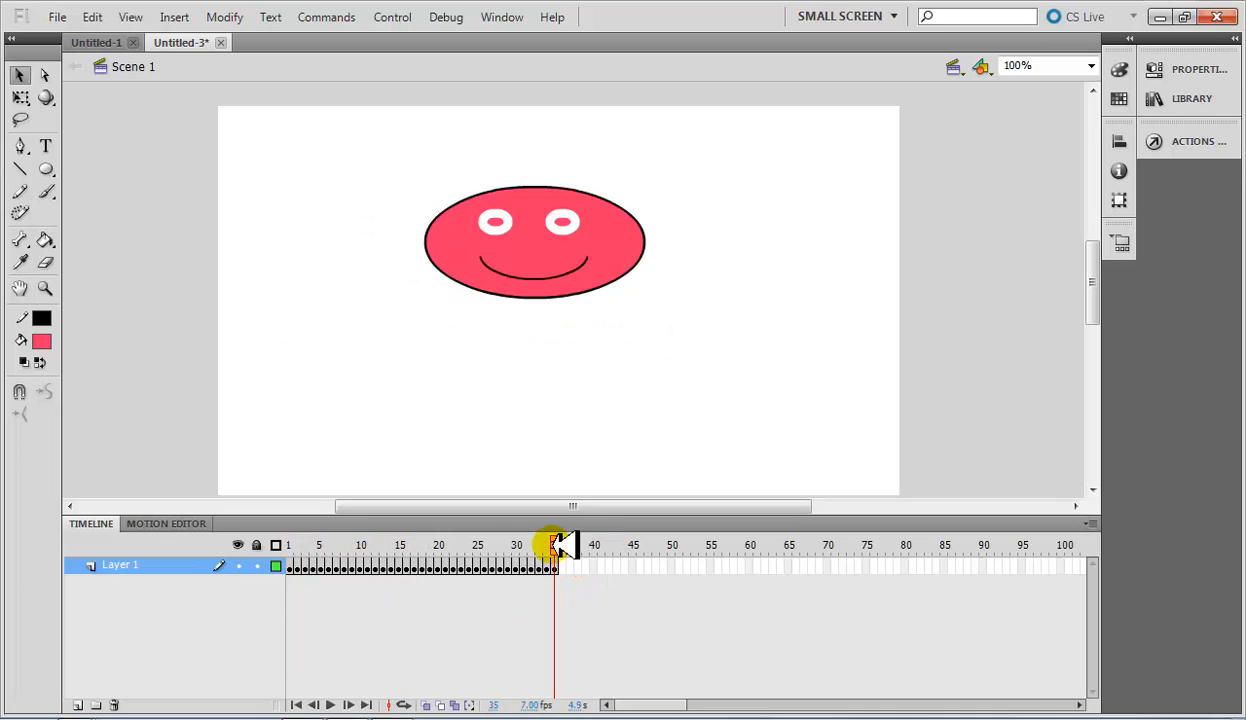
# Select the whole face in frame 35 and move it near the center of the stage.
pyautogui.moveTo(560, 540); pyautogui.dragTo(570, 571)
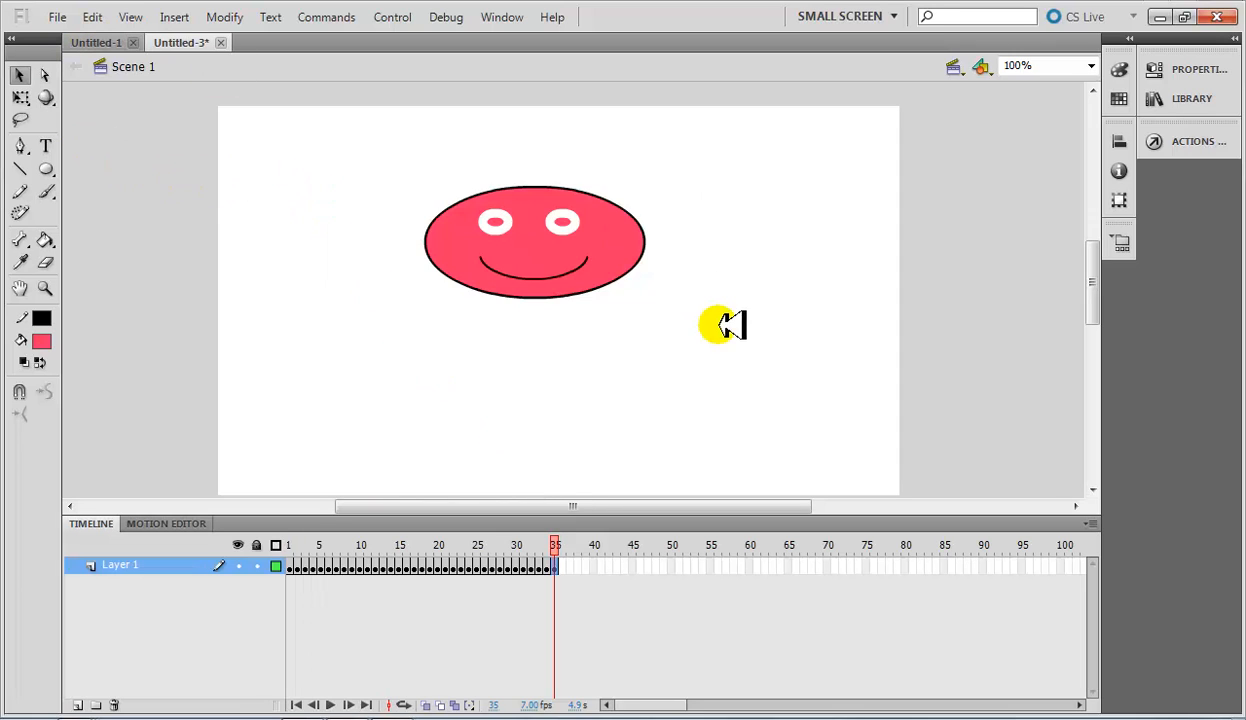
pyautogui.moveTo(718, 324); pyautogui.dragTo(716, 325)
pyautogui.click(642, 337)
pyautogui.moveTo(386, 128); pyautogui.dragTo(682, 308)
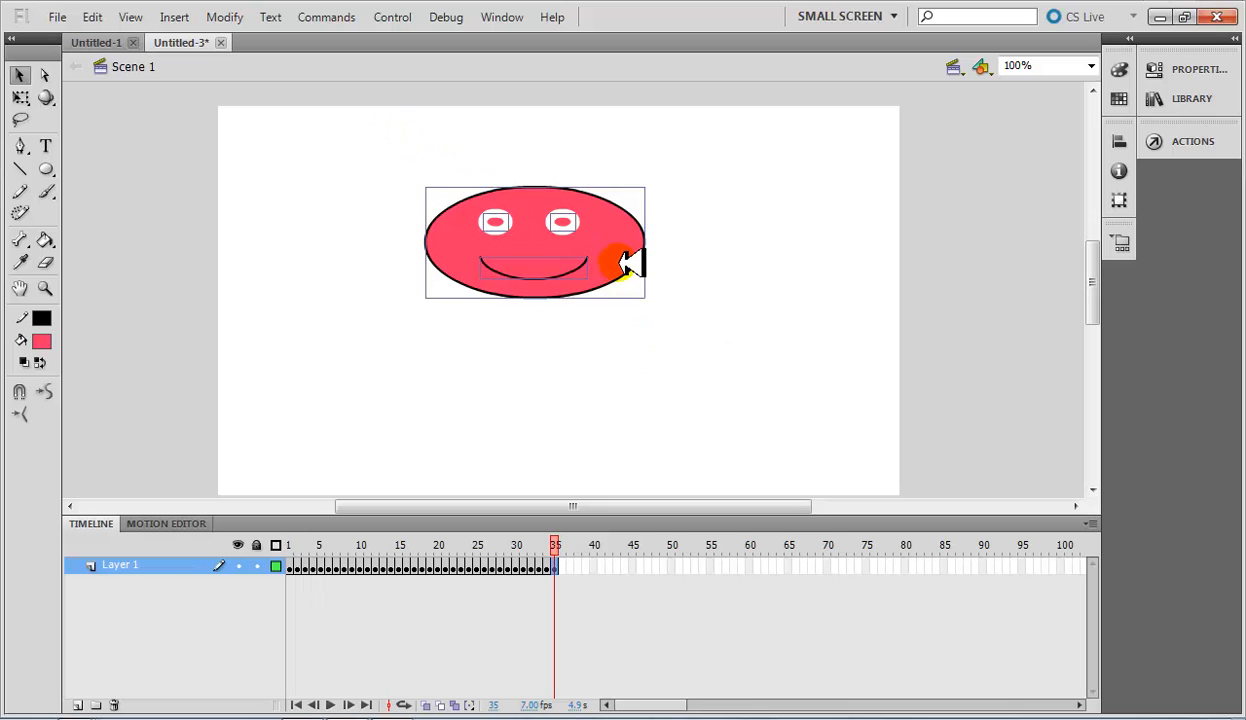
pyautogui.moveTo(628, 263); pyautogui.dragTo(455, 232)
pyautogui.moveTo(395, 204); pyautogui.dragTo(754, 207)
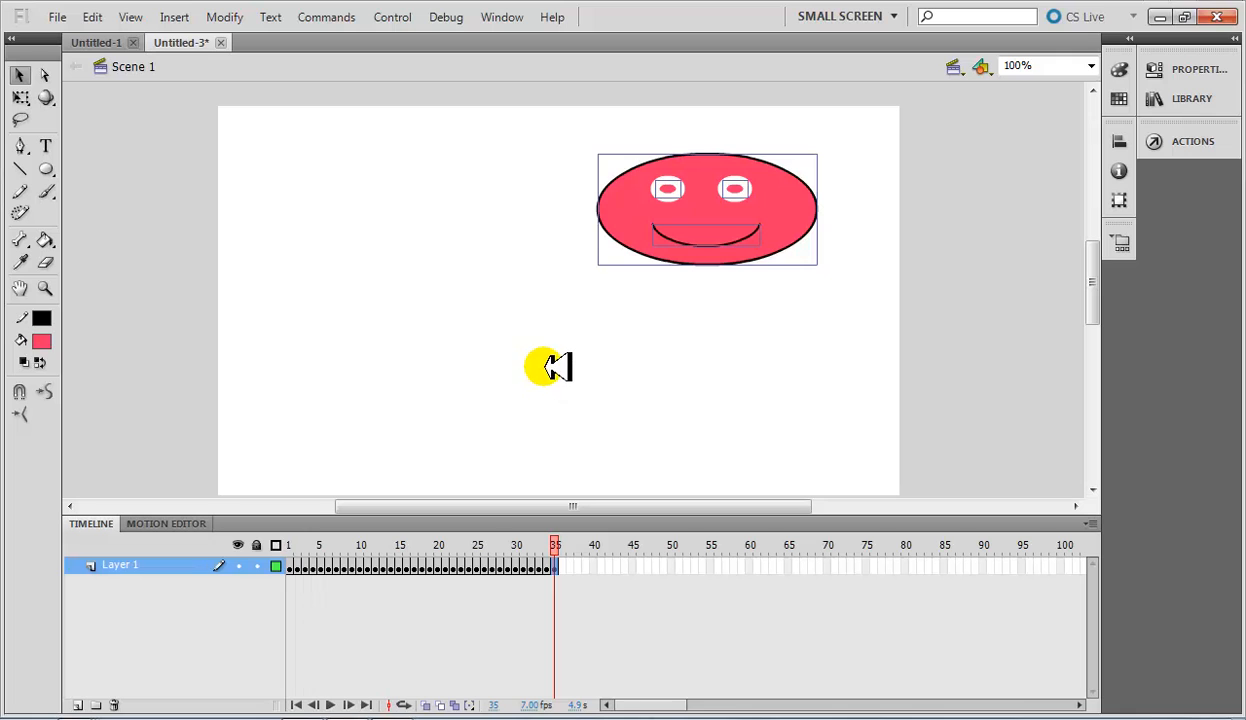
pyautogui.moveTo(712, 222); pyautogui.dragTo(597, 262)
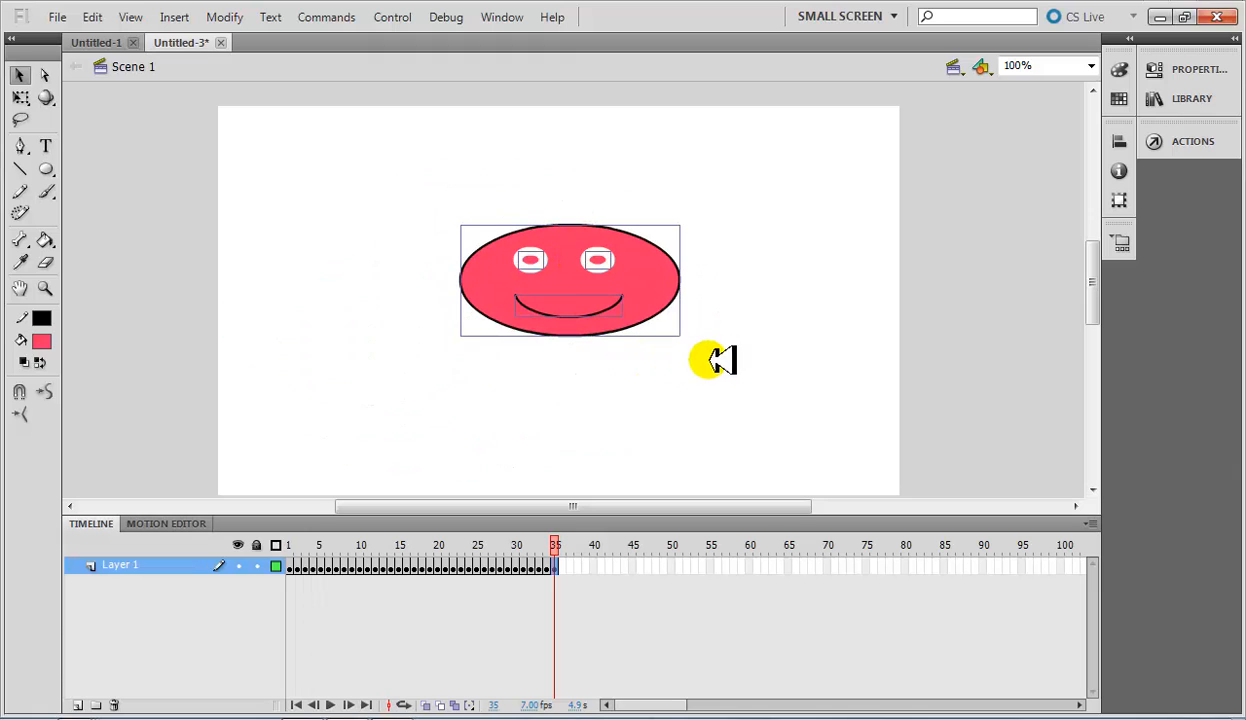
pyautogui.click(717, 356)
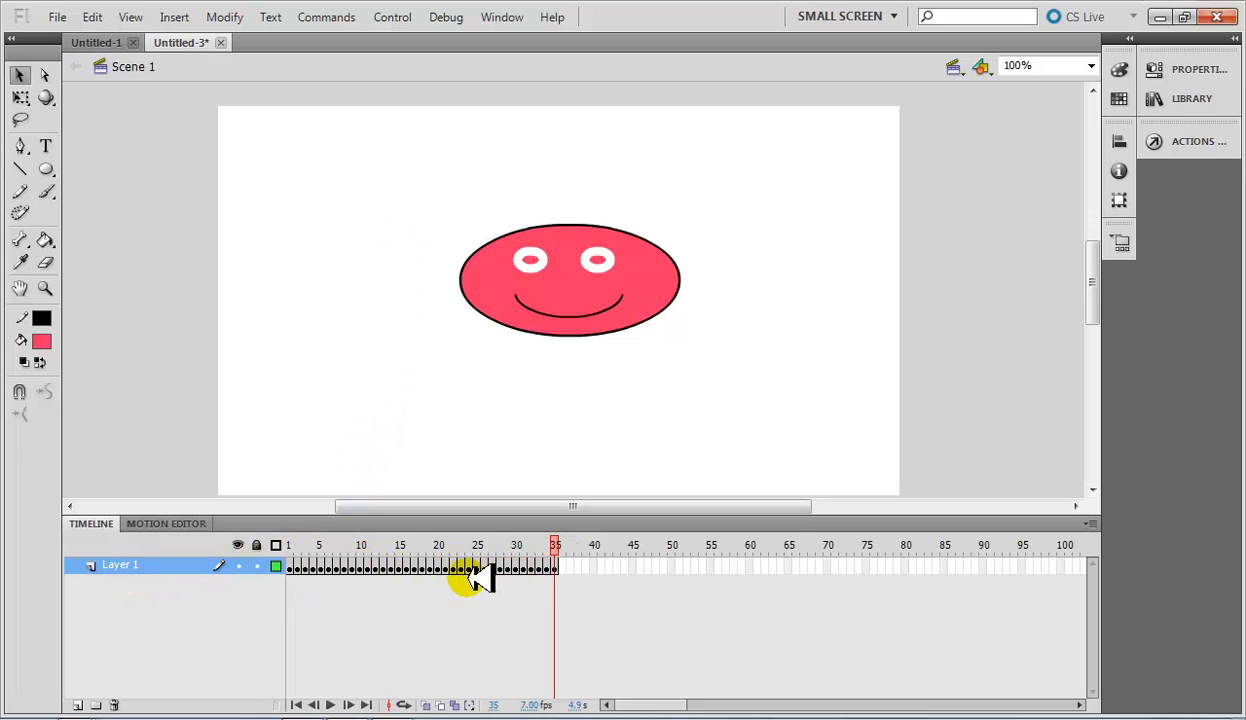
# Insert a keyframe at frame 36 of Layer 1.
pyautogui.click(548, 544)
pyautogui.moveTo(552, 543)
pyautogui.mouseDown()
pyautogui.moveTo(470, 547)
pyautogui.moveTo(572, 552)
pyautogui.mouseUp()
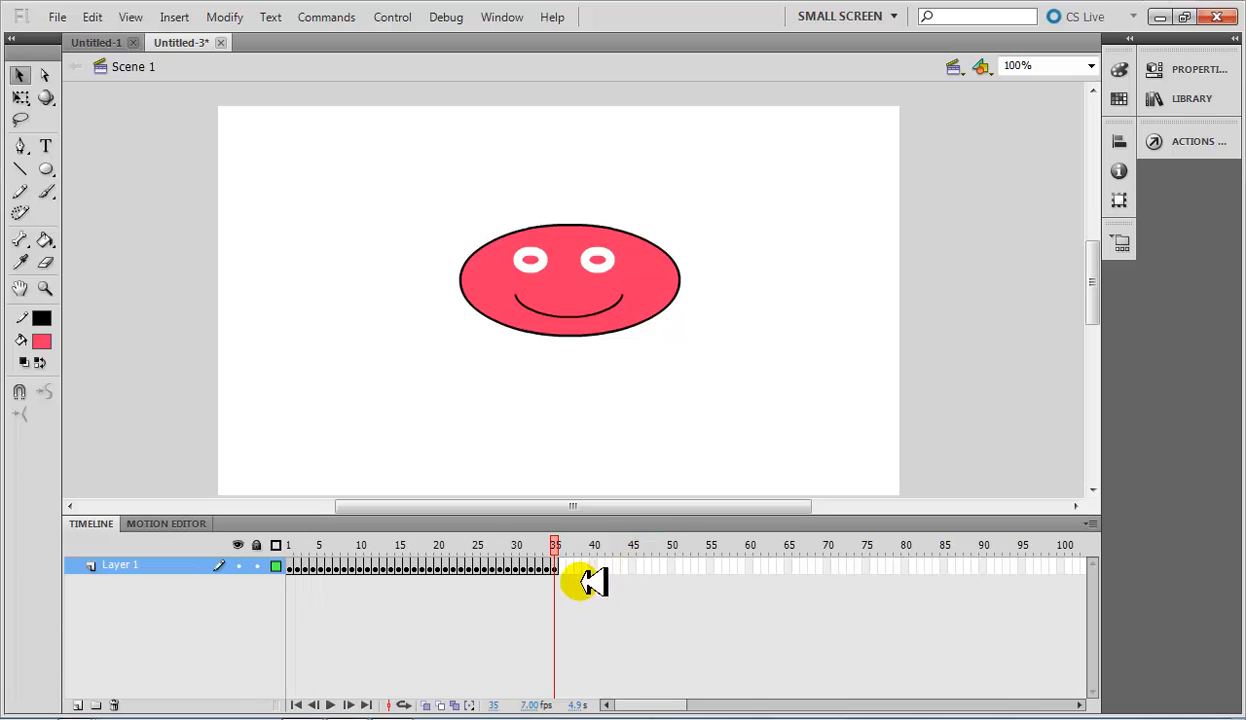
pyautogui.rightClick(563, 567)
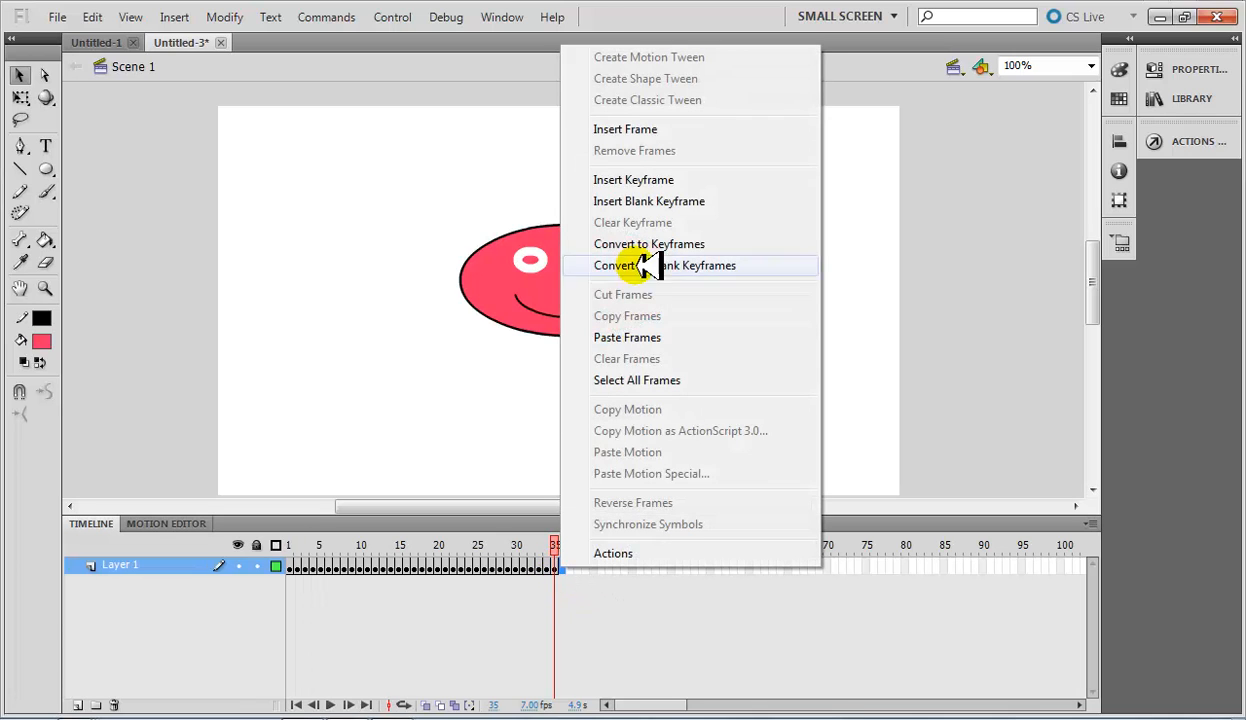
pyautogui.click(645, 174)
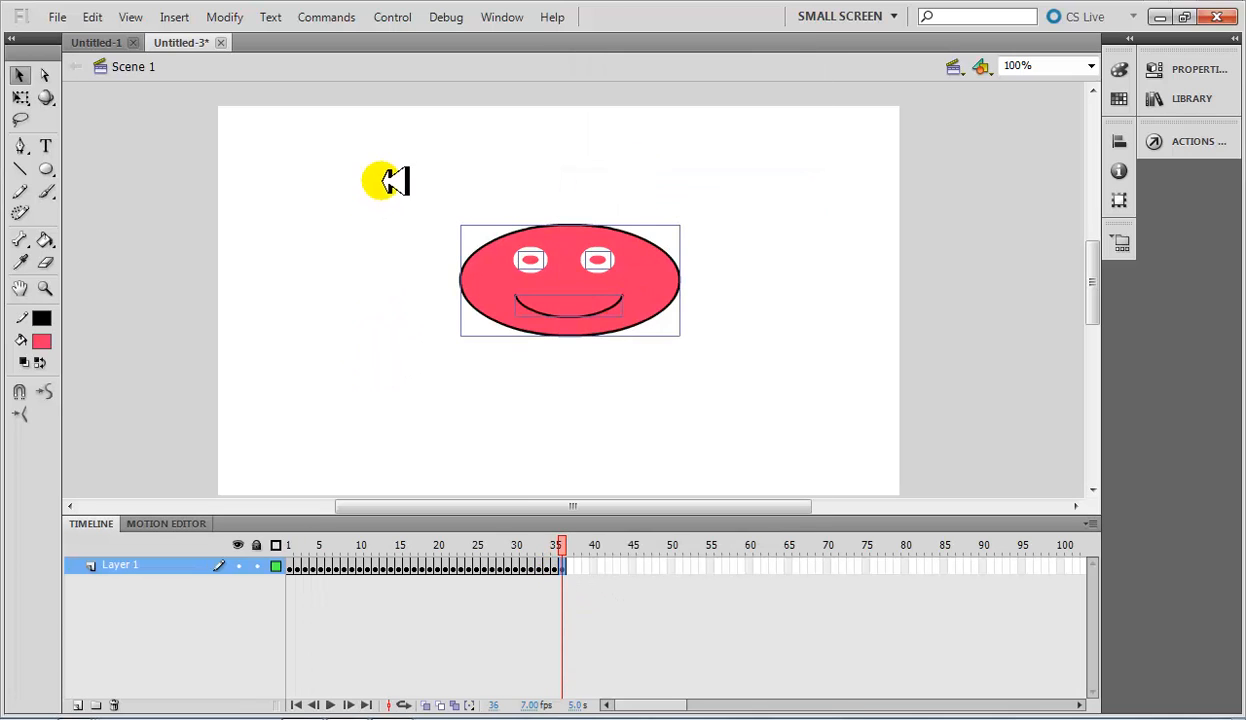
# Select the face artwork in frame 36 and change its fill to turquoise.
pyautogui.click(729, 399)
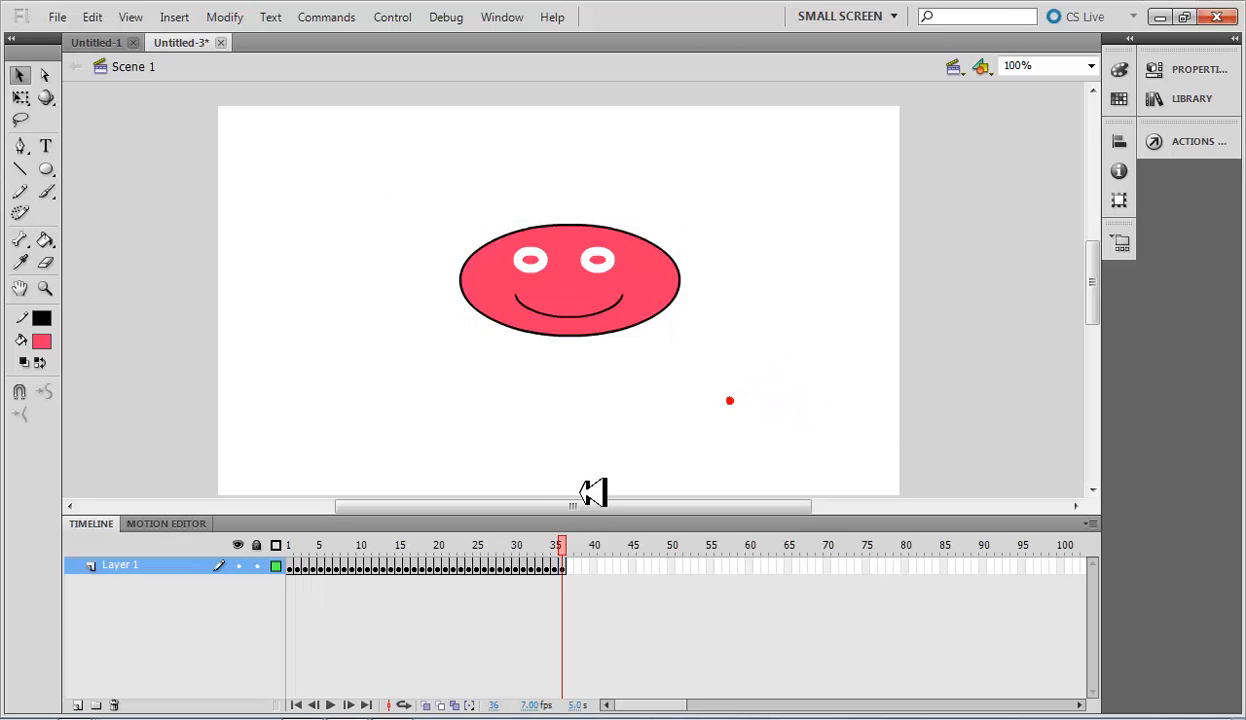
pyautogui.click(566, 567)
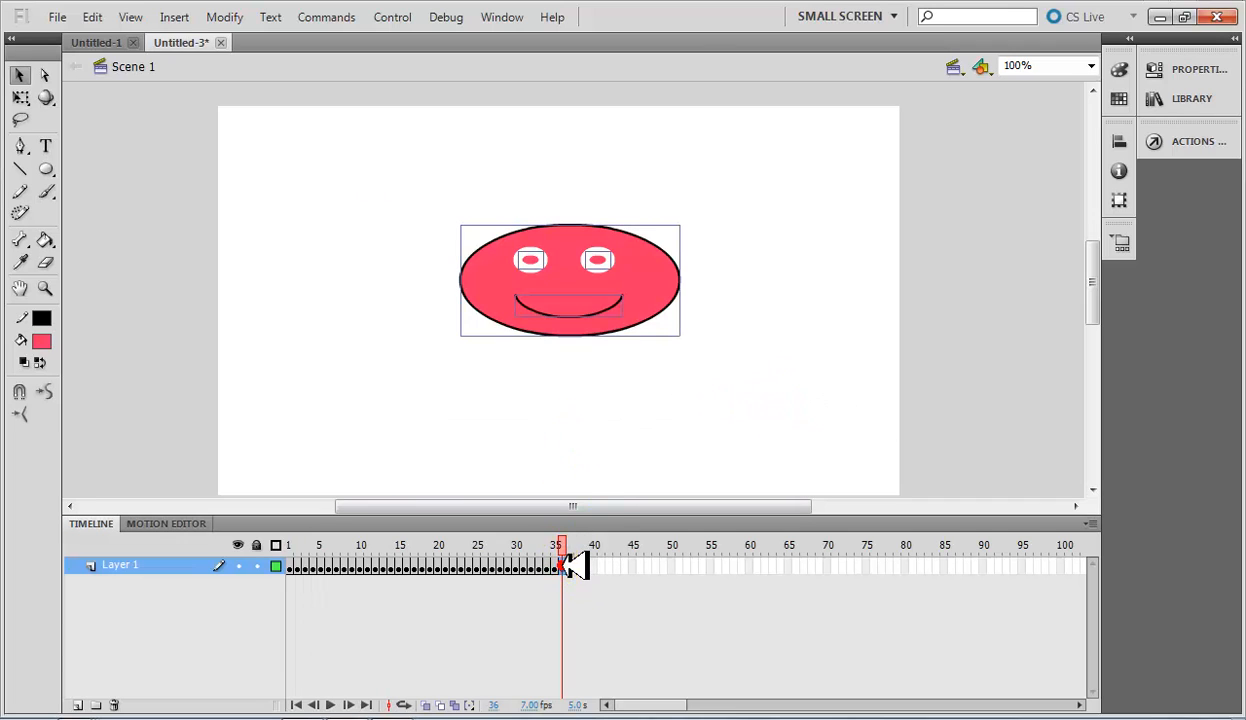
pyautogui.click(41, 342)
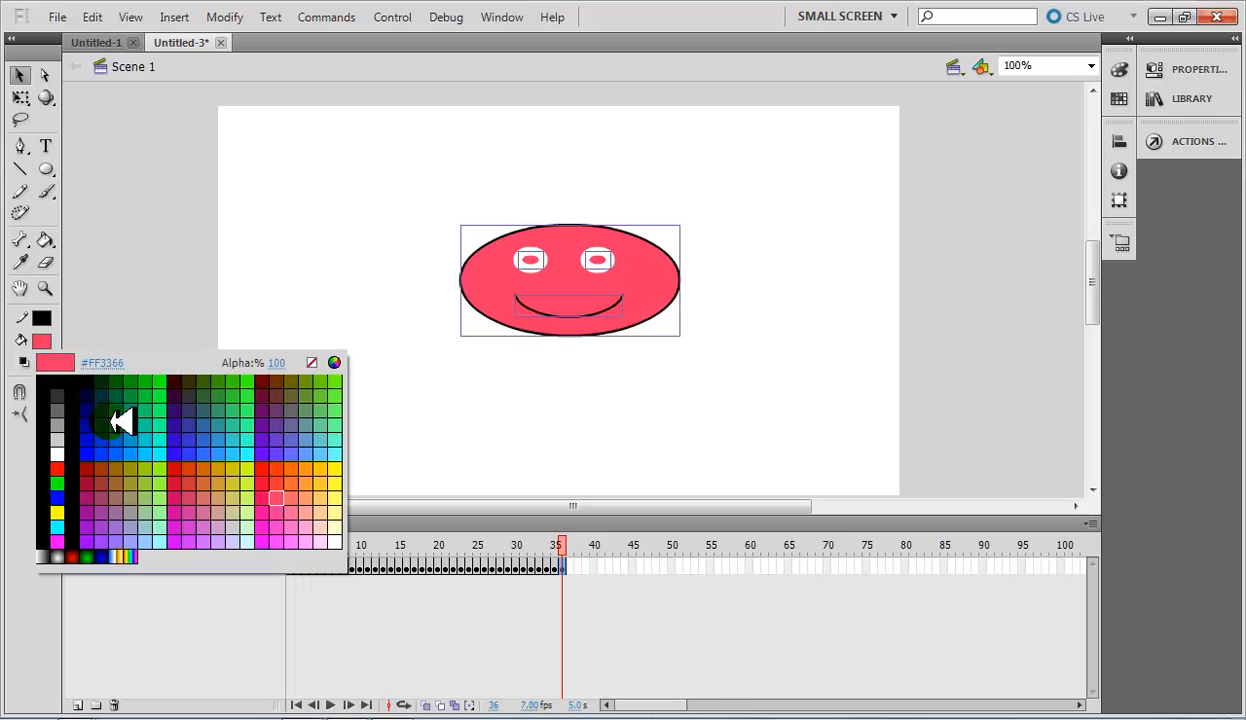
pyautogui.click(166, 440)
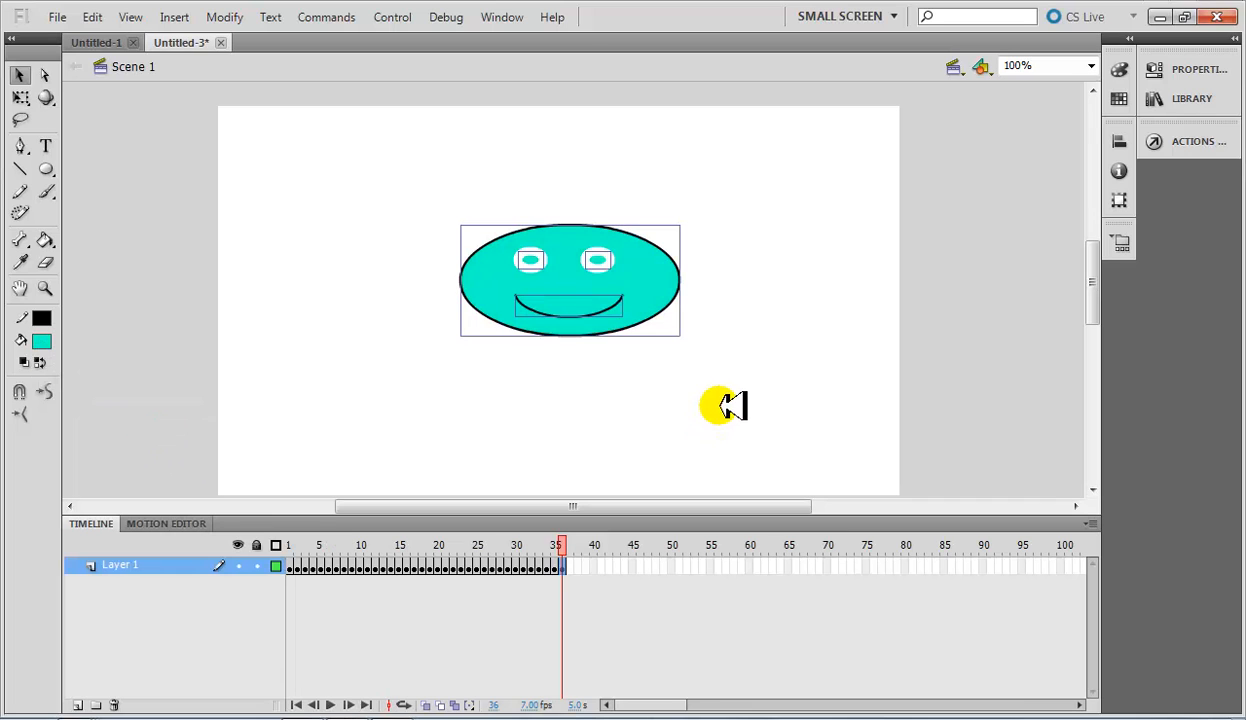
# Rename Layer 1 as Green.
pyautogui.doubleClick(140, 565)
pyautogui.press('capslock')
pyautogui.write('Gre')
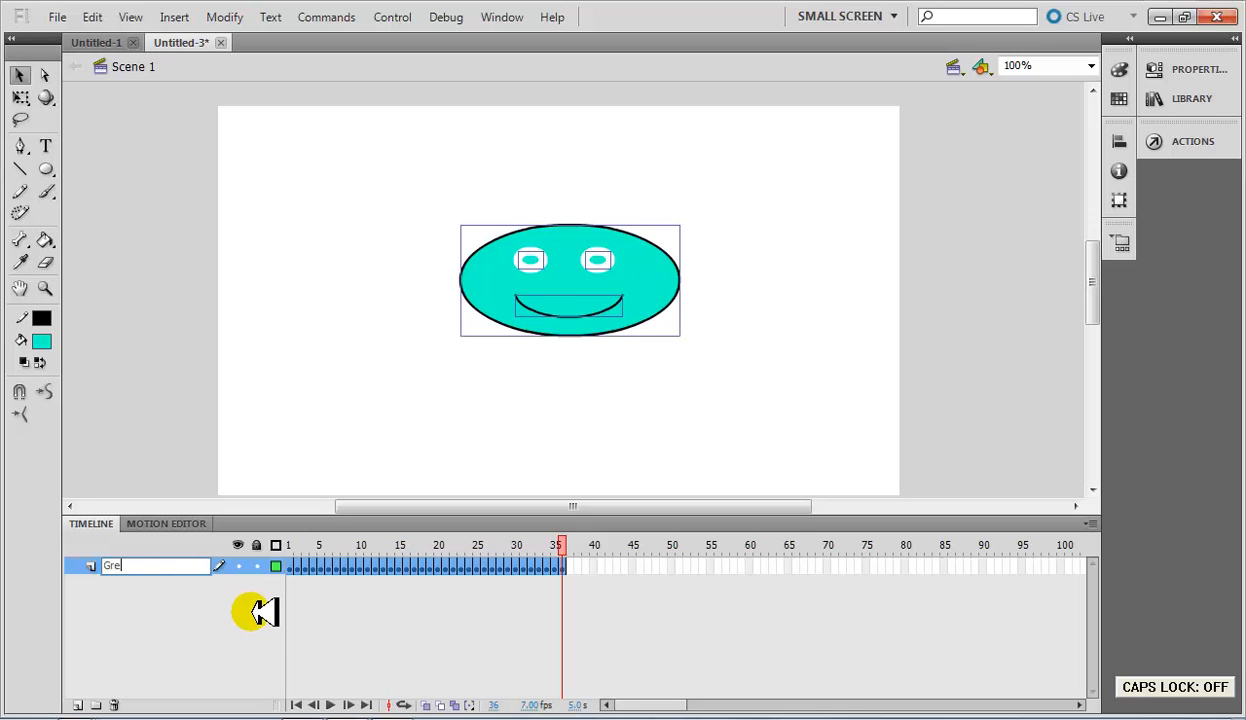
pyautogui.write('en')
pyautogui.press('Return')
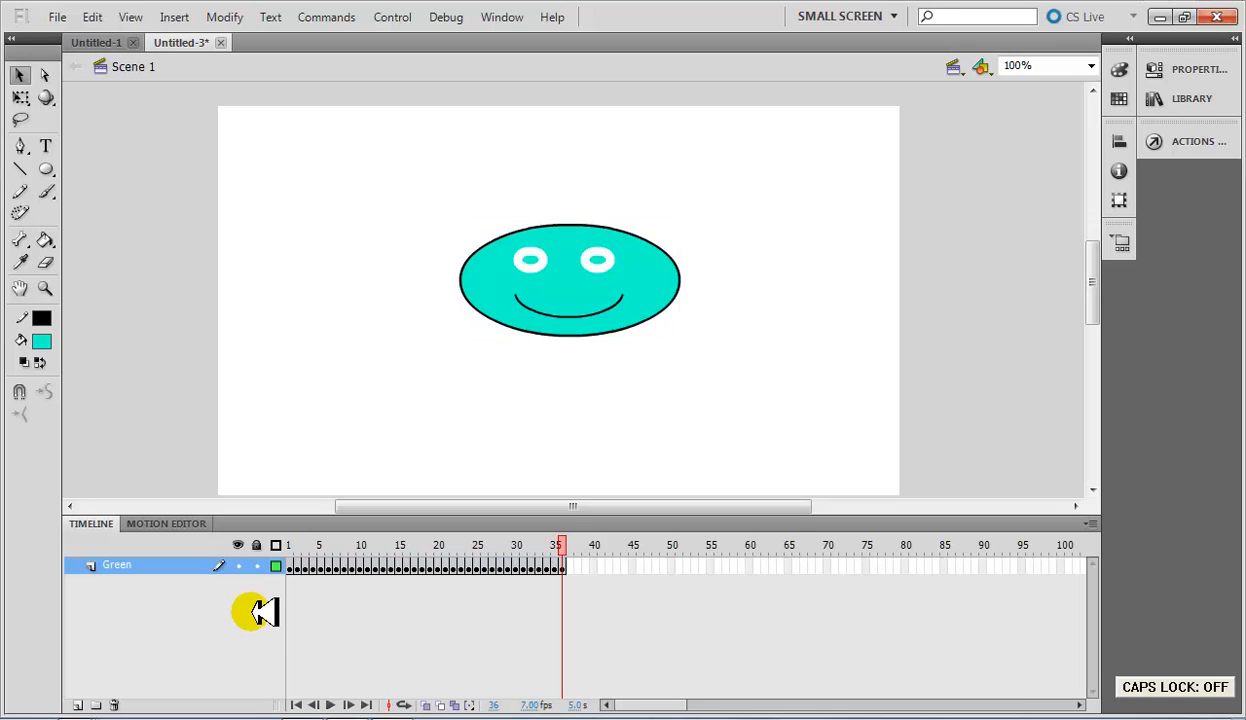
# Add two new layers above Green and name them Blue and Yellow, with Yellow uppermost.
pyautogui.click(80, 703)
pyautogui.click(78, 703)
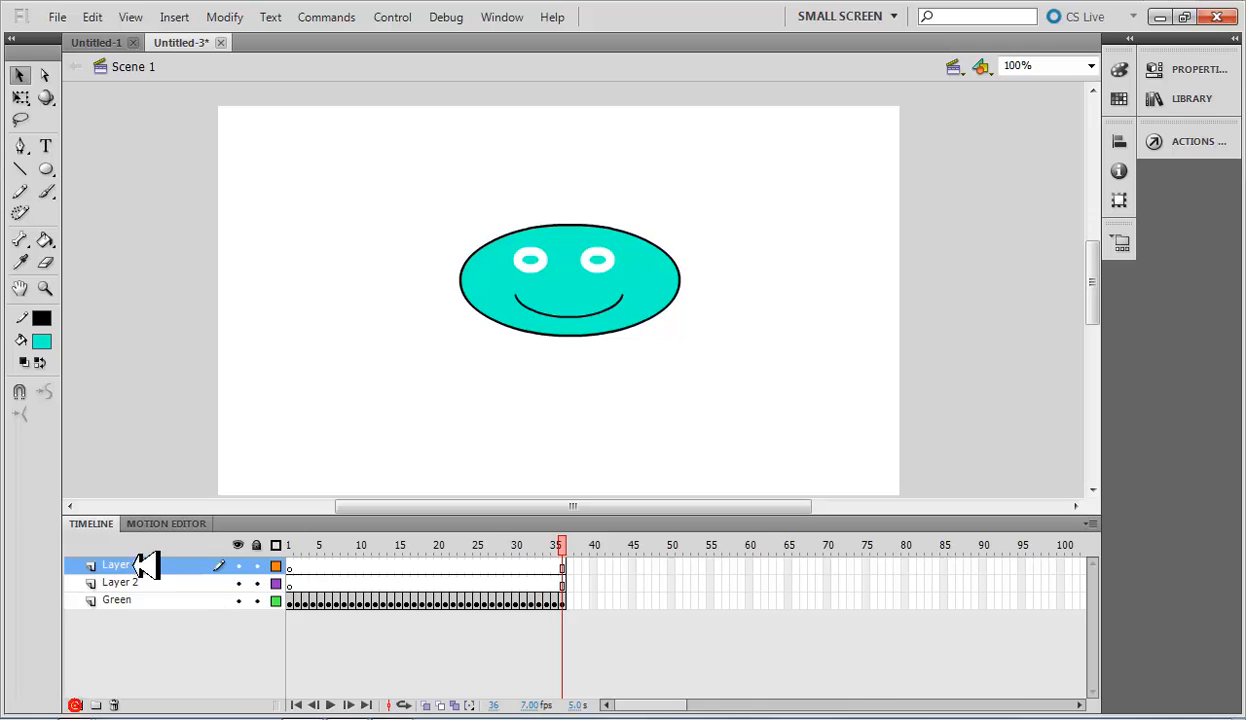
pyautogui.click(150, 582)
pyautogui.doubleClick(128, 582)
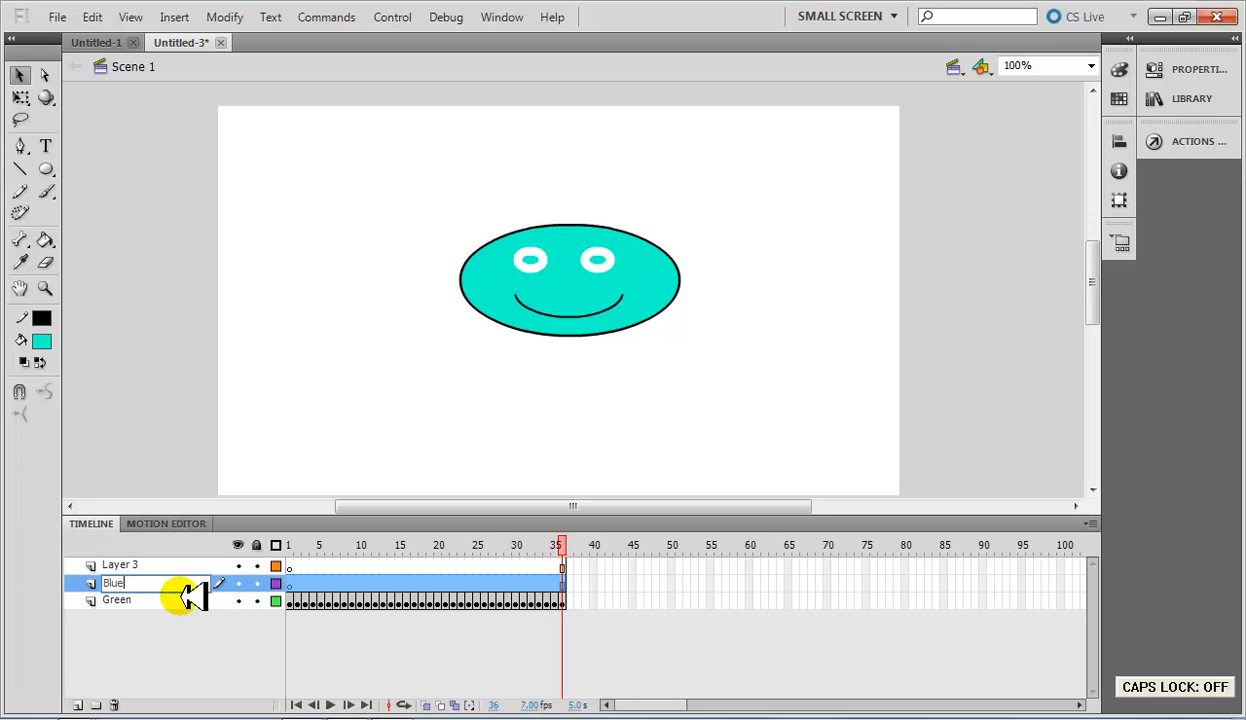
pyautogui.write('Blue')
pyautogui.doubleClick(148, 566)
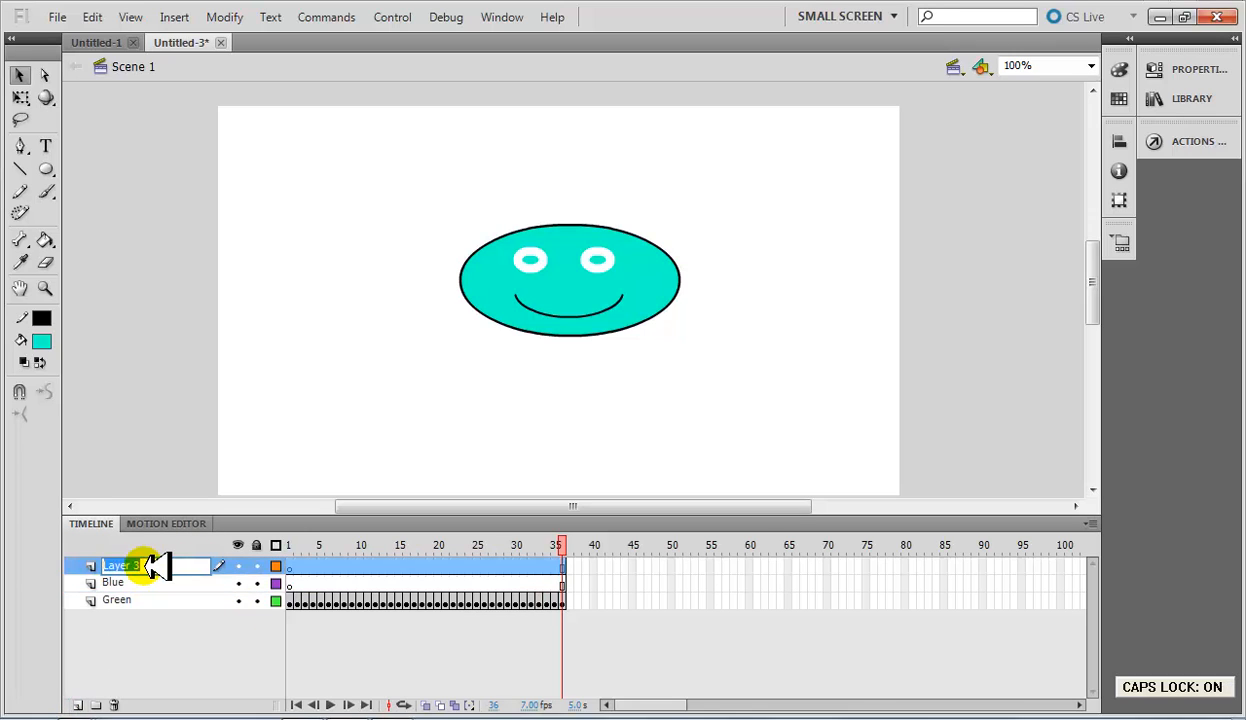
pyautogui.write('Yellow')
pyautogui.press('Return')
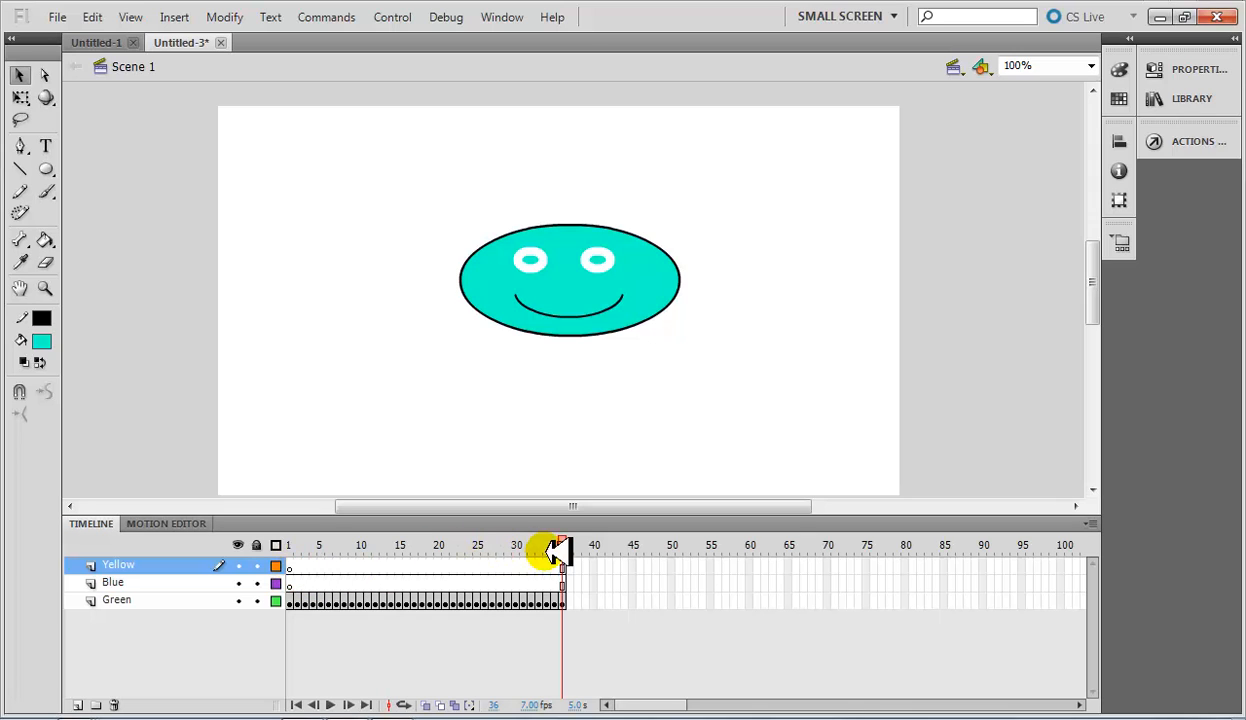
# Examine the frames of the Yellow, Blue and Green layers by scrubbing the timeline between frames 1 and 36.
pyautogui.click(290, 567)
pyautogui.click(563, 567)
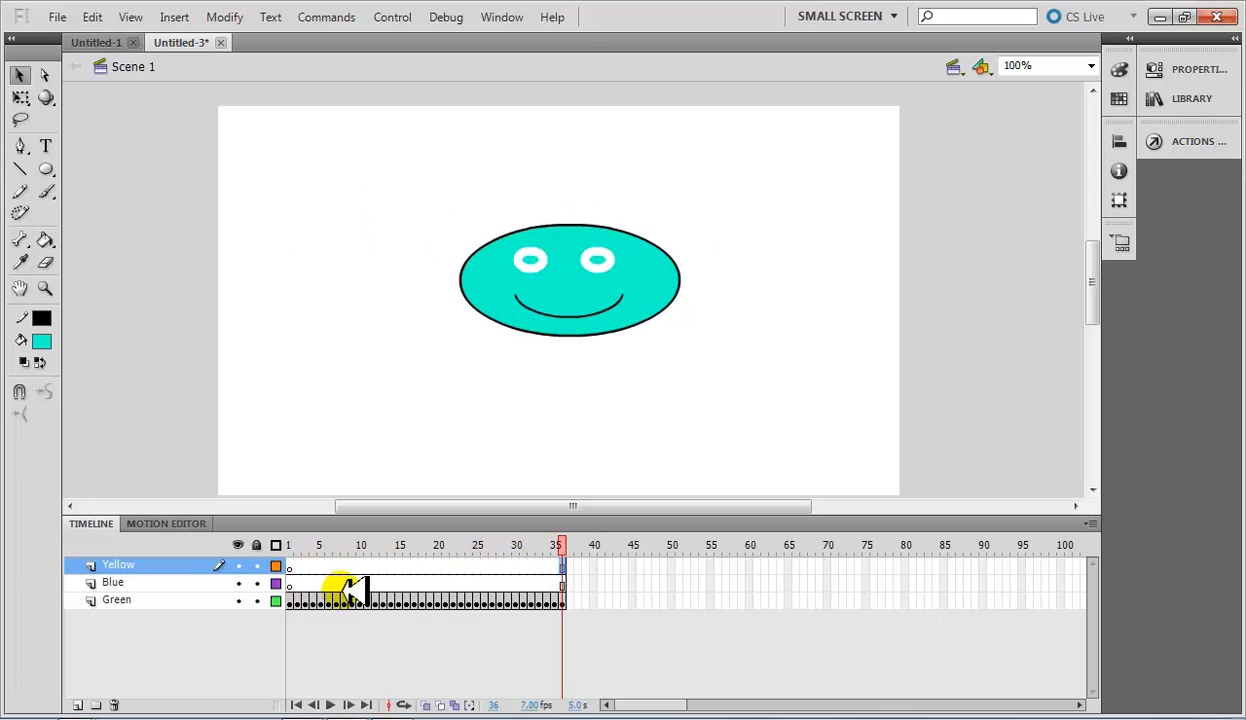
pyautogui.click(285, 587)
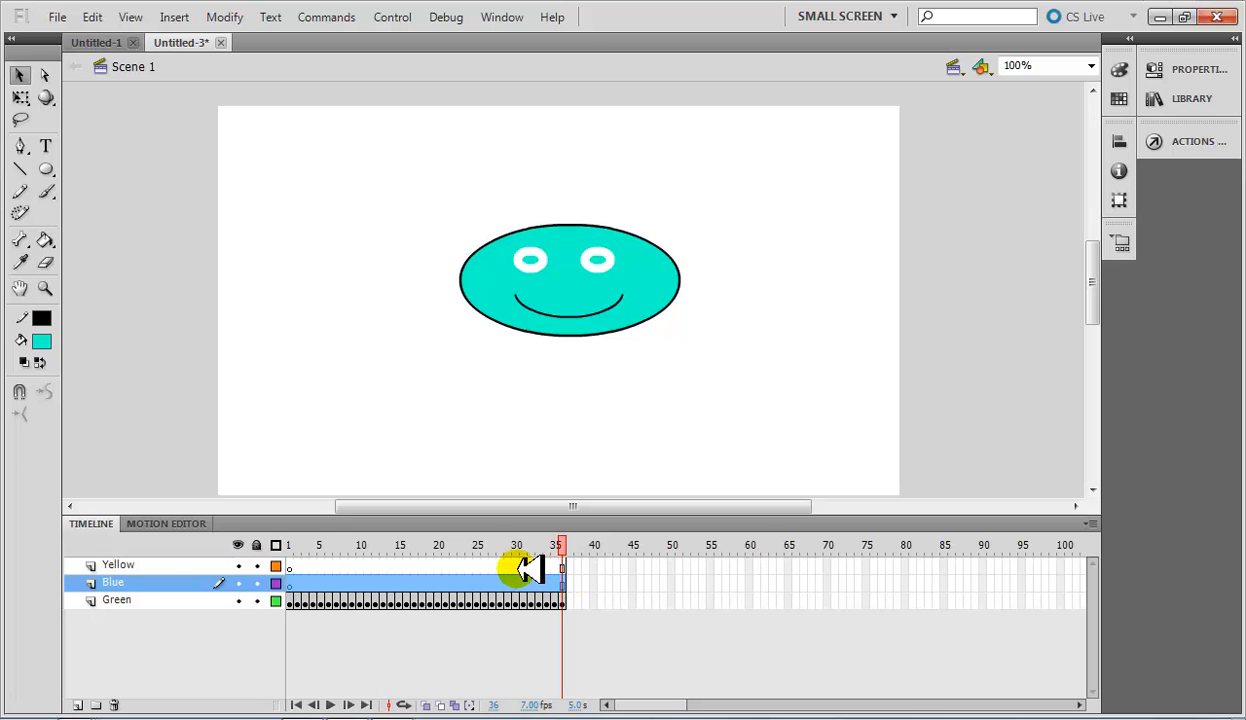
pyautogui.click(515, 567)
pyautogui.moveTo(516, 545); pyautogui.dragTo(292, 557)
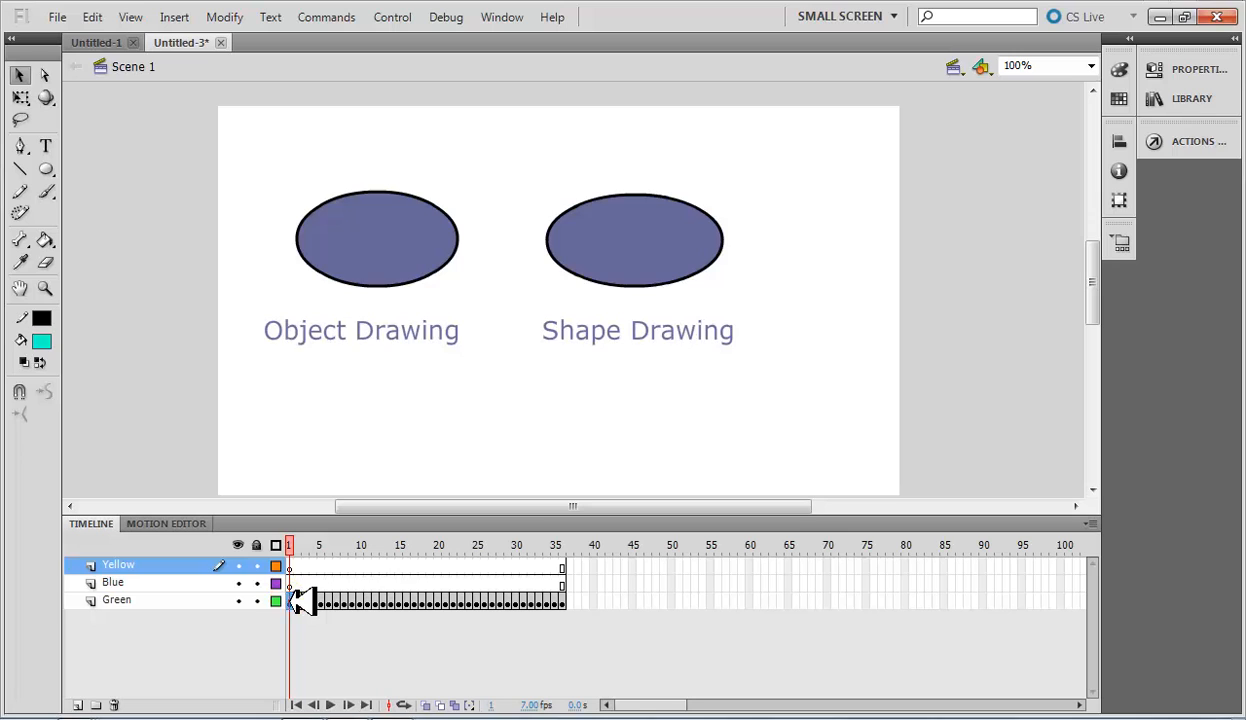
pyautogui.click(300, 600)
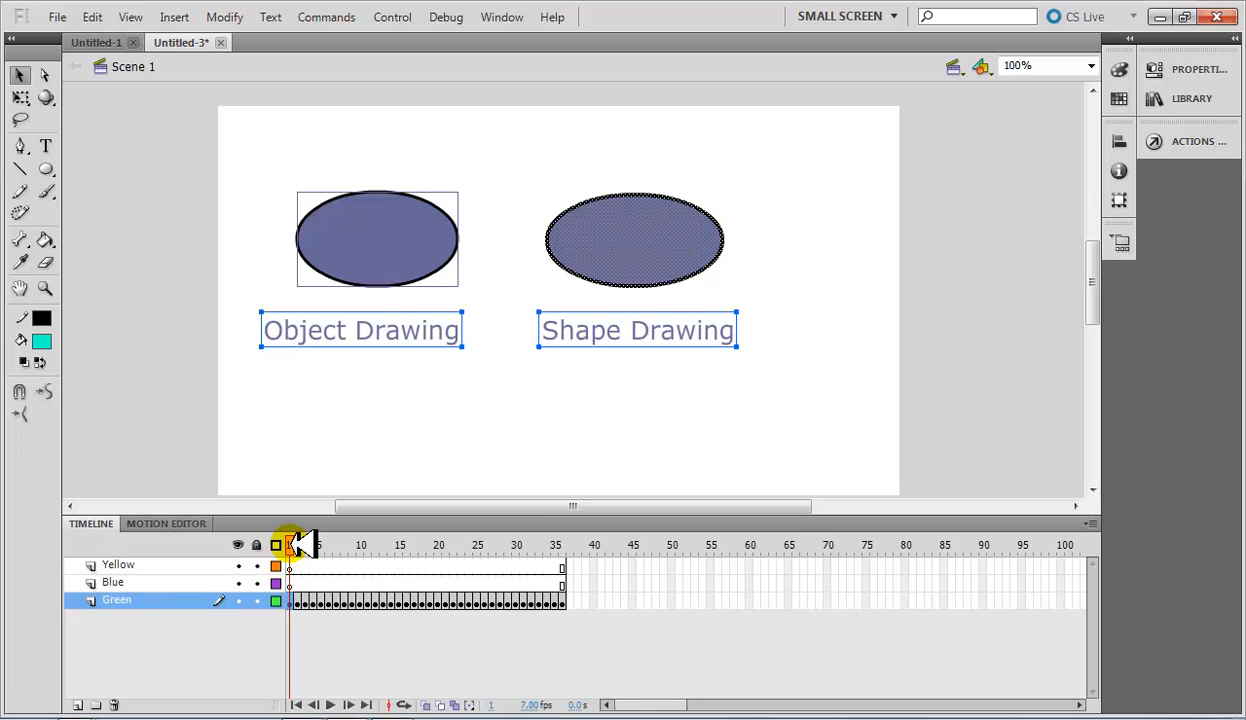
pyautogui.moveTo(300, 545); pyautogui.dragTo(585, 605)
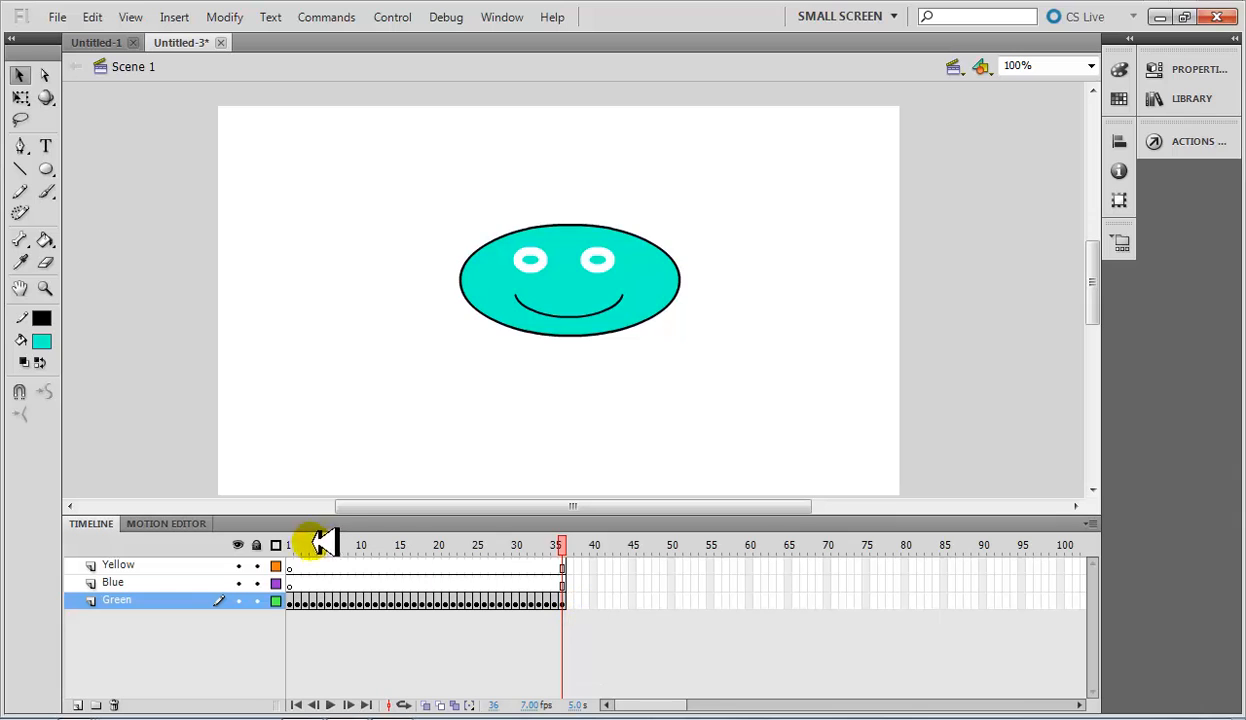
# Insert a blank keyframe at frame 36 of the Blue layer.
pyautogui.moveTo(295, 549)
pyautogui.mouseDown()
pyautogui.moveTo(292, 578)
pyautogui.moveTo(290, 565)
pyautogui.moveTo(308, 578)
pyautogui.moveTo(312, 563)
pyautogui.mouseUp()
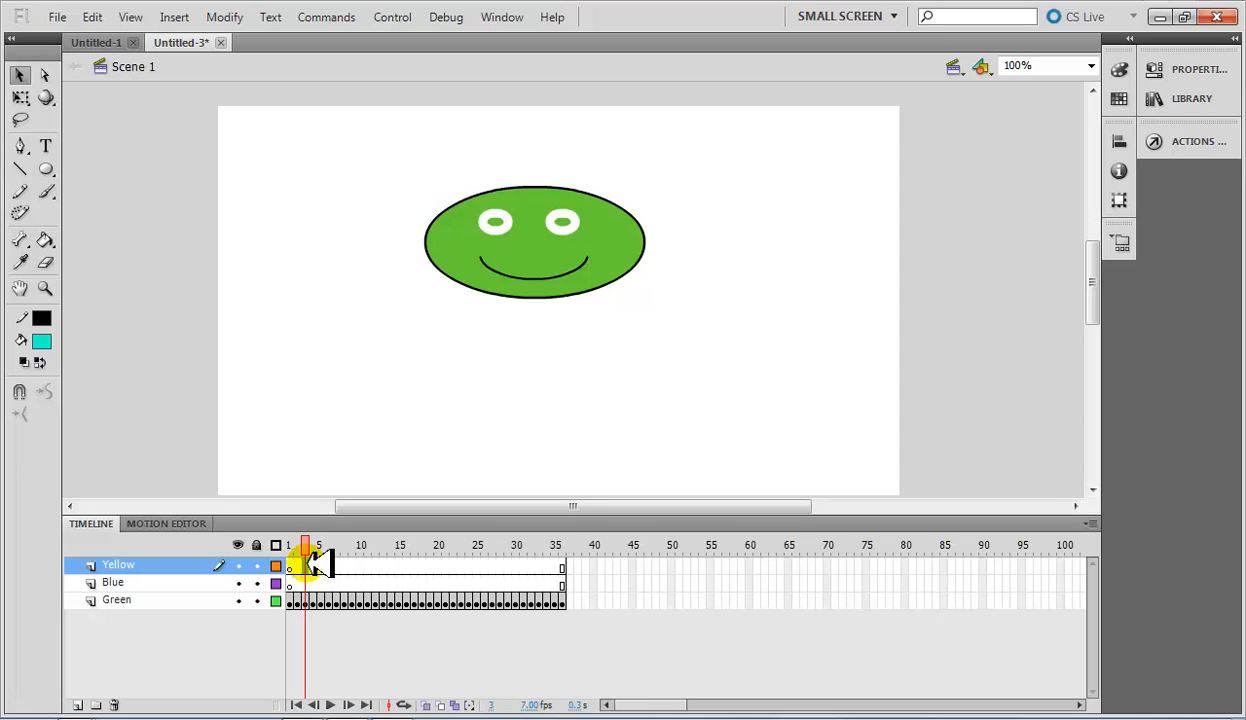
pyautogui.click(564, 600)
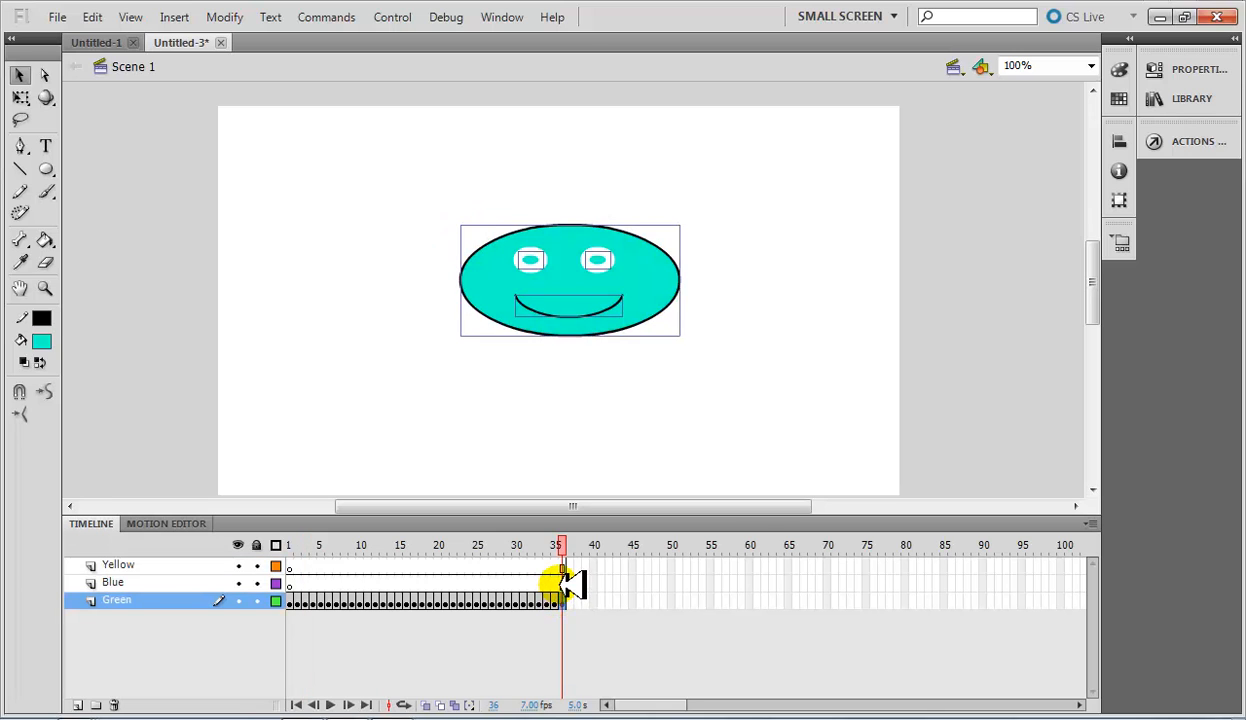
pyautogui.click(564, 583)
pyautogui.rightClick(568, 580)
pyautogui.click(568, 591)
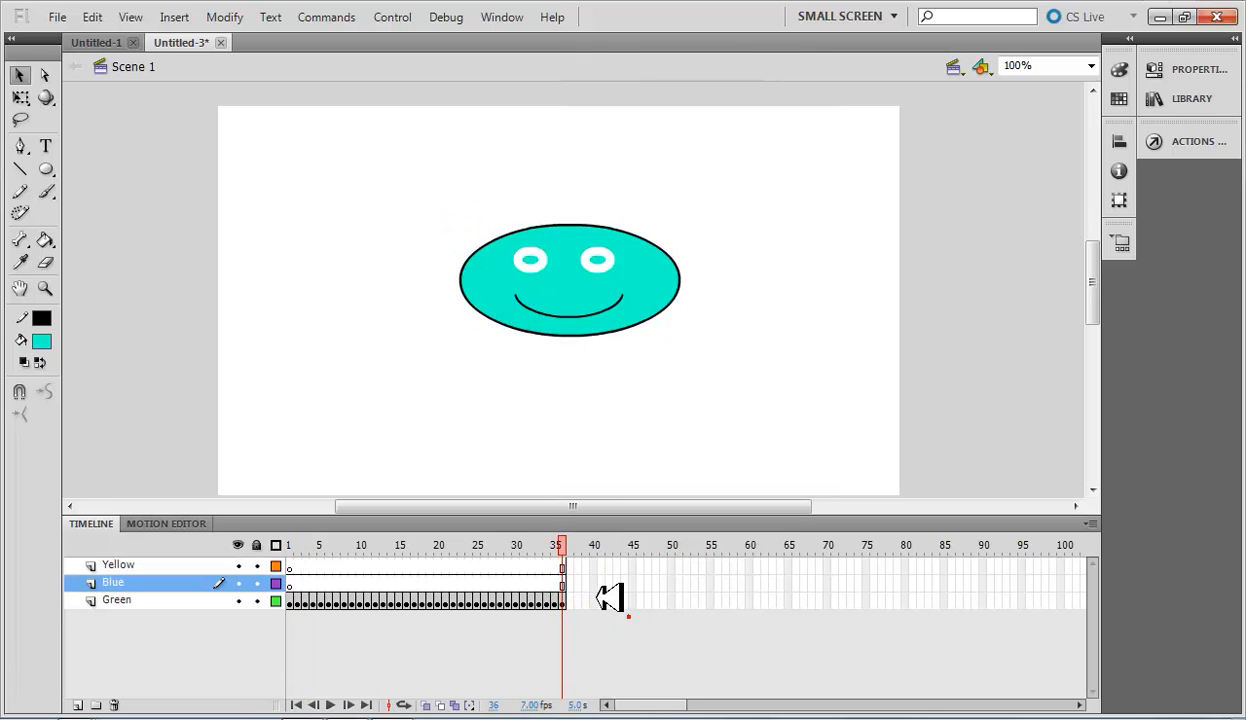
pyautogui.rightClick(566, 586)
pyautogui.click(712, 222)
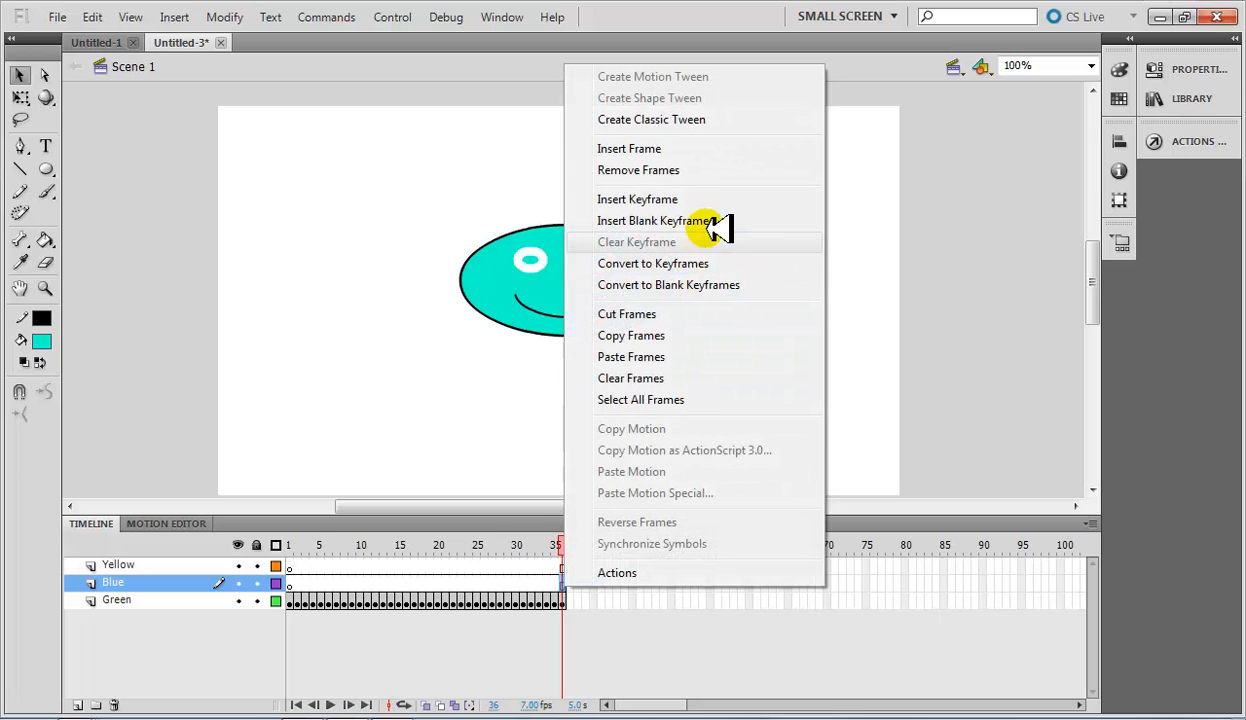
# Insert a keyframe at frame 36 of the Yellow layer.
pyautogui.click(564, 548)
pyautogui.rightClick(564, 567)
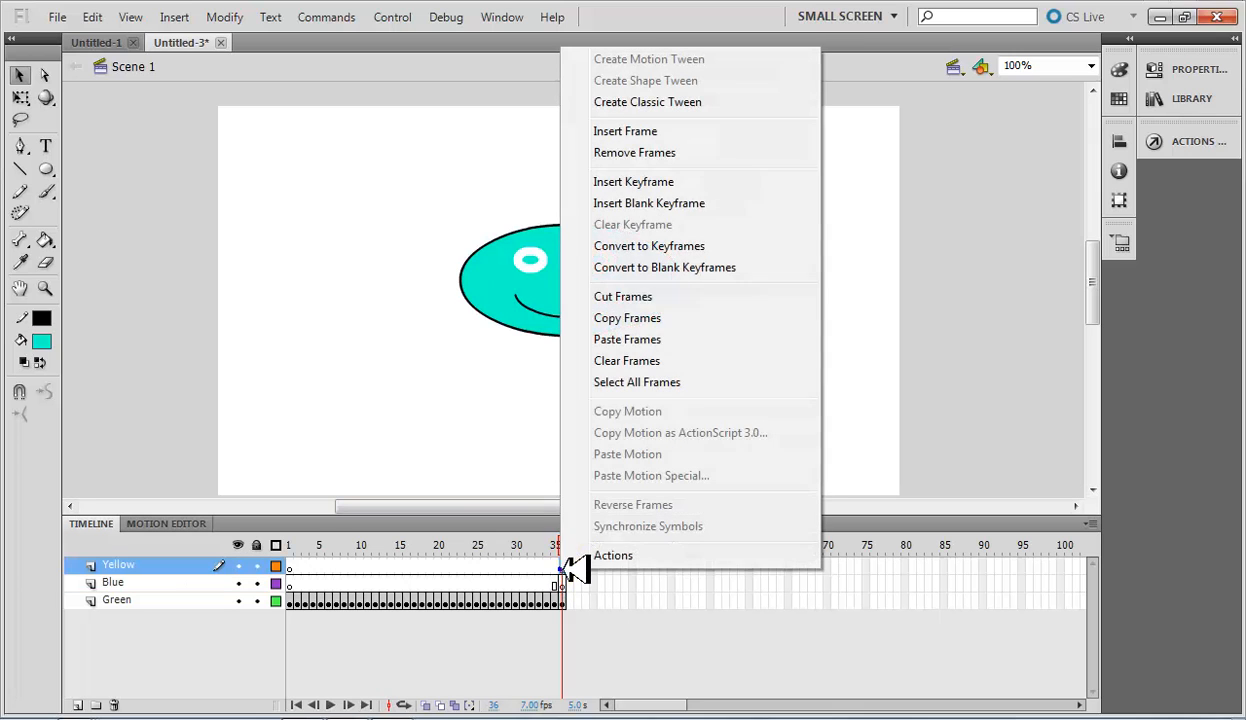
pyautogui.click(640, 182)
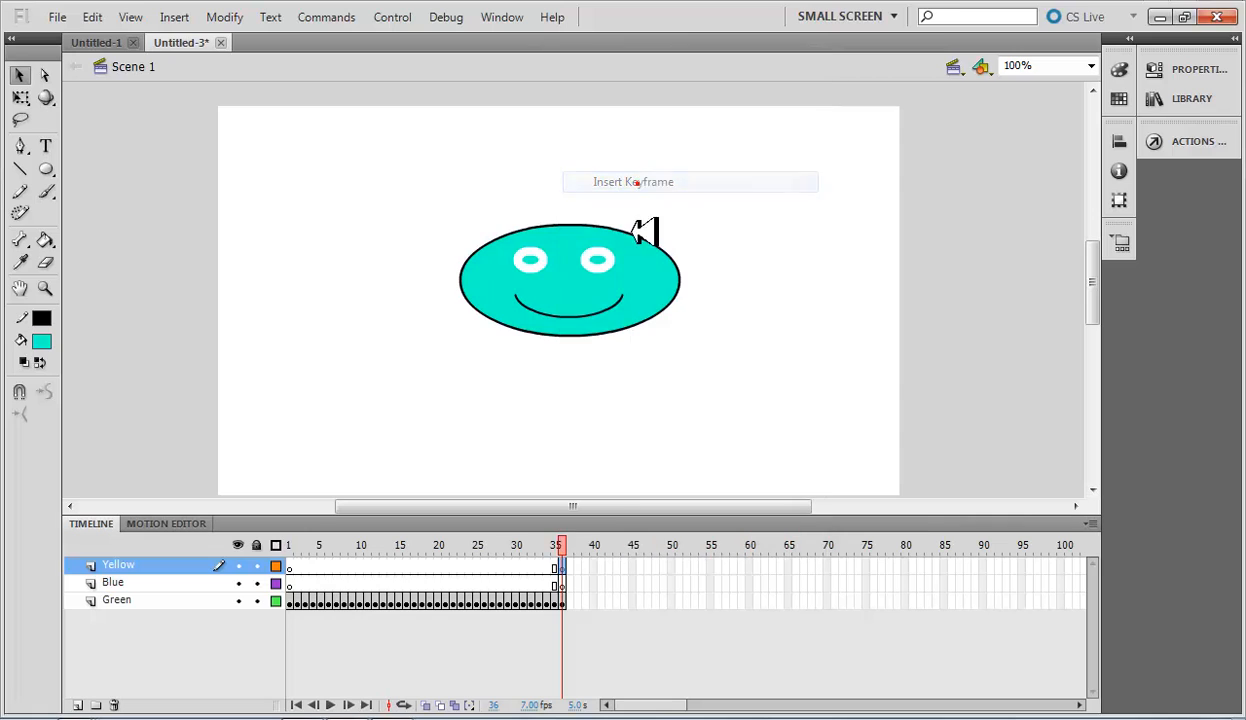
# Inspect frame 36 on the Green, Blue and Yellow layers in turn, finishing on the Yellow layer.
pyautogui.click(568, 584)
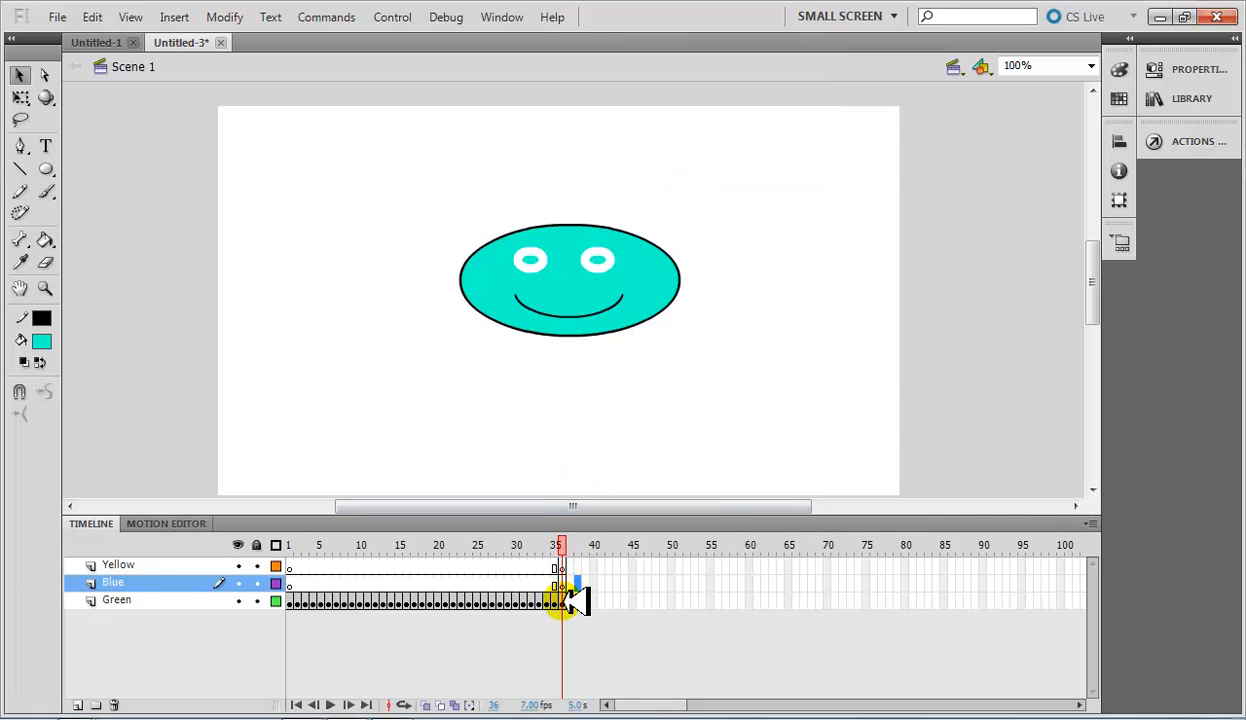
pyautogui.click(566, 600)
pyautogui.click(565, 584)
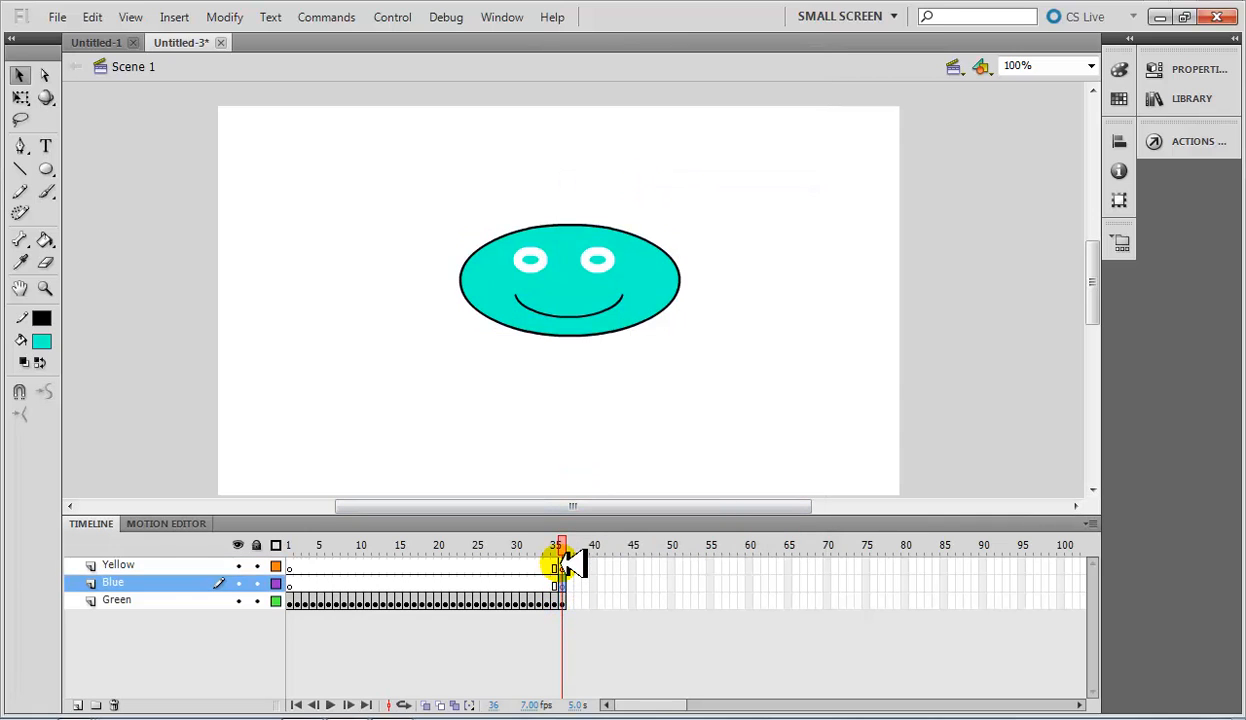
pyautogui.click(565, 567)
pyautogui.click(533, 350)
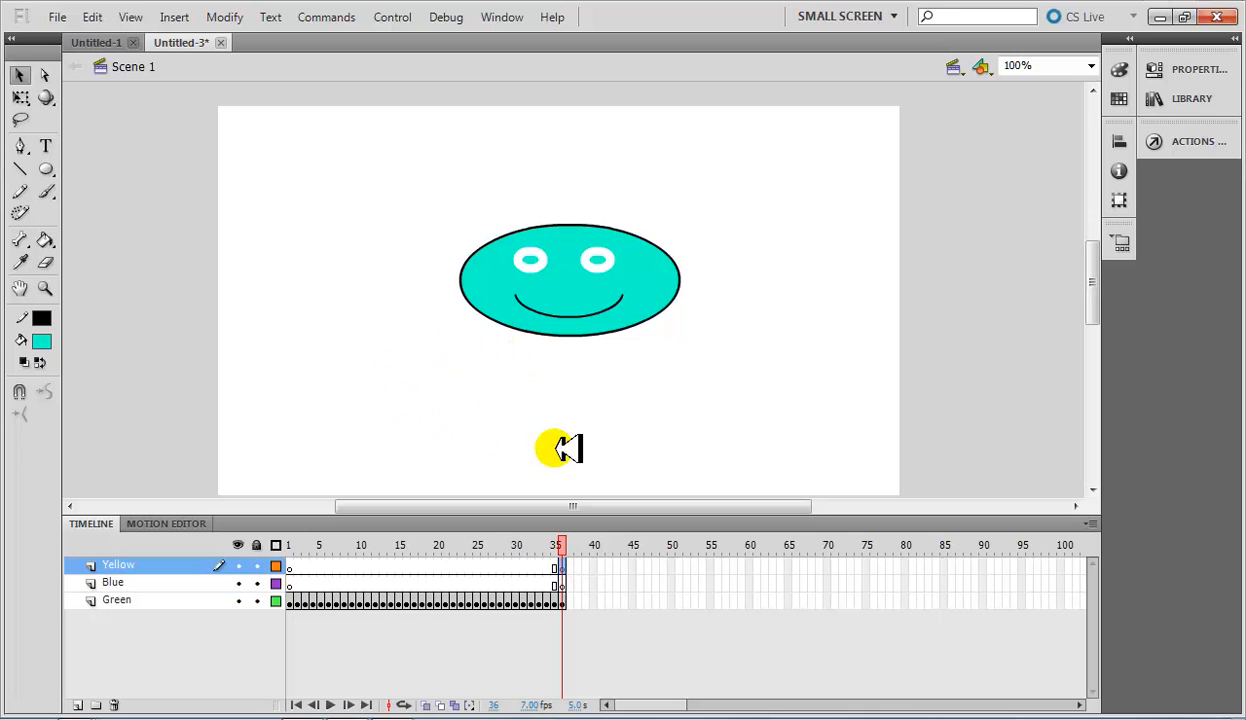
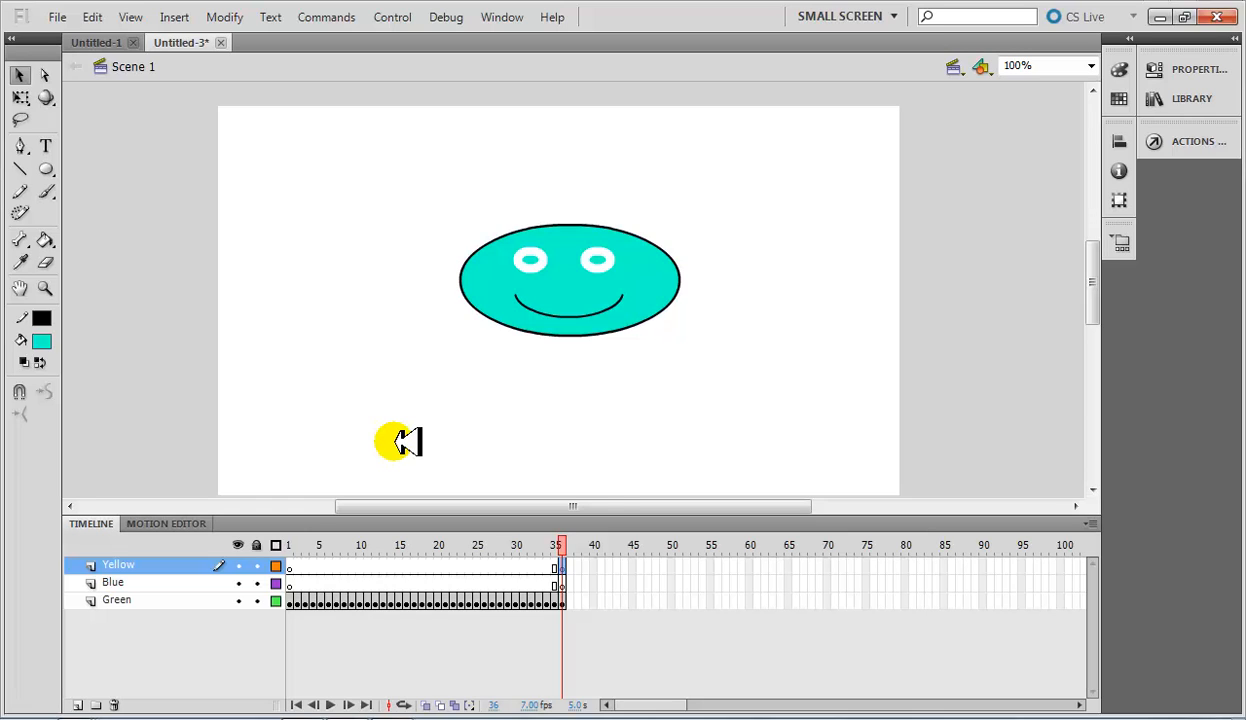
# Inspect frame 36 on the Blue and Green layers, finishing on the Blue layer.
pyautogui.click(562, 584)
pyautogui.click(563, 600)
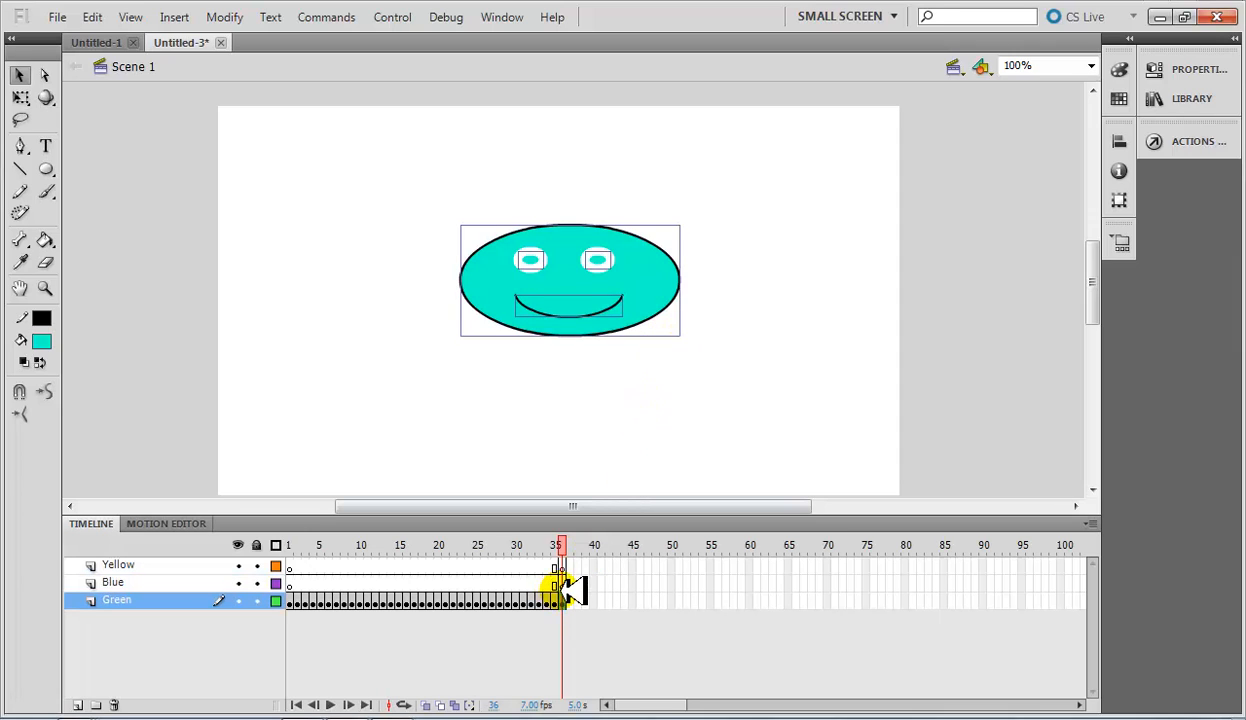
pyautogui.click(562, 583)
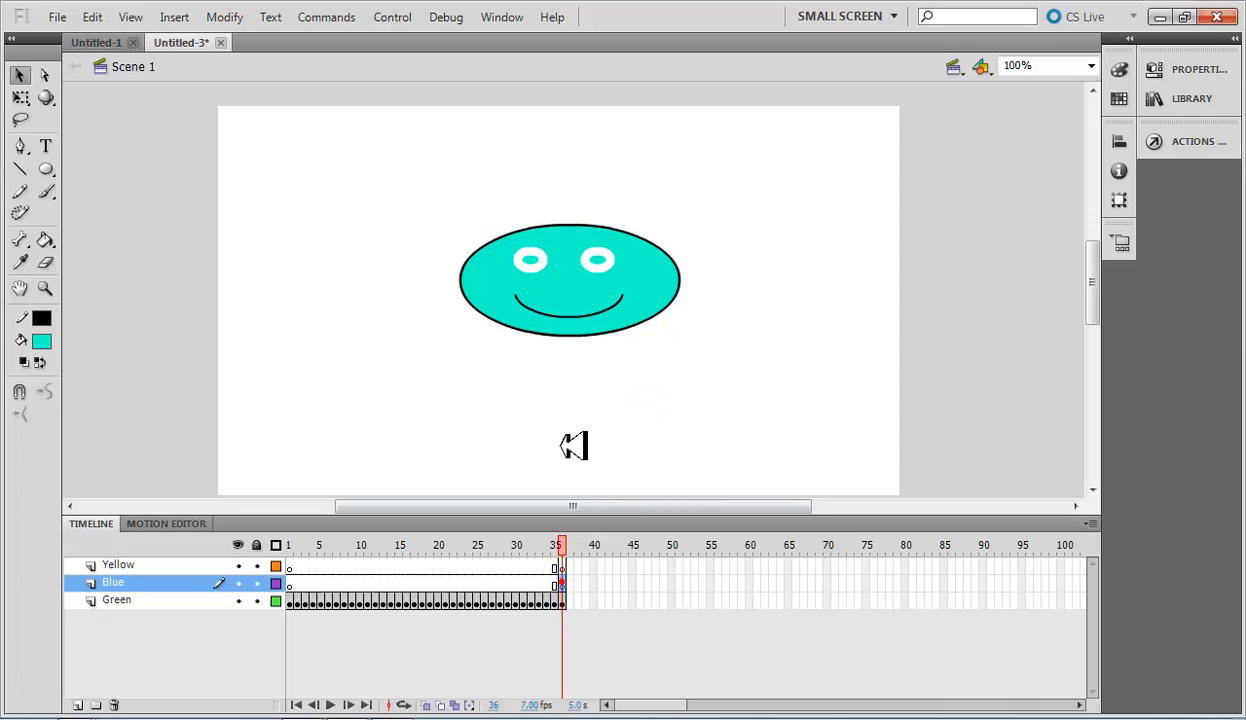
pyautogui.click(529, 395)
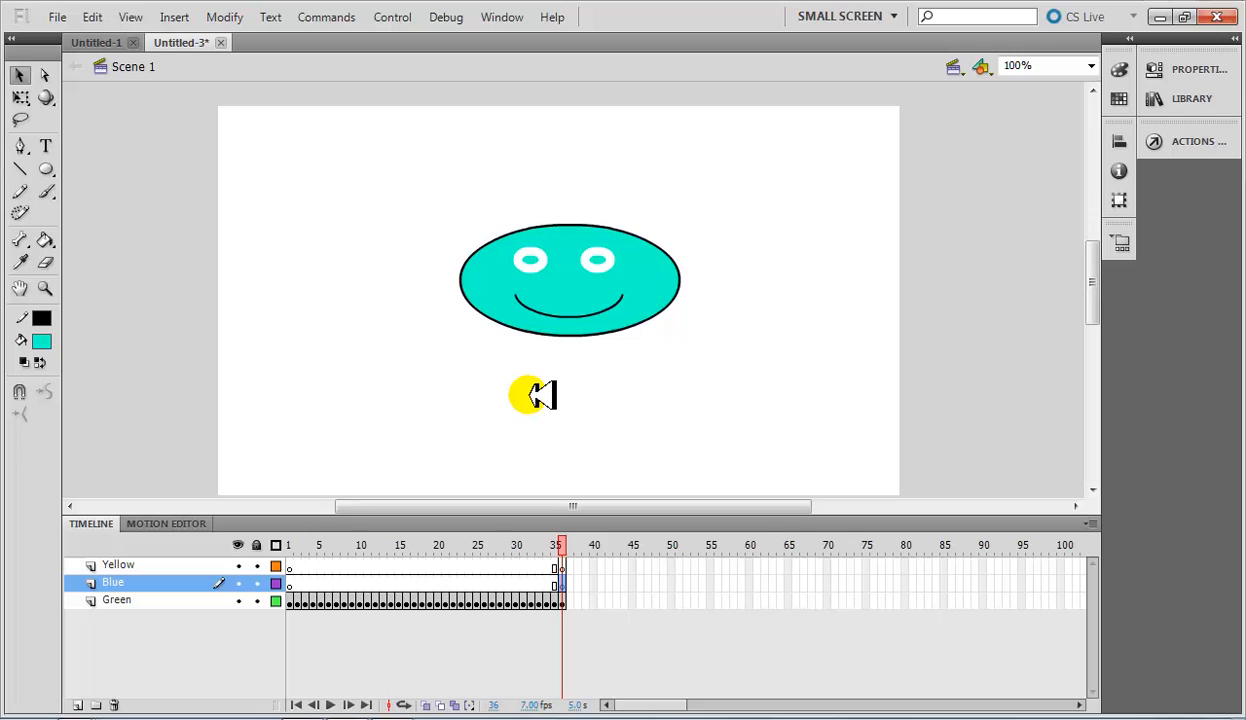
pyautogui.click(562, 581)
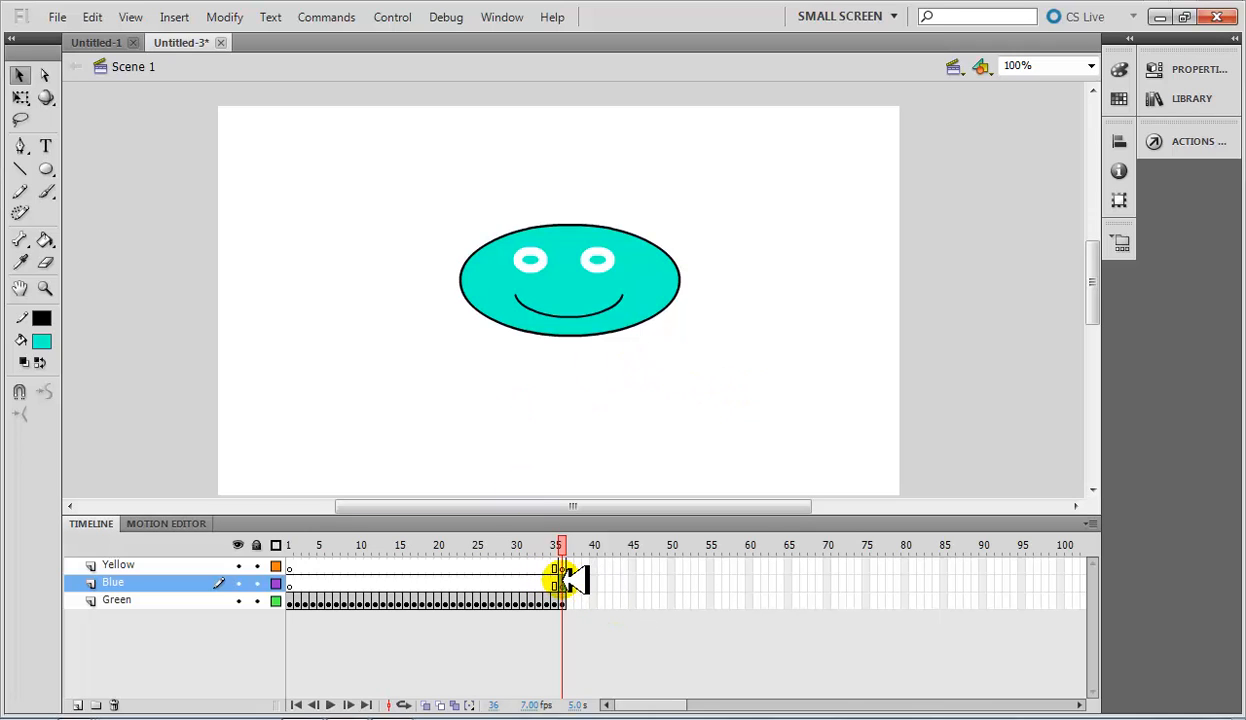
# Copy the smiley face from frame 36 of the Green layer into frame 36 of the Blue layer, aligned exactly over the original.
pyautogui.click(562, 597)
pyautogui.moveTo(757, 445); pyautogui.dragTo(385, 190)
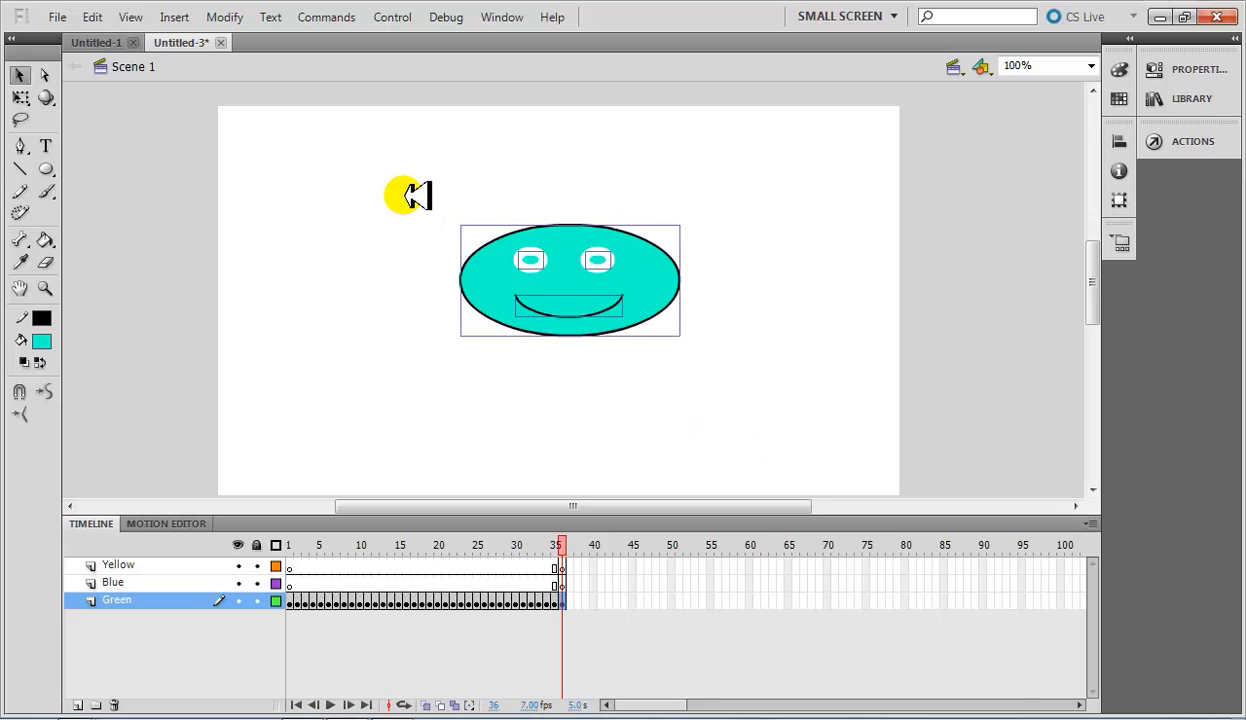
pyautogui.click(563, 583)
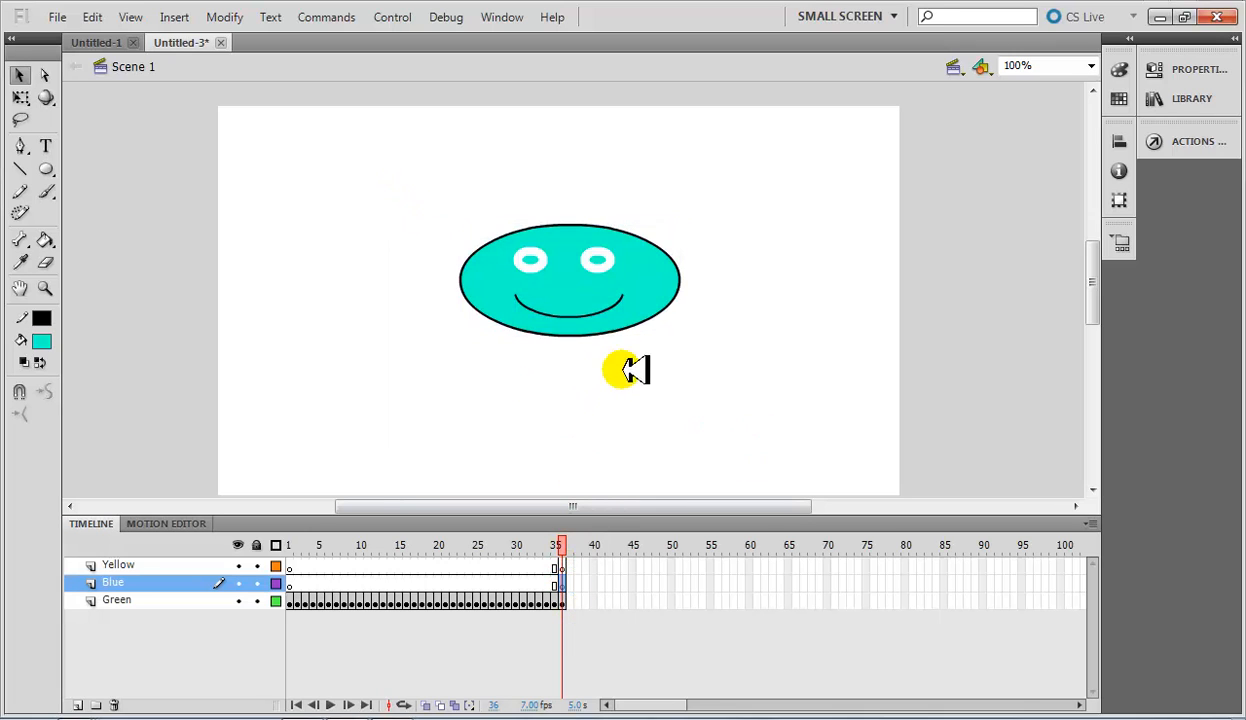
pyautogui.click(636, 300)
pyautogui.click(590, 310)
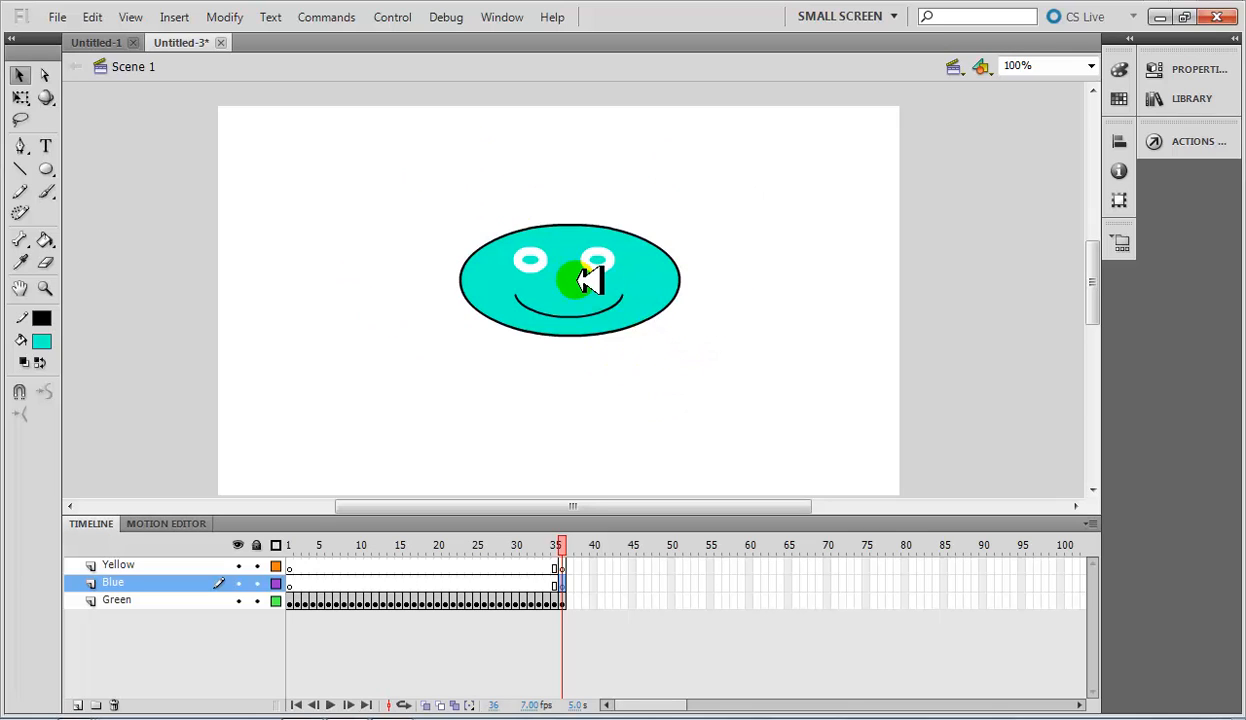
pyautogui.hotkey('ctrl', 'v')
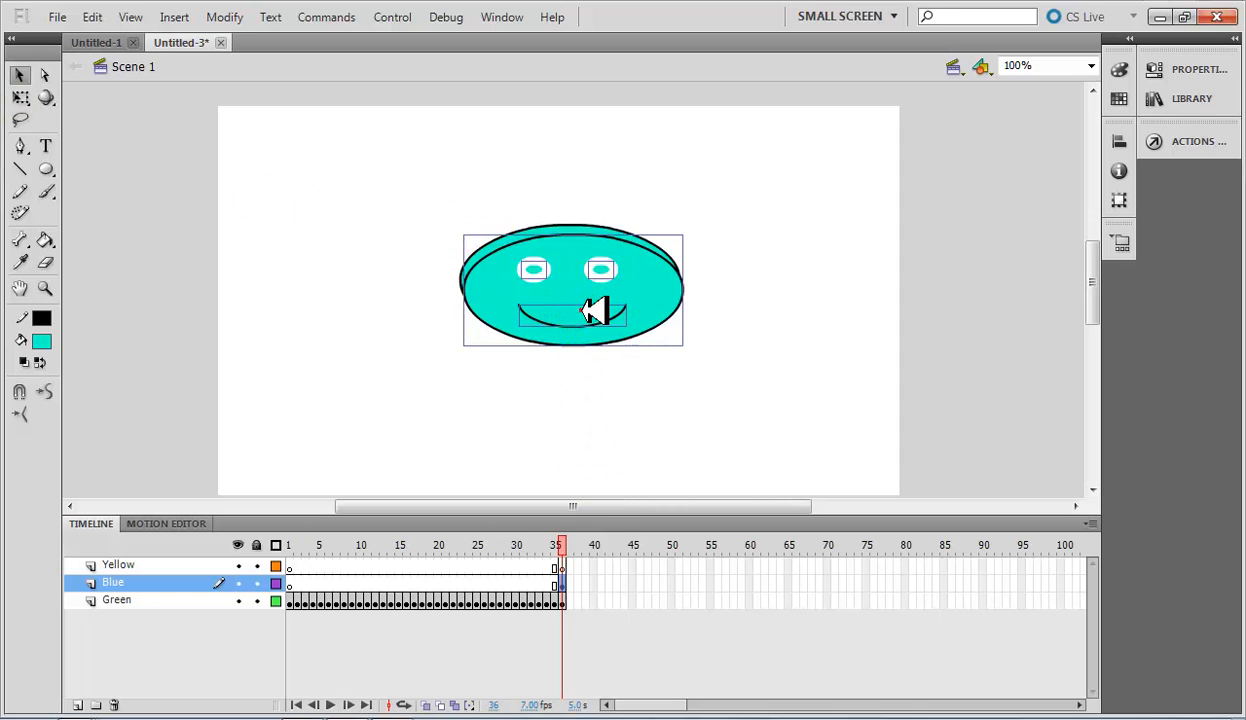
pyautogui.click(593, 311)
pyautogui.moveTo(593, 311)
pyautogui.mouseDown()
pyautogui.moveTo(590, 295)
pyautogui.moveTo(591, 305)
pyautogui.mouseUp()
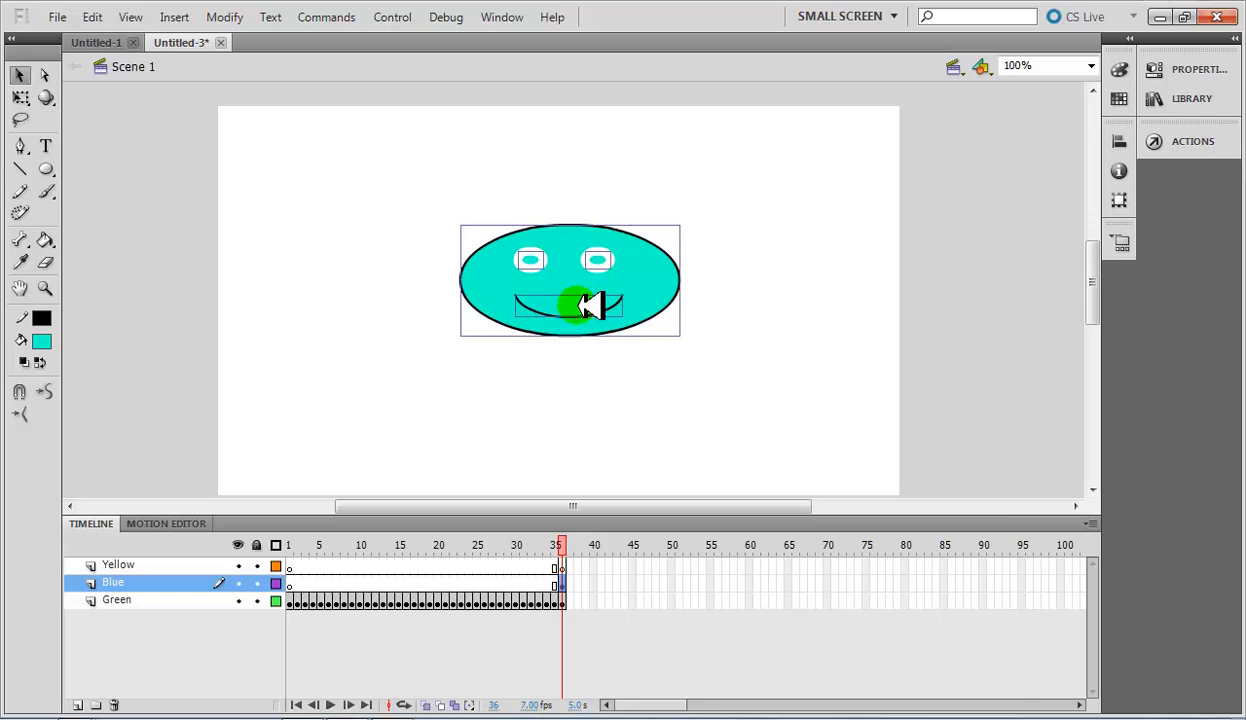
# Paste the copied smiley face into frame 36 of the Yellow layer and align it over the other faces.
pyautogui.click(562, 567)
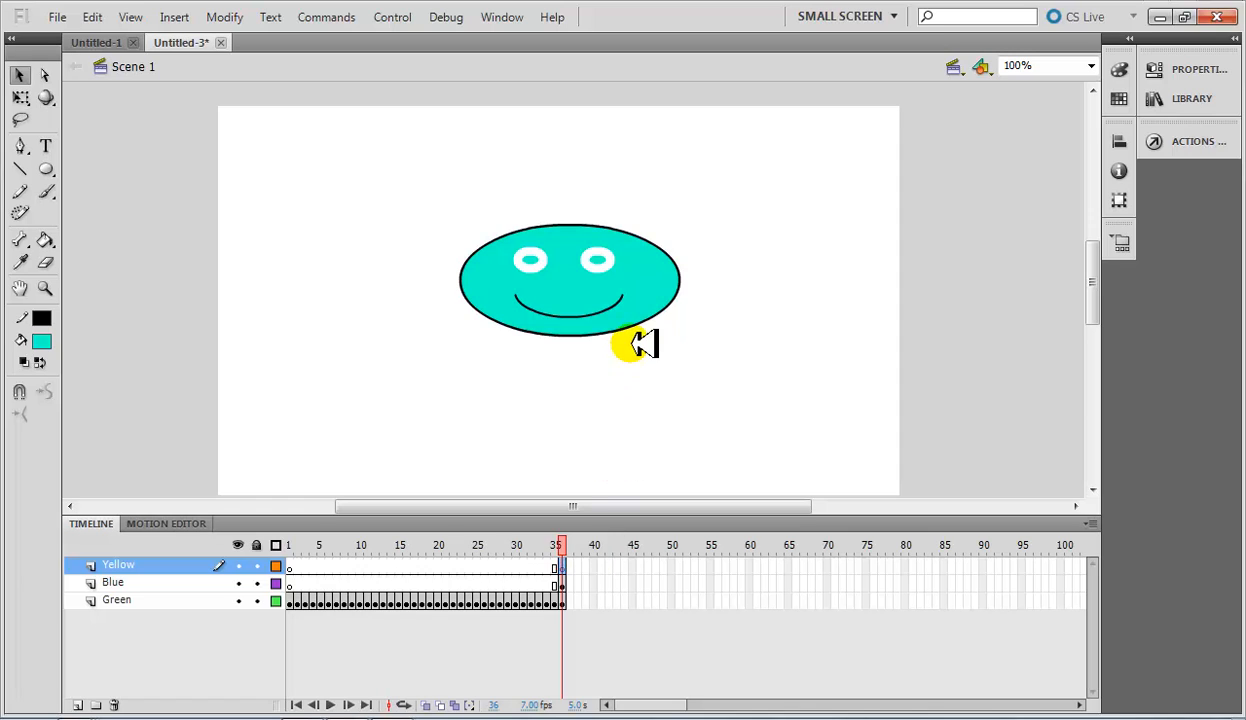
pyautogui.hotkey('ctrl', 'v')
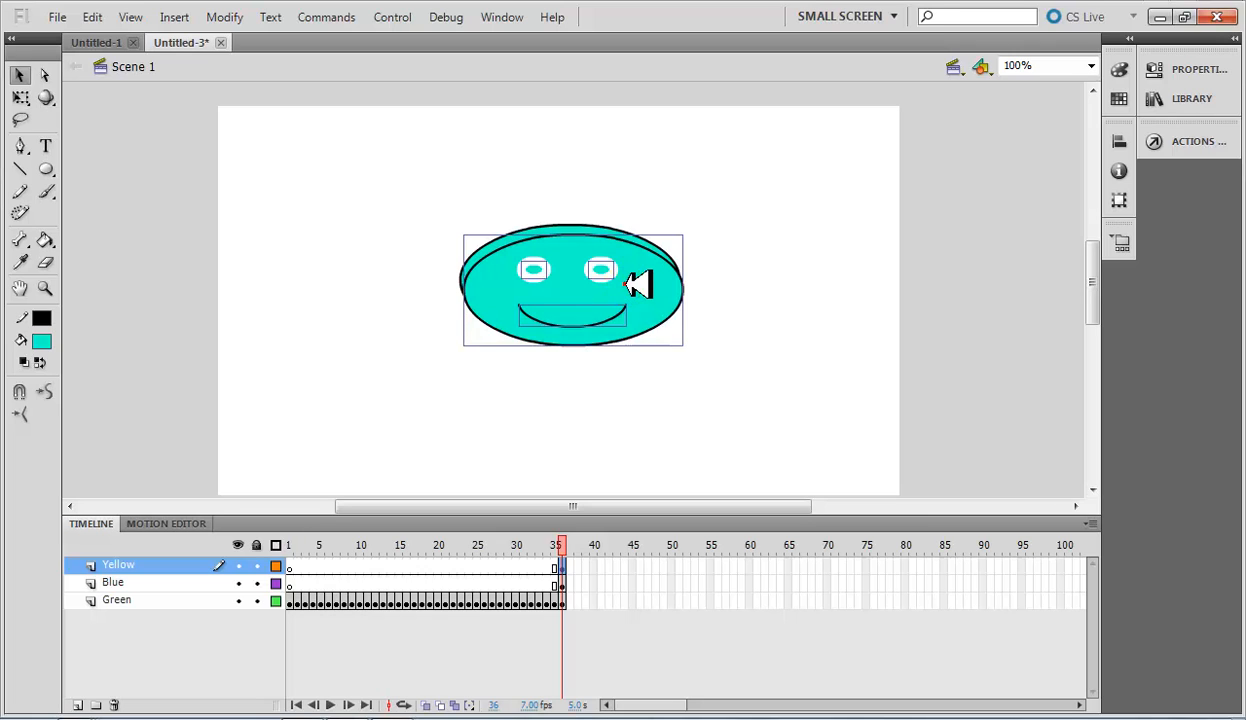
pyautogui.moveTo(625, 284); pyautogui.dragTo(625, 276)
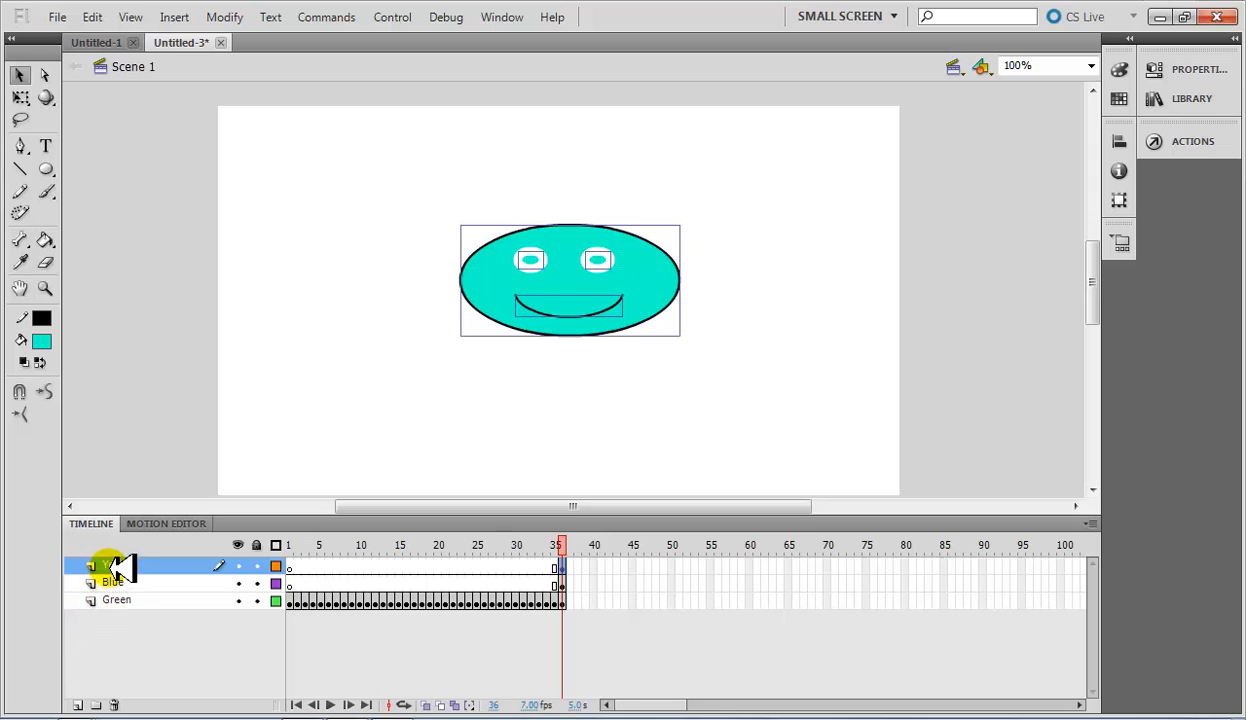
# At frame 36, change the fill of the Yellow layer's face to yellow and the Blue layer's face to blue.
pyautogui.click(41, 341)
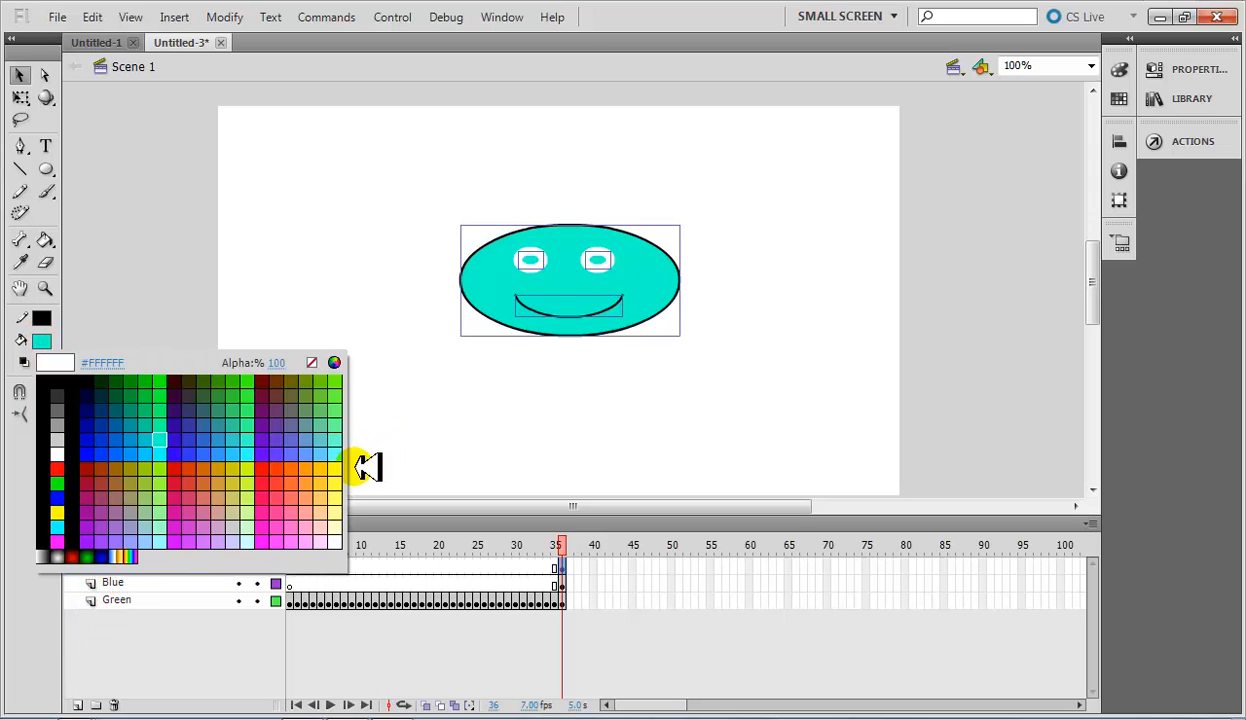
pyautogui.click(335, 464)
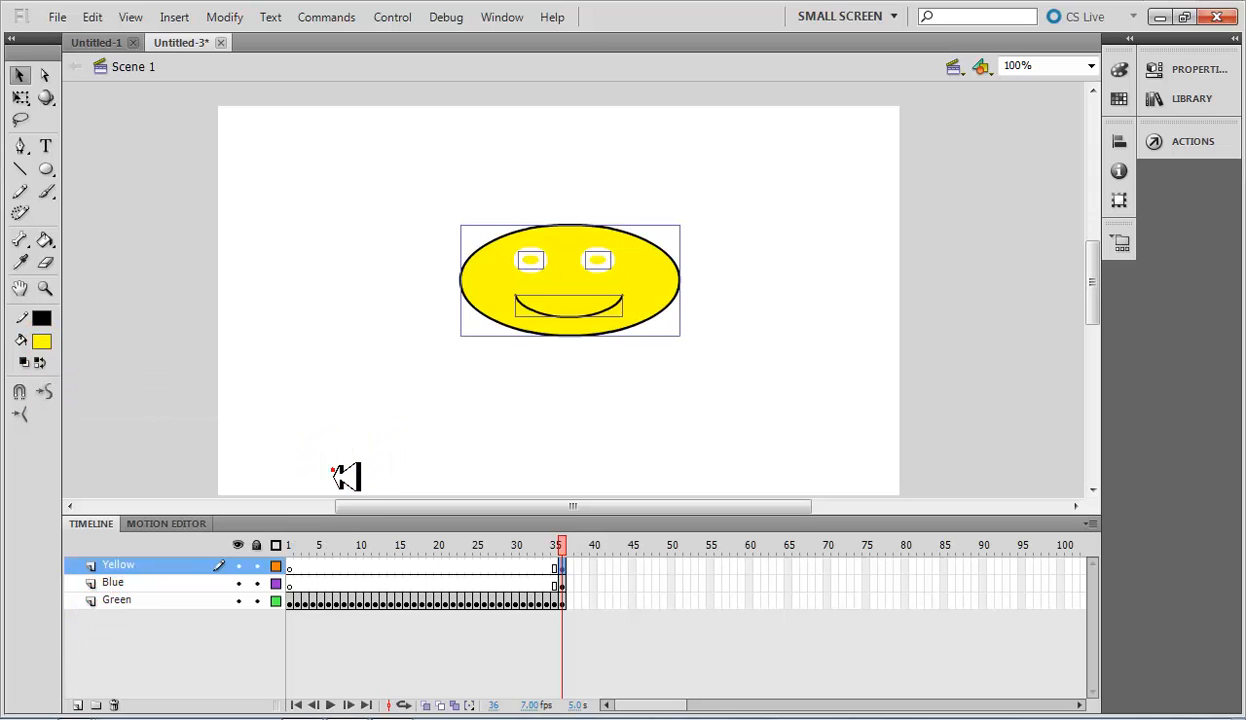
pyautogui.click(562, 583)
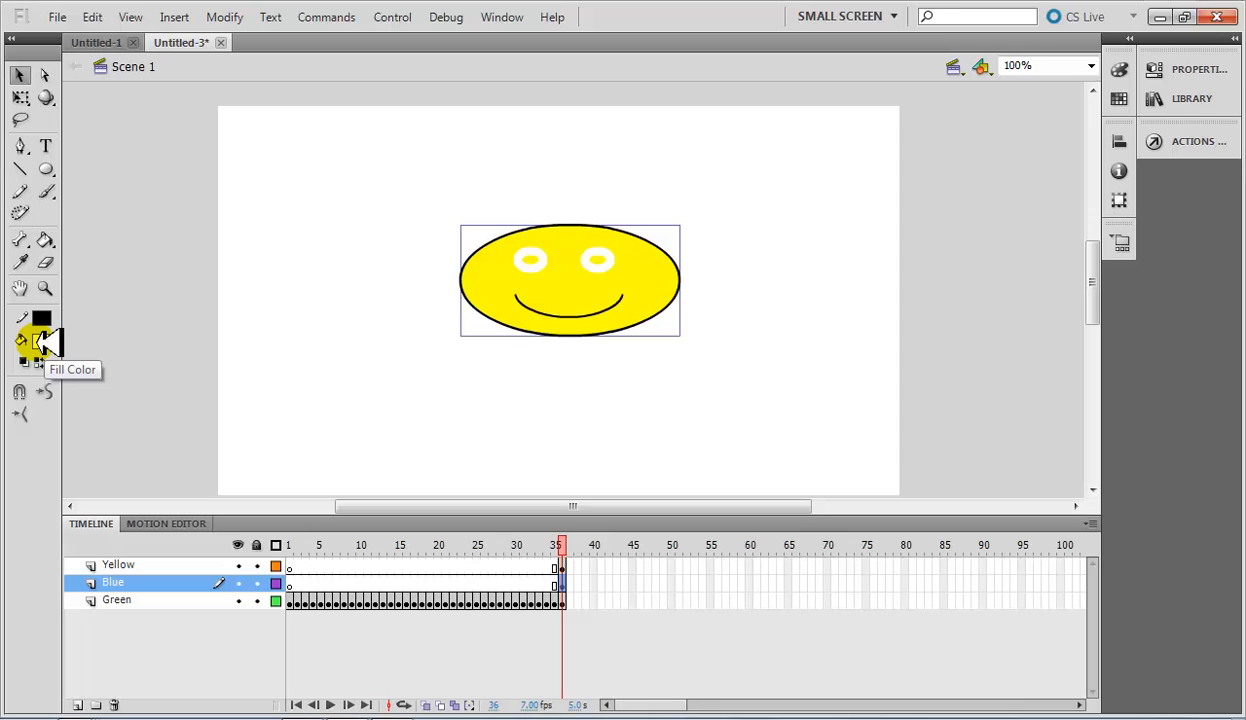
pyautogui.click(41, 342)
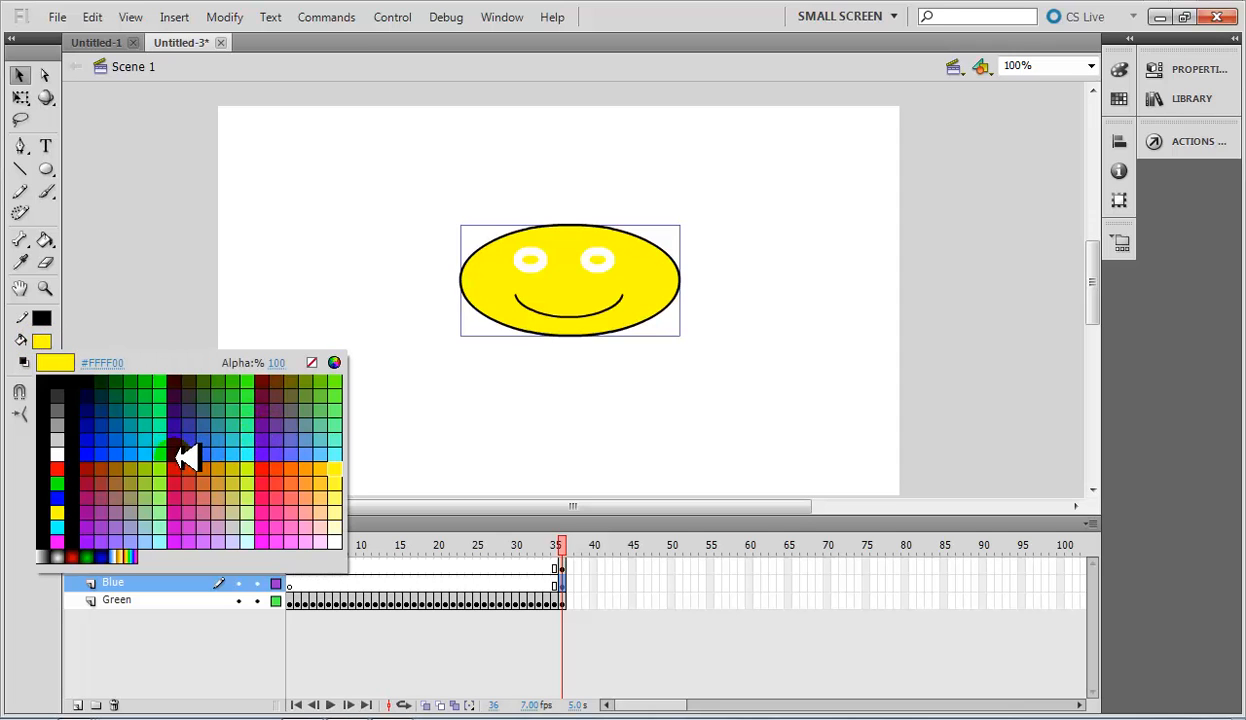
pyautogui.click(114, 452)
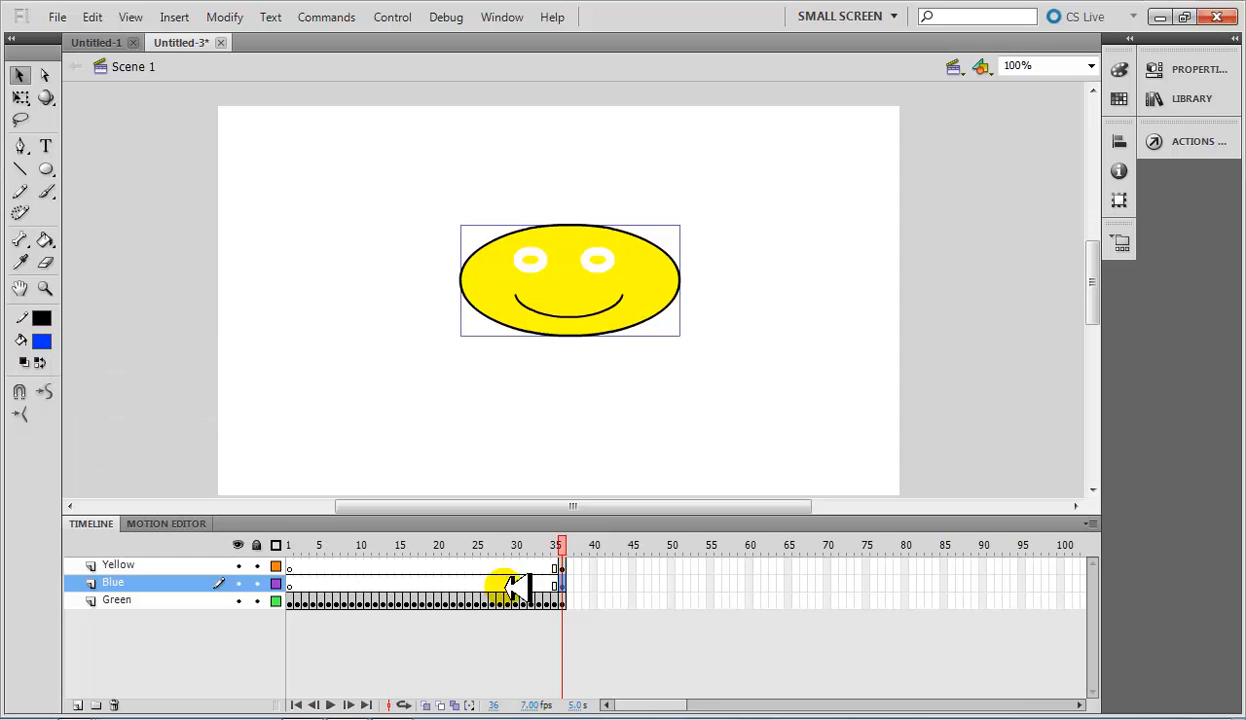
# Spread the faces apart at frame 36: yellow to the stage's upper right, blue to the upper left, green to the lower centre.
pyautogui.click(563, 599)
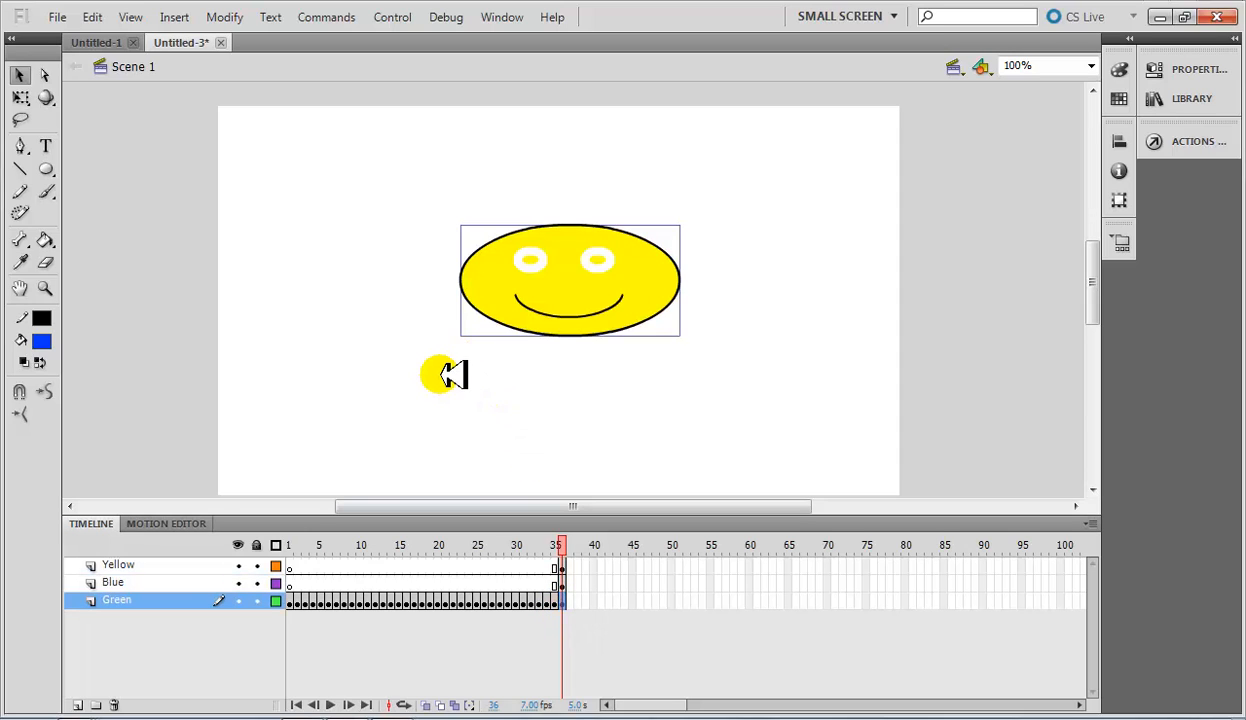
pyautogui.moveTo(452, 375); pyautogui.dragTo(533, 318)
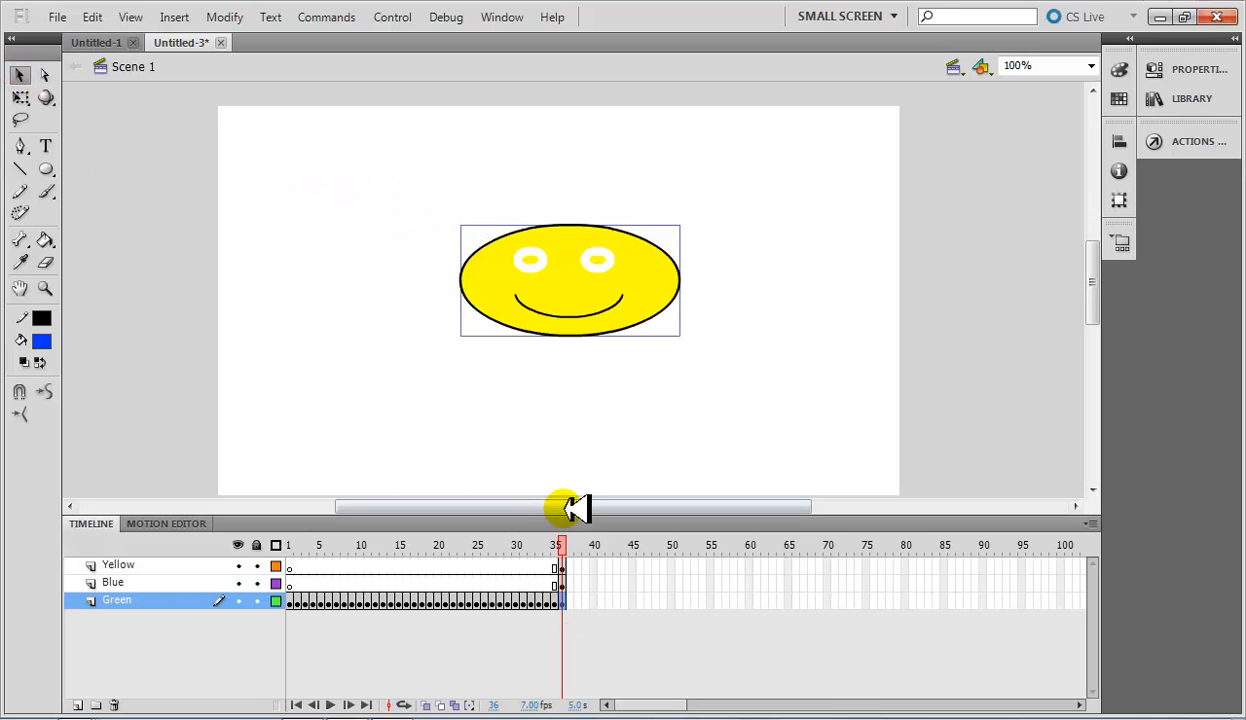
pyautogui.click(562, 567)
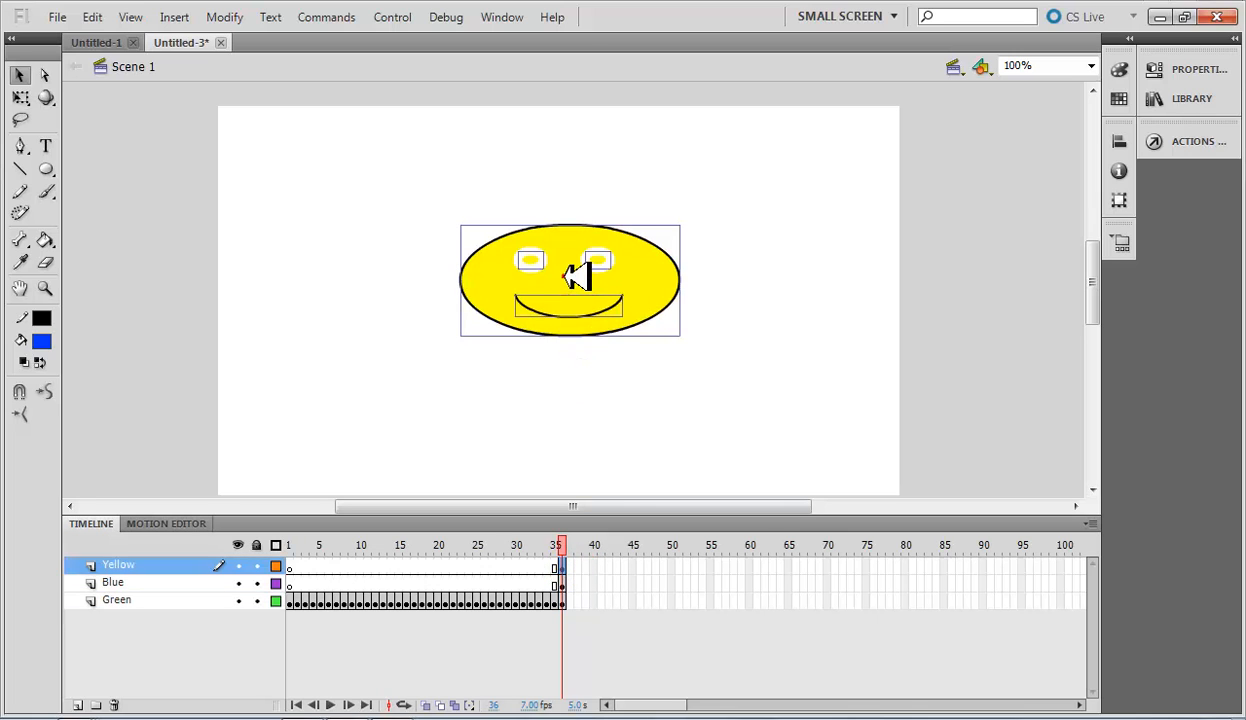
pyautogui.moveTo(578, 277); pyautogui.dragTo(760, 208)
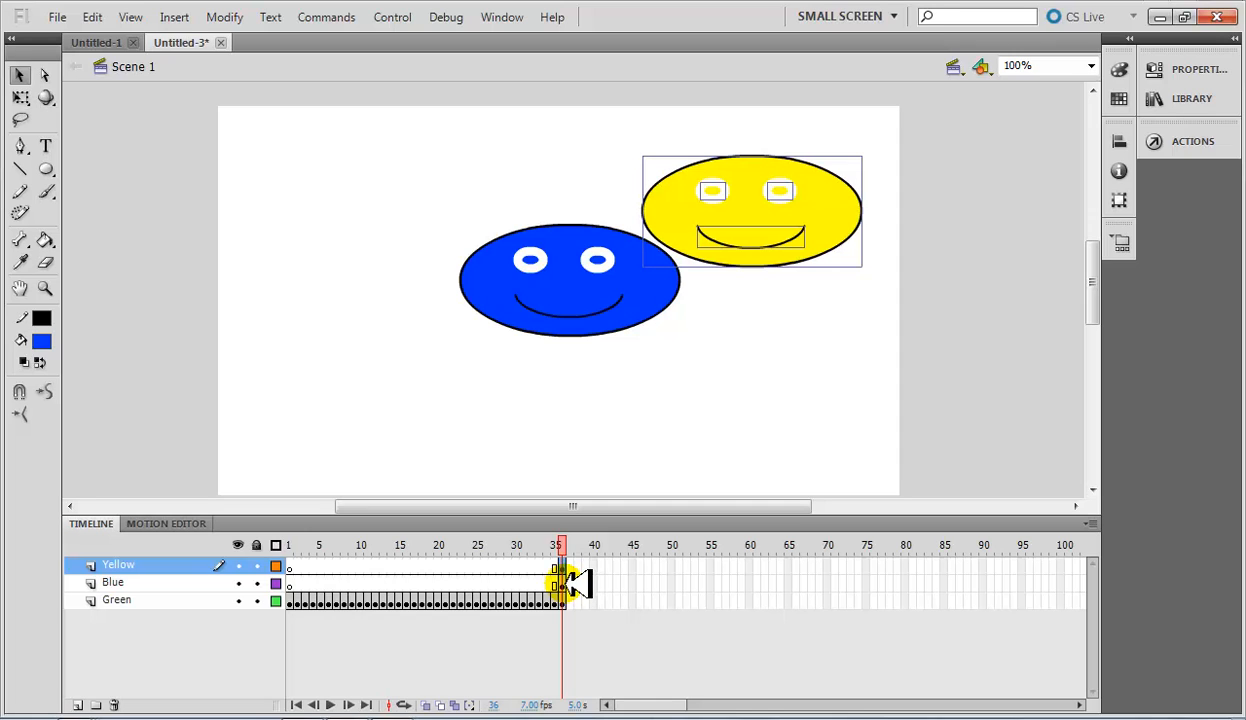
pyautogui.click(564, 584)
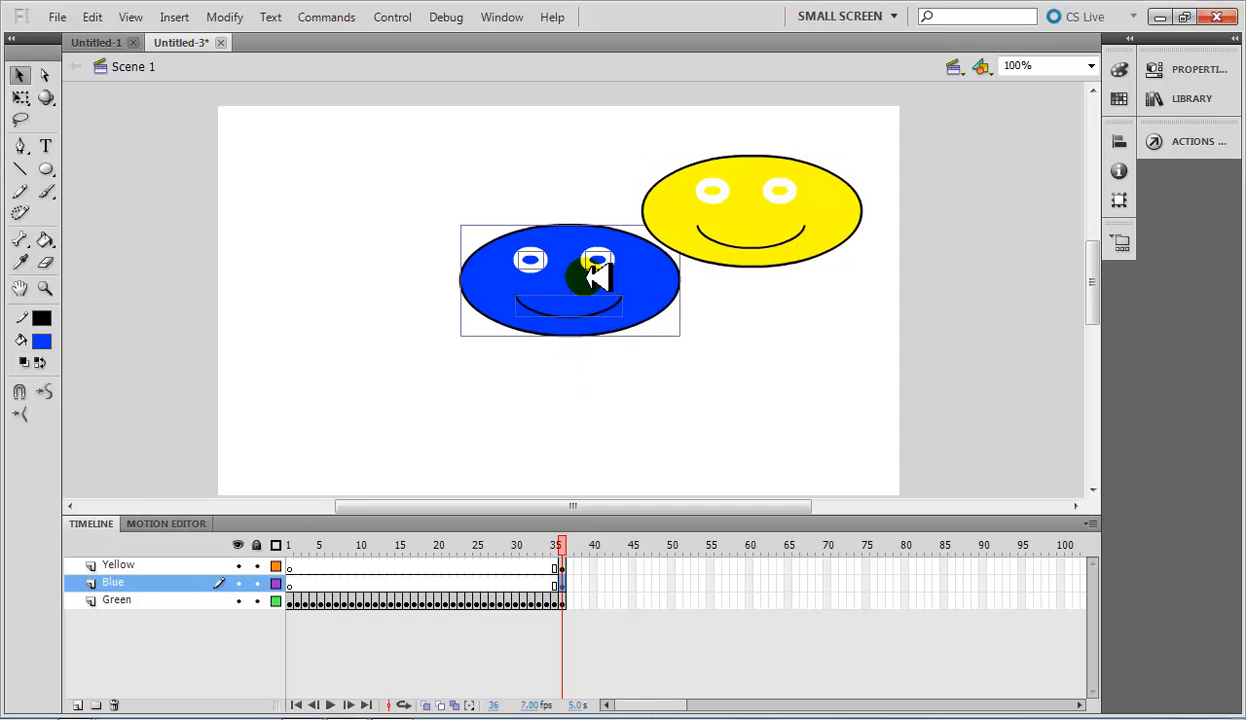
pyautogui.moveTo(593, 278); pyautogui.dragTo(398, 212)
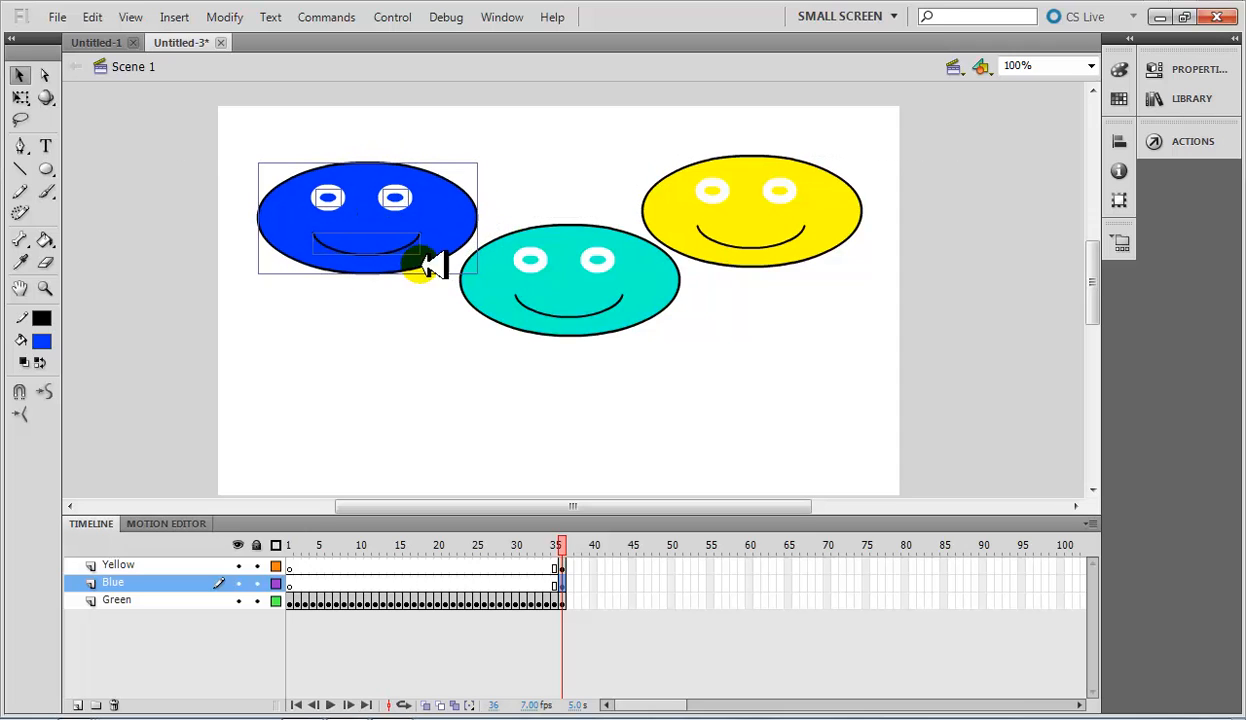
pyautogui.click(563, 600)
pyautogui.moveTo(578, 271); pyautogui.dragTo(564, 411)
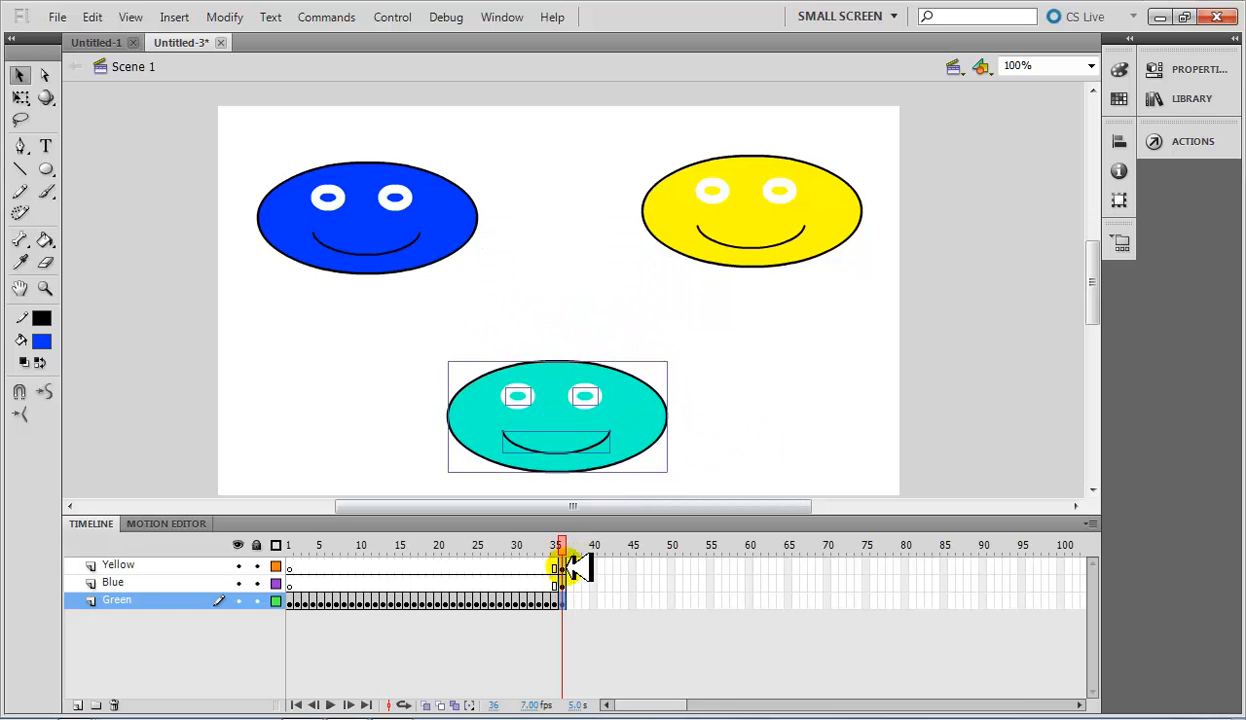
# Check which face sits on the Yellow, Blue and Green layers at frame 36.
pyautogui.click(566, 583)
pyautogui.click(565, 567)
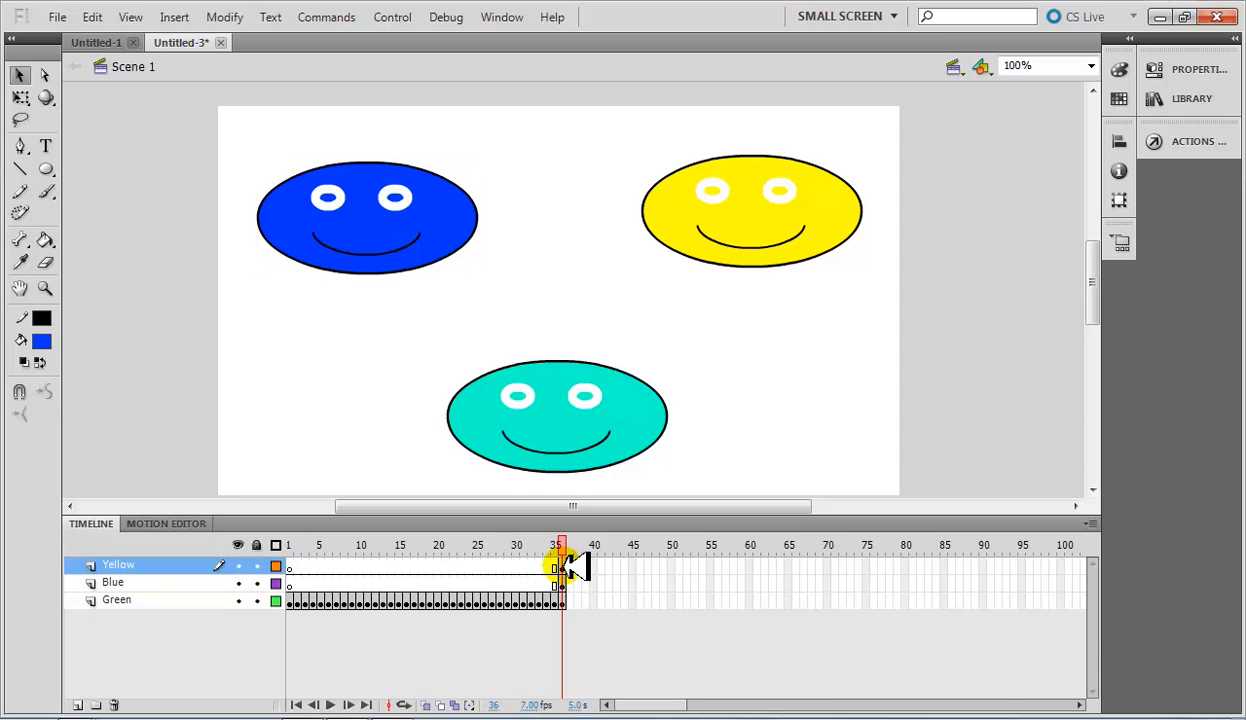
pyautogui.click(566, 566)
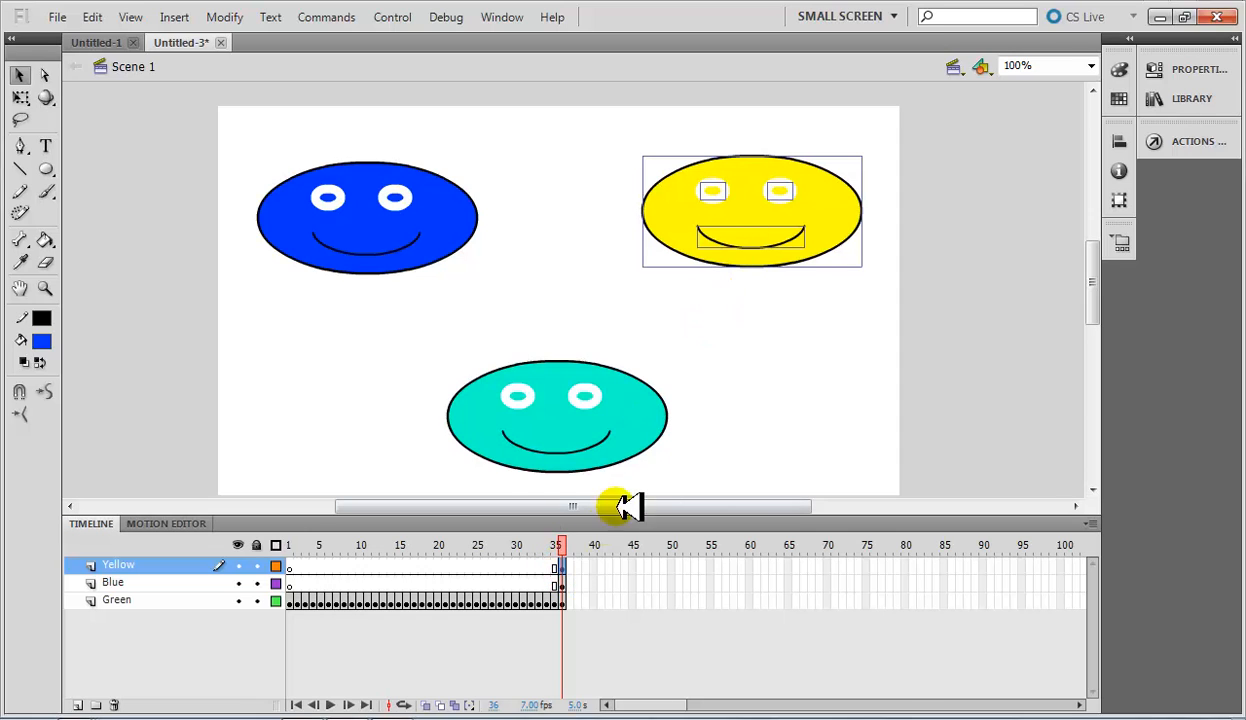
pyautogui.click(560, 585)
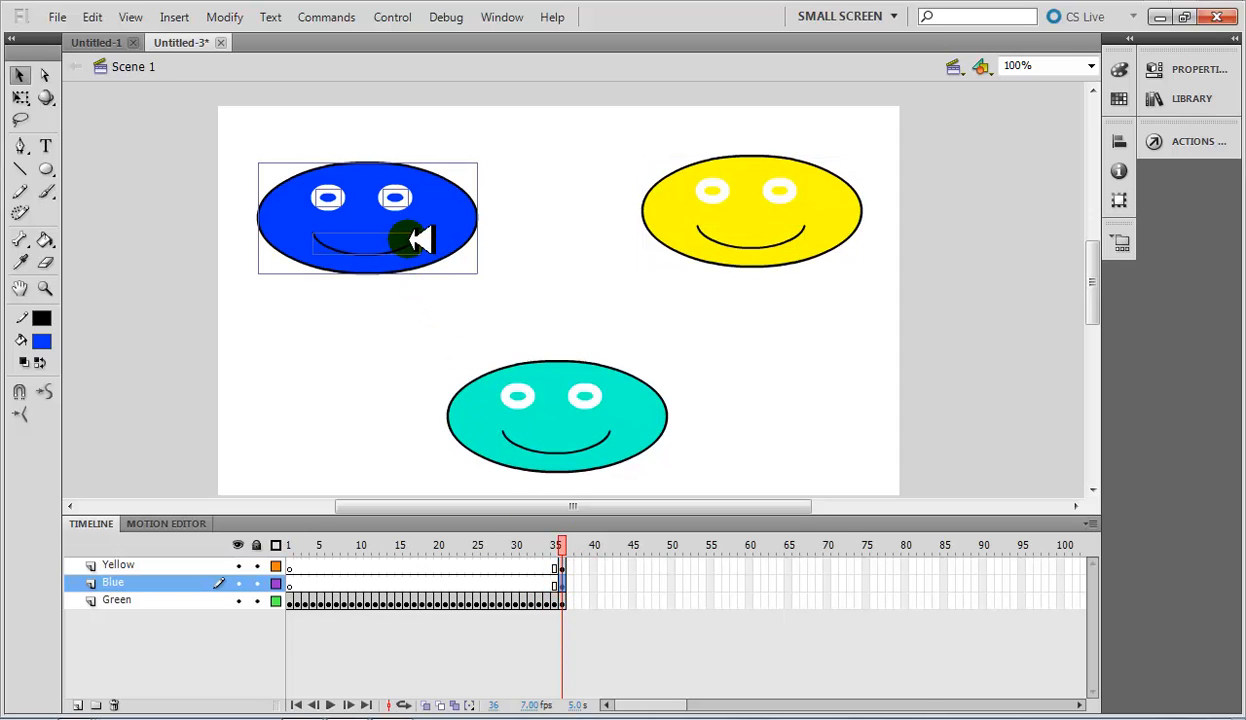
pyautogui.click(566, 602)
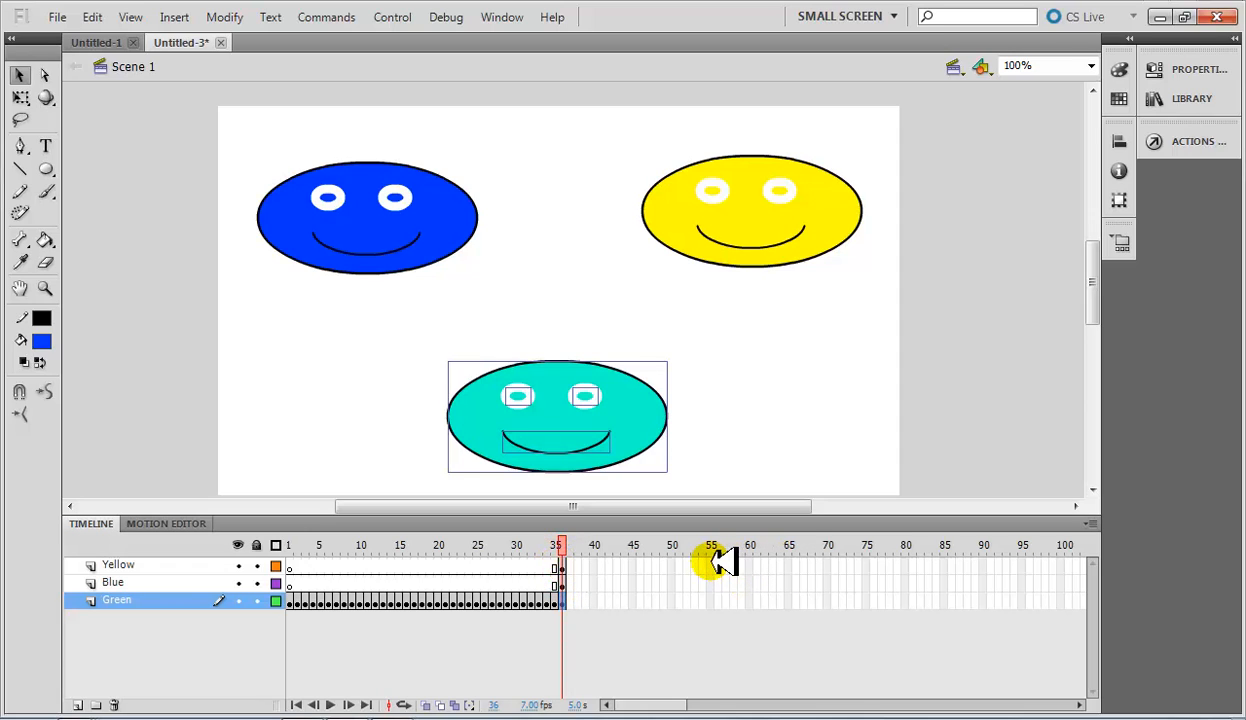
# Extend the Yellow, Blue and Green layers to frame 60 by inserting frames.
pyautogui.moveTo(752, 567); pyautogui.dragTo(750, 600)
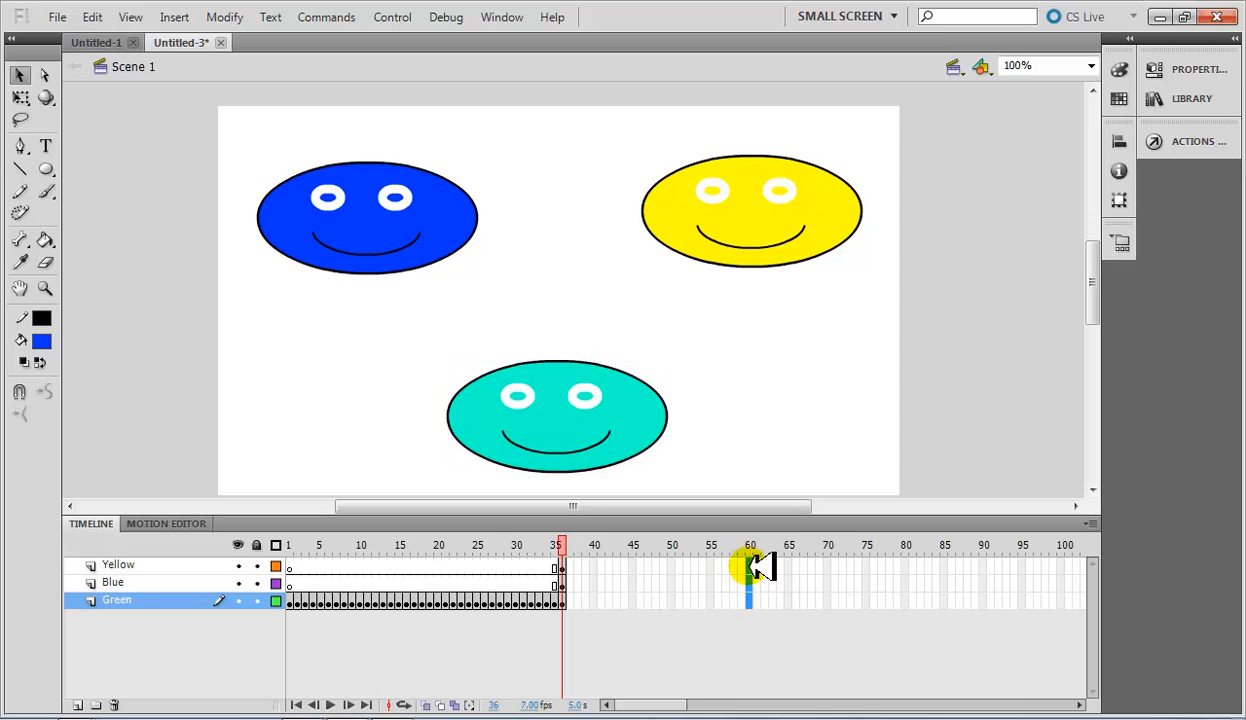
pyautogui.rightClick(756, 574)
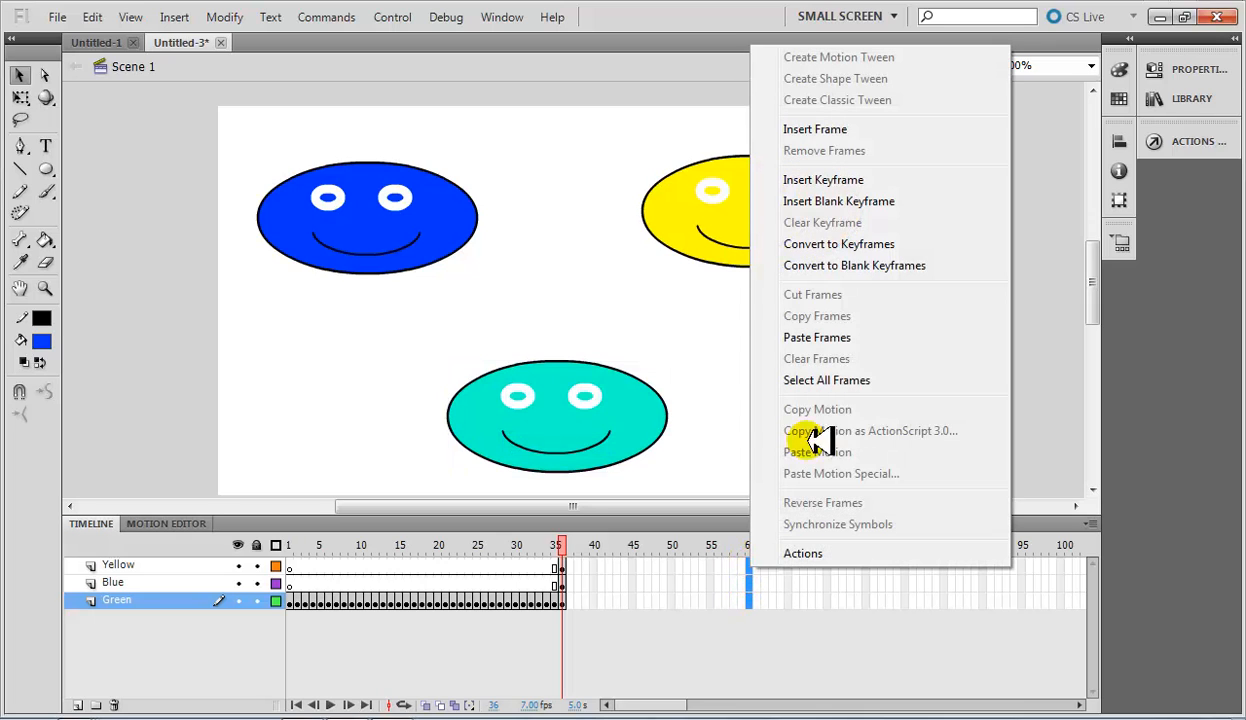
pyautogui.click(840, 129)
pyautogui.click(830, 572)
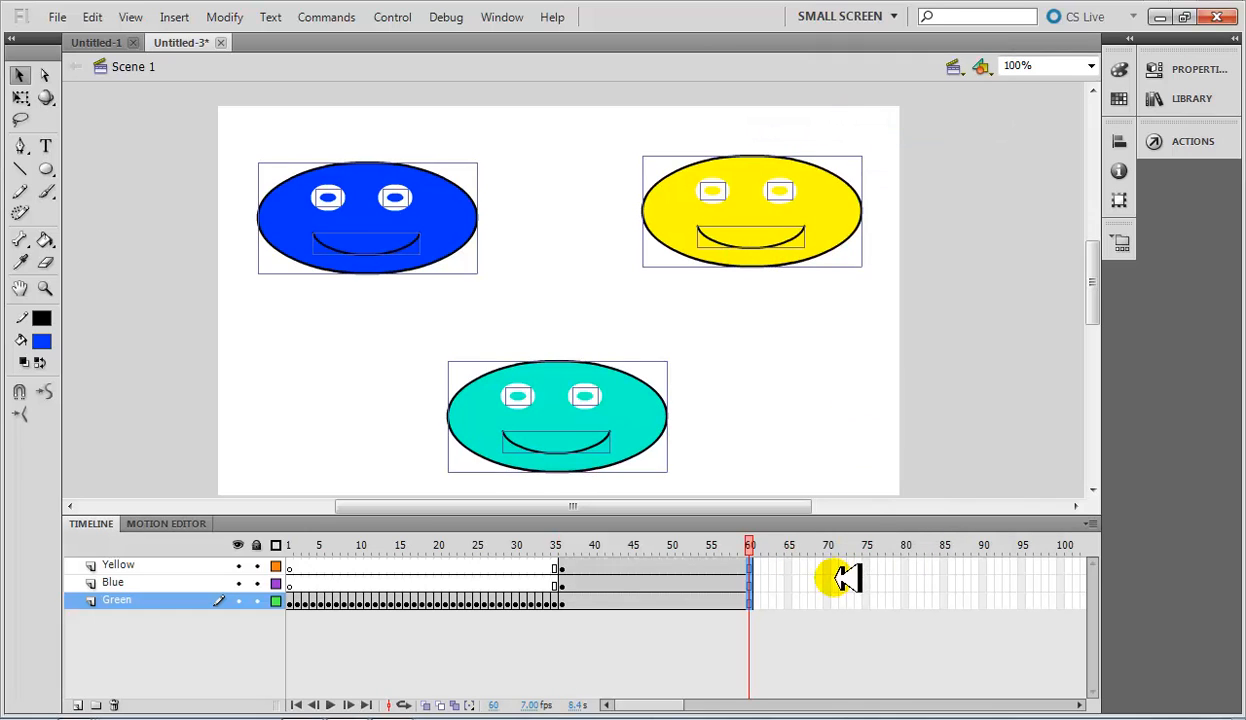
# Set the frame rate to 6 fps and extend the Yellow, Blue and Green layers to frame 65 by inserting frames.
pyautogui.moveTo(752, 548)
pyautogui.mouseDown()
pyautogui.moveTo(562, 548)
pyautogui.moveTo(764, 558)
pyautogui.mouseUp()
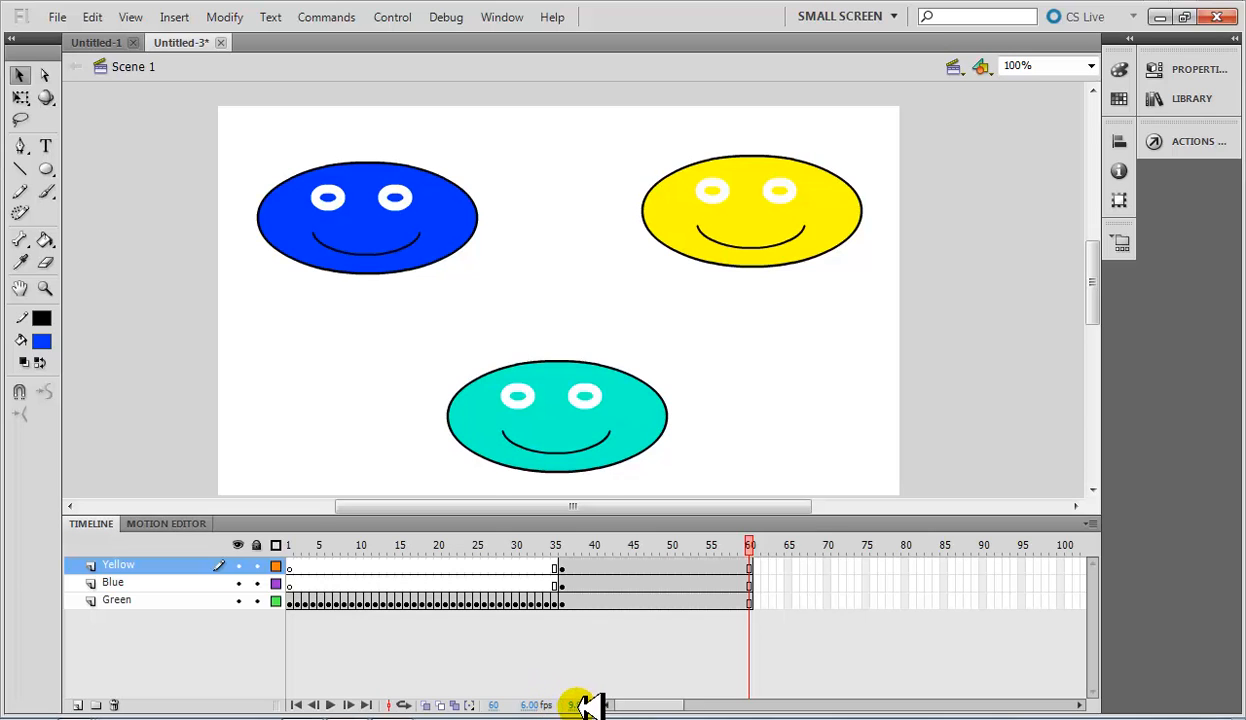
pyautogui.moveTo(789, 564); pyautogui.dragTo(798, 598)
pyautogui.click(795, 600)
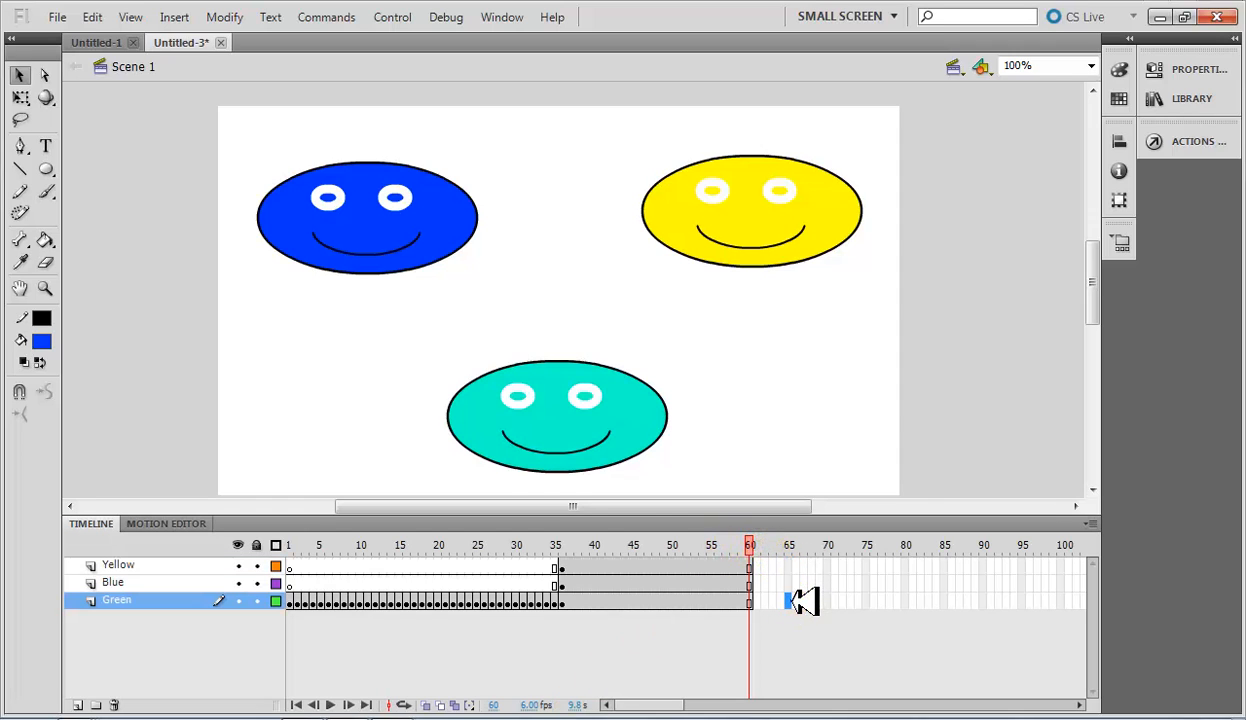
pyautogui.rightClick(792, 600)
pyautogui.click(792, 600)
pyautogui.moveTo(789, 566); pyautogui.dragTo(790, 592)
pyautogui.rightClick(791, 592)
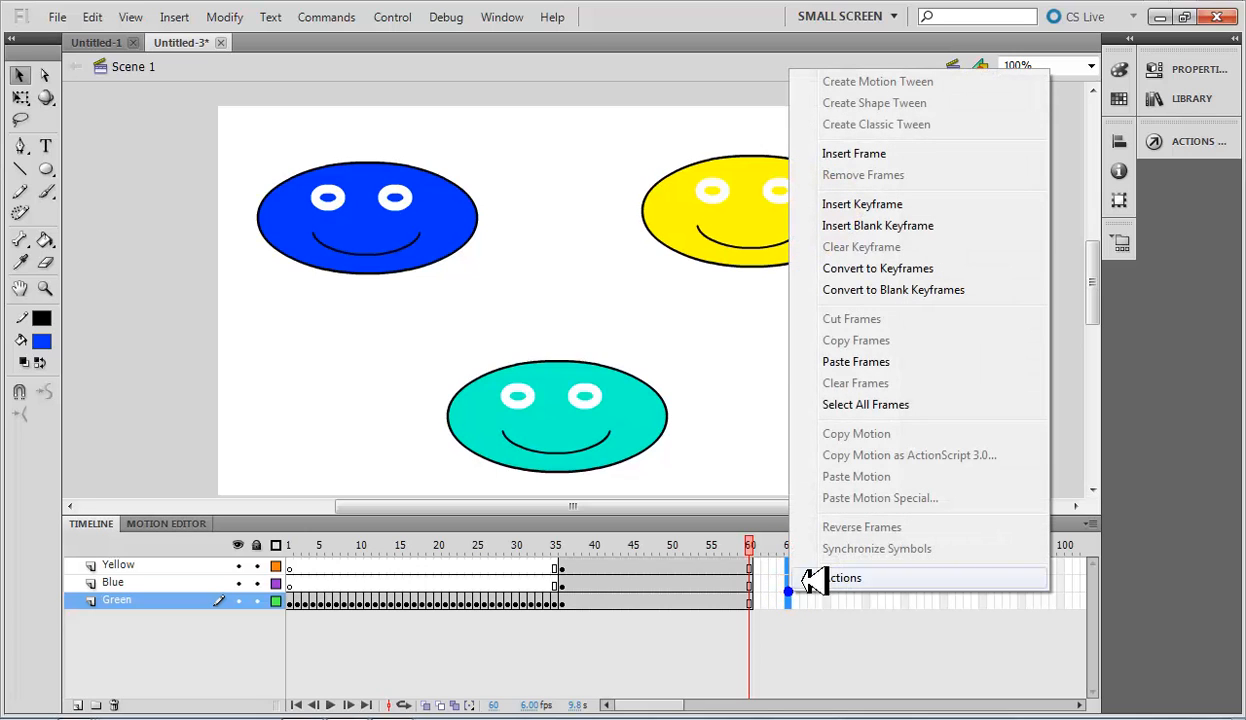
pyautogui.click(893, 153)
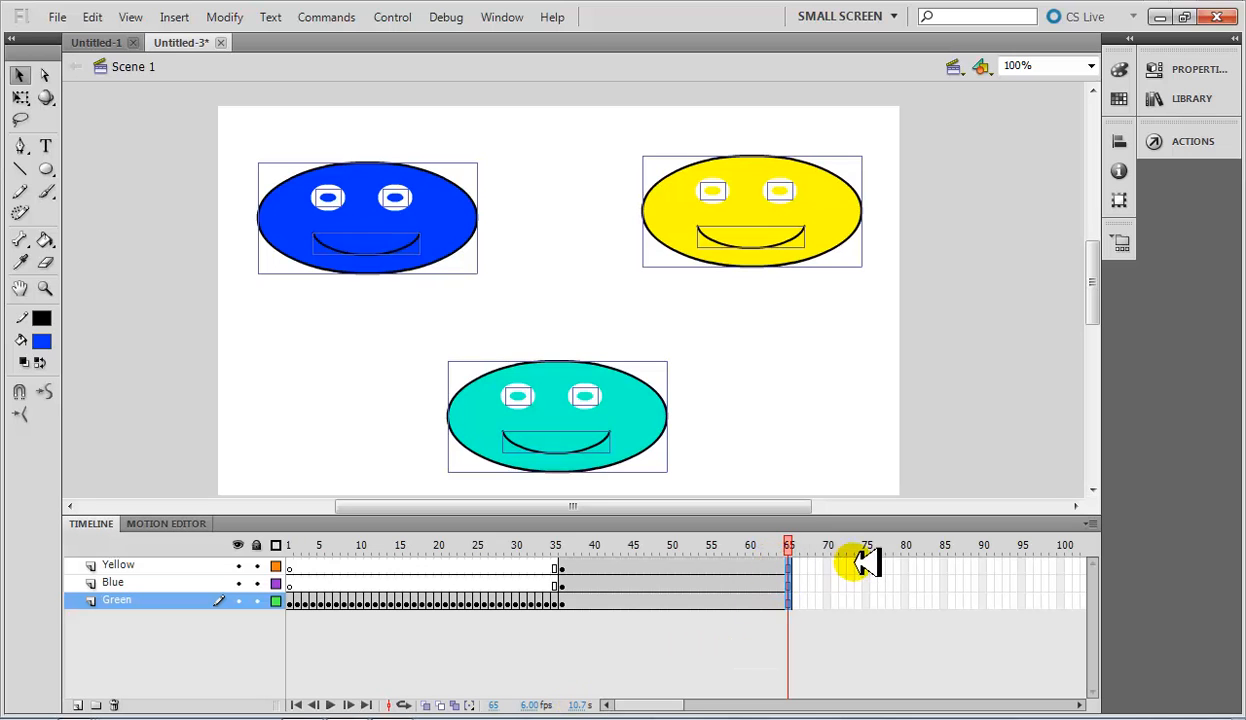
# Check the end of the animation at frame 65 and the face held by each layer's frame 36 keyframe.
pyautogui.moveTo(793, 540)
pyautogui.mouseDown()
pyautogui.moveTo(222, 542)
pyautogui.moveTo(775, 544)
pyautogui.mouseUp()
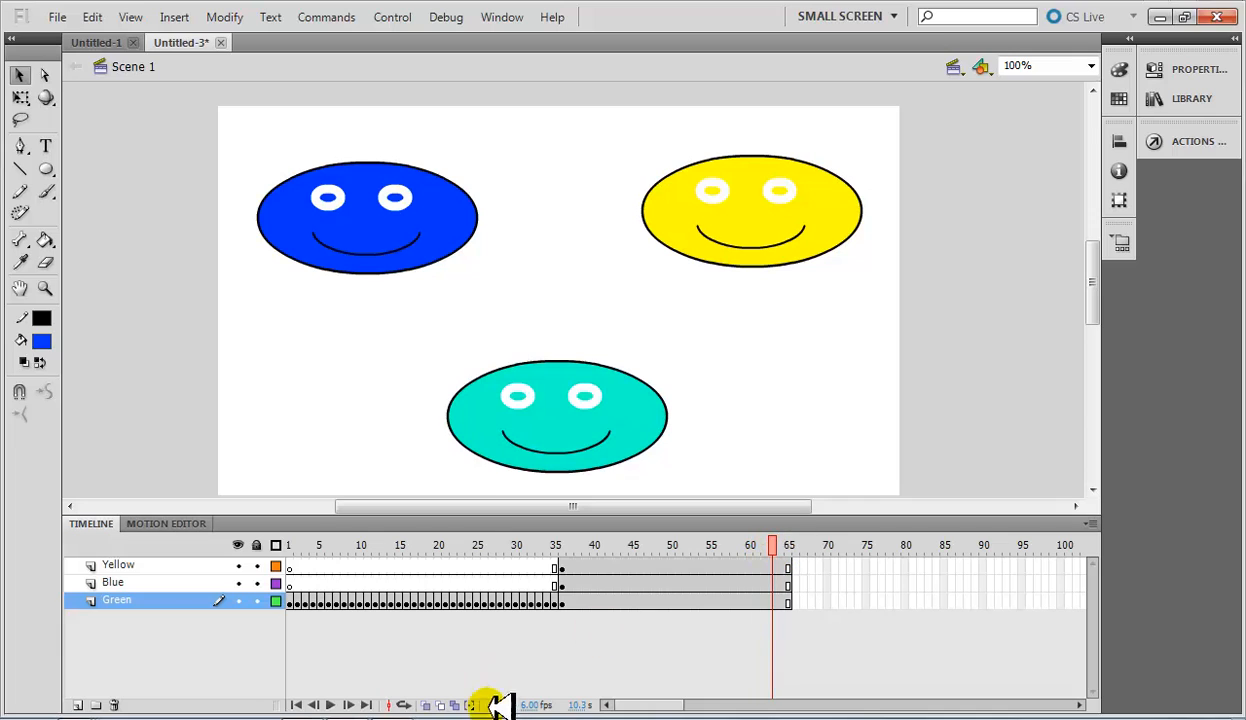
pyautogui.click(789, 544)
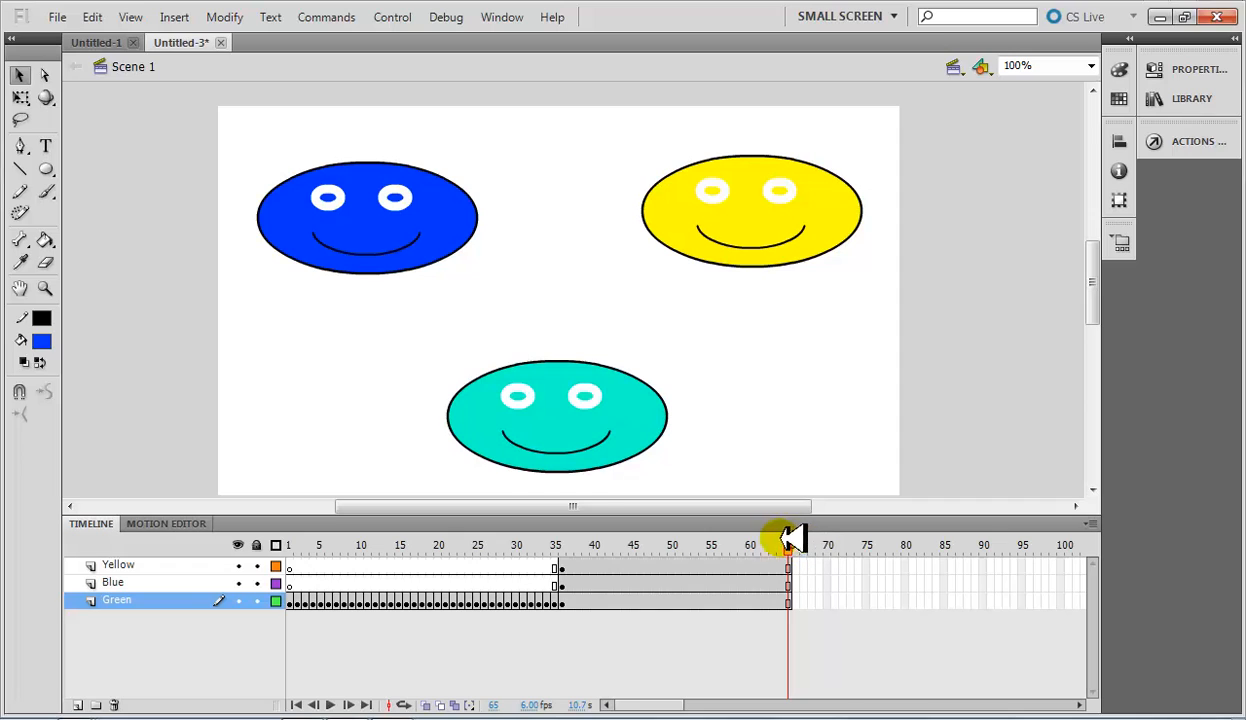
pyautogui.click(565, 569)
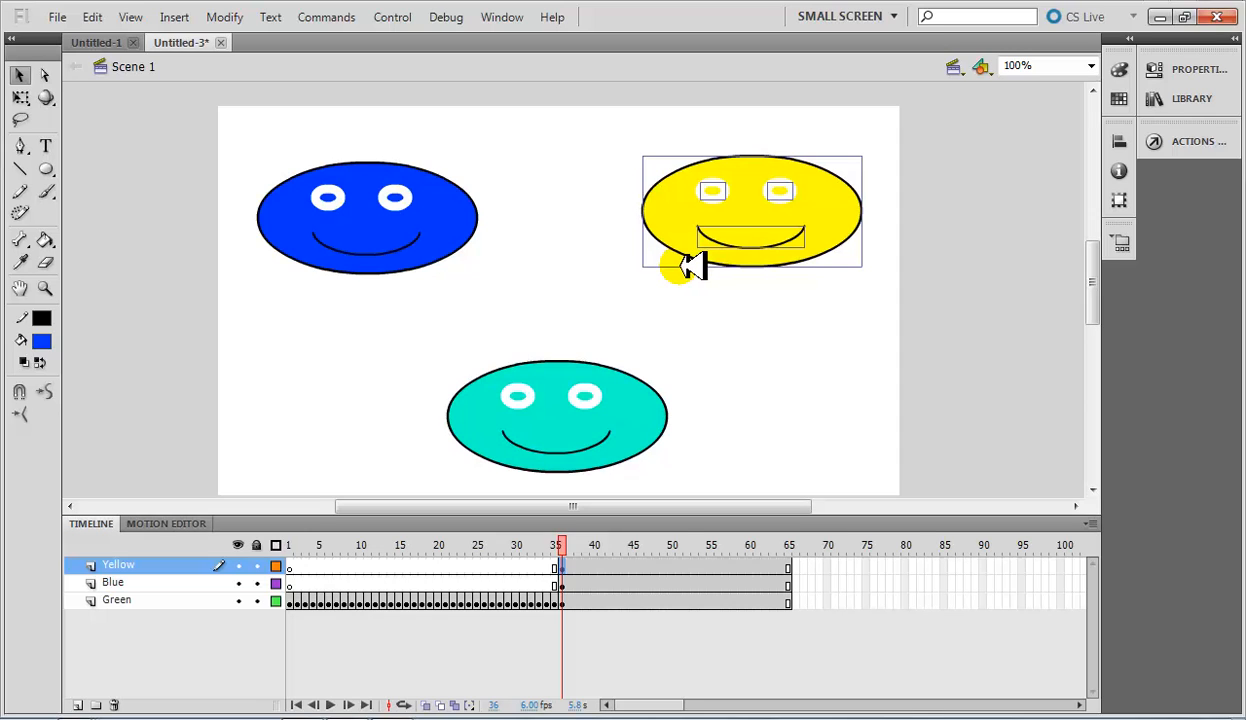
pyautogui.click(562, 584)
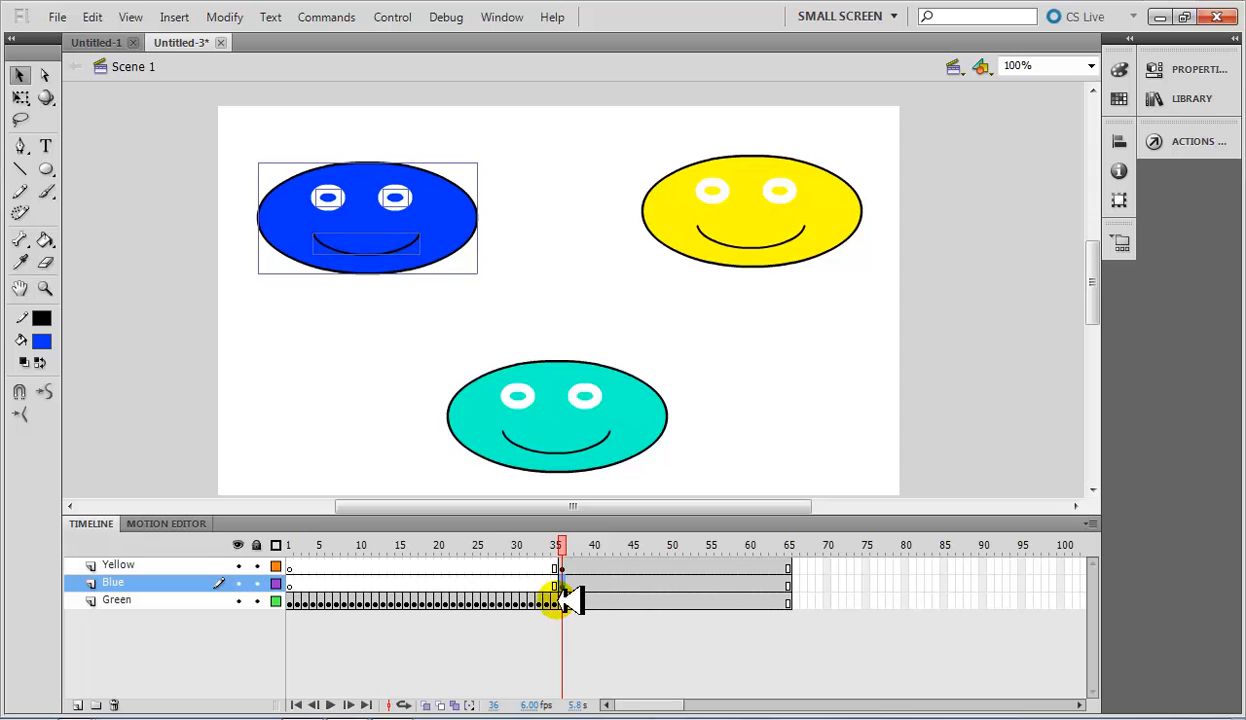
pyautogui.click(556, 600)
pyautogui.click(562, 600)
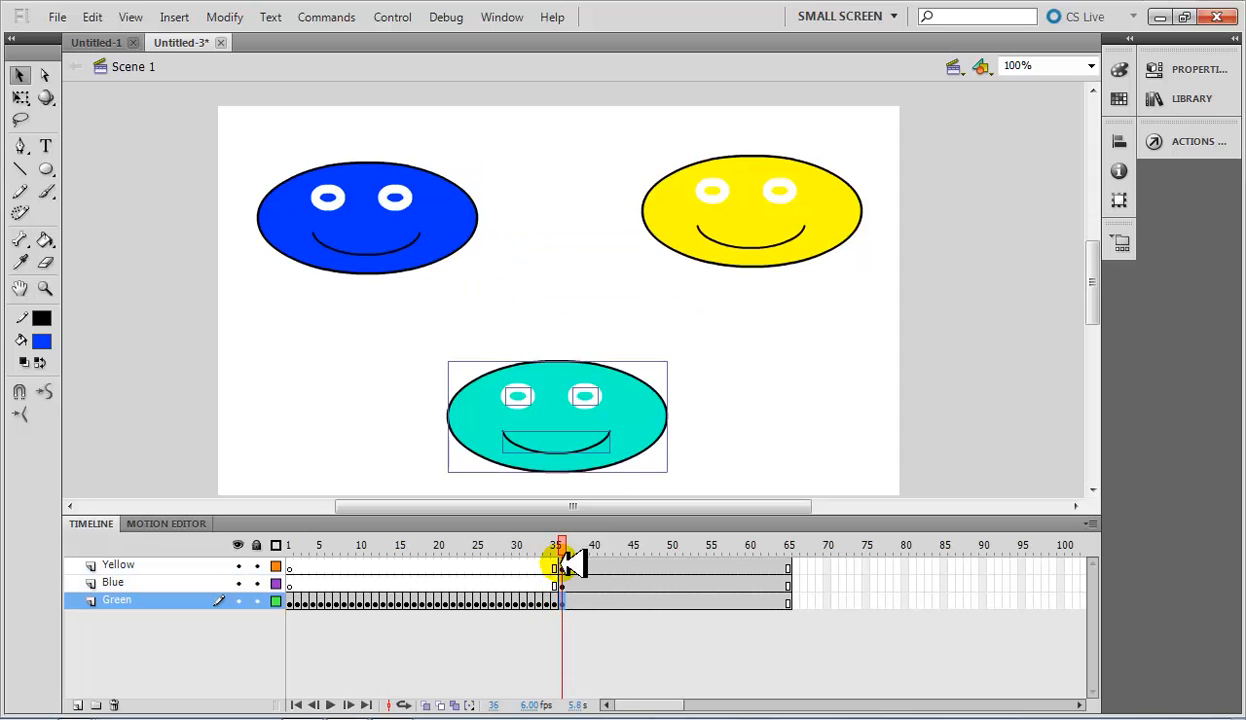
pyautogui.click(561, 567)
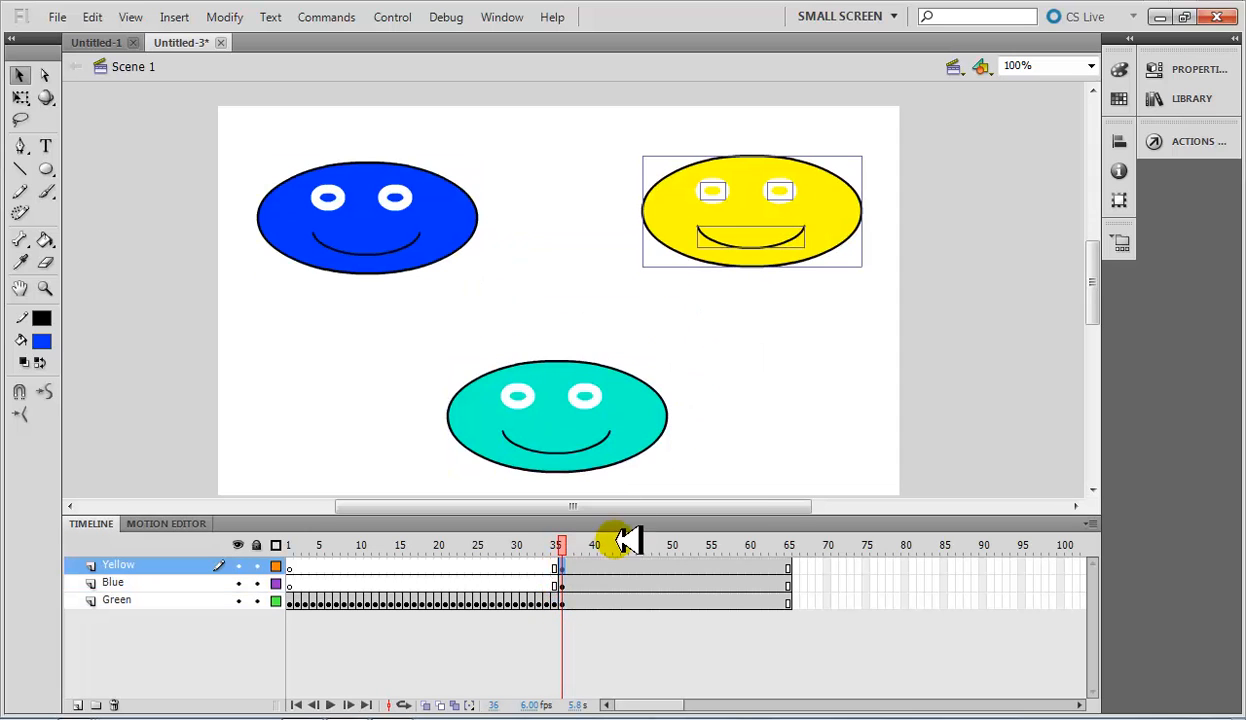
pyautogui.click(566, 584)
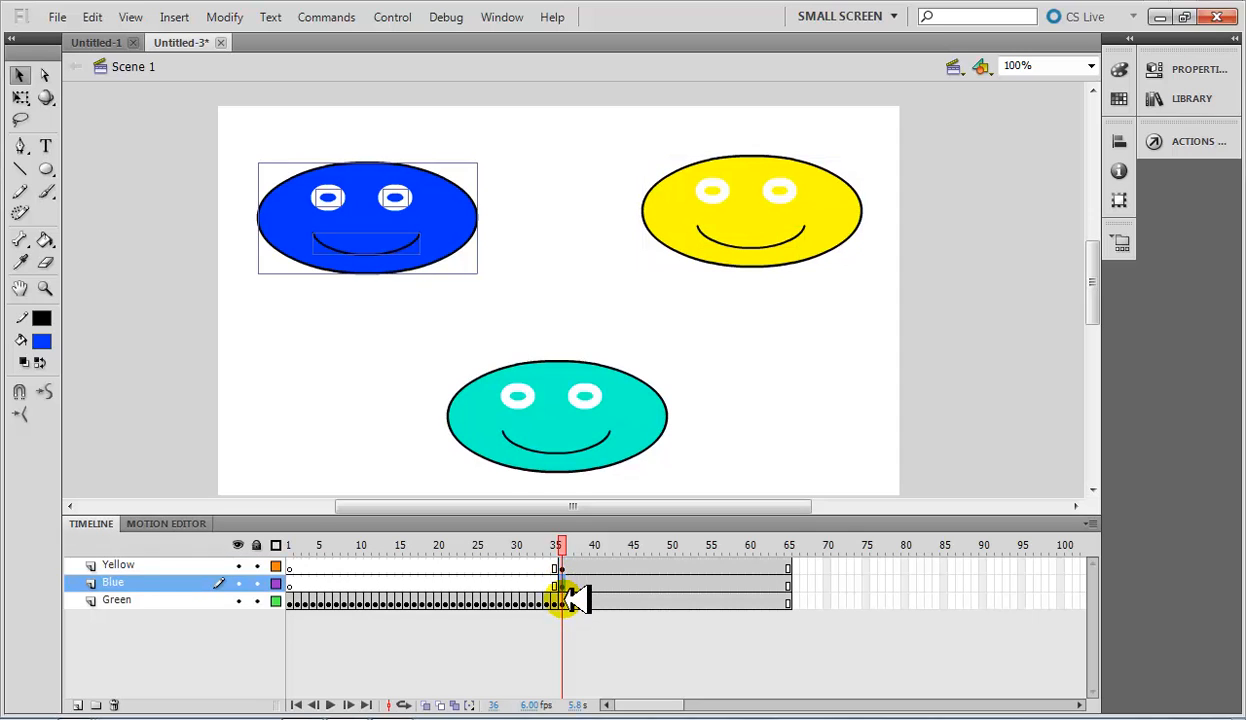
pyautogui.click(564, 600)
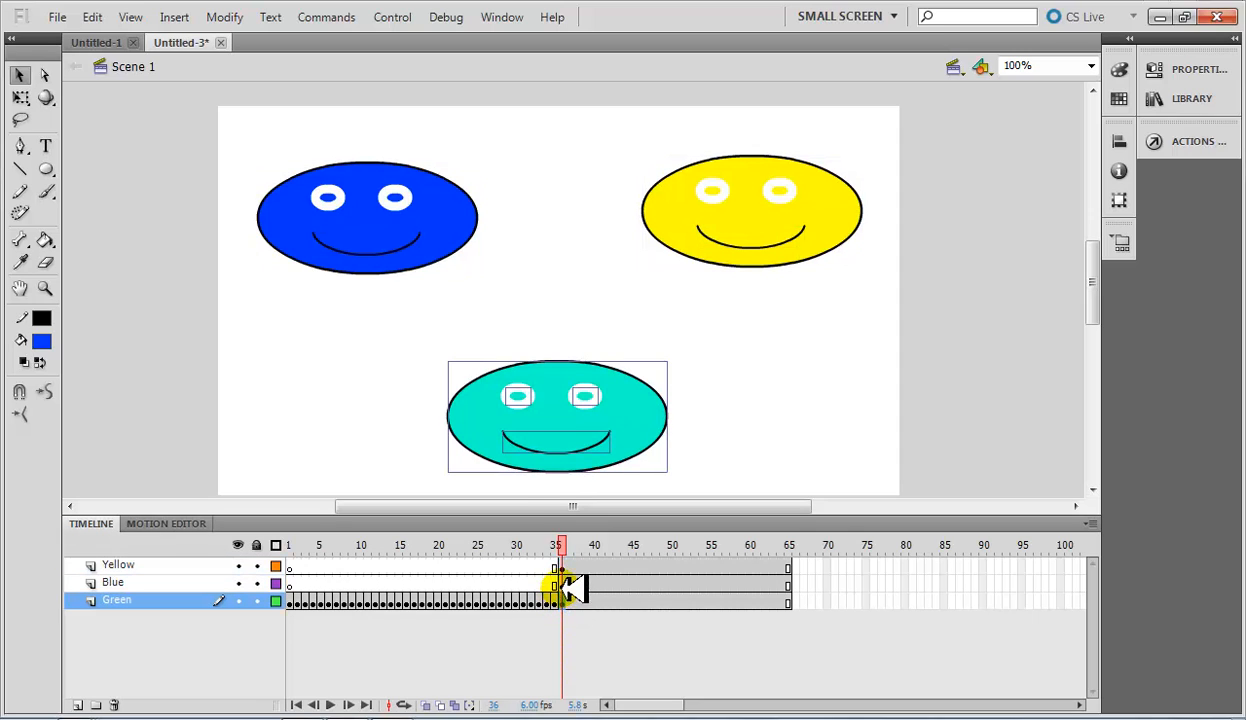
pyautogui.click(578, 444)
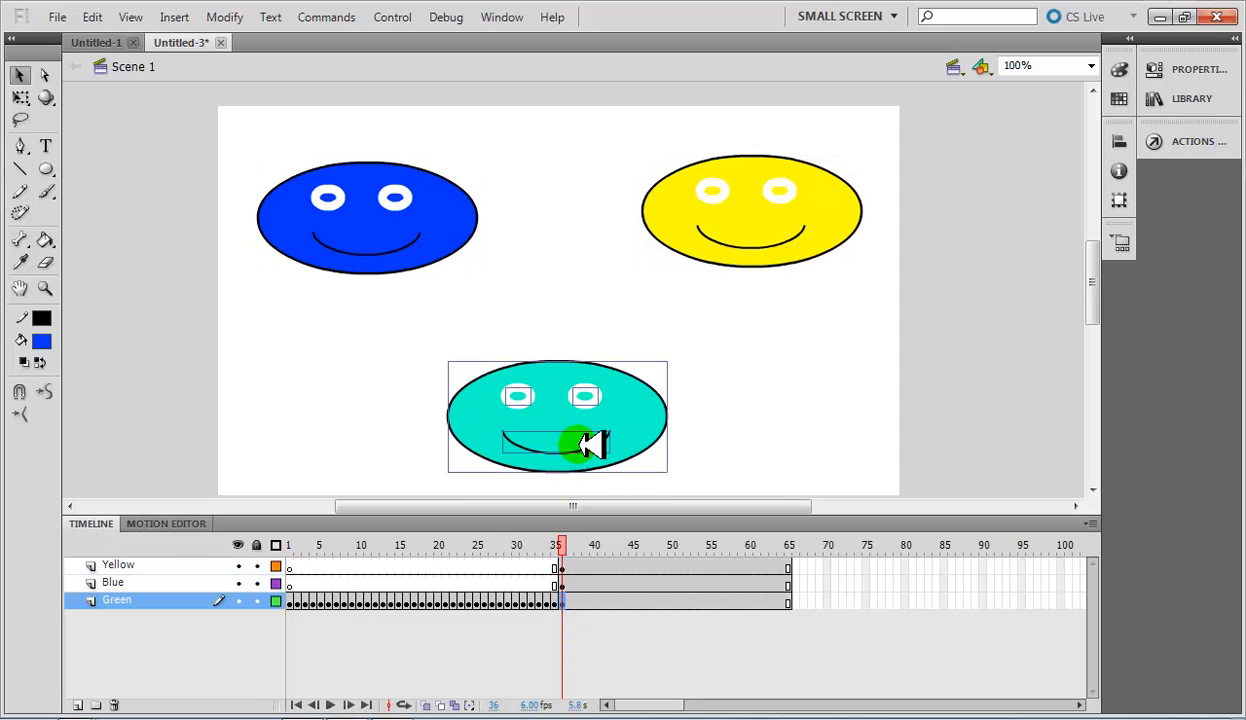
# Create a motion tween for the yellow face from frame 36, converting its parts to a symbol.
pyautogui.click(561, 567)
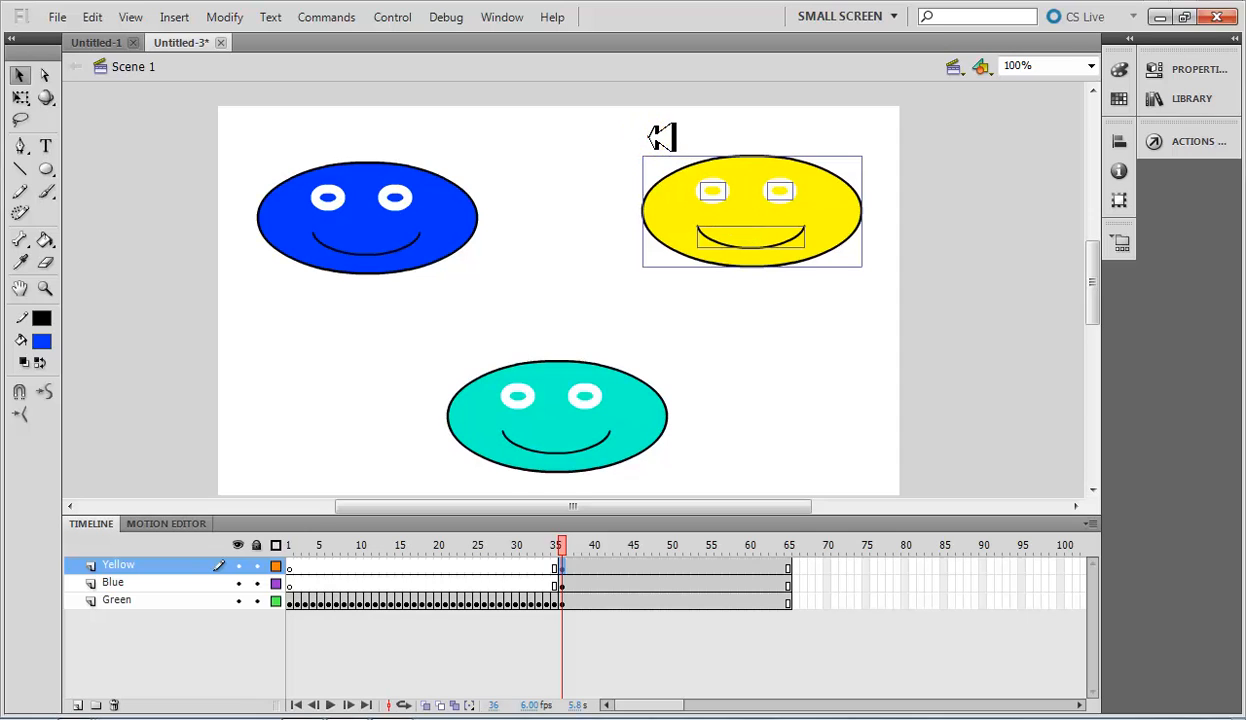
pyautogui.click(585, 108)
pyautogui.moveTo(914, 306); pyautogui.dragTo(910, 315)
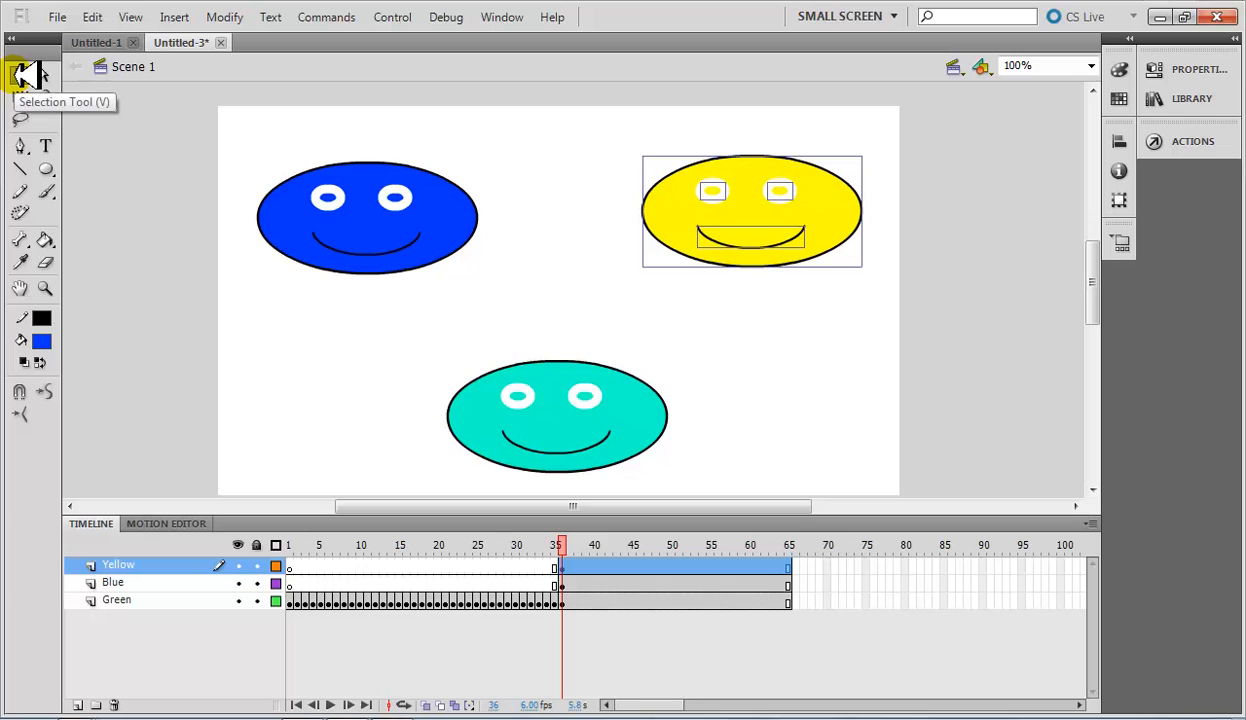
pyautogui.click(585, 110)
pyautogui.moveTo(904, 289); pyautogui.dragTo(890, 300)
pyautogui.rightClick(787, 202)
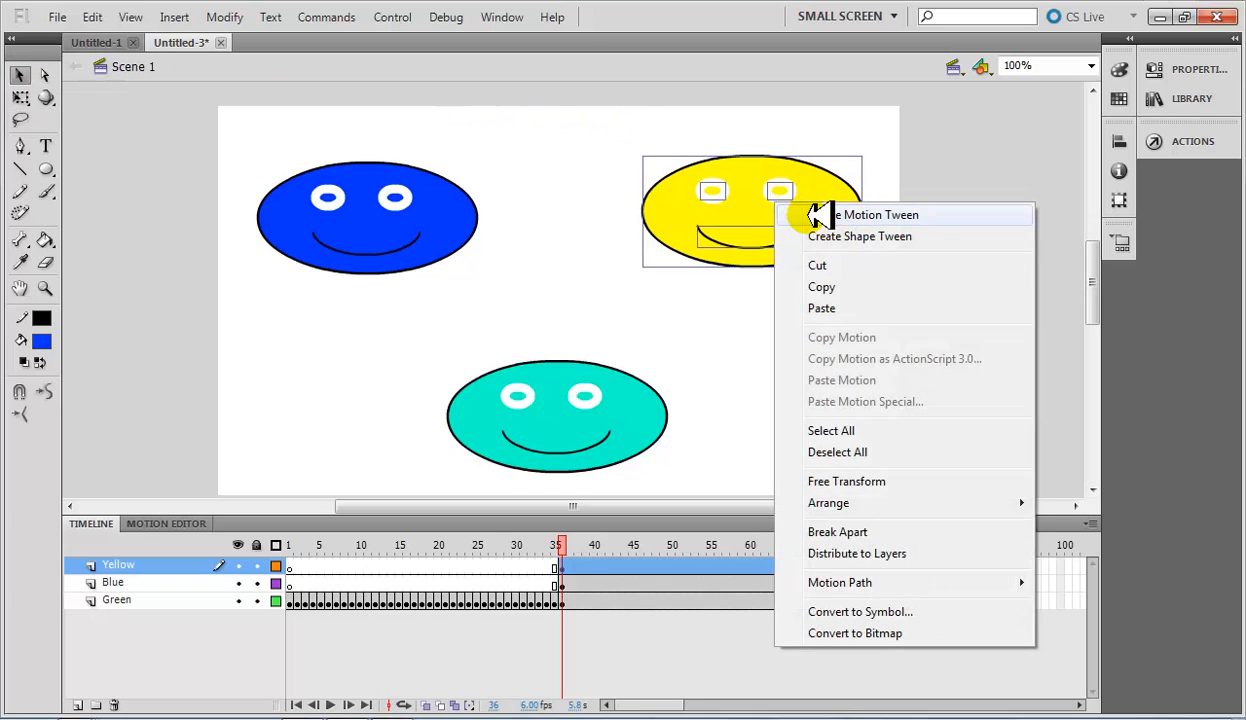
pyautogui.click(818, 213)
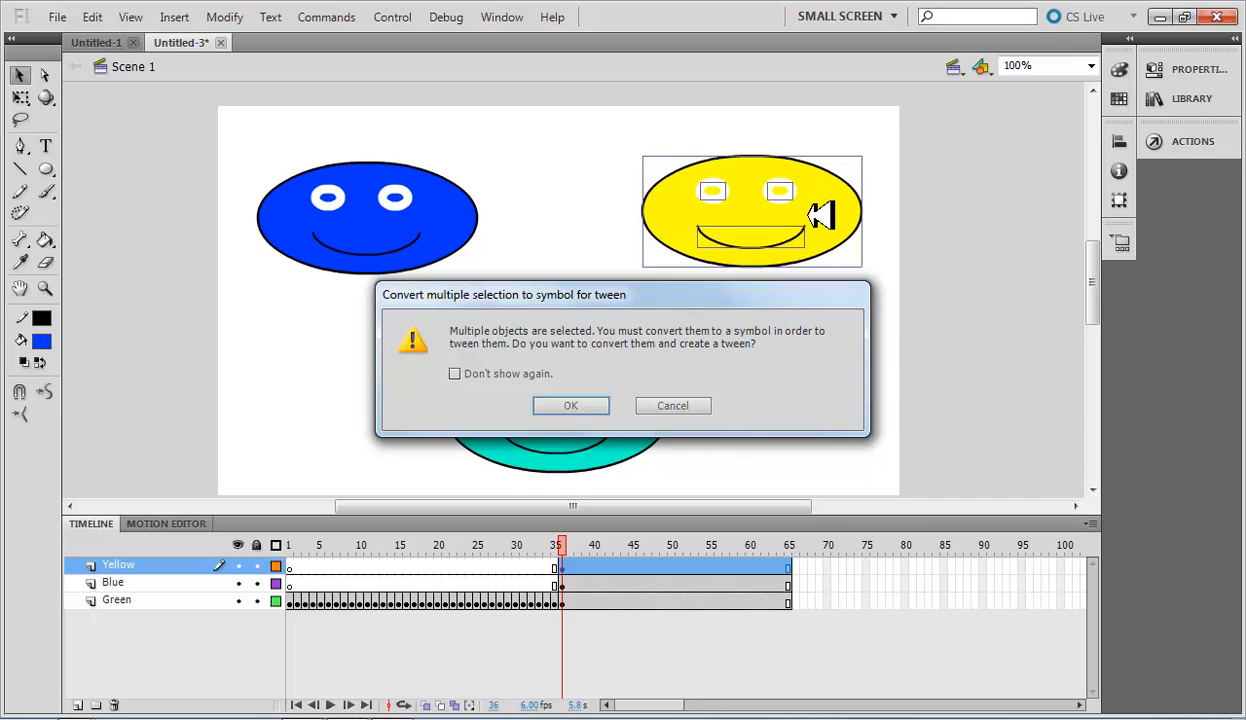
pyautogui.click(555, 405)
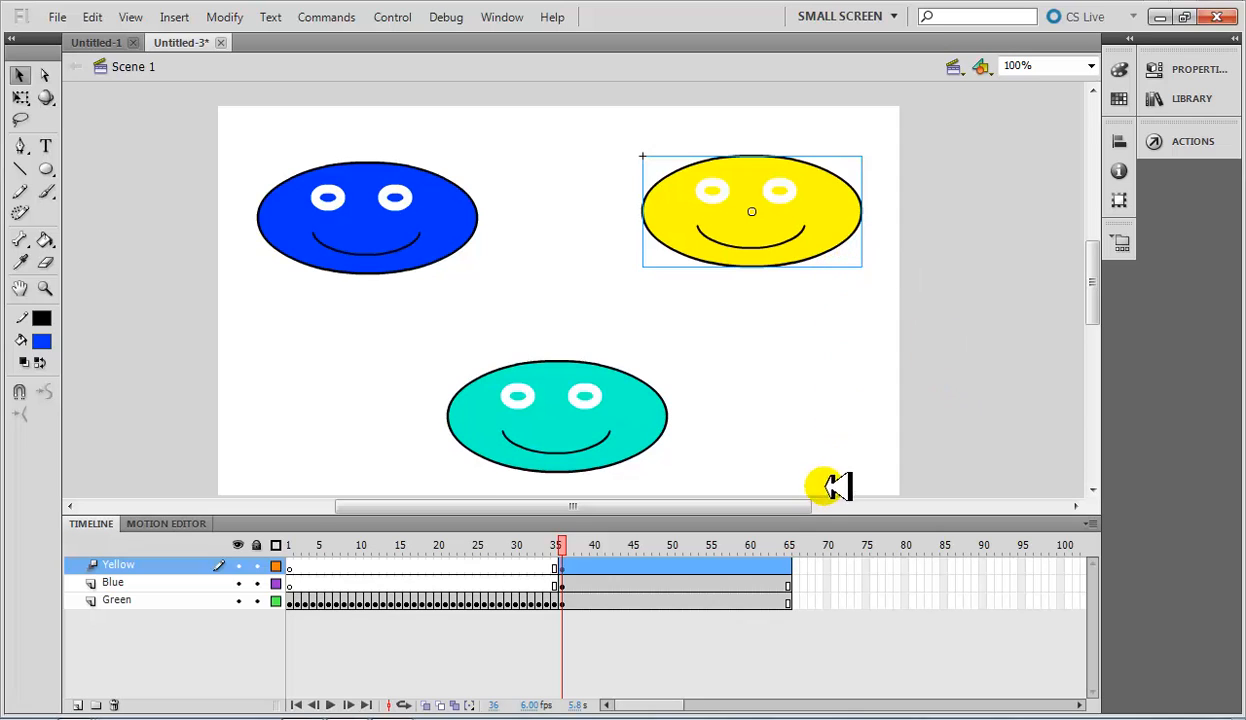
# Insert a Position keyframe at frame 66 on the Yellow layer and move the yellow face to the stage's upper left.
pyautogui.rightClick(796, 566)
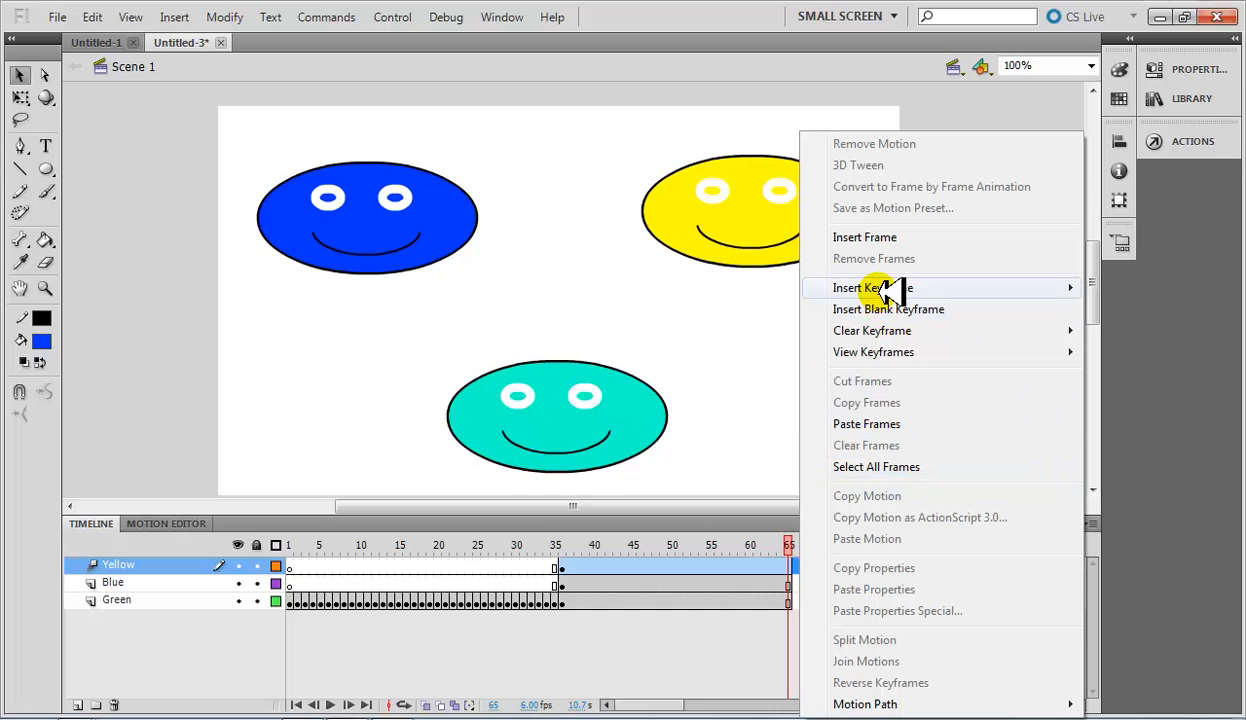
pyautogui.moveTo(887, 289)
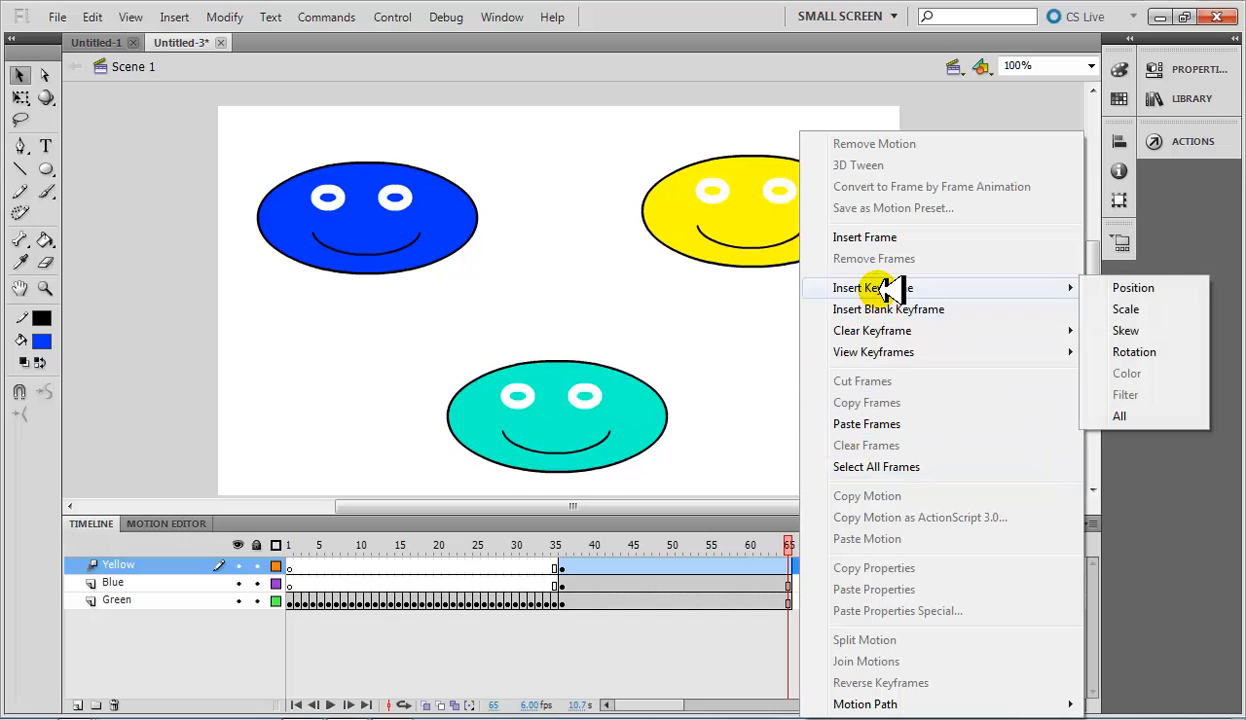
pyautogui.click(1122, 291)
pyautogui.click(822, 579)
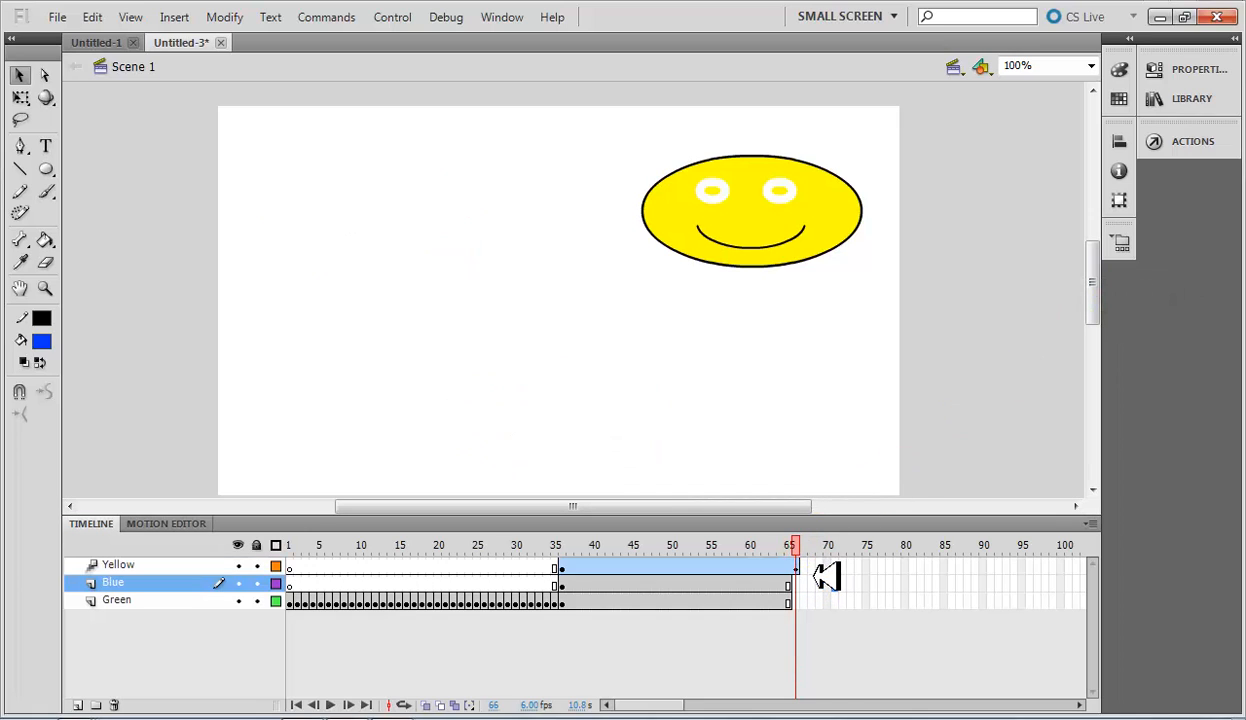
pyautogui.click(806, 566)
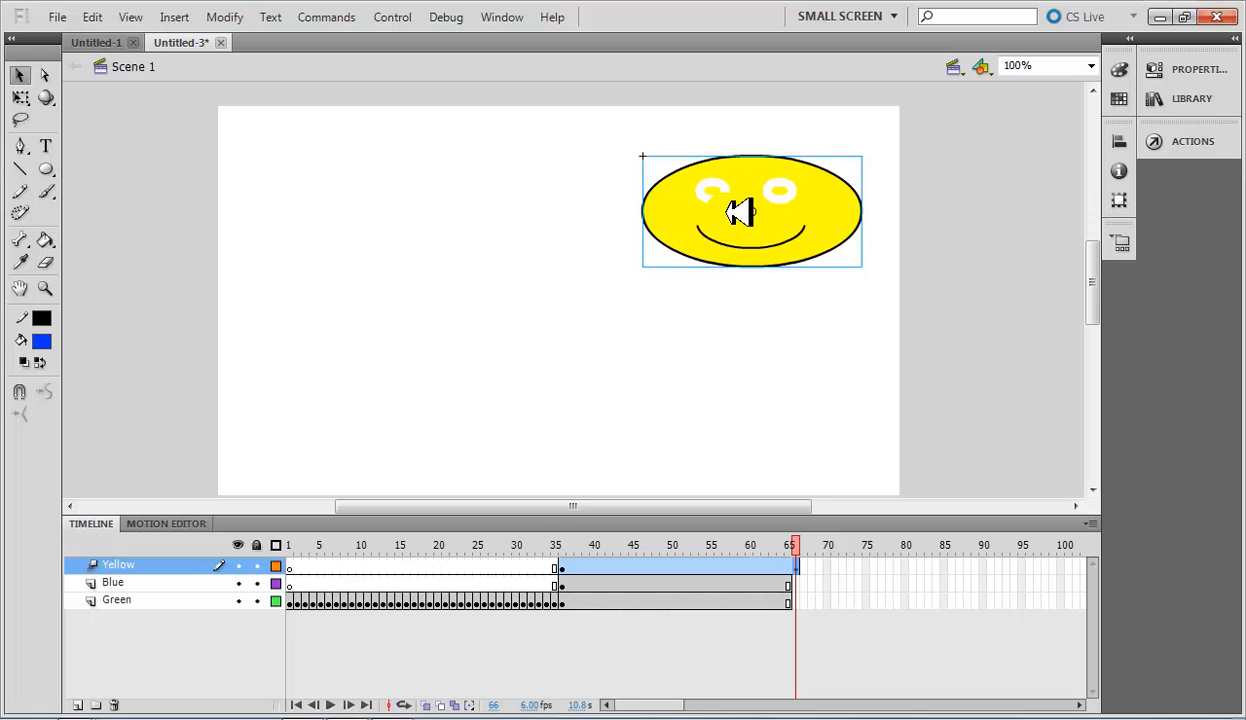
pyautogui.moveTo(740, 204); pyautogui.dragTo(360, 246)
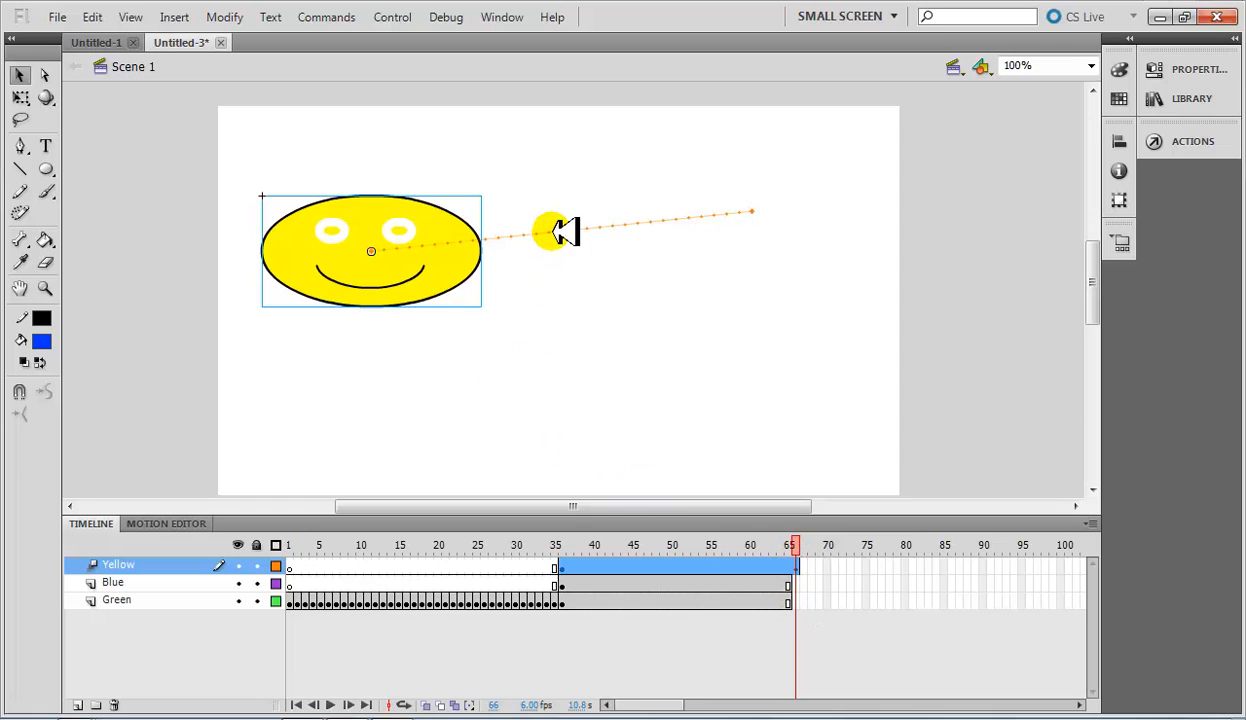
# Bend the middle of the yellow face's straight motion path upward into an arc.
pyautogui.click(570, 305)
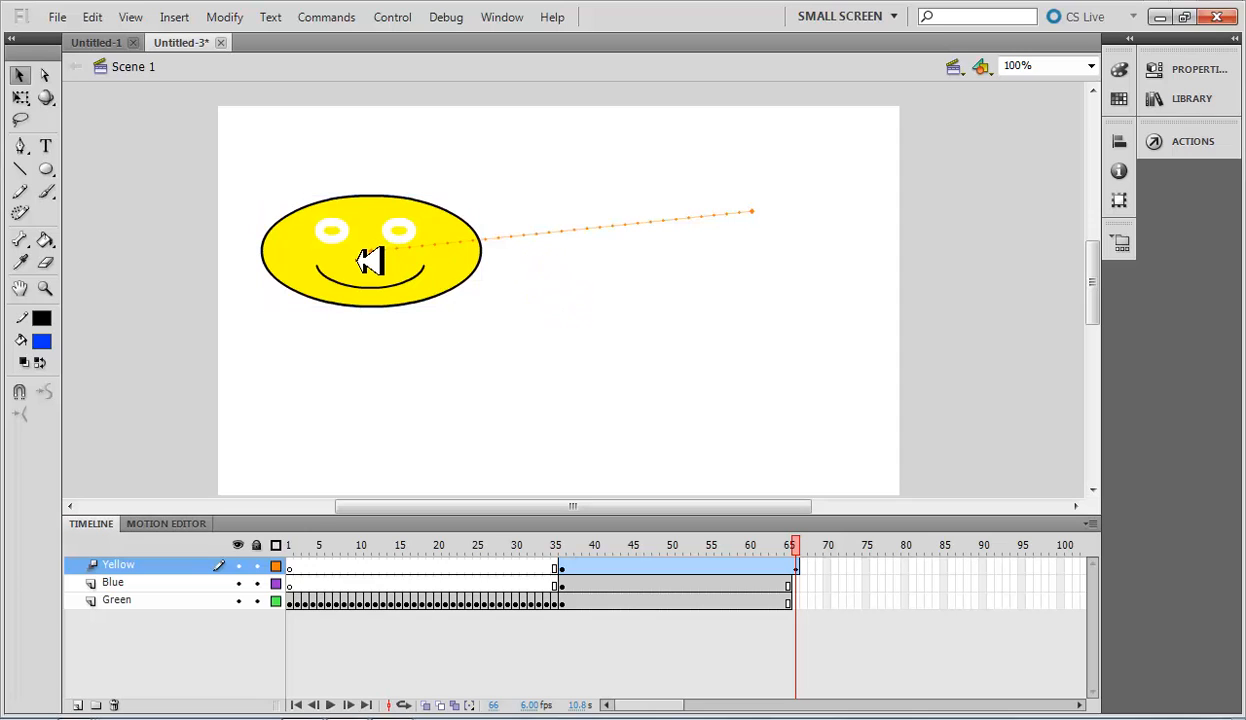
pyautogui.click(370, 261)
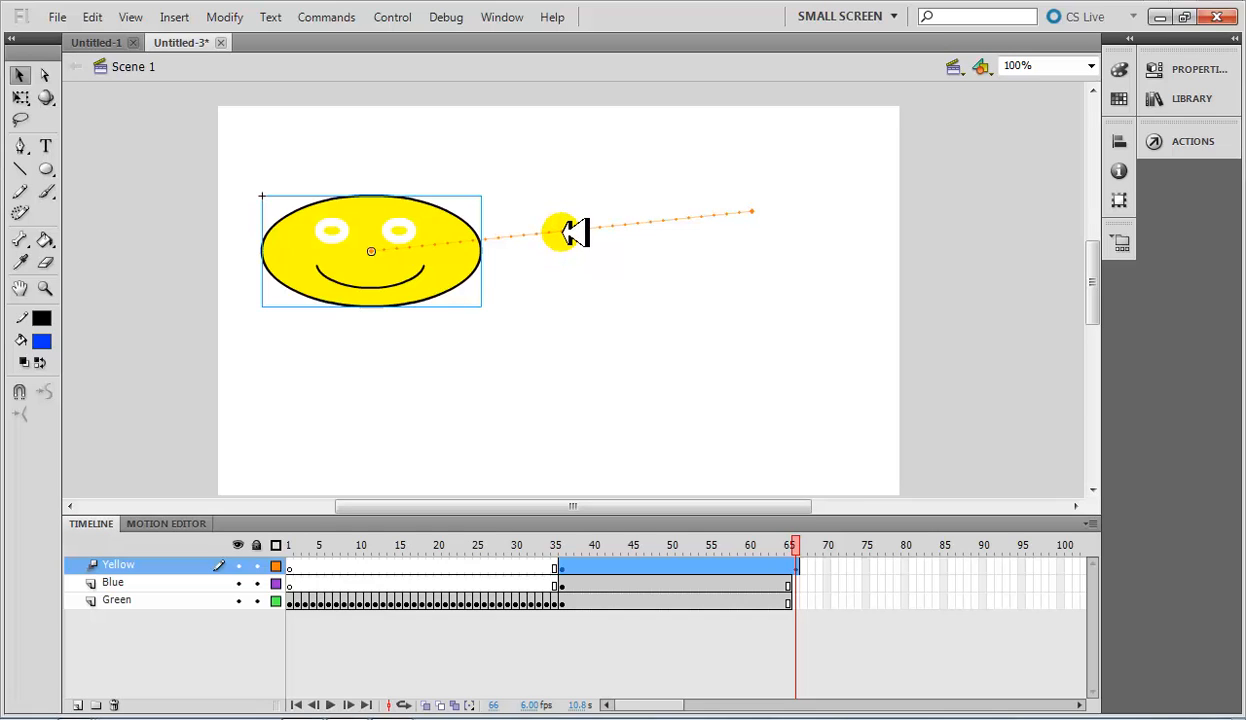
pyautogui.click(580, 290)
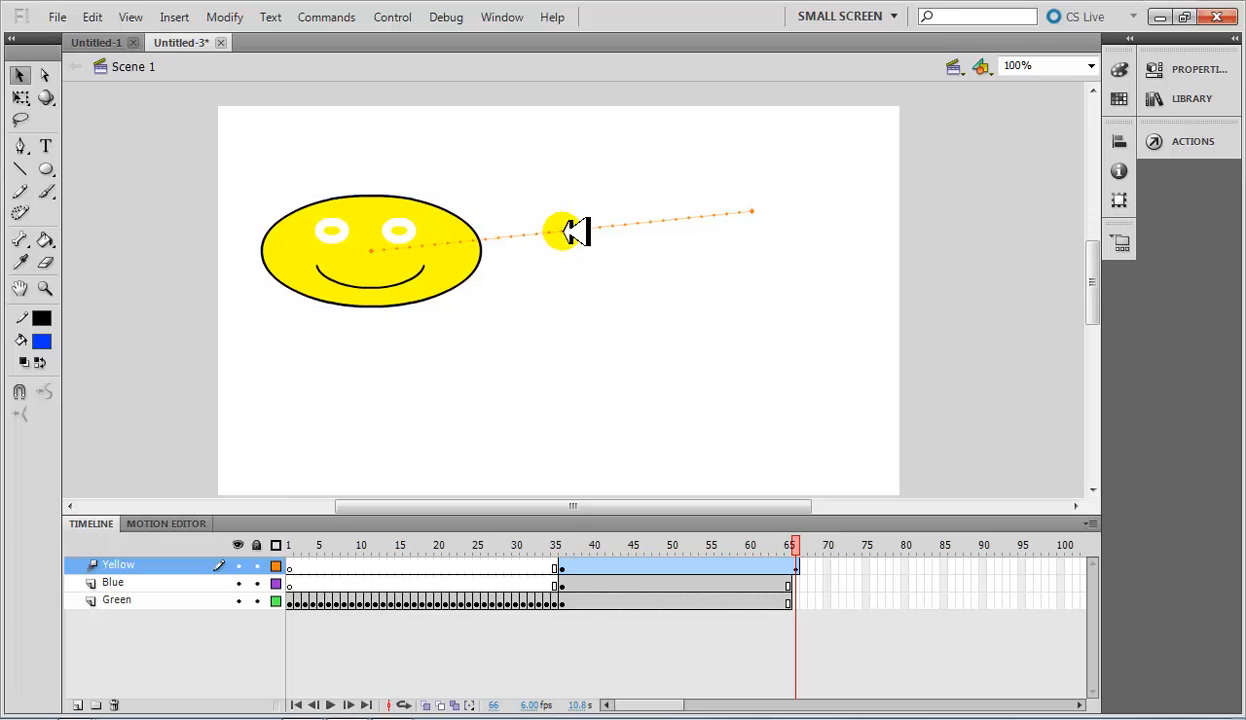
pyautogui.moveTo(575, 232); pyautogui.dragTo(565, 176)
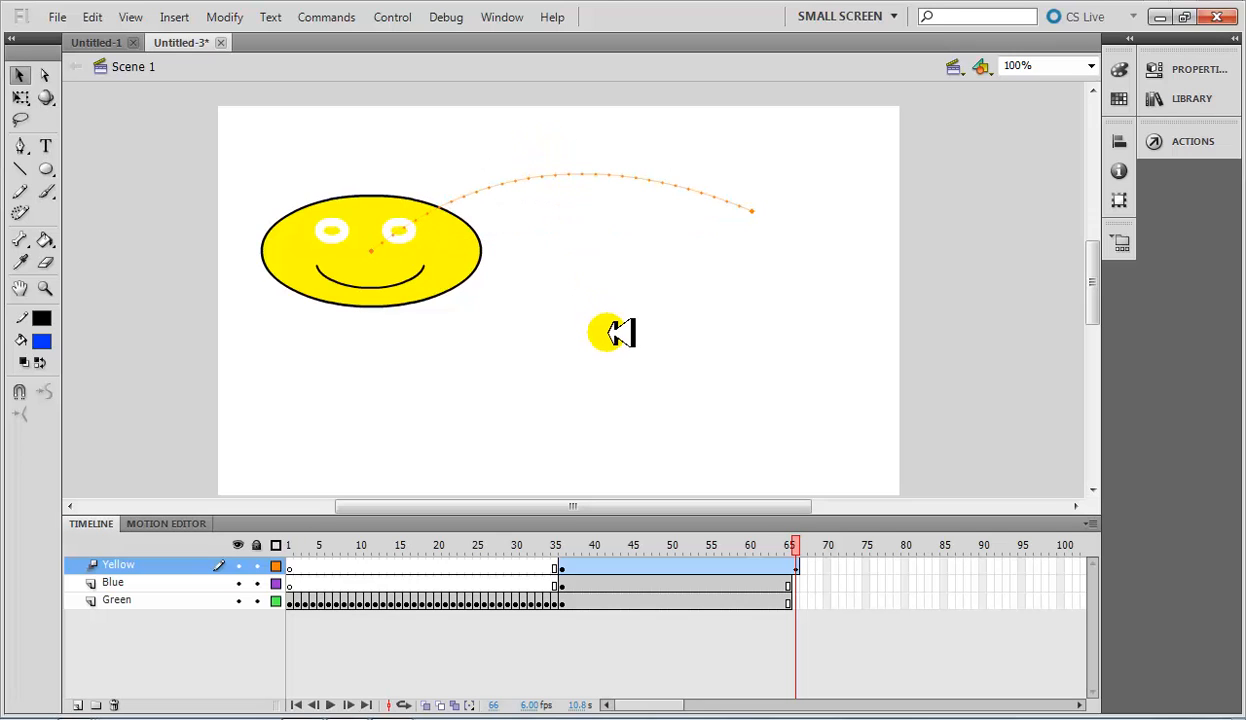
pyautogui.moveTo(605, 321); pyautogui.dragTo(581, 262)
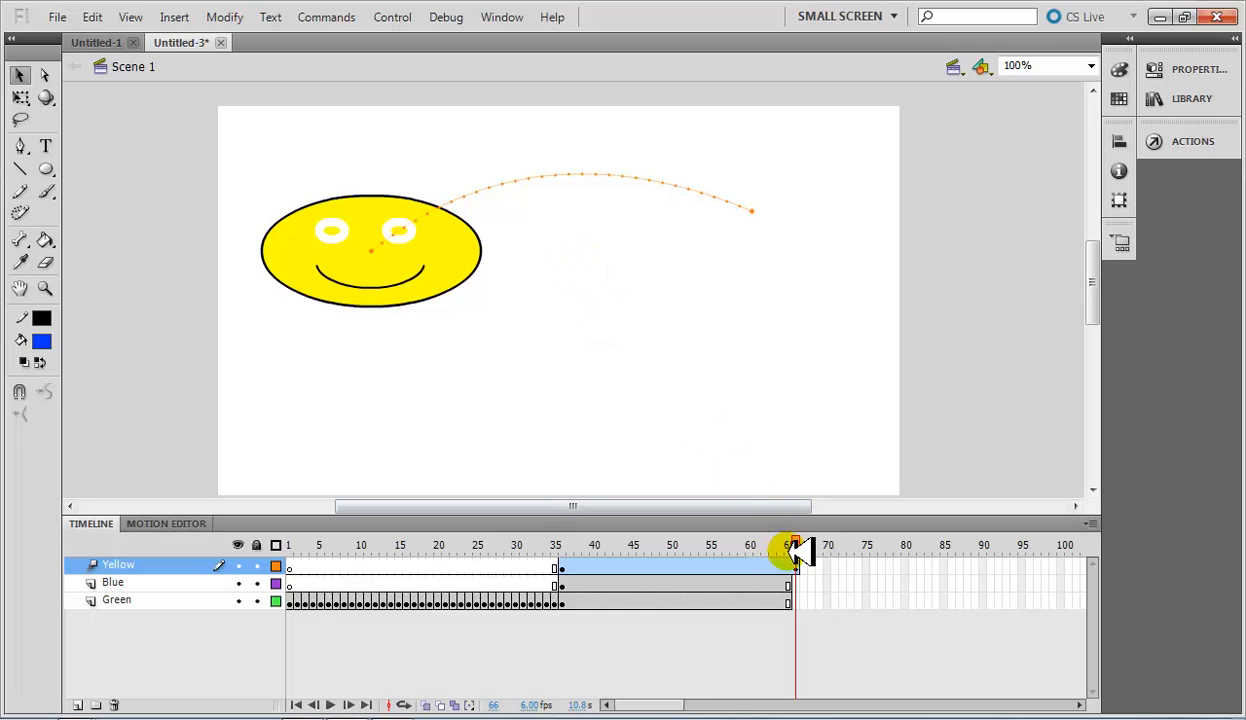
# Create a motion tween for the blue face at frame 36, converting its parts to a symbol.
pyautogui.moveTo(796, 545); pyautogui.dragTo(578, 533)
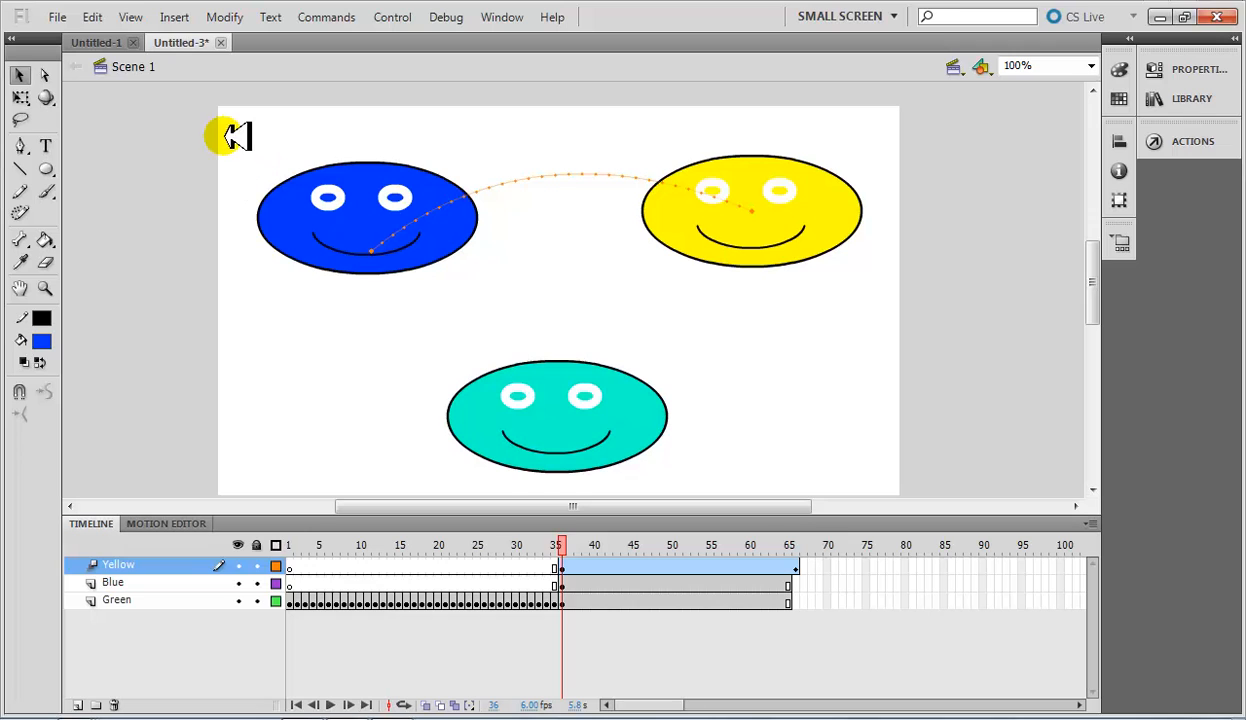
pyautogui.click(560, 583)
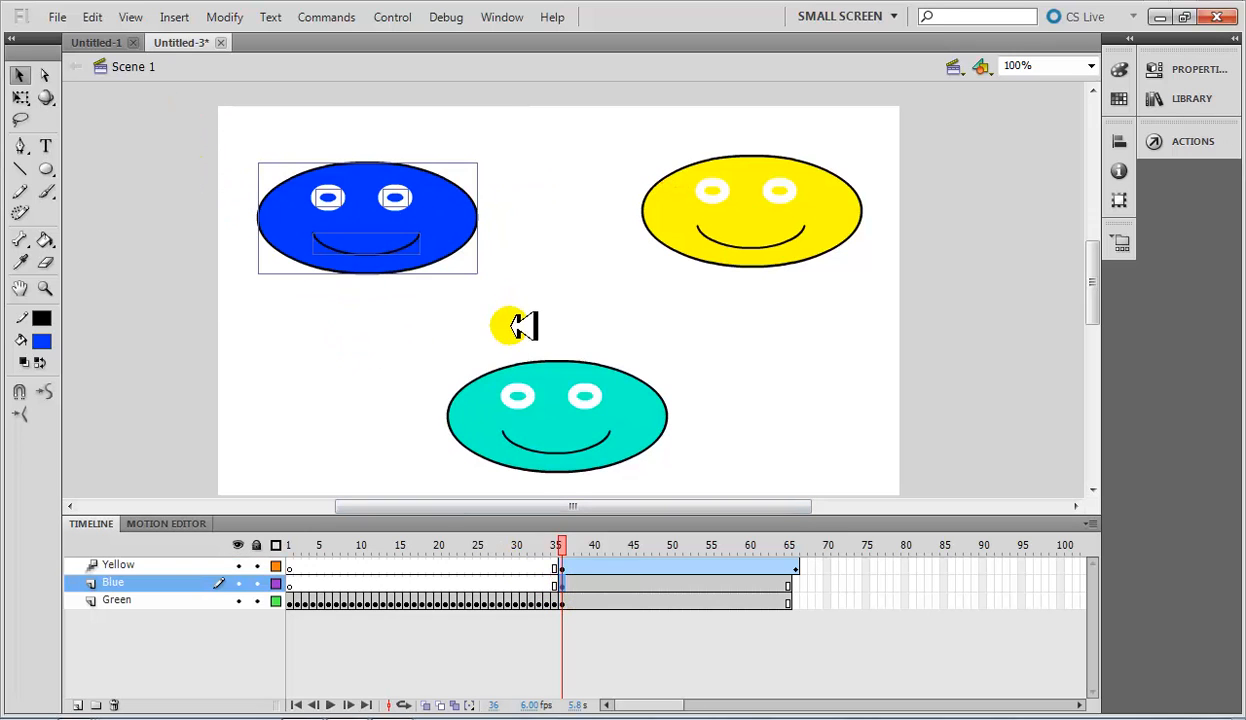
pyautogui.rightClick(410, 225)
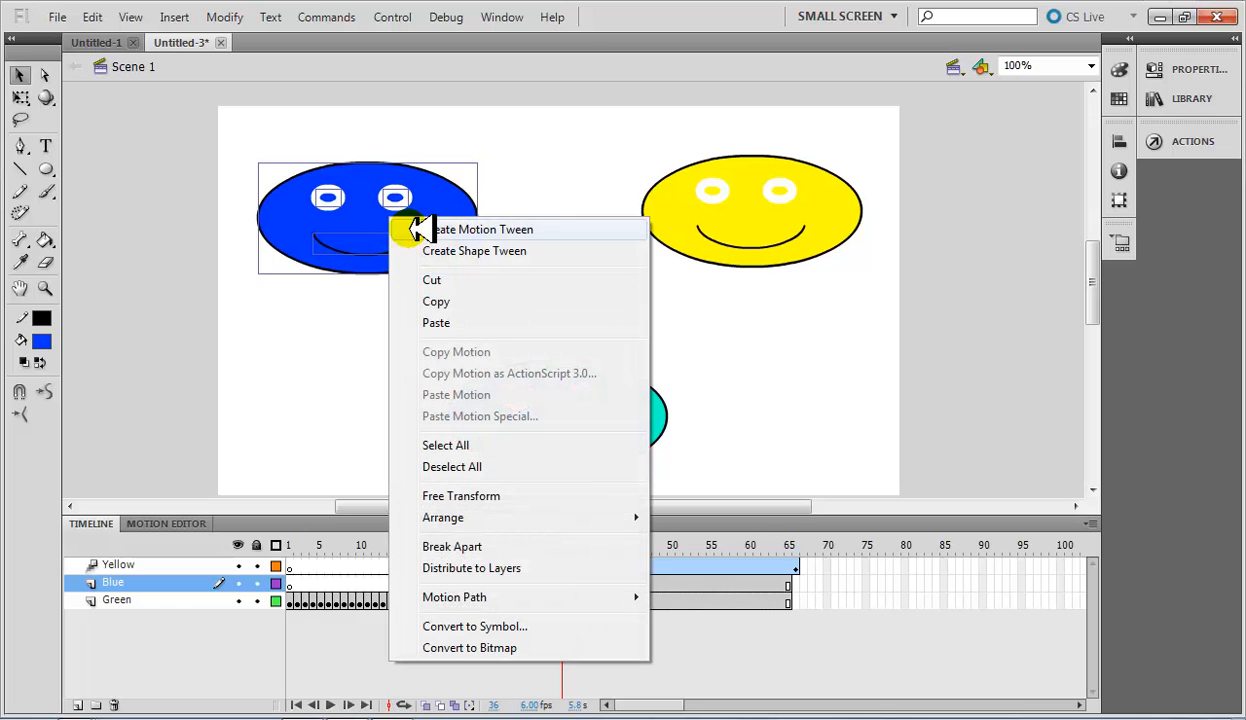
pyautogui.click(428, 230)
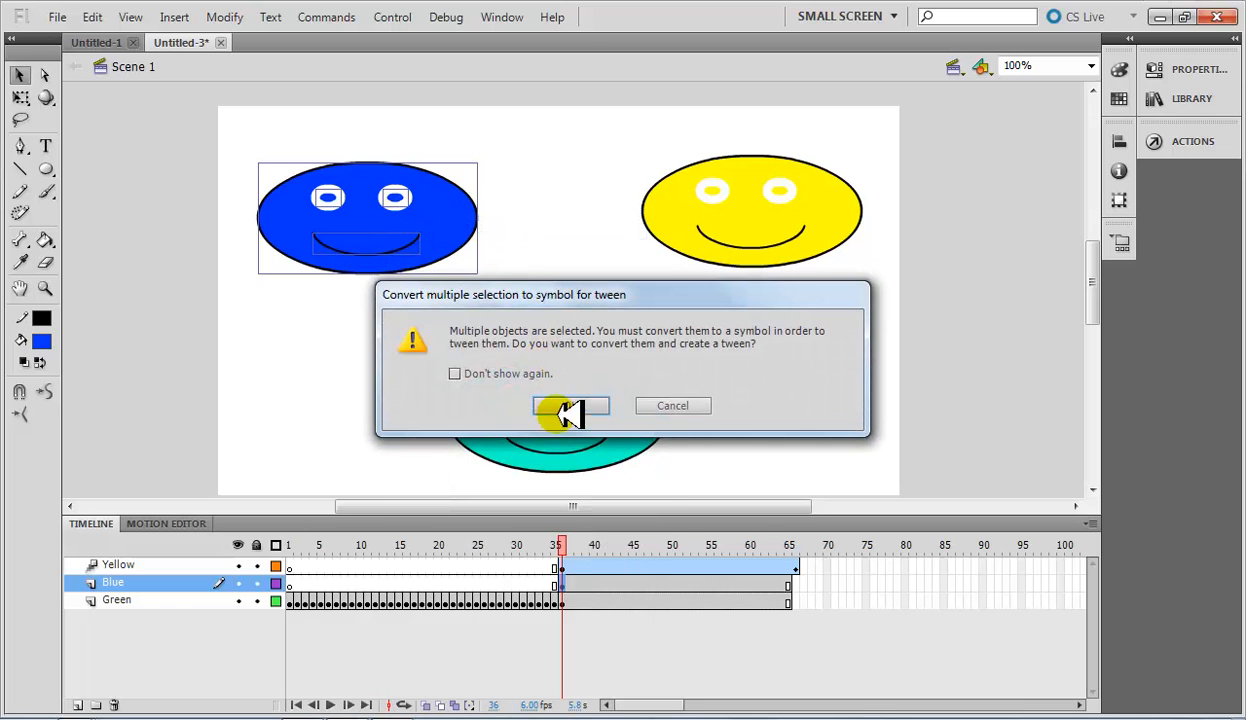
pyautogui.click(571, 406)
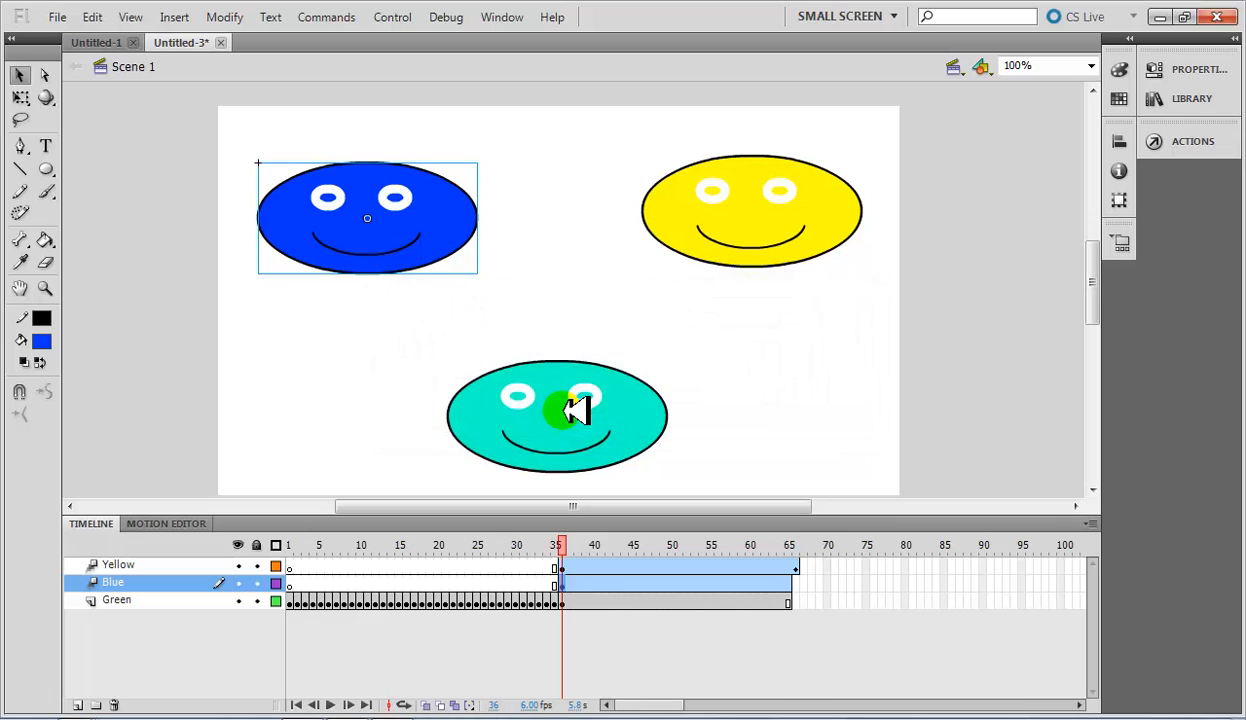
# Insert a Position keyframe at frame 66 on the Blue layer and move the blue face to the stage's lower centre.
pyautogui.click(792, 583)
pyautogui.click(813, 595)
pyautogui.rightClick(813, 581)
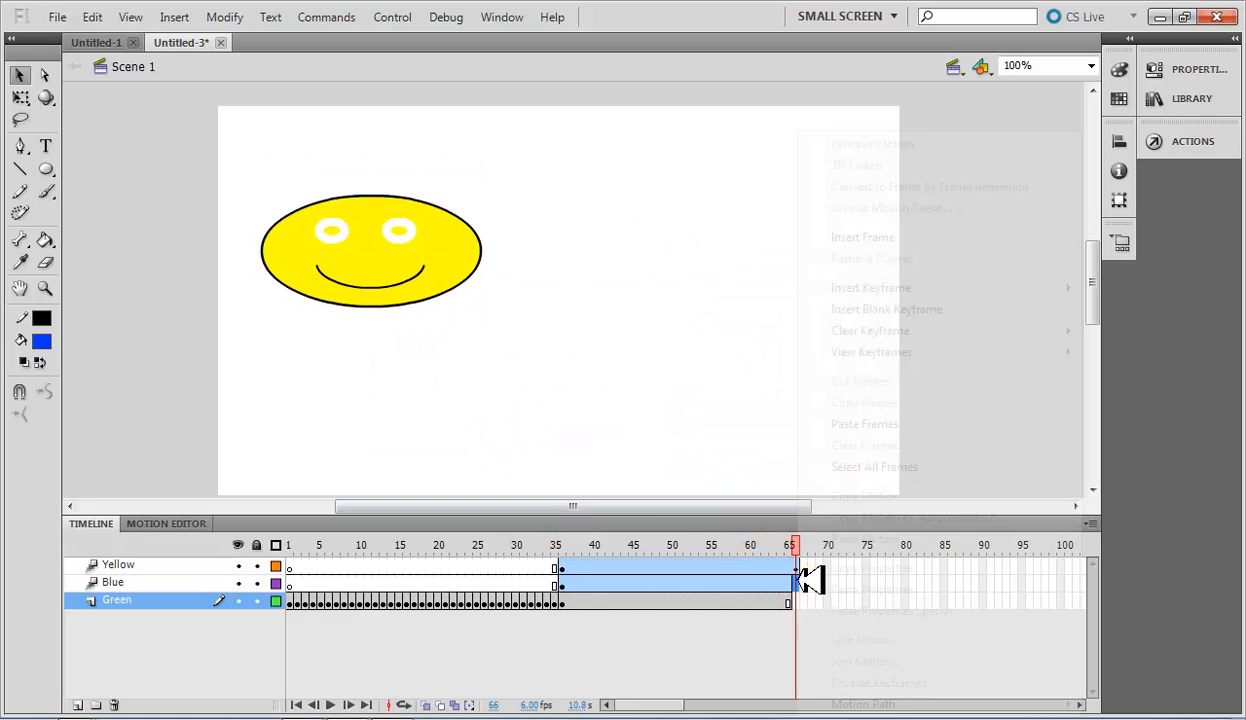
pyautogui.moveTo(946, 288)
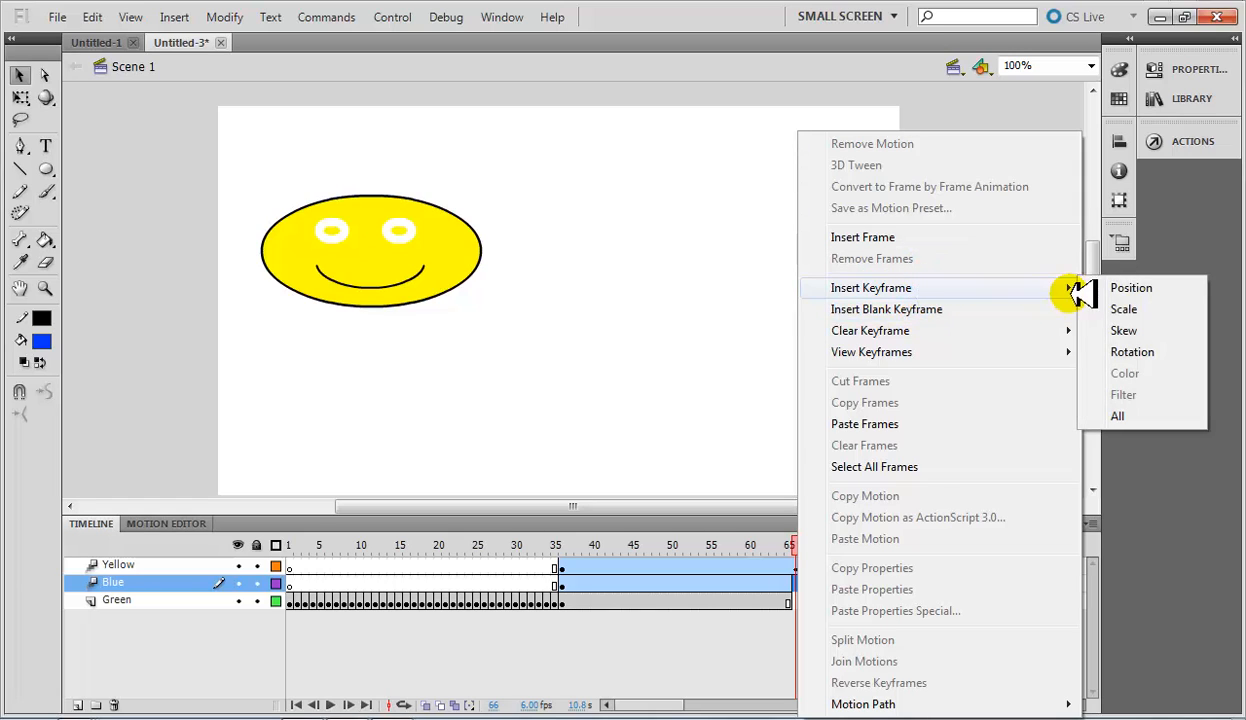
pyautogui.click(1118, 288)
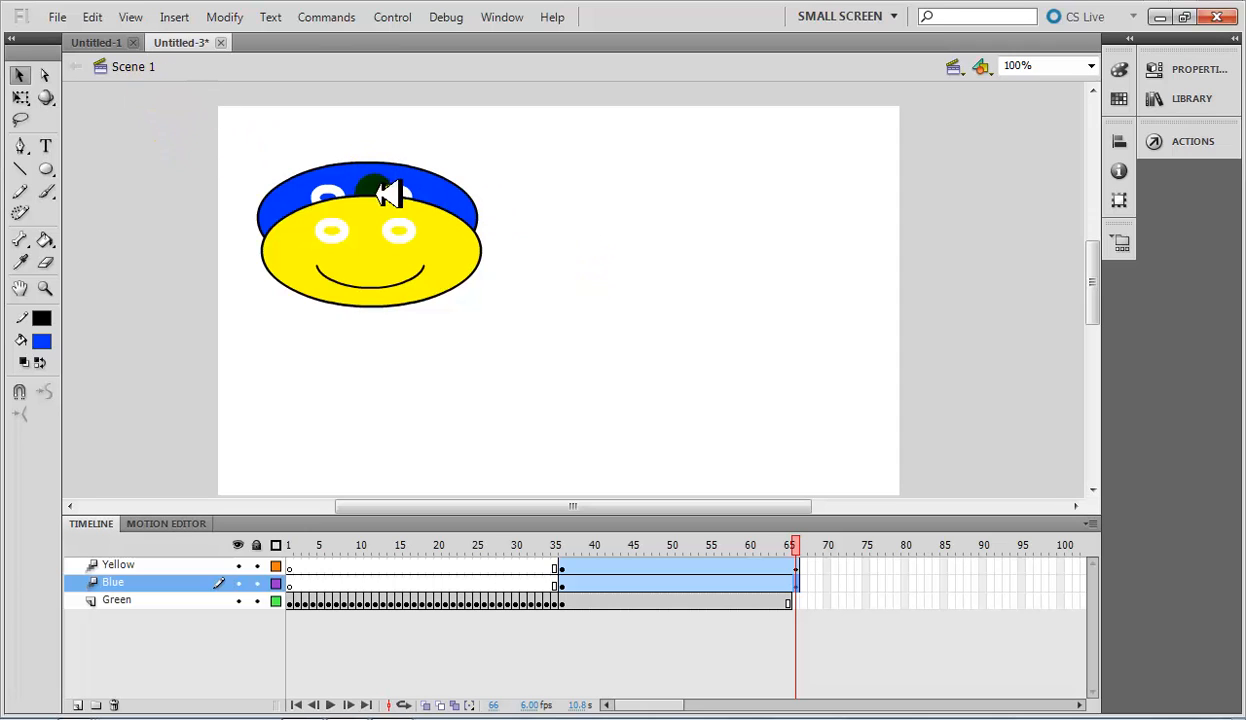
pyautogui.click(830, 598)
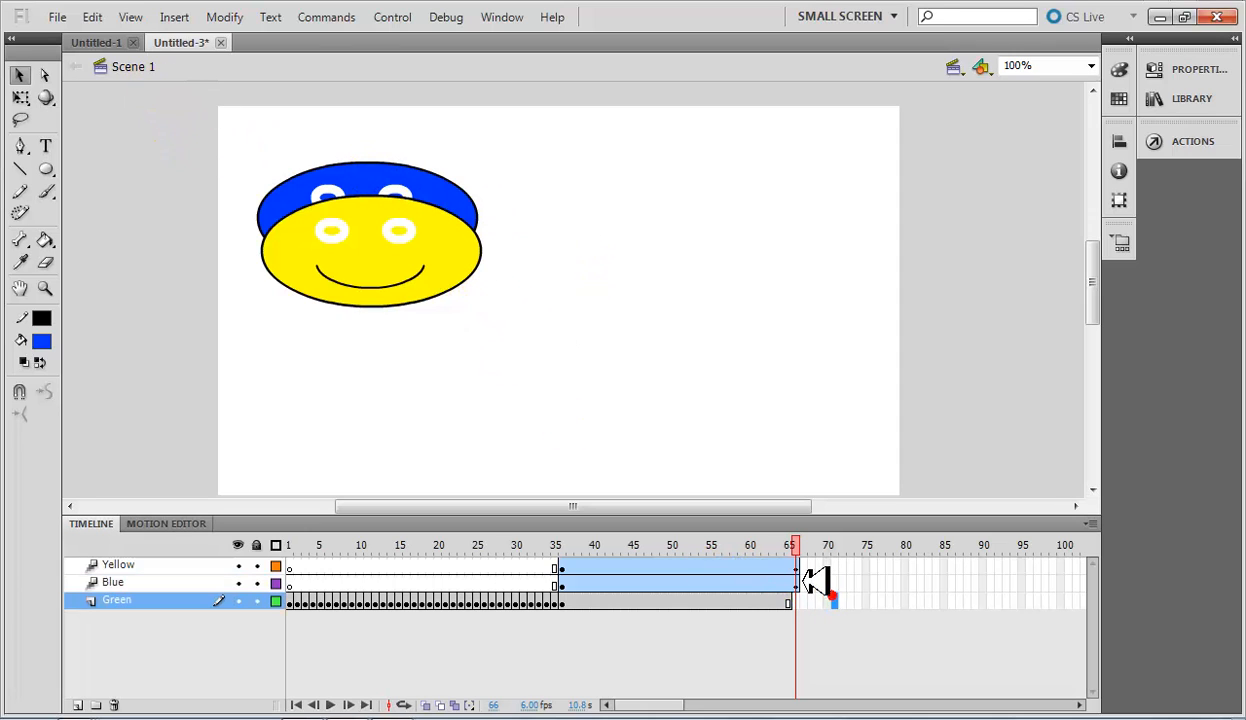
pyautogui.click(800, 583)
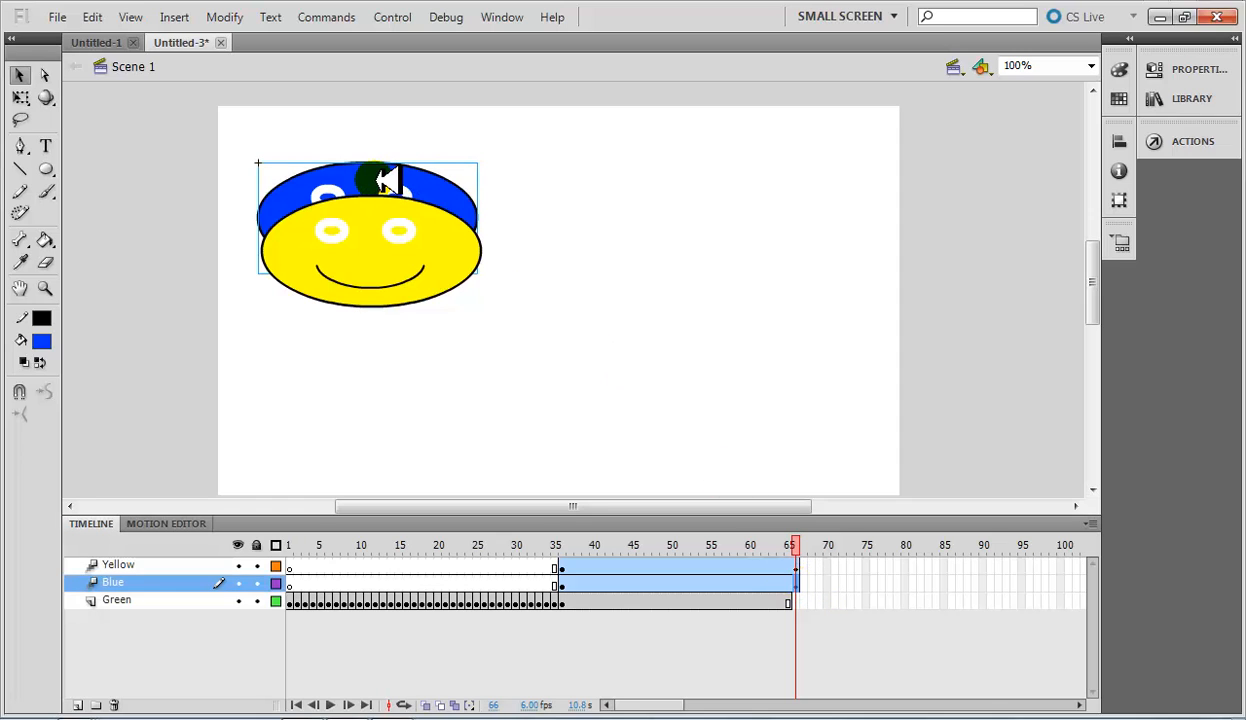
pyautogui.moveTo(388, 181); pyautogui.dragTo(612, 395)
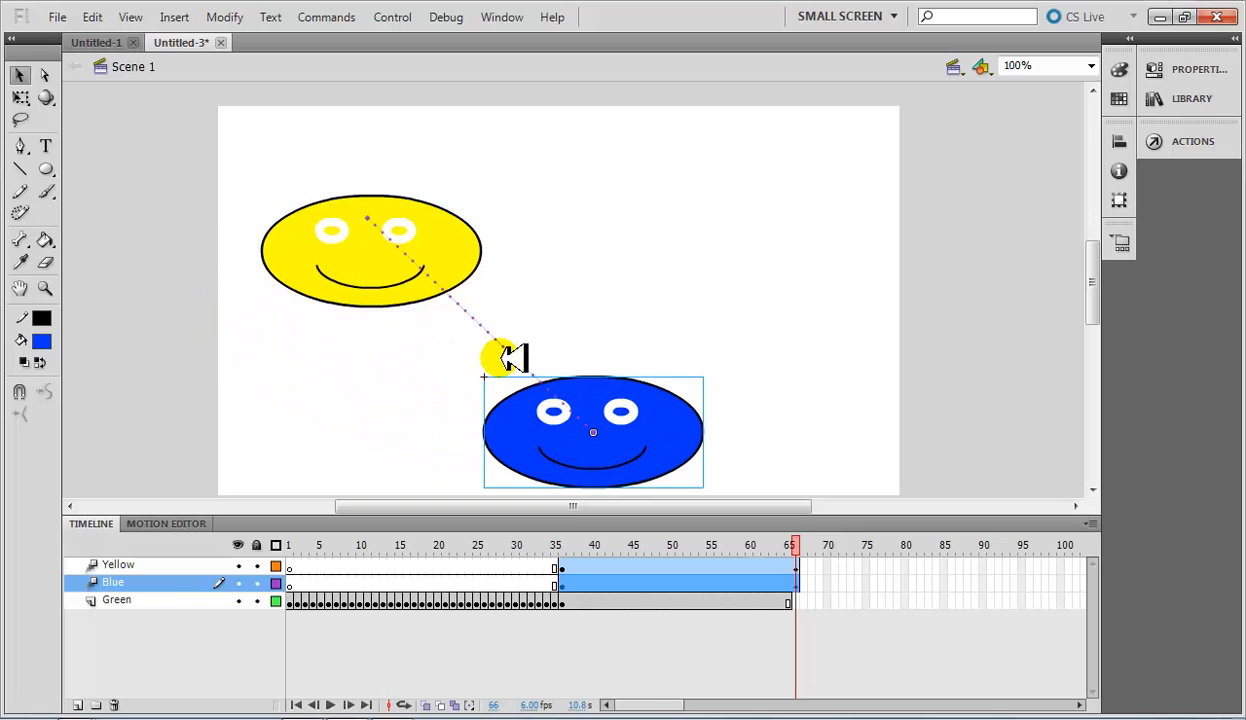
# Bend the middle of the blue face's straight motion path down toward the stage's lower left into a curve.
pyautogui.moveTo(483, 328); pyautogui.dragTo(409, 402)
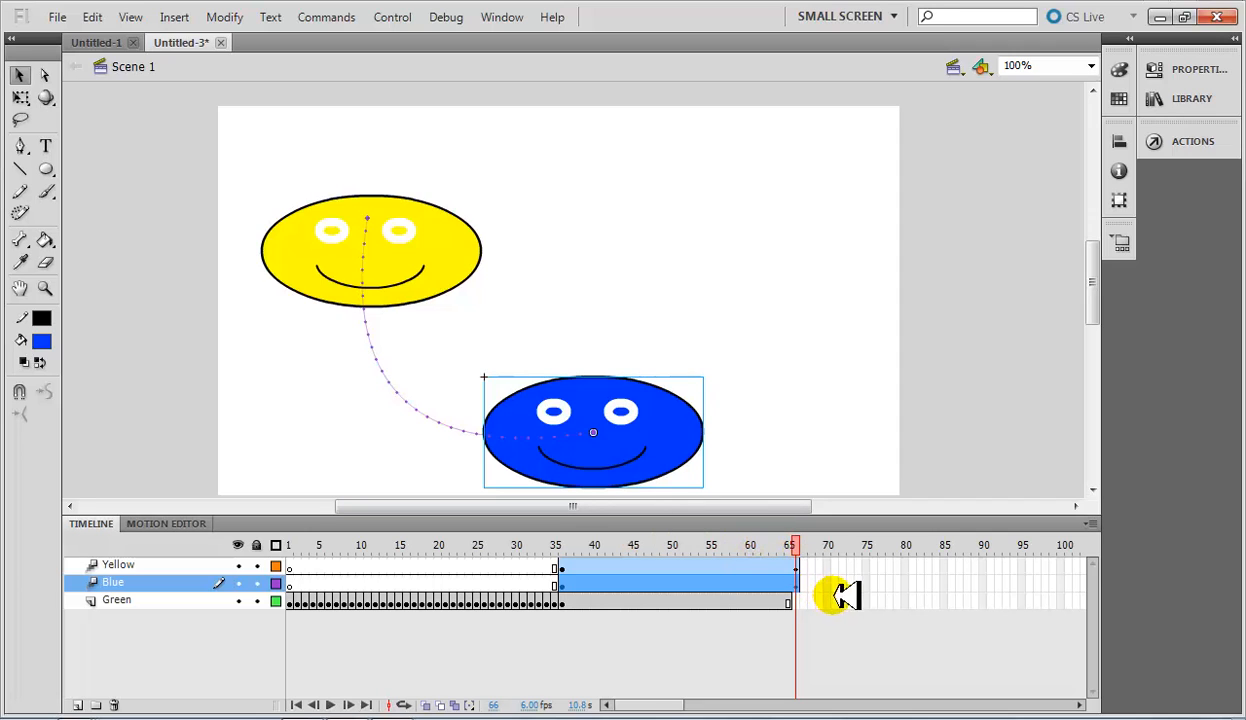
# Create a motion tween for the green face at frame 36, converting its parts to a symbol.
pyautogui.click(560, 601)
pyautogui.click(400, 357)
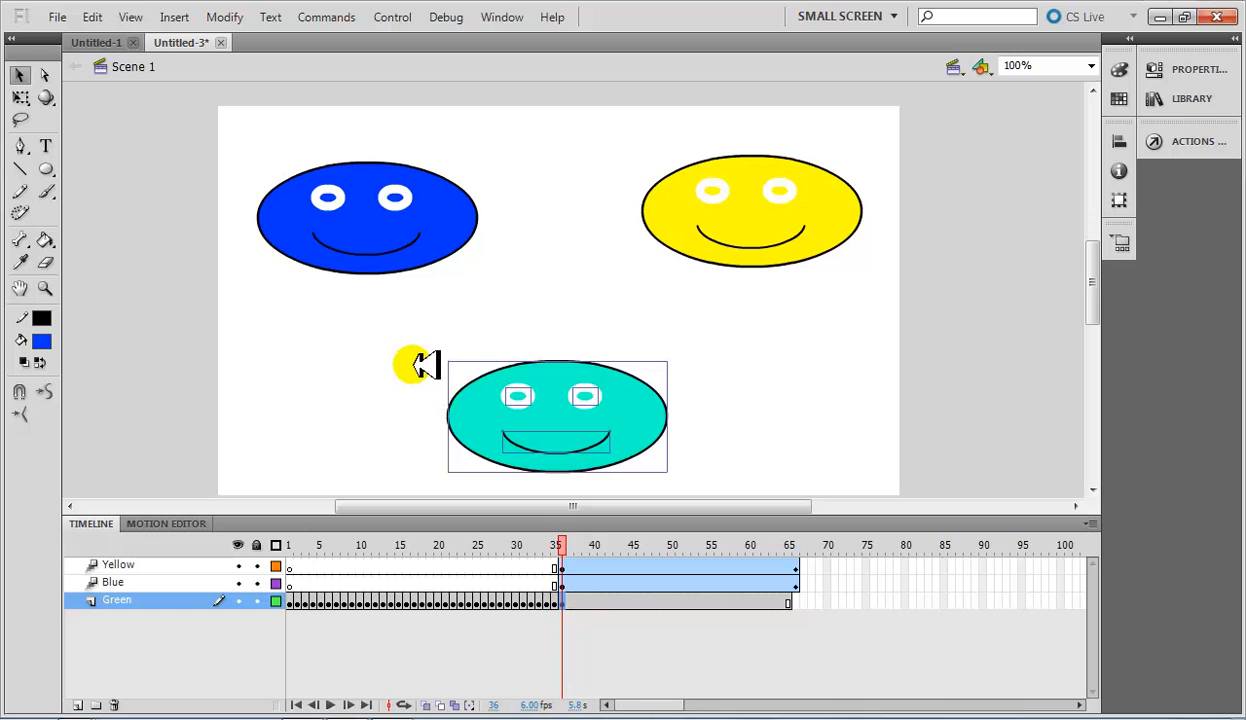
pyautogui.moveTo(729, 489); pyautogui.dragTo(352, 308)
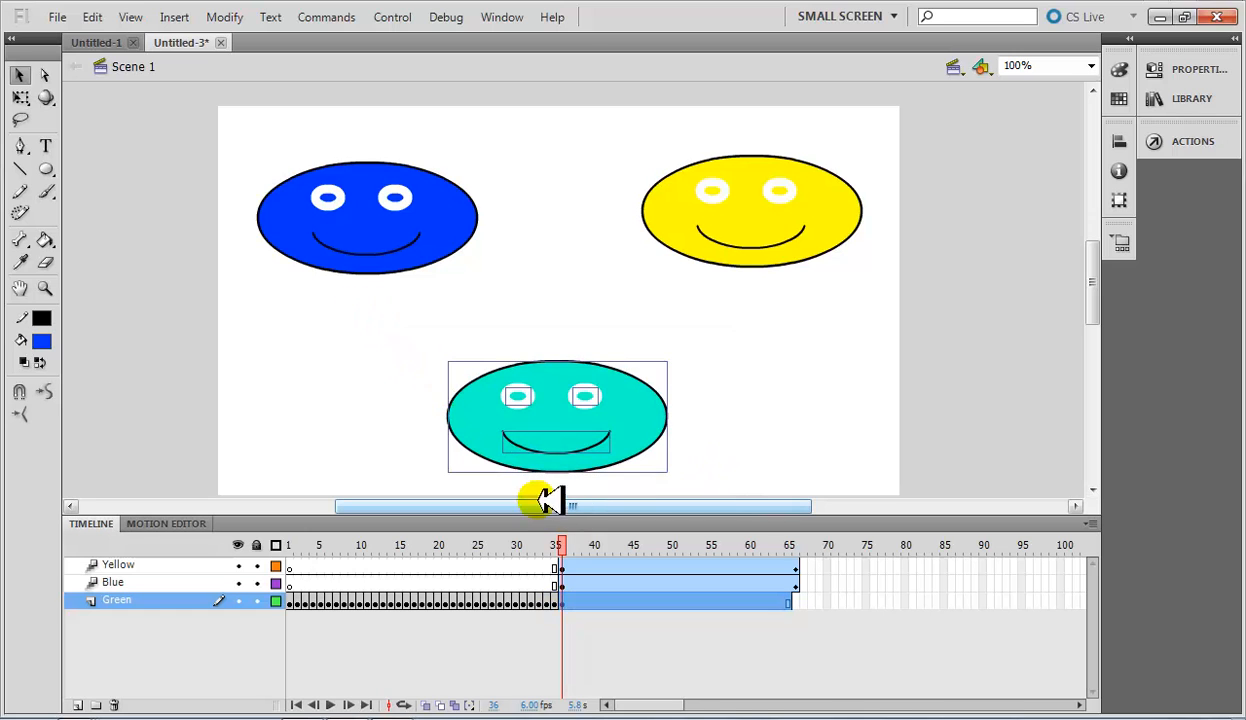
pyautogui.rightClick(545, 423)
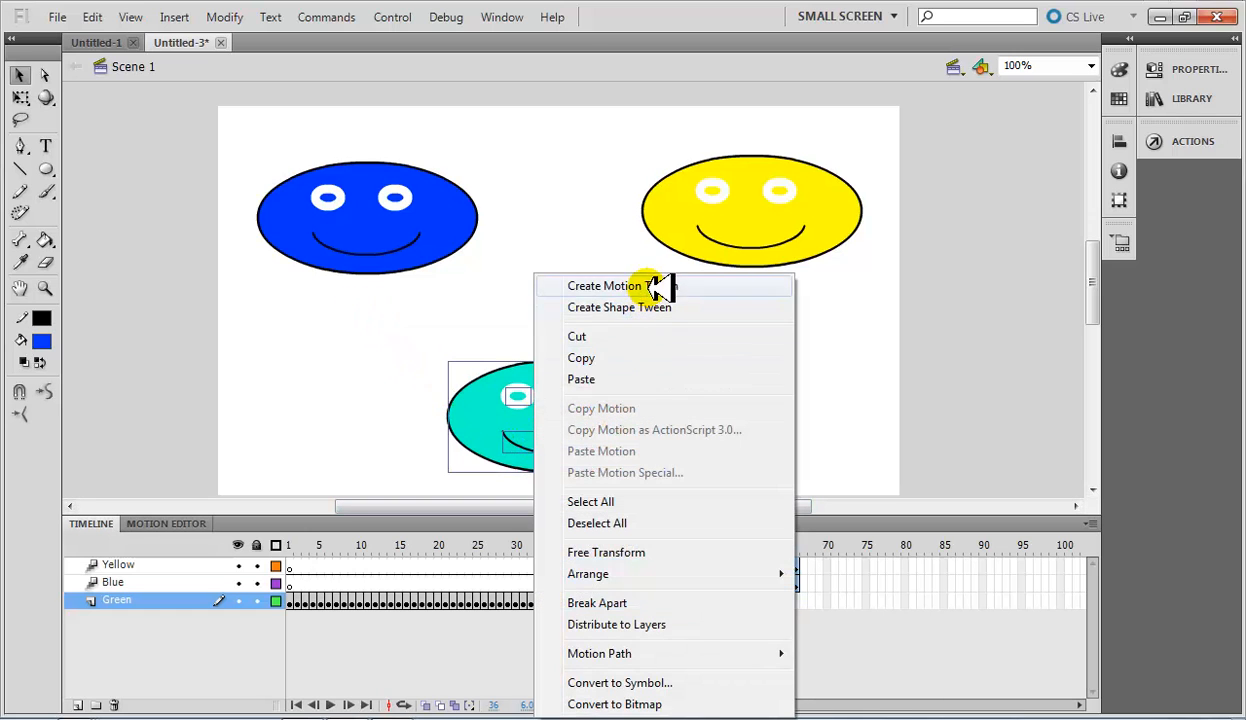
pyautogui.click(660, 286)
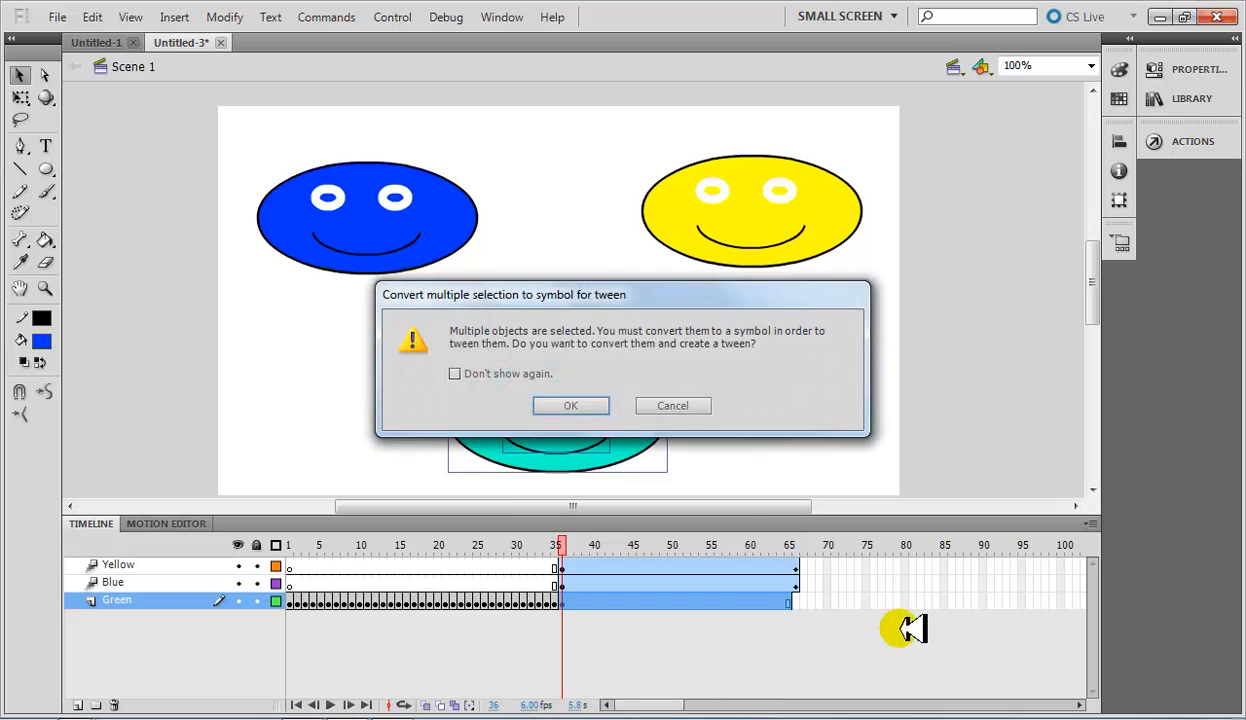
pyautogui.click(578, 403)
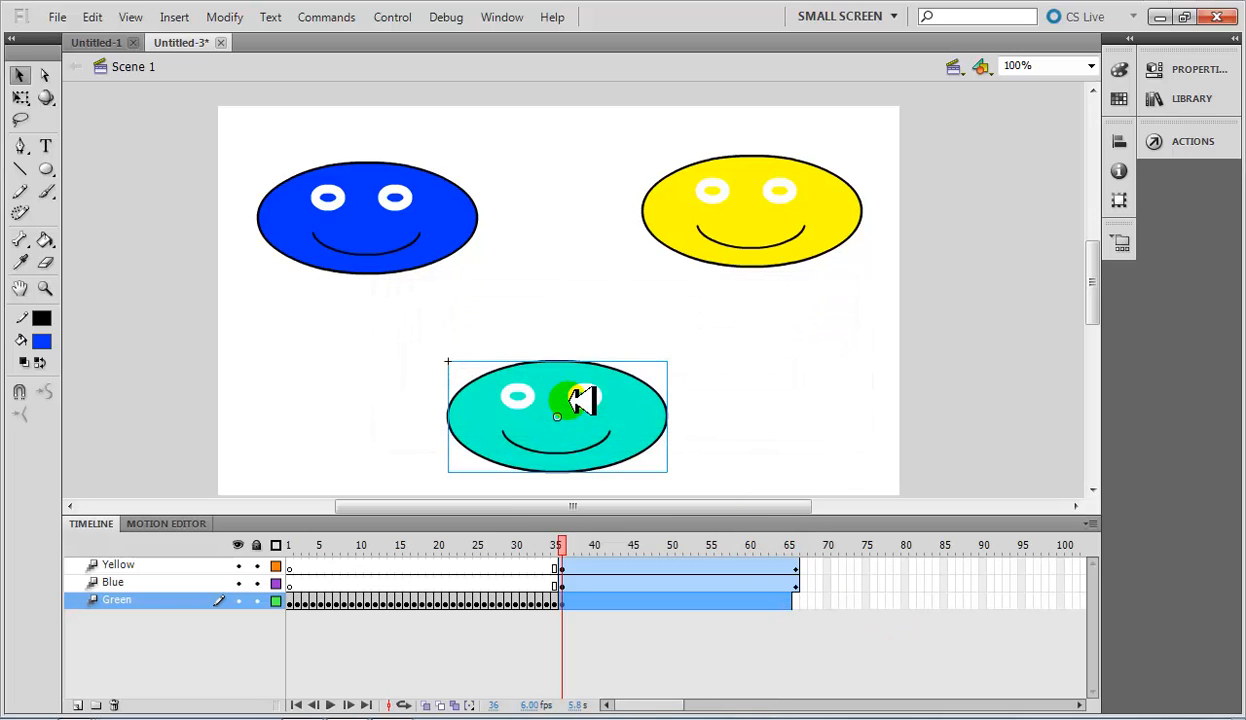
# Insert a Position keyframe at frame 66 on the Green layer and move the green face to the stage's upper right.
pyautogui.rightClick(796, 601)
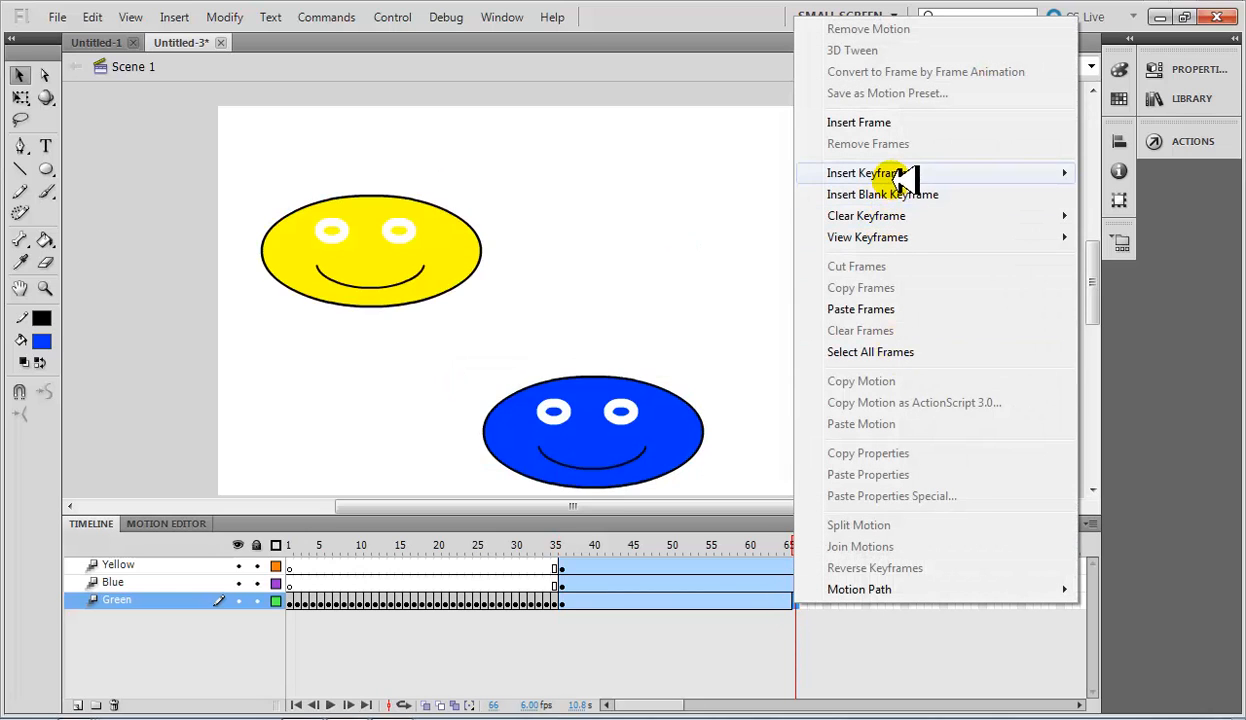
pyautogui.moveTo(905, 175)
pyautogui.click(1122, 173)
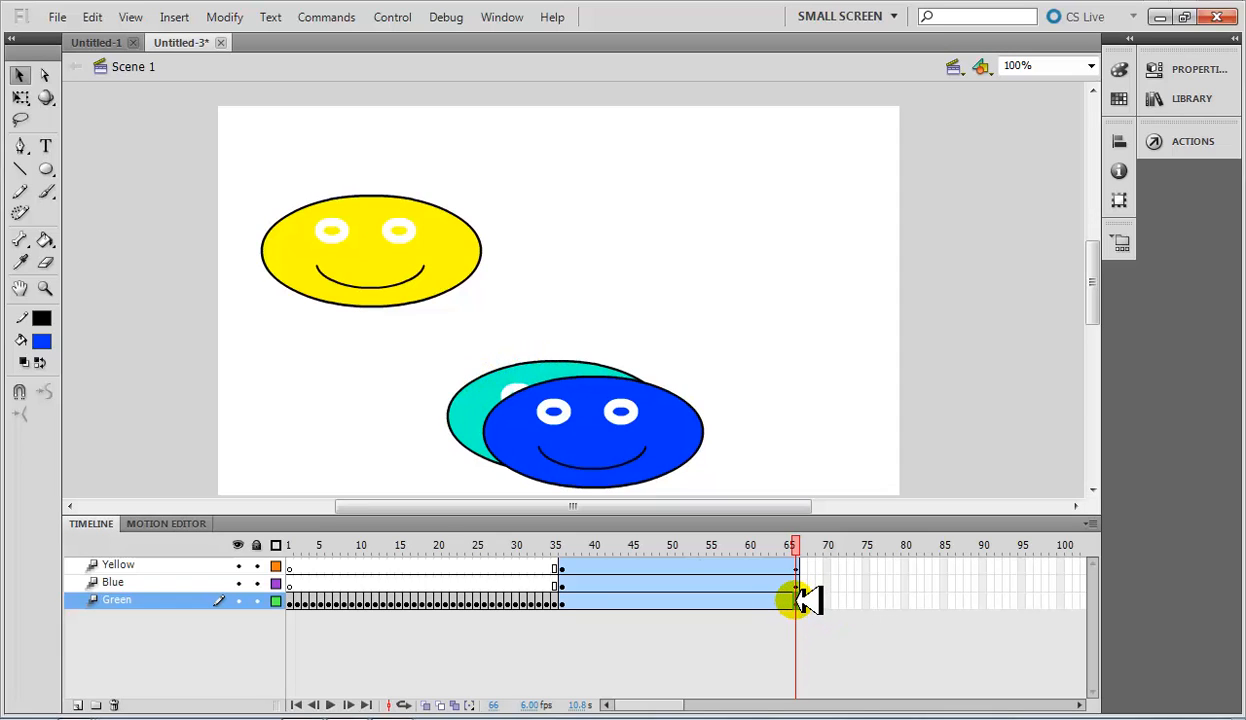
pyautogui.moveTo(487, 407); pyautogui.dragTo(720, 330)
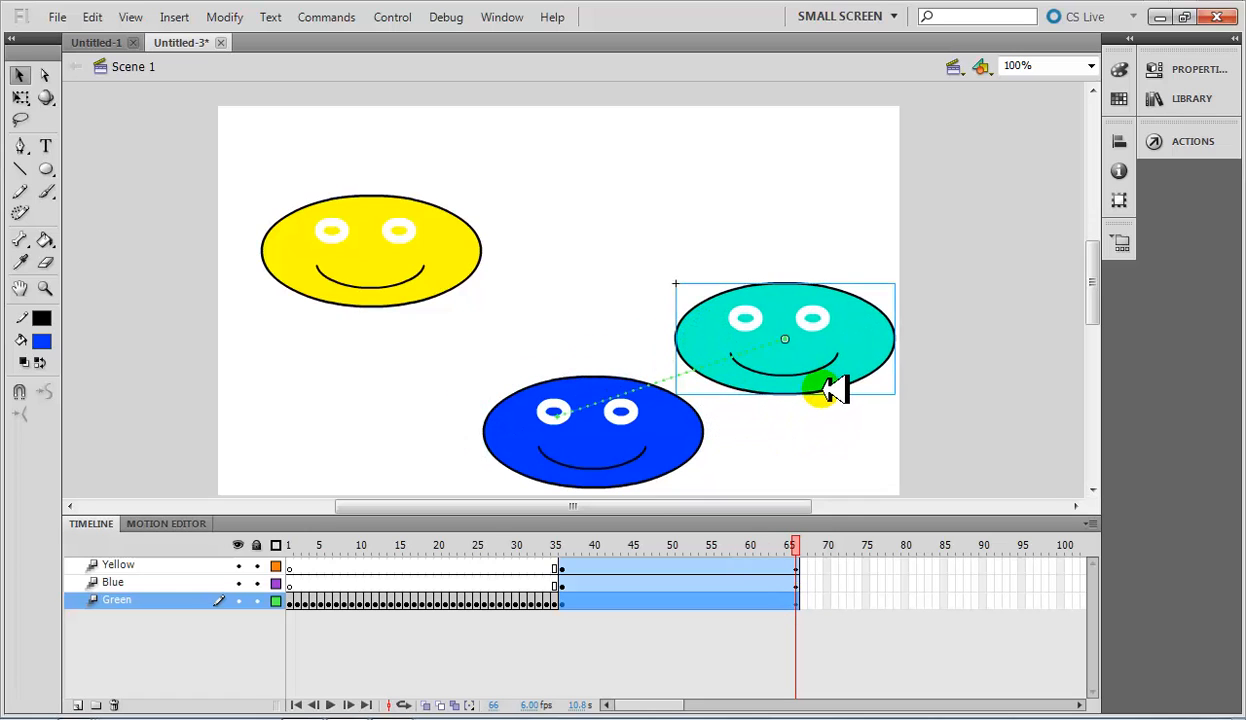
pyautogui.moveTo(820, 372); pyautogui.dragTo(812, 287)
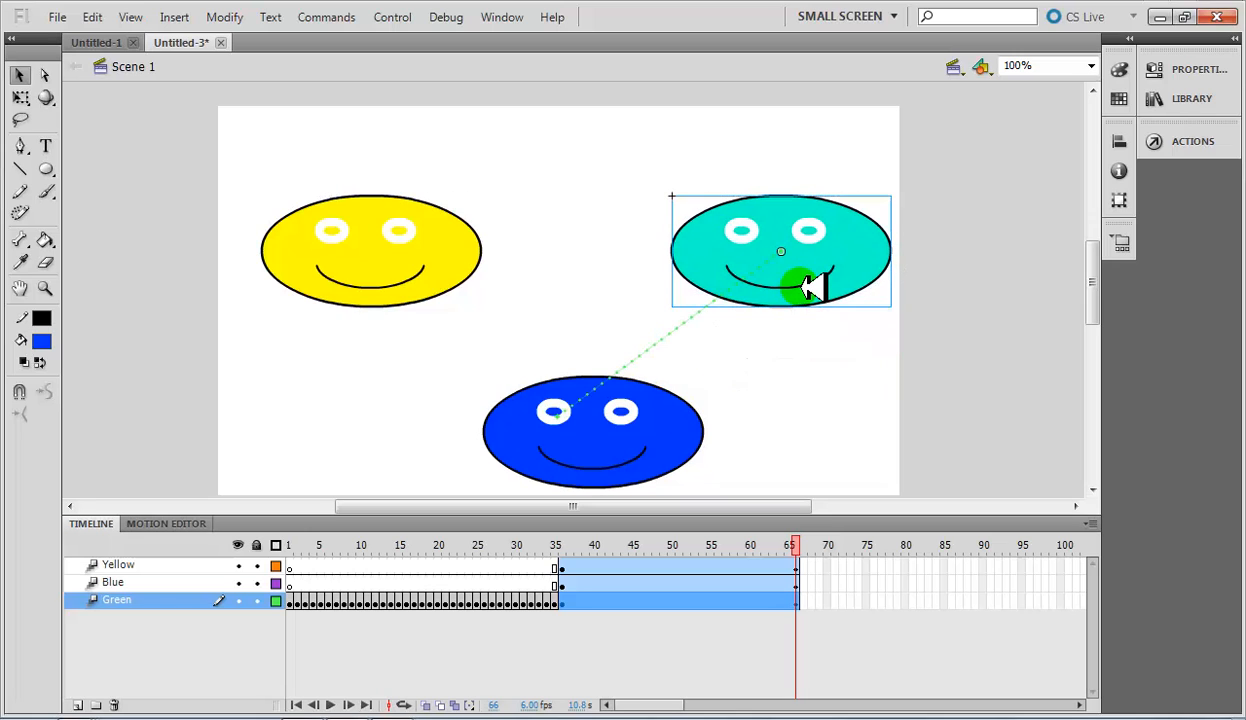
# Bend the green face's straight motion path outward into a wide curve bulging toward the stage's lower right.
pyautogui.moveTo(670, 337); pyautogui.dragTo(738, 415)
pyautogui.moveTo(795, 541); pyautogui.dragTo(562, 516)
pyautogui.click(851, 582)
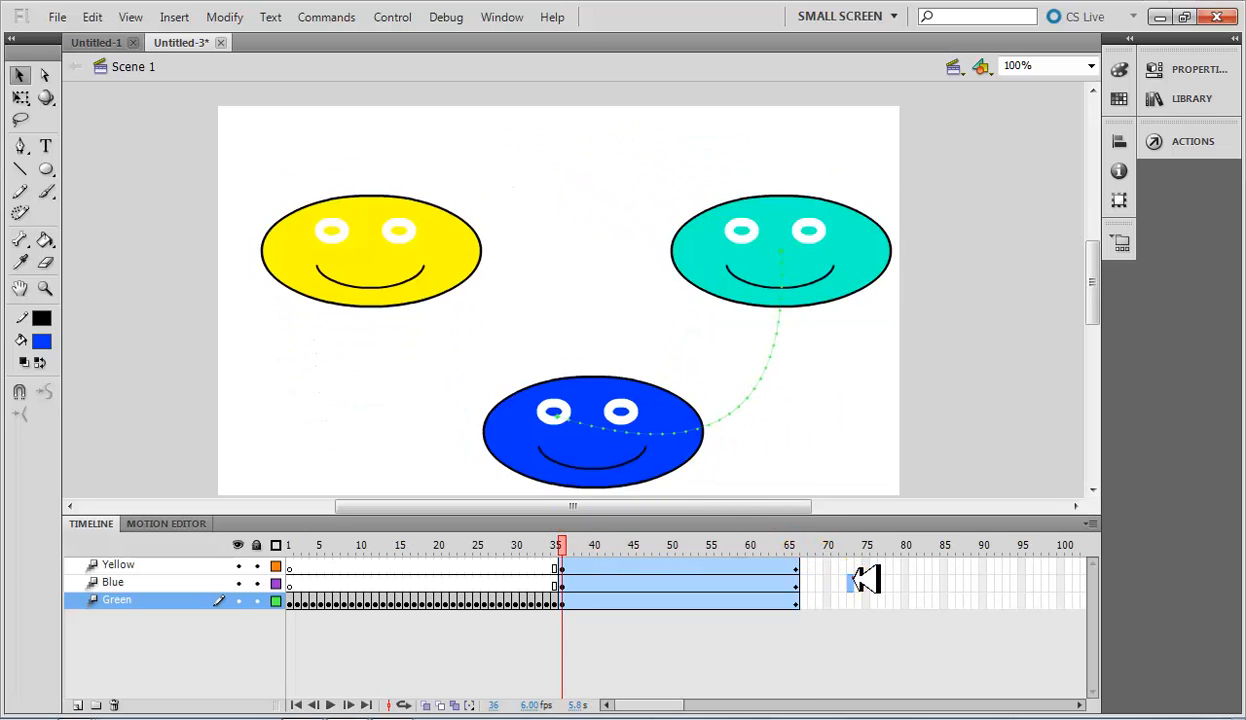
pyautogui.click(562, 545)
pyautogui.click(570, 545)
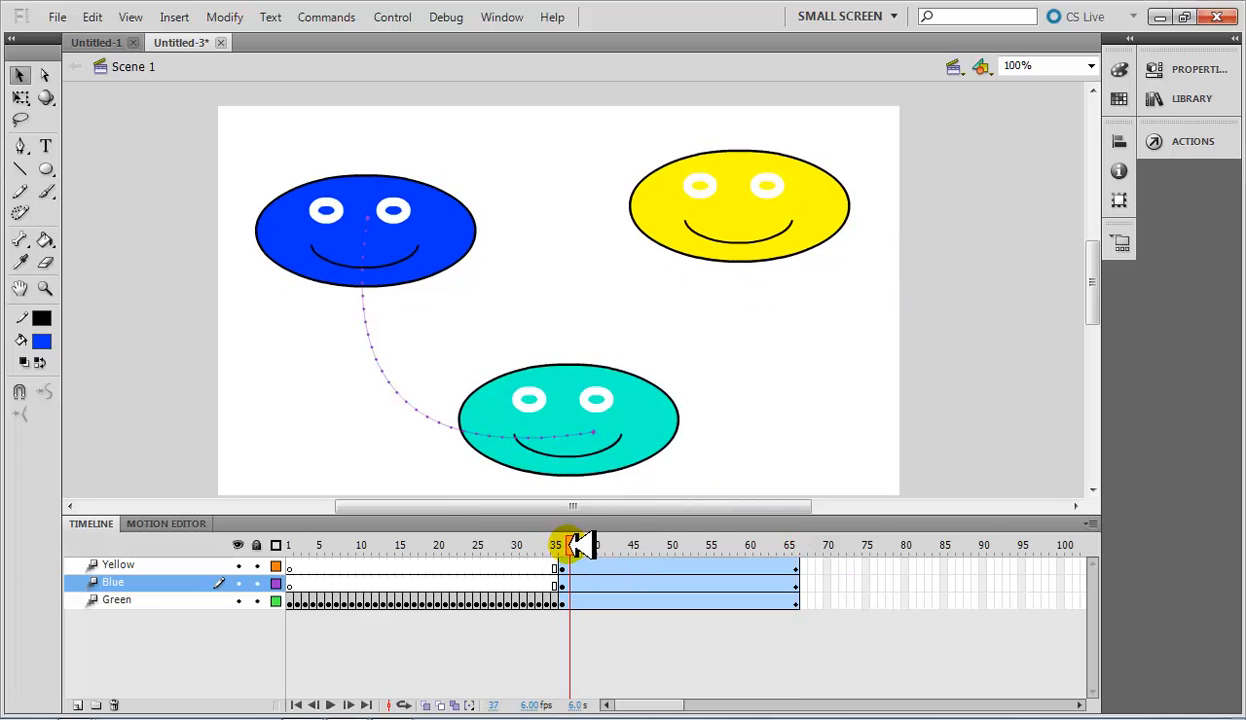
pyautogui.moveTo(583, 545); pyautogui.dragTo(567, 523)
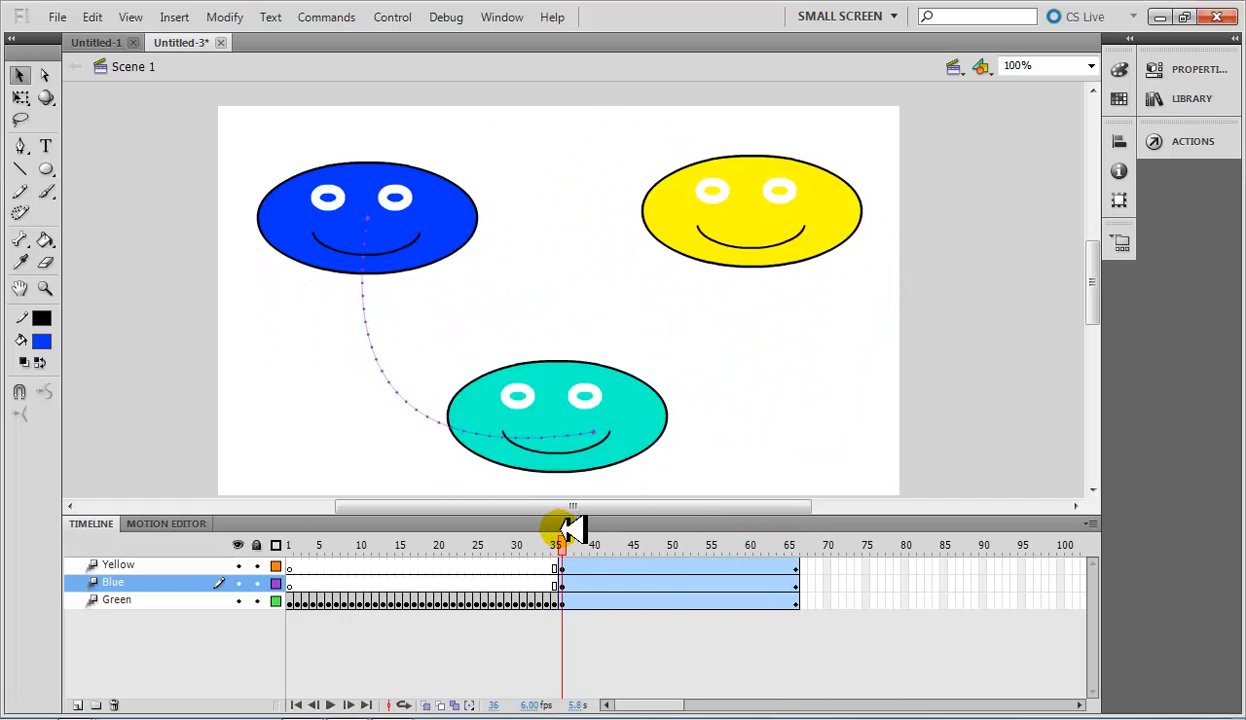
pyautogui.click(562, 600)
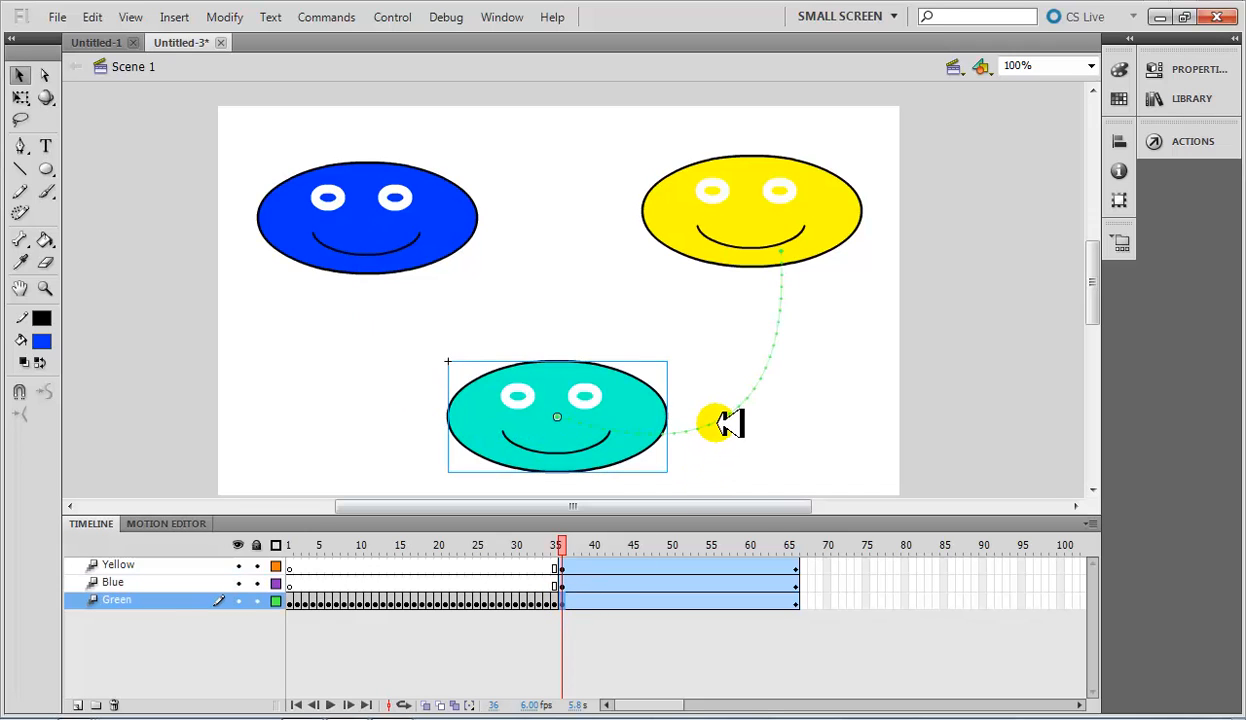
pyautogui.moveTo(755, 389)
pyautogui.mouseDown()
pyautogui.moveTo(780, 418)
pyautogui.moveTo(808, 396)
pyautogui.moveTo(803, 405)
pyautogui.mouseUp()
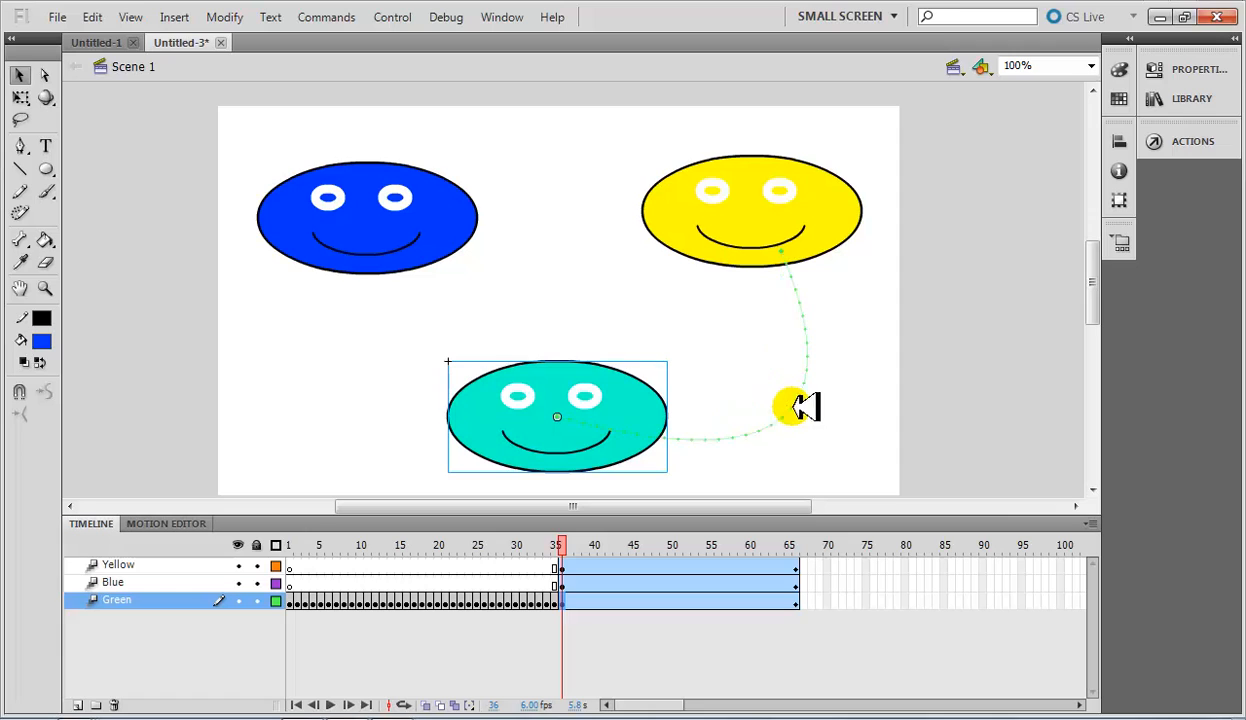
# Test the movie to preview the whole animation with the three tweened faces, and close the preview.
pyautogui.click(592, 548)
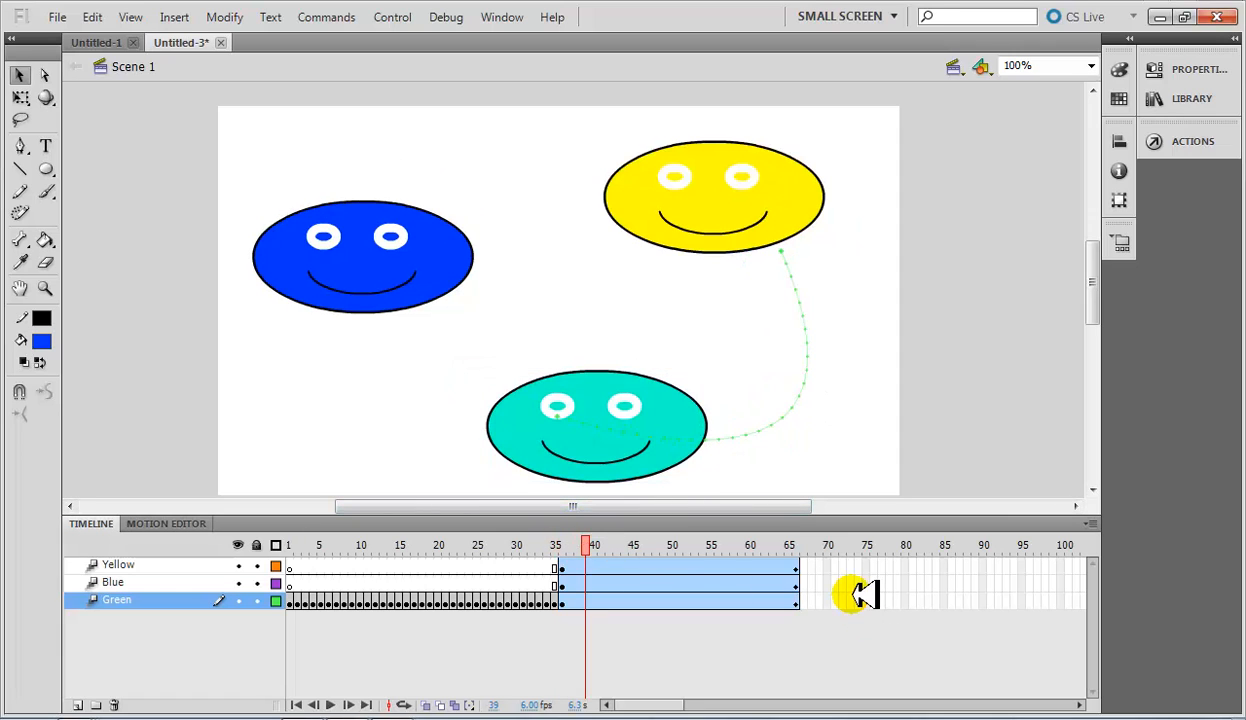
pyautogui.hotkey('ctrl', 'Return')
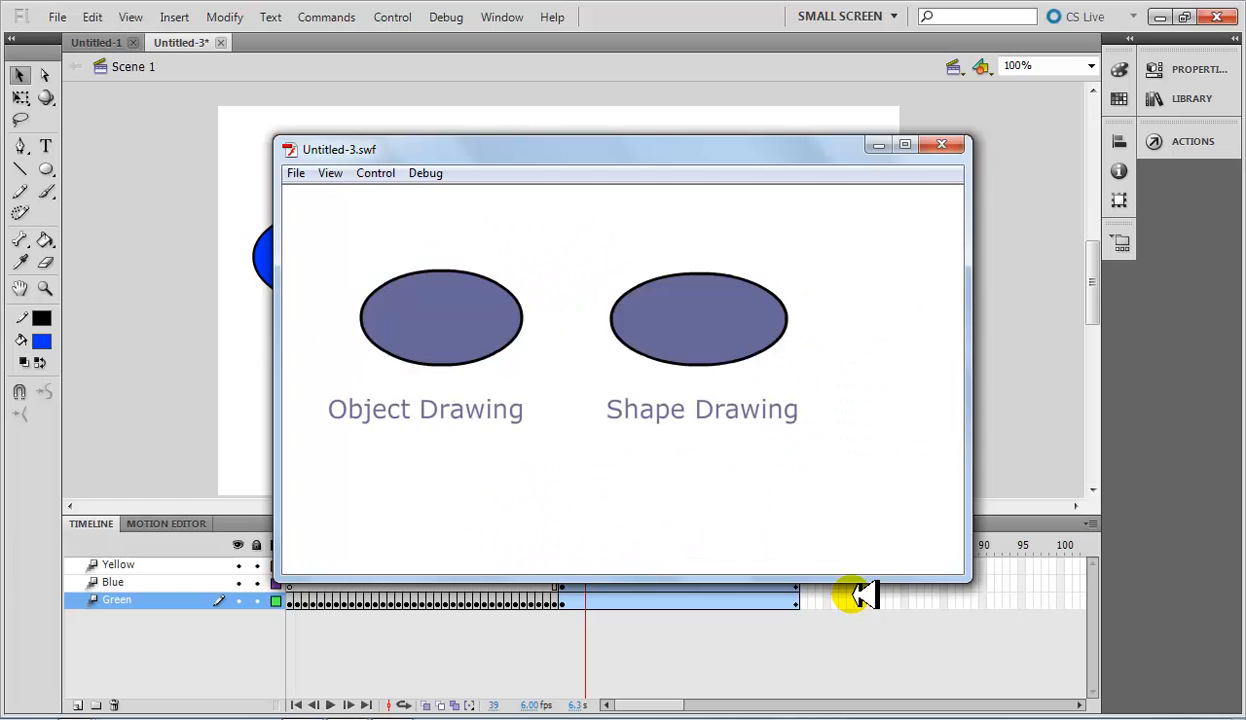
pyautogui.click(941, 145)
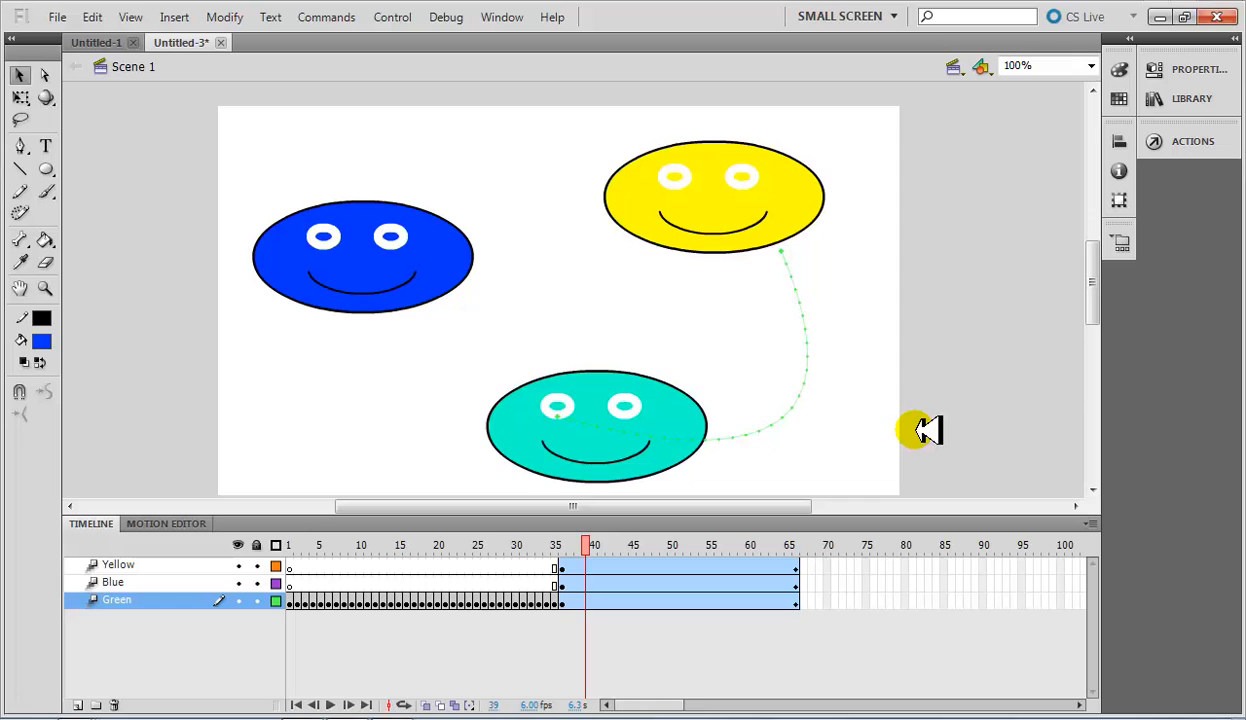
# Try the Eraser tool on the tweened faces on the stage.
pyautogui.click(46, 259)
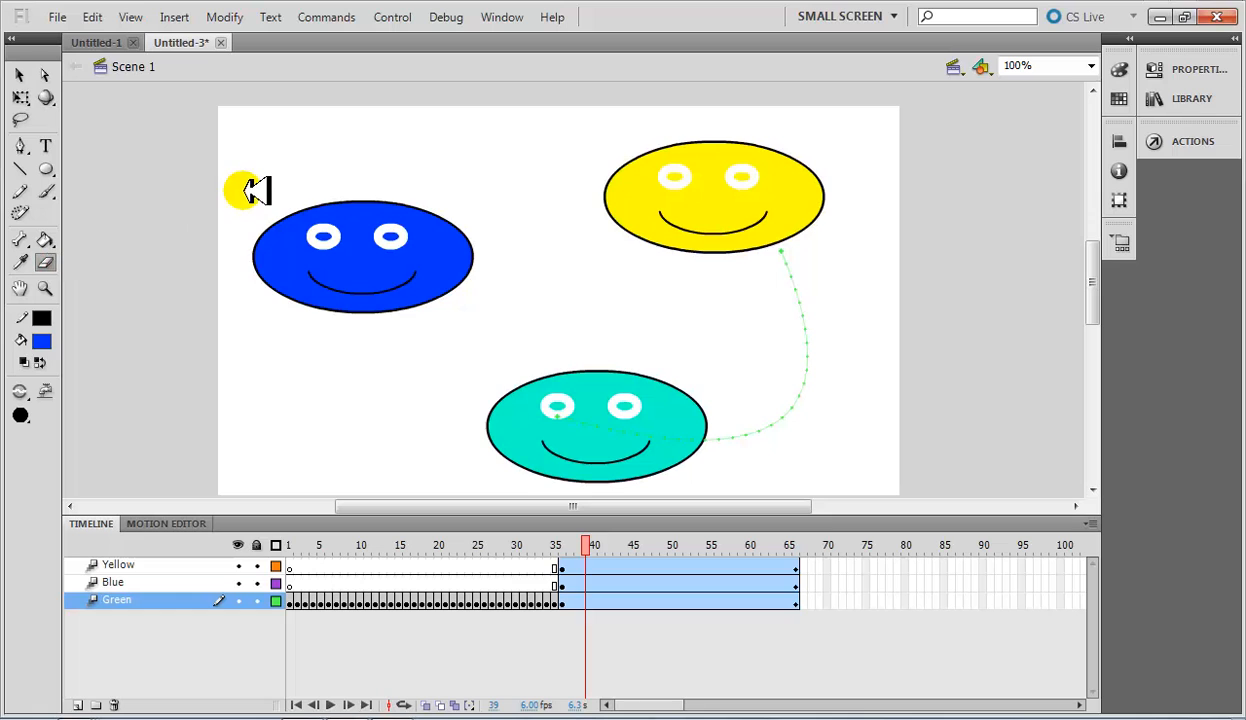
pyautogui.click(262, 190)
pyautogui.click(600, 389)
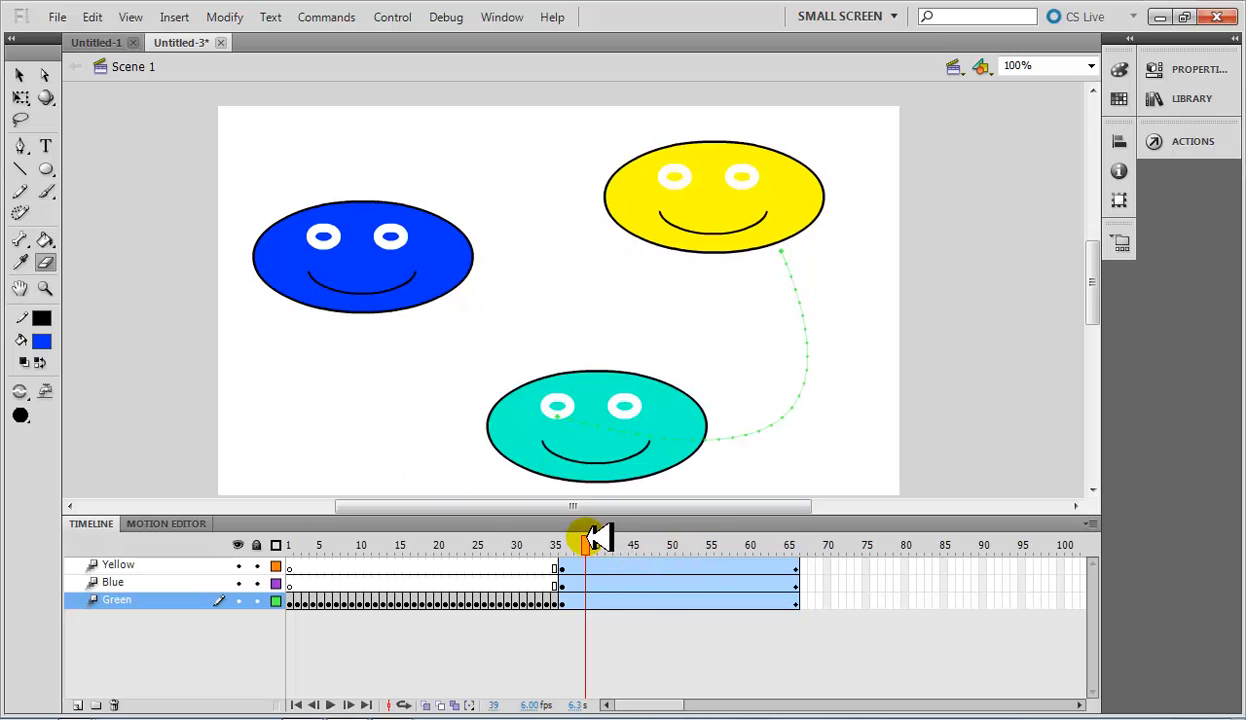
pyautogui.moveTo(592, 540); pyautogui.dragTo(640, 548)
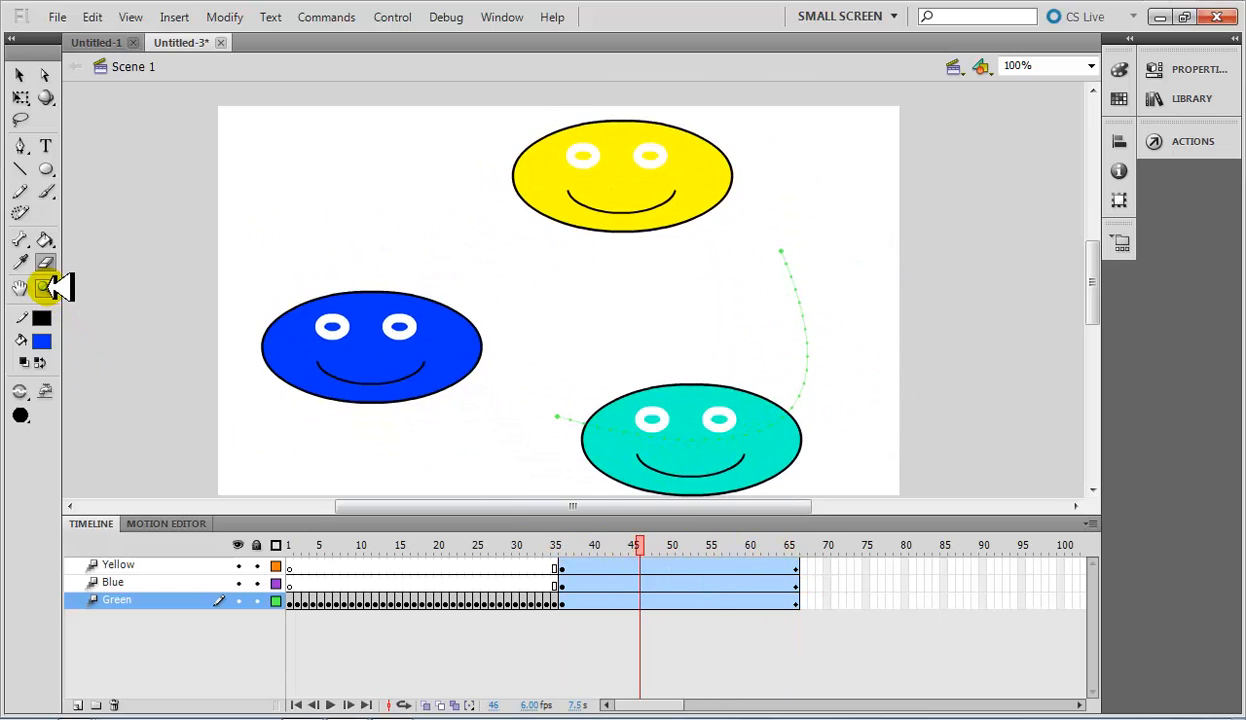
# Go to frame 34 of the Green layer, magnify the face around its left eye, and return the view to 100%.
pyautogui.click(547, 602)
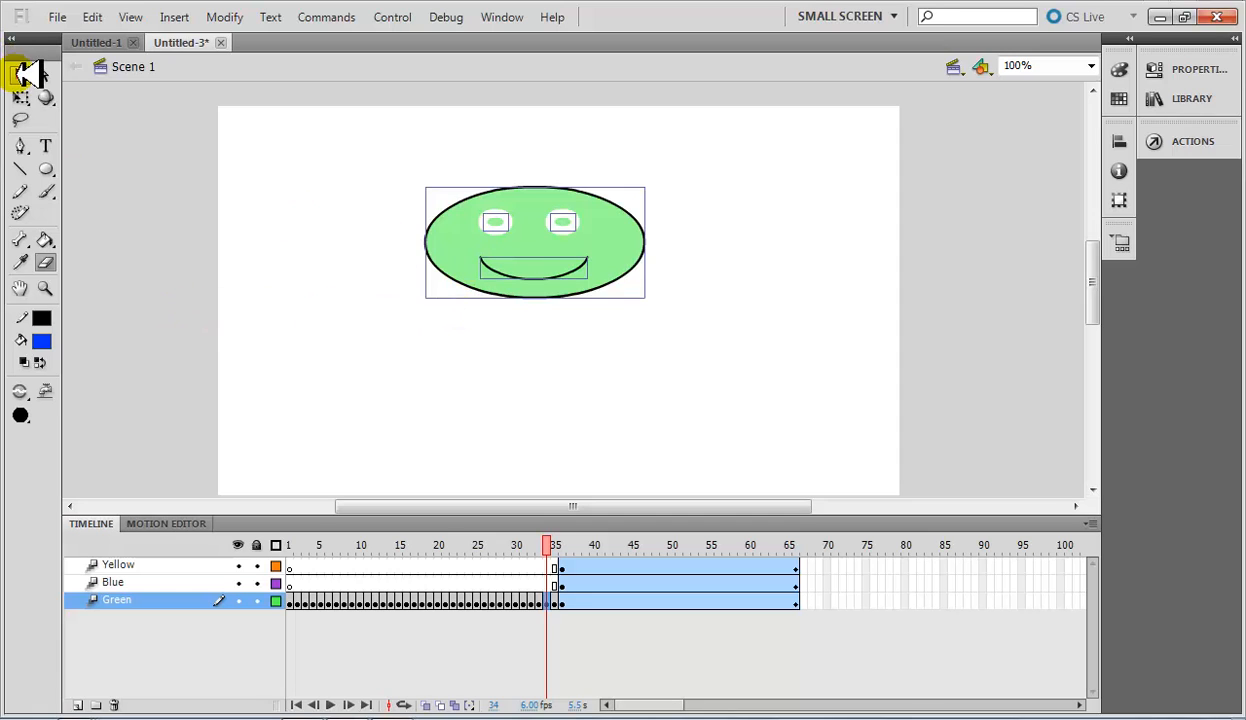
pyautogui.click(45, 288)
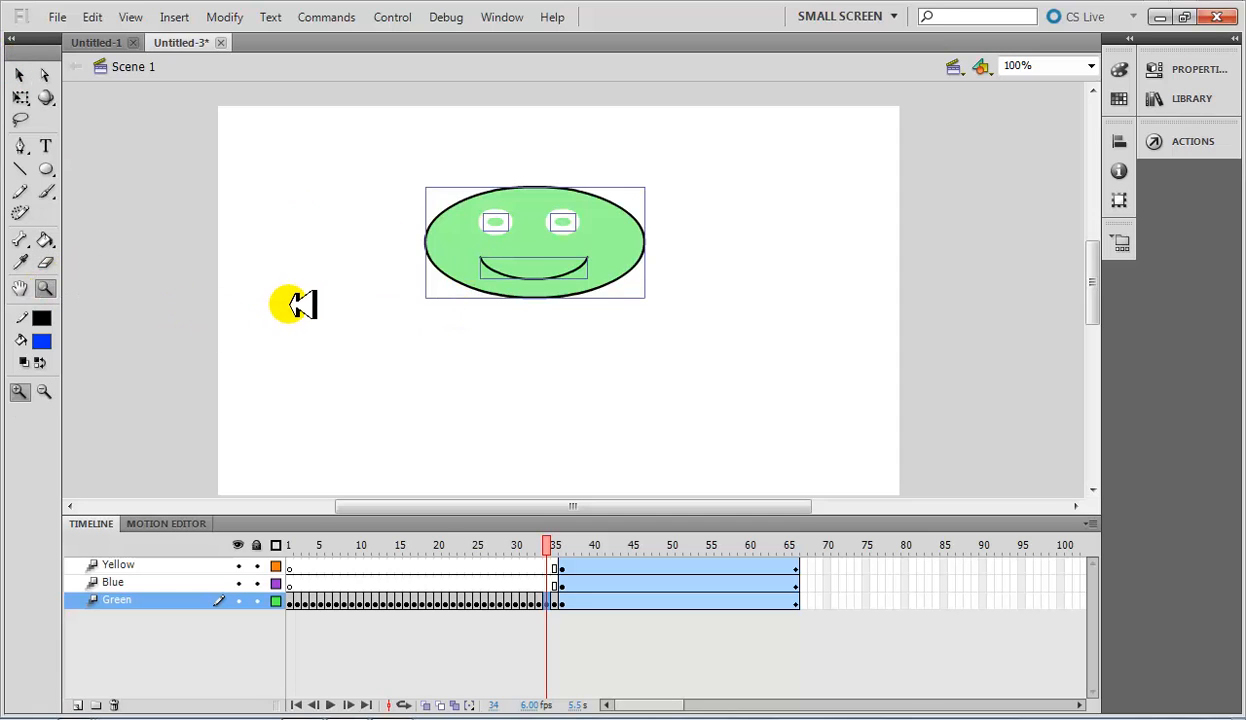
pyautogui.moveTo(585, 218); pyautogui.dragTo(424, 249)
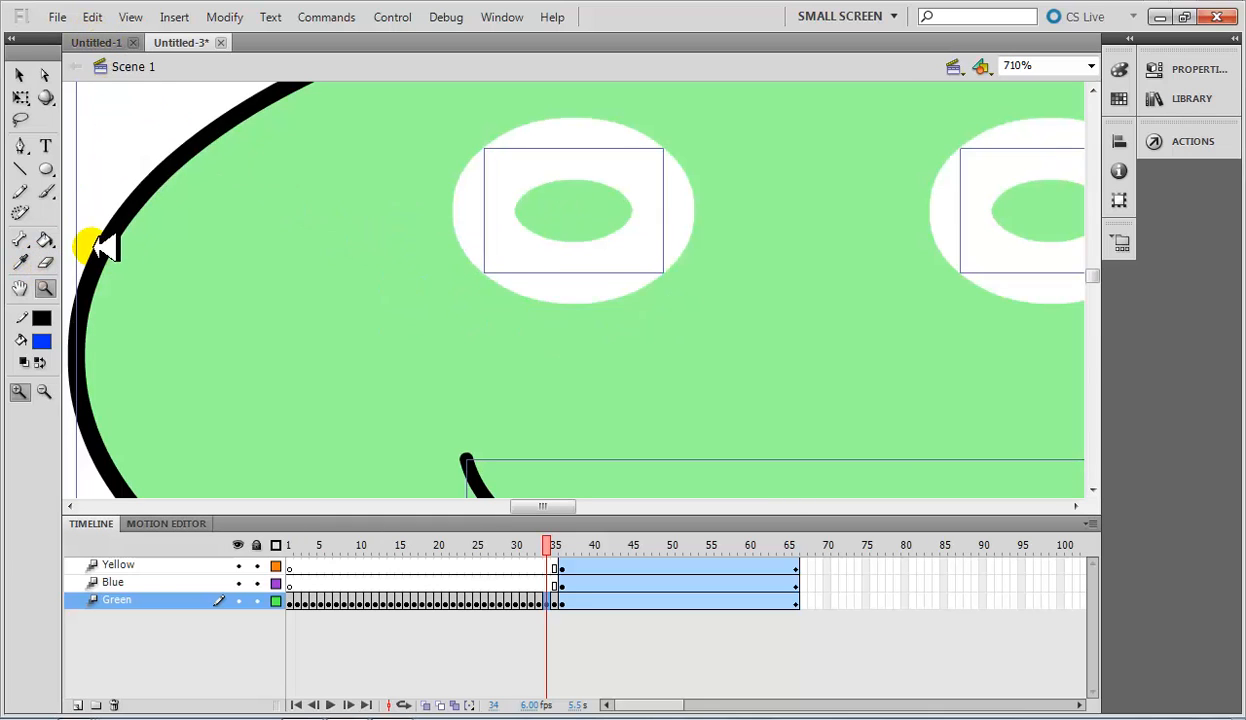
pyautogui.click(1091, 66)
pyautogui.click(1047, 147)
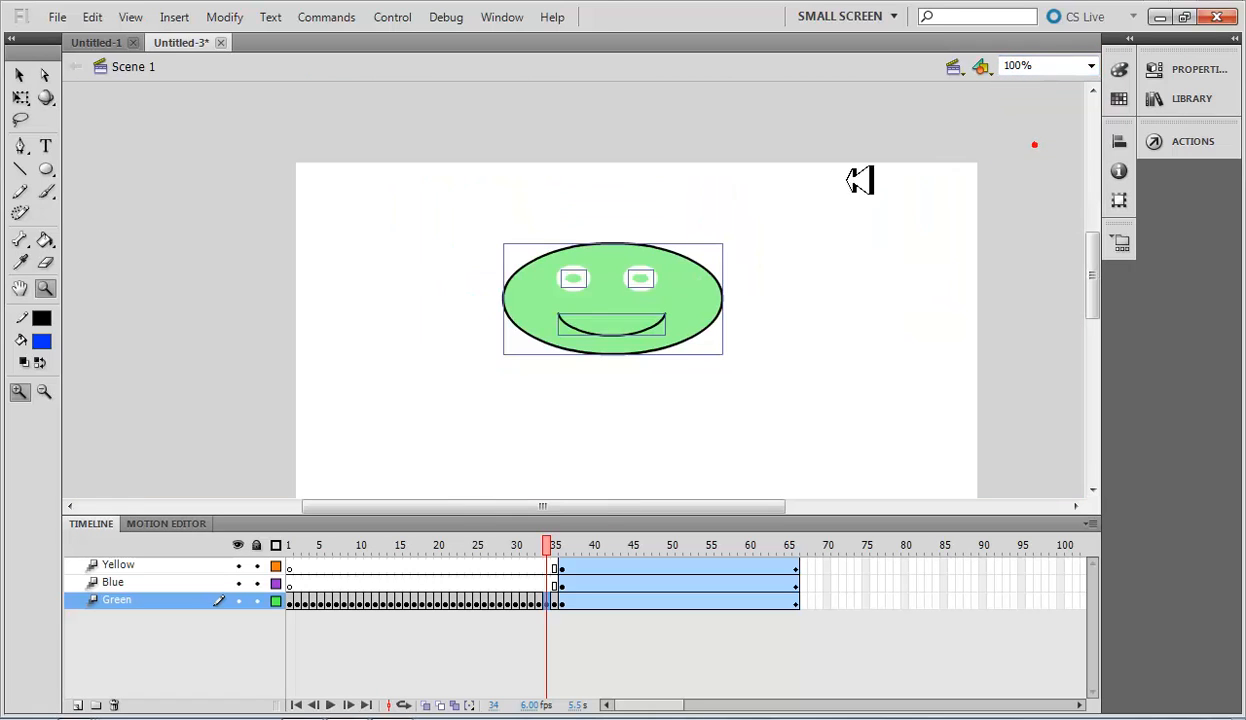
# Erase strokes across the green face in frame 34 with the round eraser, and dab out spots with the medium square eraser.
pyautogui.click(45, 262)
pyautogui.moveTo(487, 272)
pyautogui.mouseDown()
pyautogui.moveTo(754, 278)
pyautogui.moveTo(590, 278)
pyautogui.moveTo(625, 328)
pyautogui.moveTo(588, 293)
pyautogui.mouseUp()
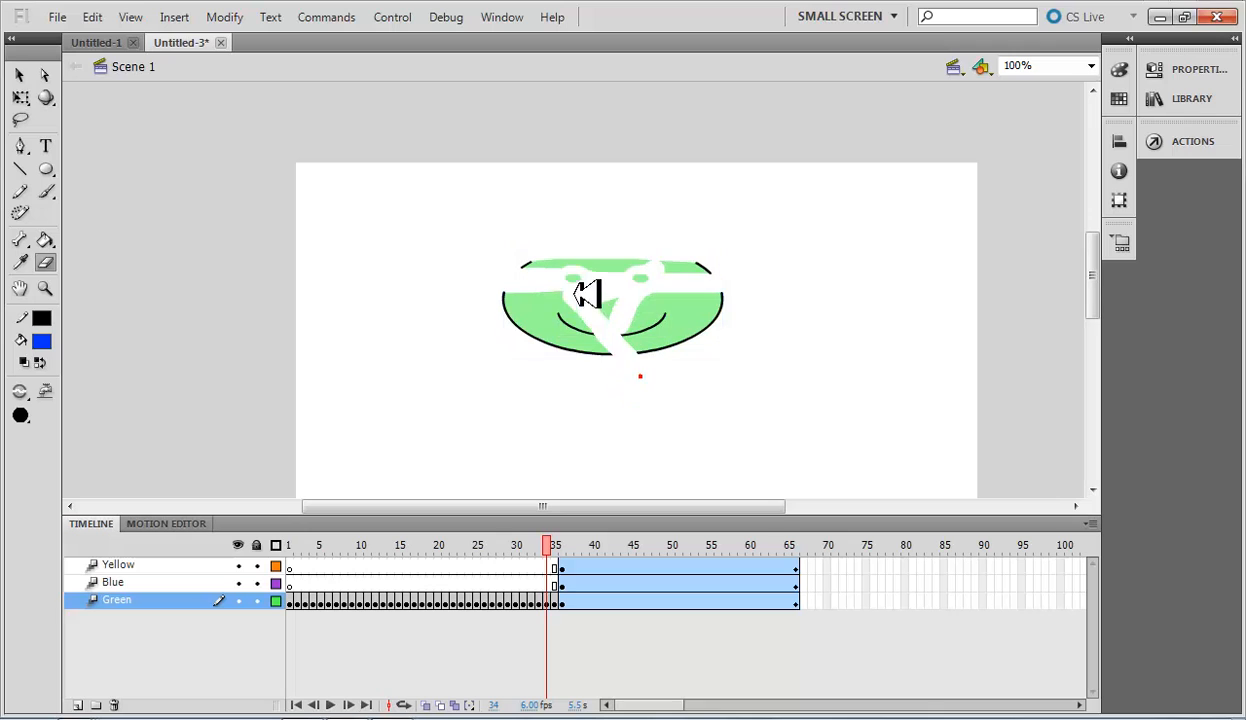
pyautogui.click(24, 416)
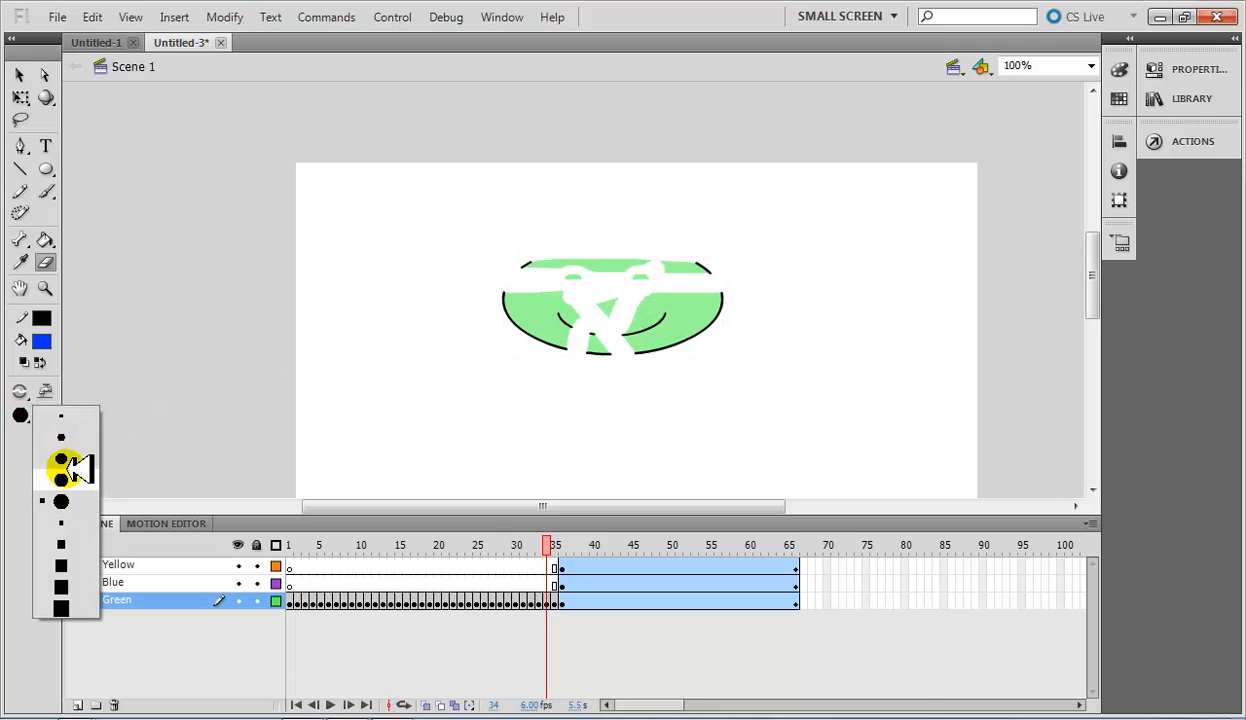
pyautogui.click(75, 570)
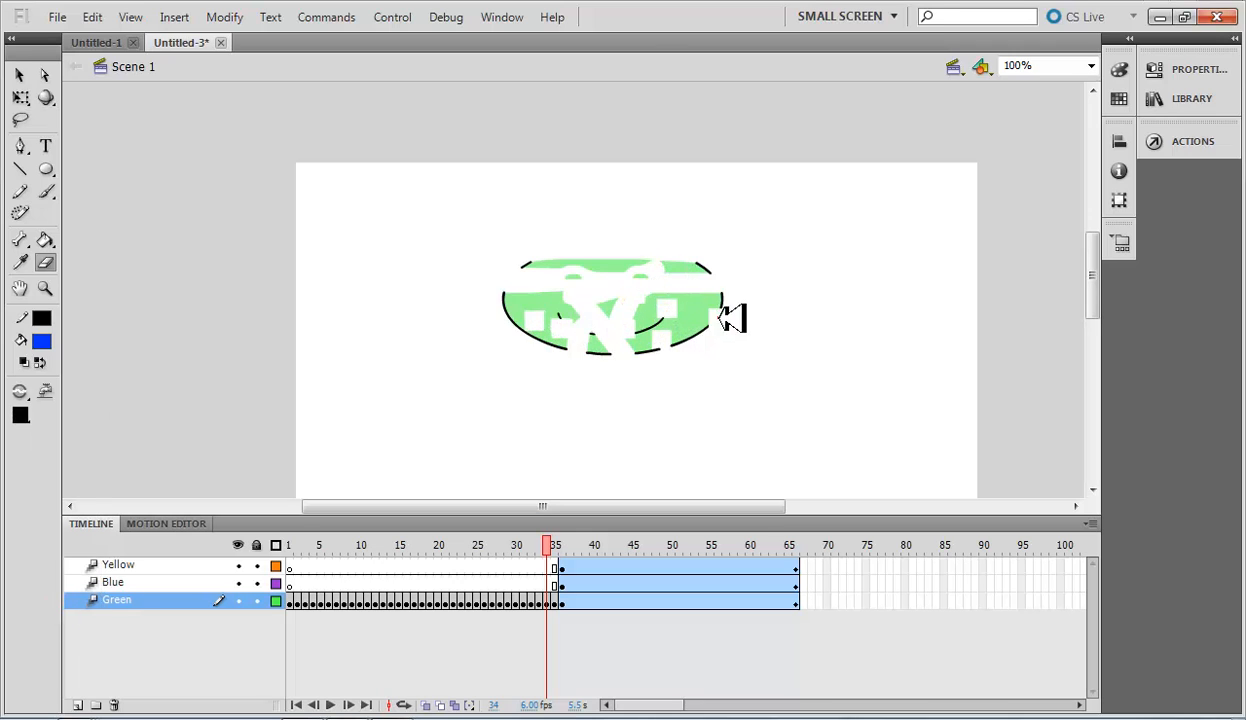
# Erase tiny dots from the green face with the smallest round eraser and wipe away most of it with the largest.
pyautogui.click(22, 414)
pyautogui.click(64, 416)
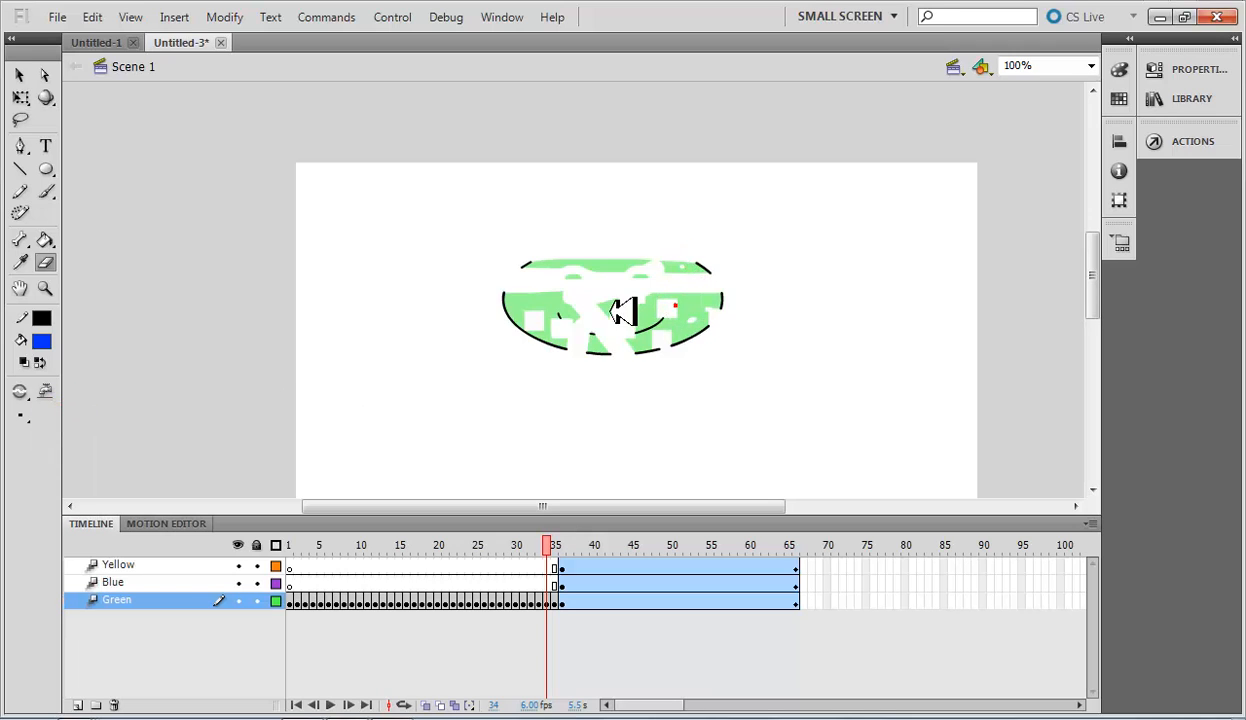
pyautogui.click(20, 412)
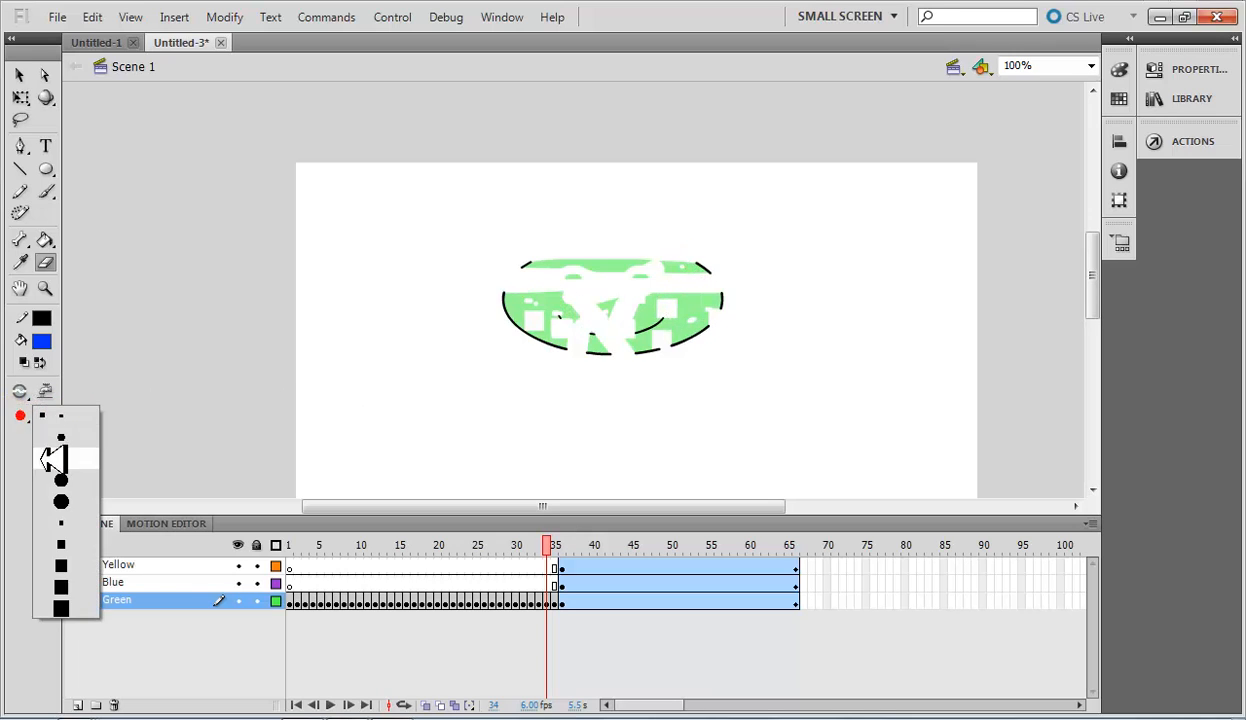
pyautogui.click(57, 502)
pyautogui.moveTo(660, 255)
pyautogui.mouseDown()
pyautogui.moveTo(531, 286)
pyautogui.moveTo(659, 289)
pyautogui.moveTo(676, 270)
pyautogui.moveTo(640, 292)
pyautogui.moveTo(10, 318)
pyautogui.moveTo(42, 262)
pyautogui.mouseUp()
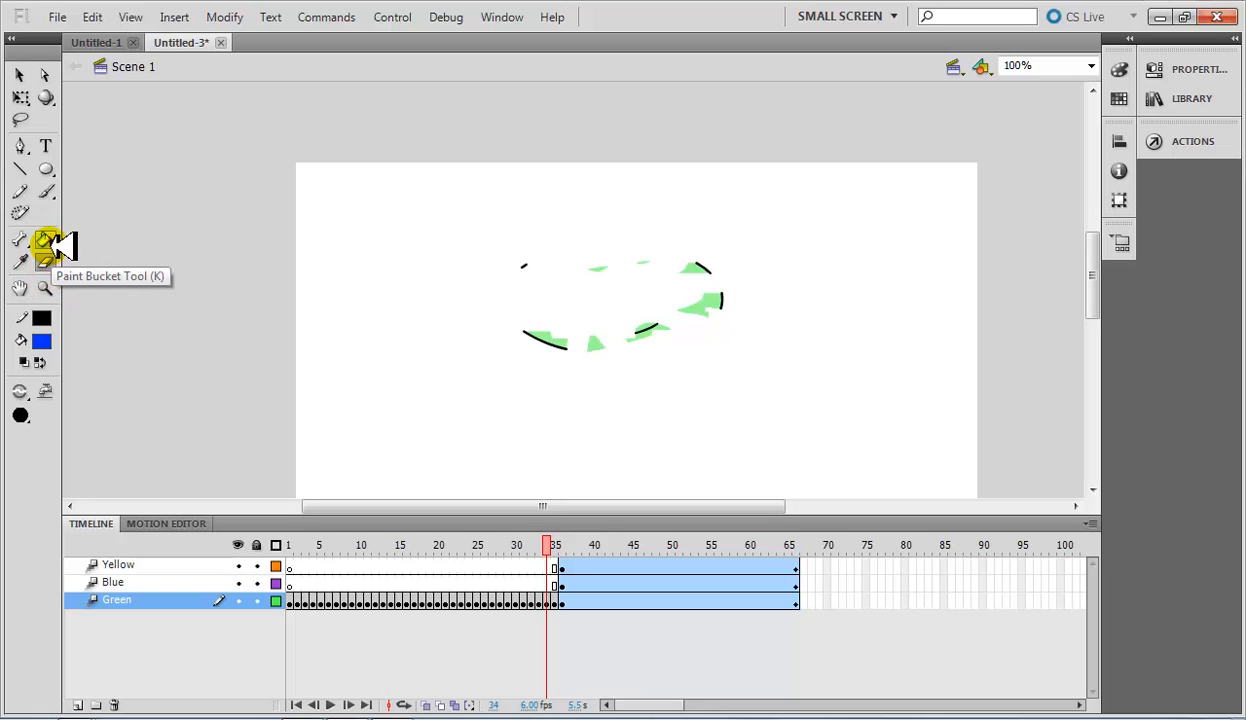
# Draw a small blue oval with a black outline on the stage, left of the erased face's remains.
pyautogui.click(46, 169)
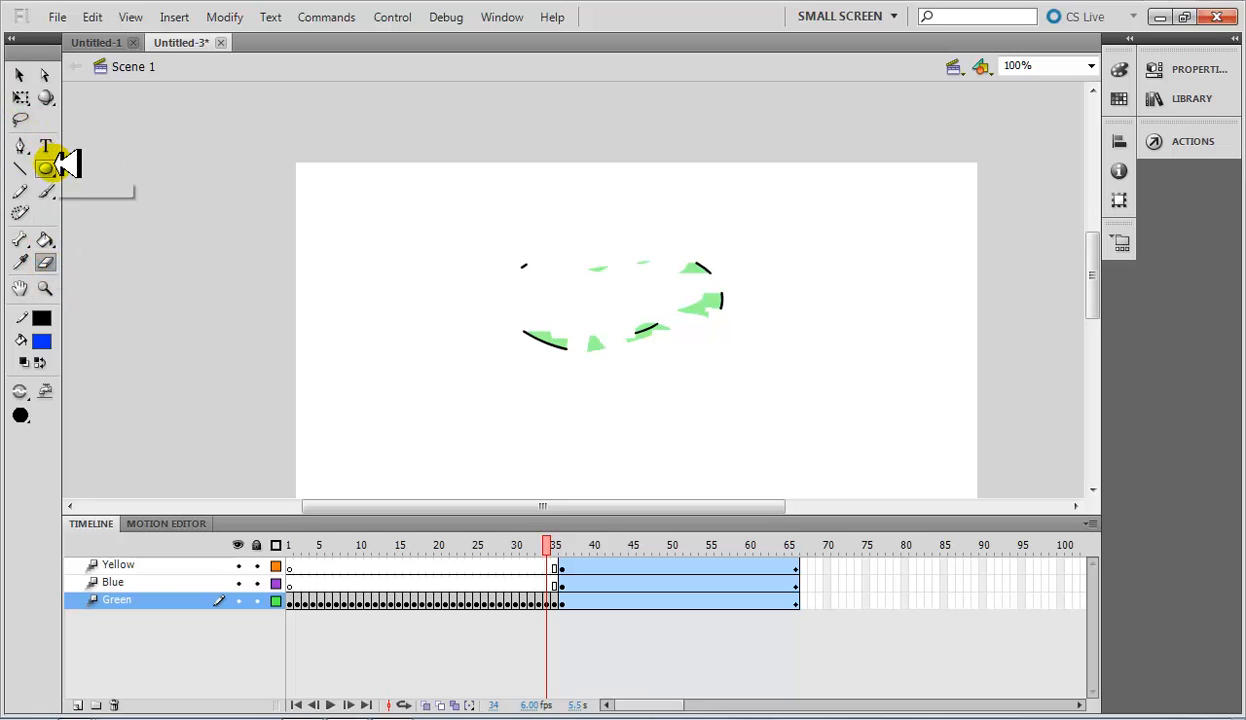
pyautogui.moveTo(377, 251); pyautogui.dragTo(470, 319)
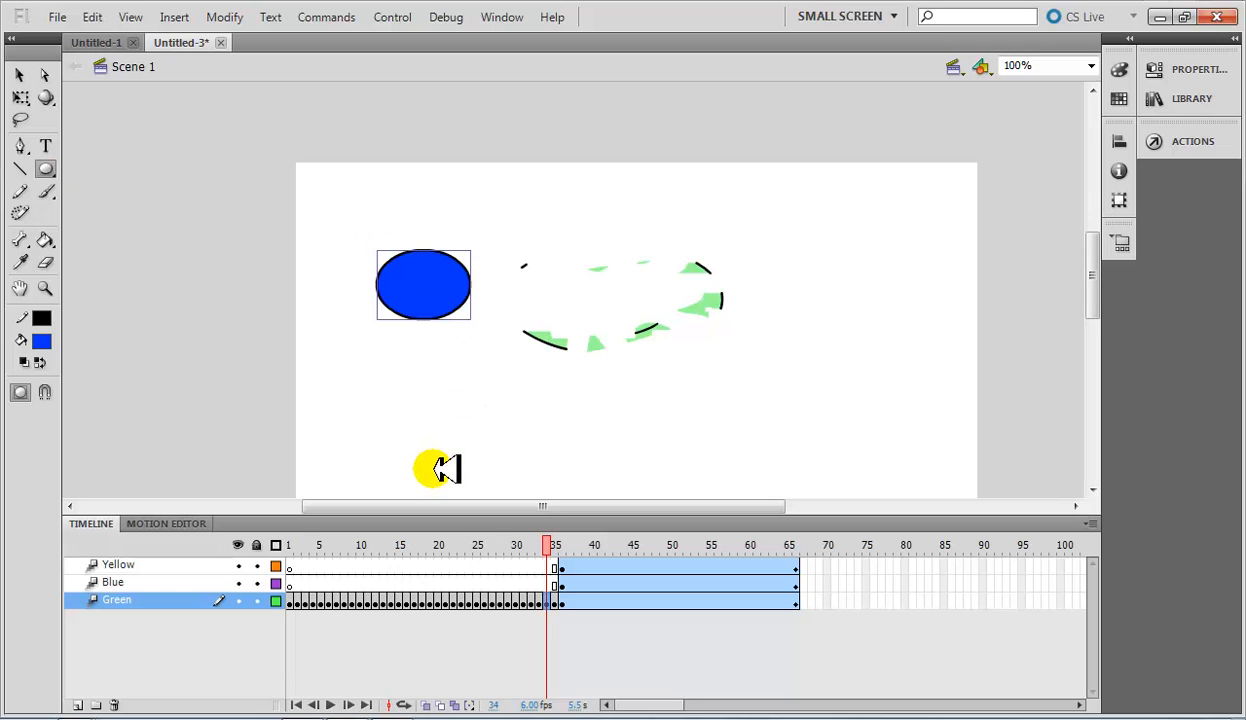
# Change the blue oval's fill colour to yellow-green, keeping its black outline, and deselect it.
pyautogui.click(46, 238)
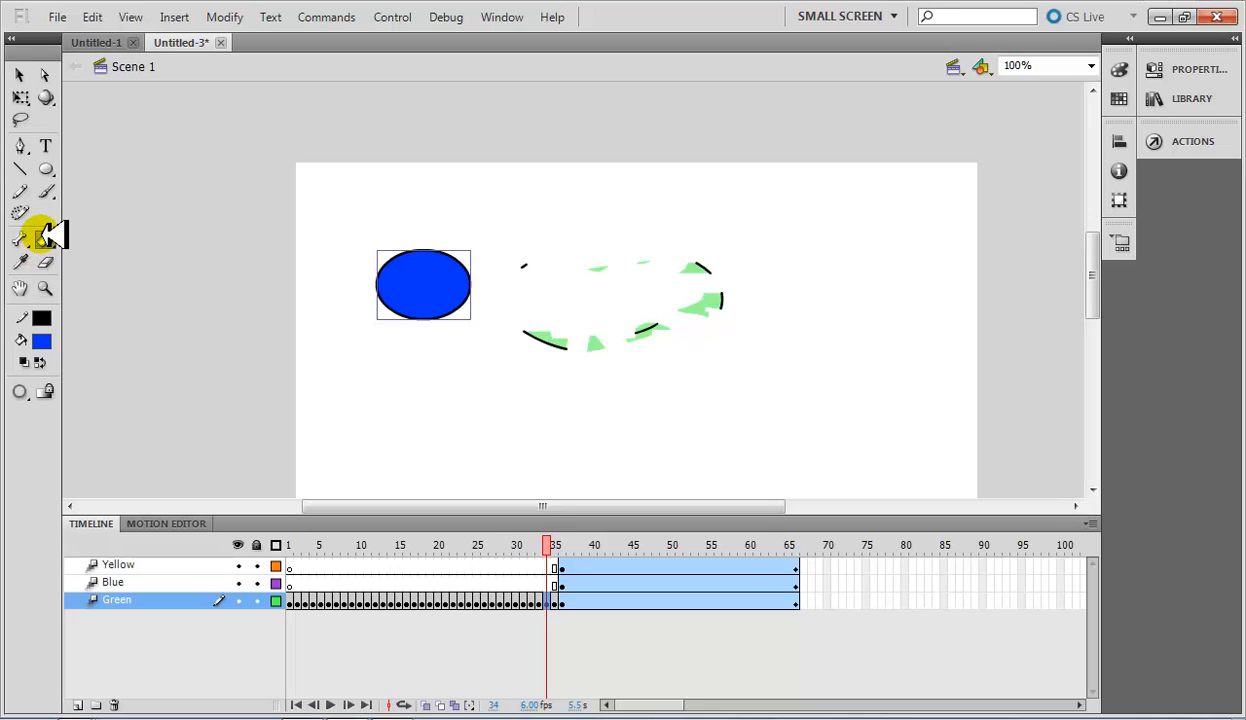
pyautogui.click(41, 341)
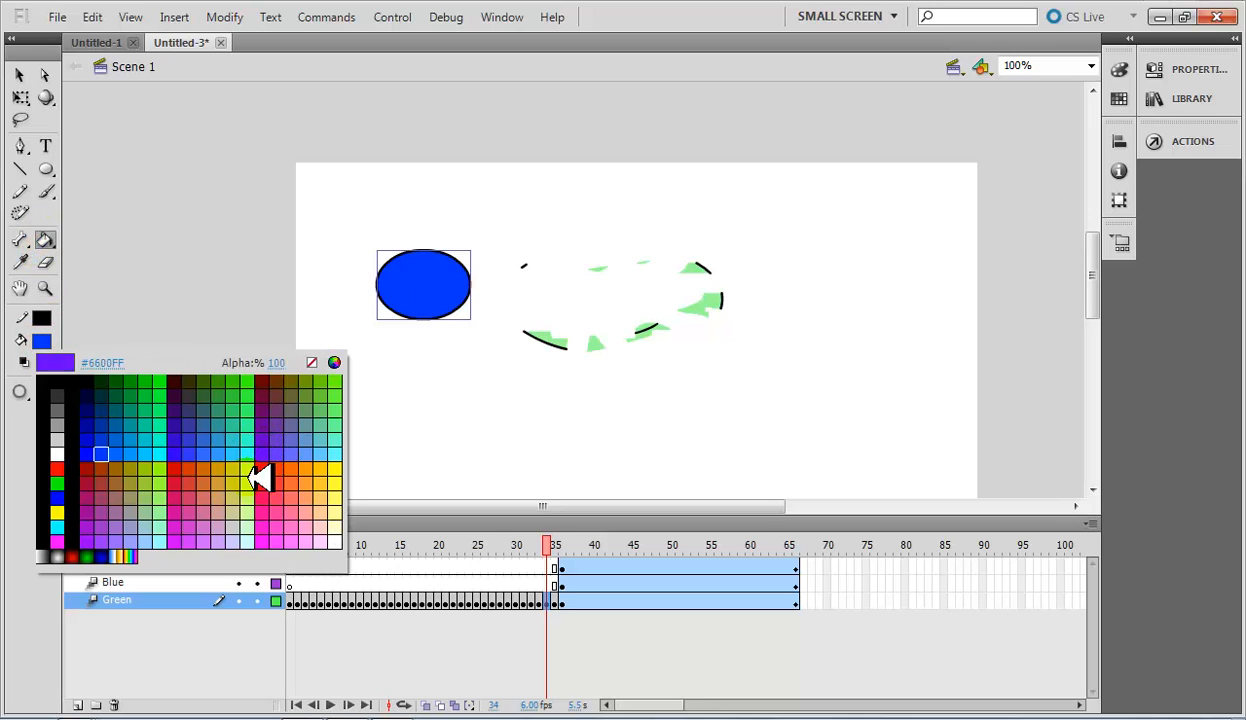
pyautogui.click(252, 484)
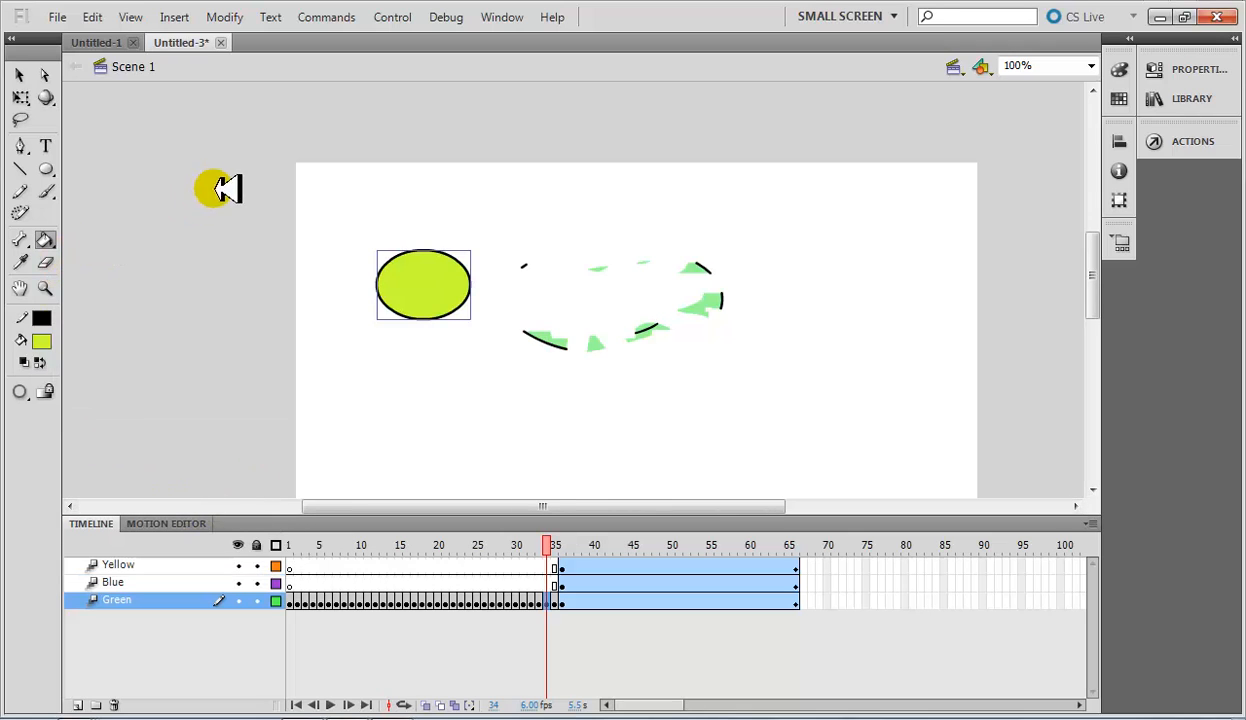
pyautogui.click(45, 76)
pyautogui.click(145, 154)
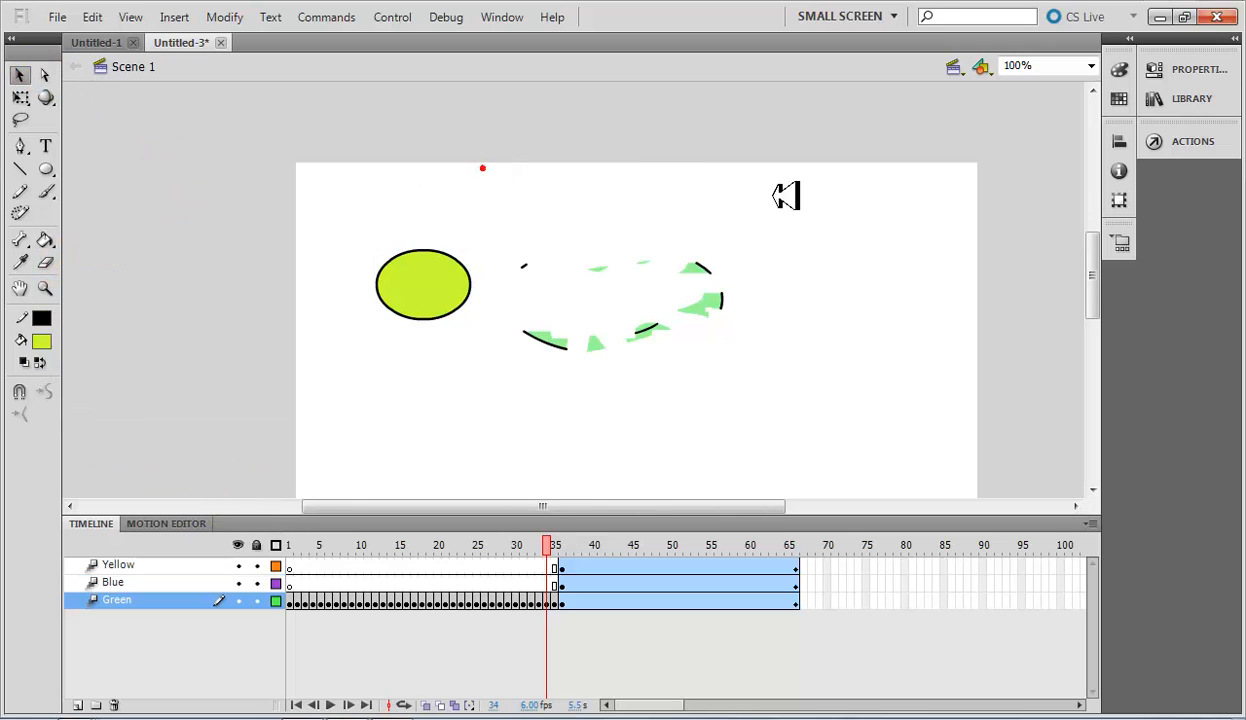
# Draw a small yellow-green oval with a black outline near the stage's lower right, using the Oval tool.
pyautogui.click(45, 168)
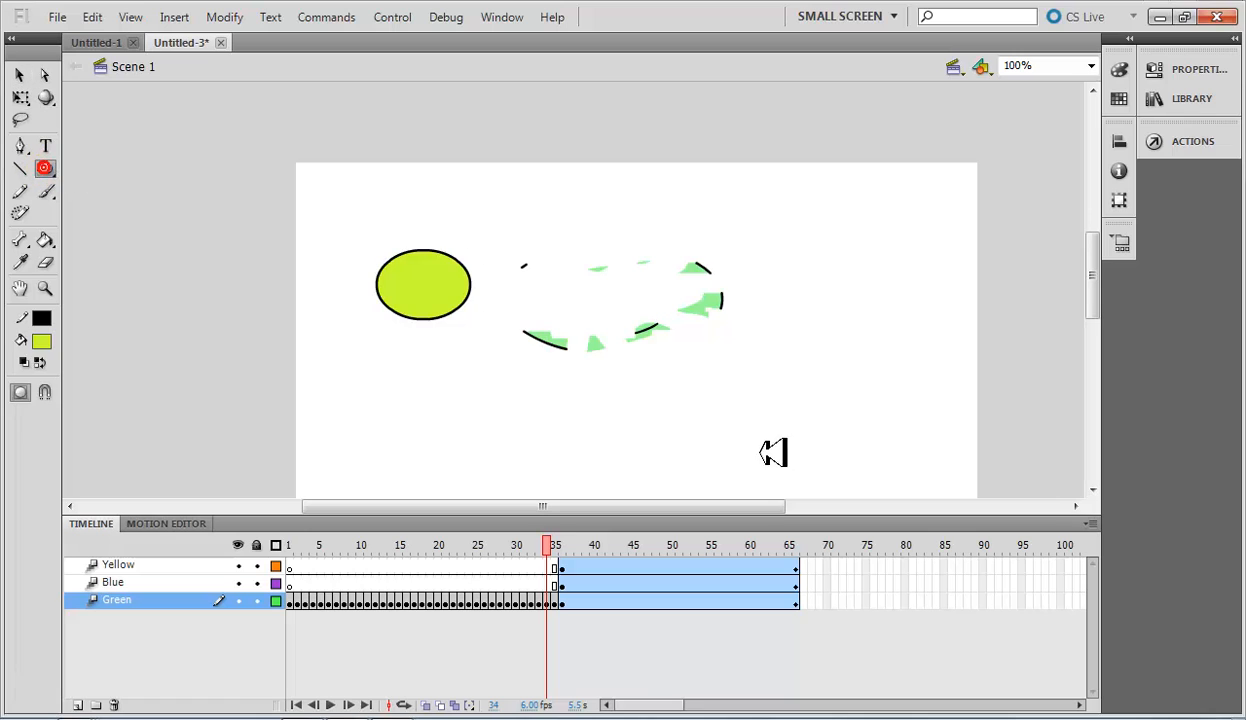
pyautogui.moveTo(760, 449); pyautogui.dragTo(807, 424)
pyautogui.click(101, 206)
# Draw a small rectangle with the Rectangle Primitive tool above the small oval, and a wider one above it with the Rectangle tool.
pyautogui.click(45, 168)
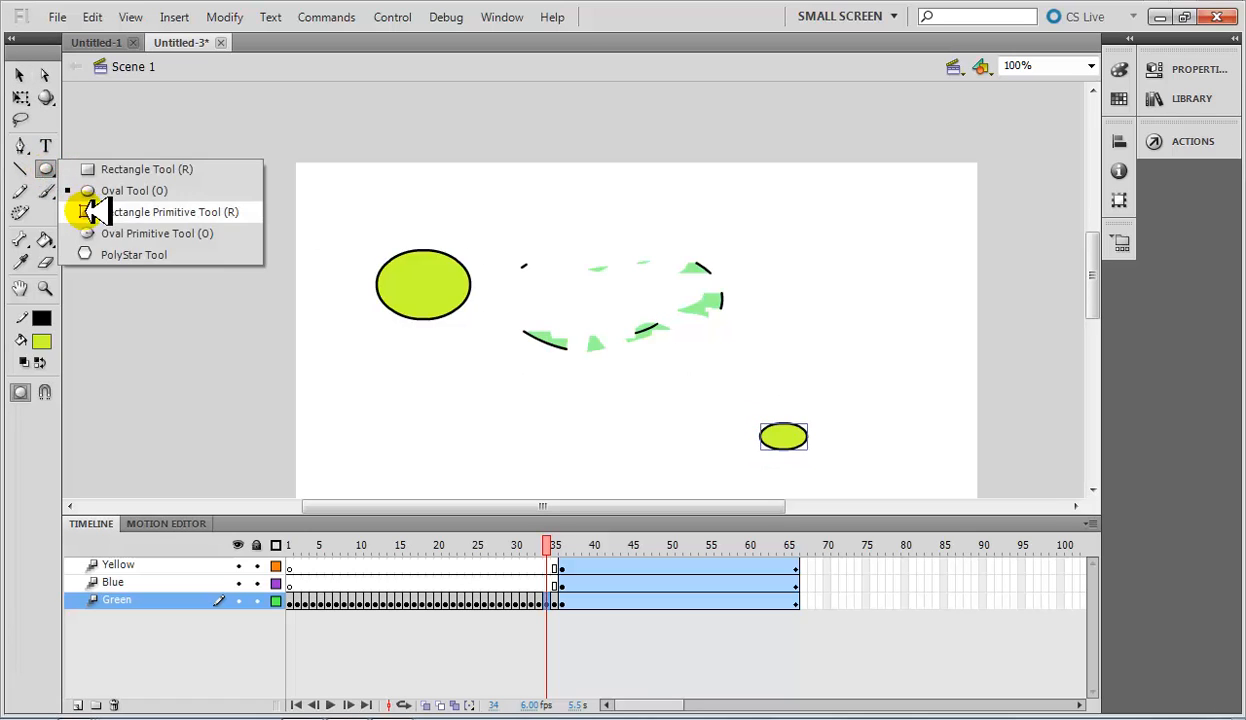
pyautogui.click(85, 207)
pyautogui.moveTo(825, 320); pyautogui.dragTo(893, 358)
pyautogui.click(152, 158)
pyautogui.click(45, 168)
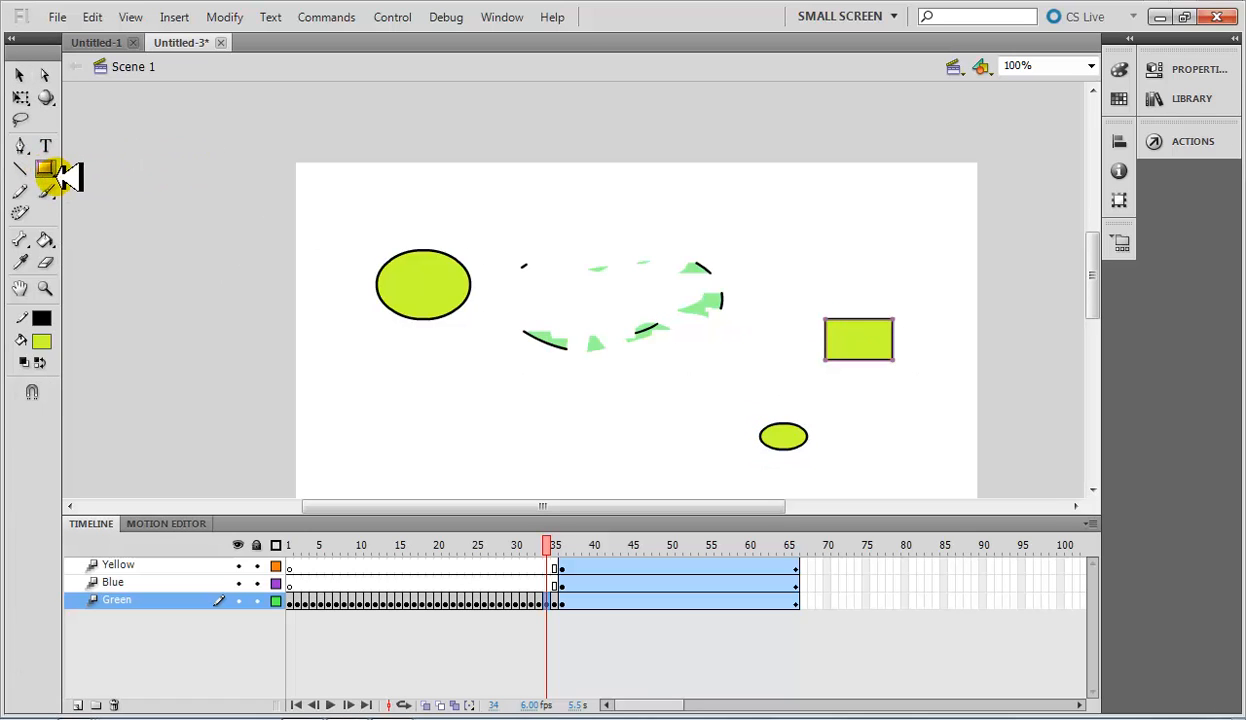
pyautogui.click(115, 170)
pyautogui.moveTo(789, 228); pyautogui.dragTo(913, 275)
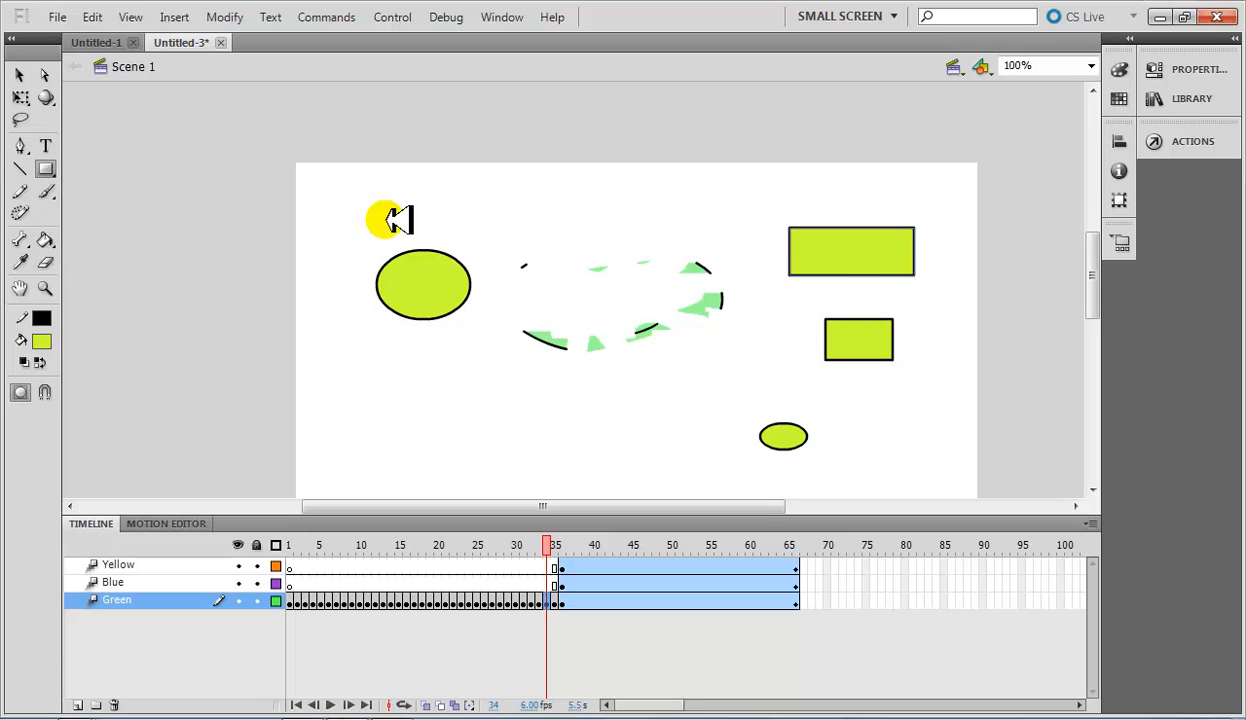
# Draw an oval with the Oval Primitive tool below the large oval on the stage's left side, and deselect it.
pyautogui.click(45, 170)
pyautogui.click(105, 232)
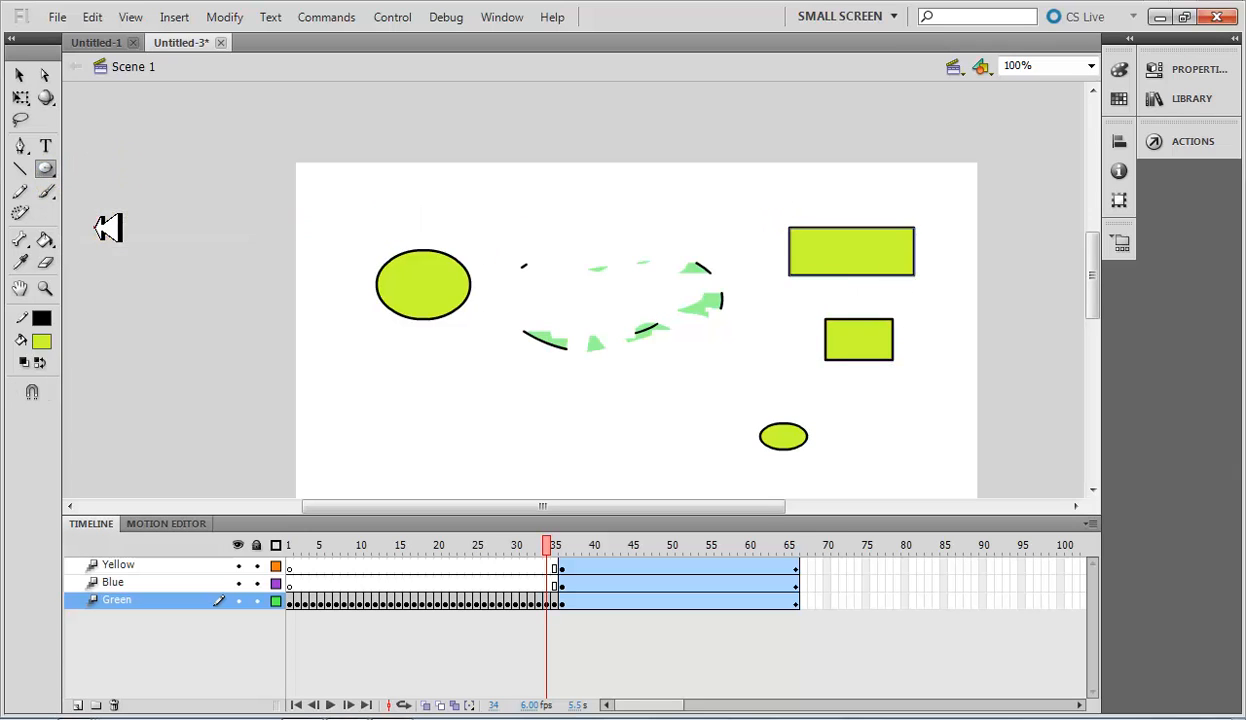
pyautogui.moveTo(419, 387); pyautogui.dragTo(489, 445)
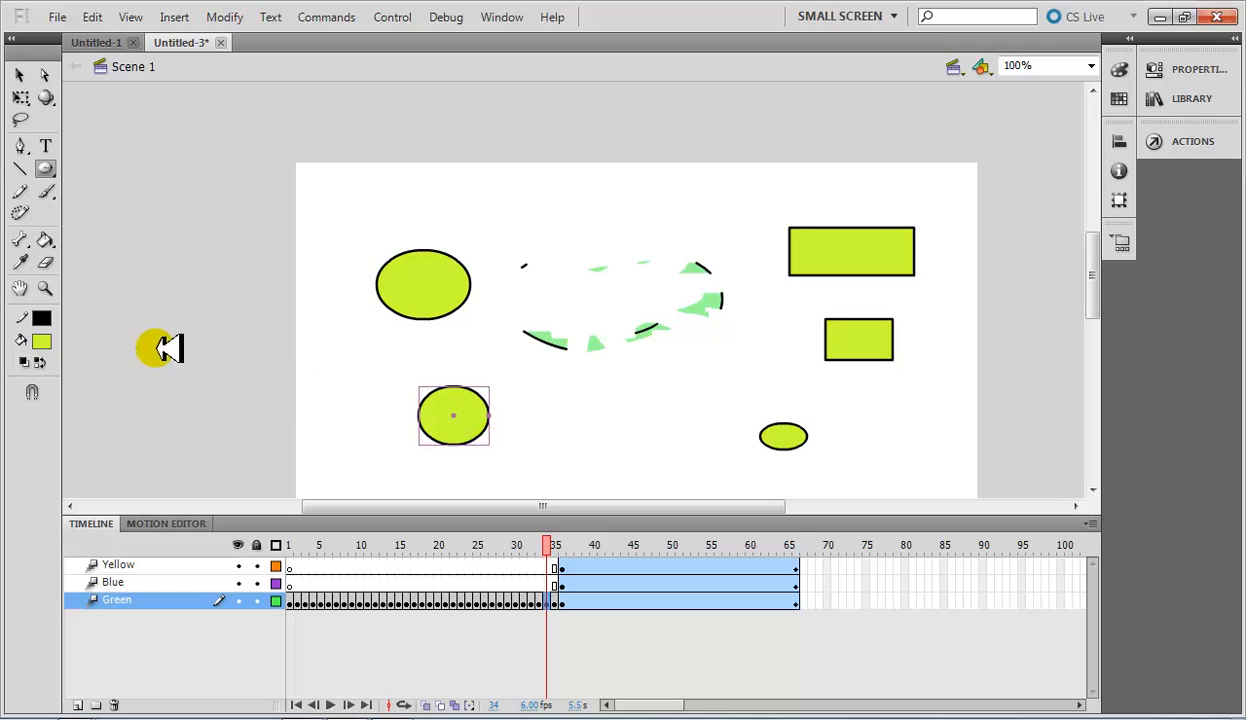
pyautogui.click(22, 70)
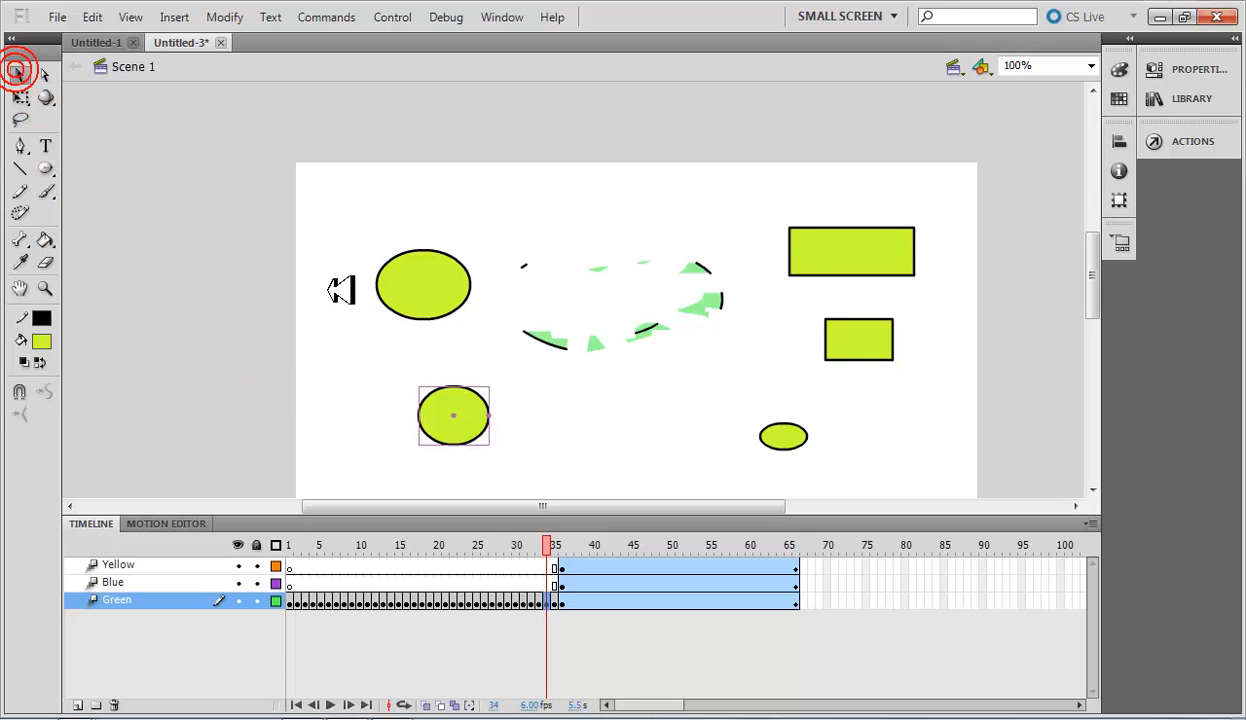
pyautogui.click(328, 356)
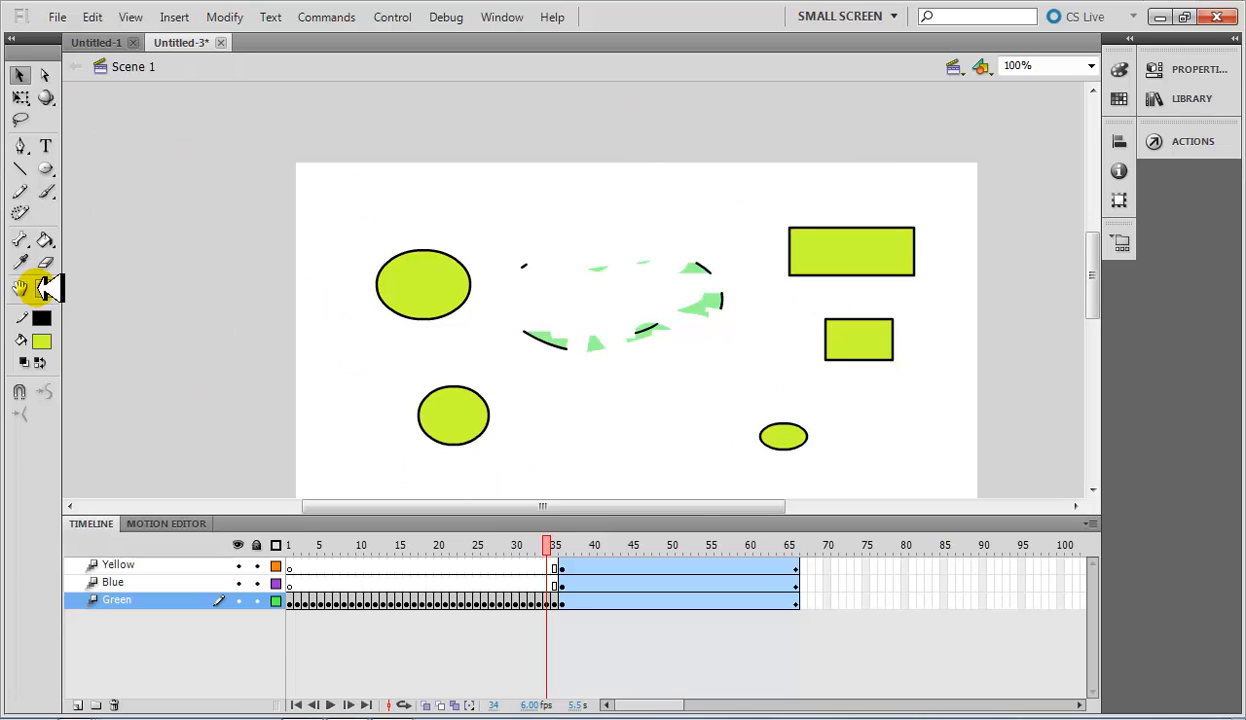
# Fill the two ovals on the stage's left side and the larger face fragments with purple #663399 using the Paint Bucket.
pyautogui.click(45, 242)
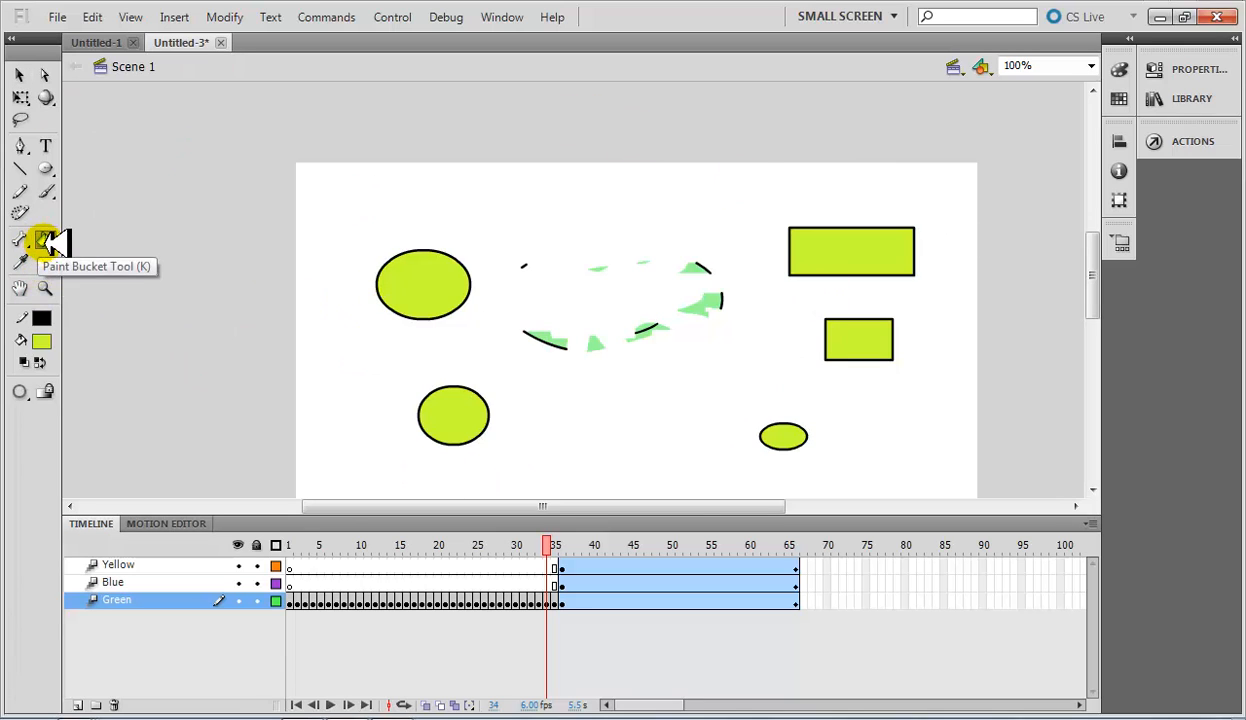
pyautogui.click(42, 342)
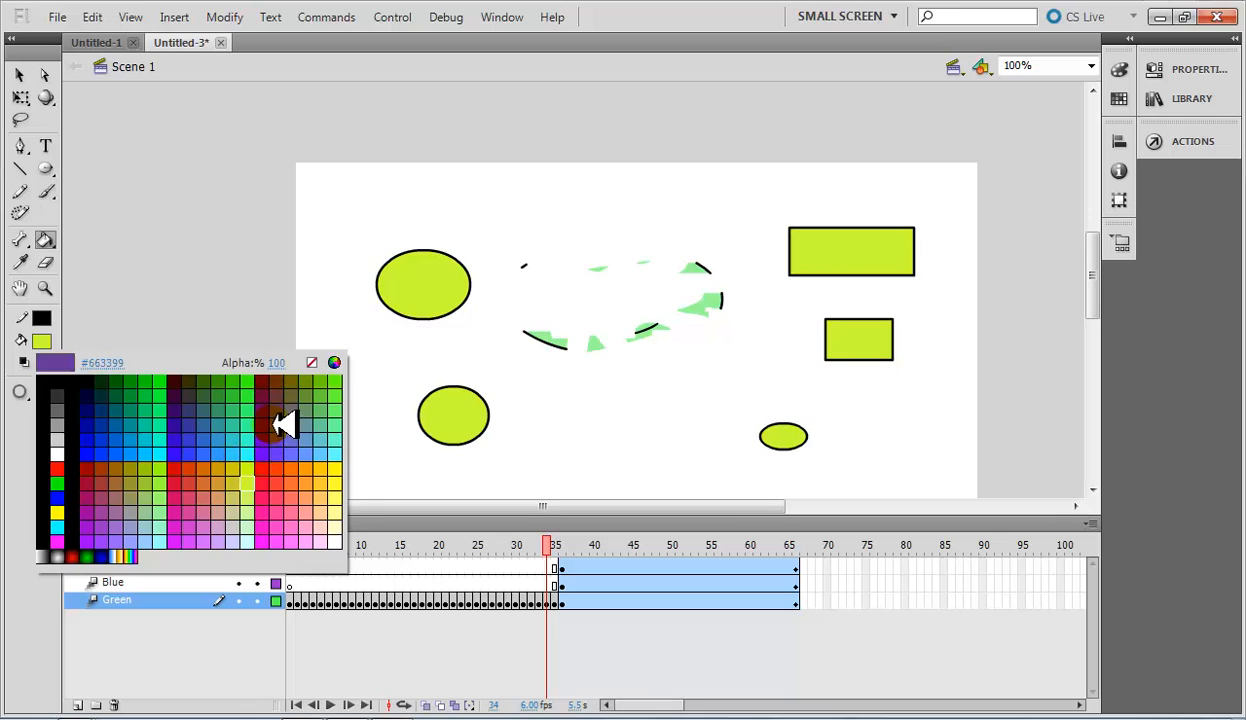
pyautogui.click(284, 425)
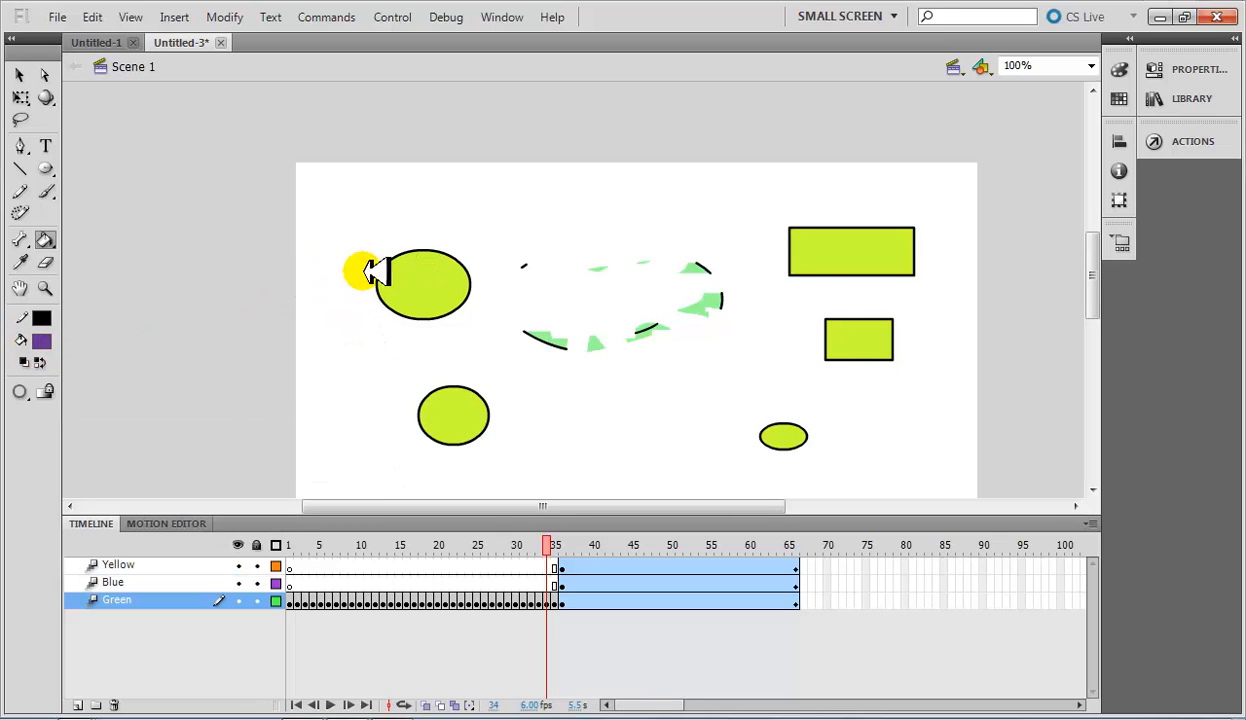
pyautogui.click(432, 282)
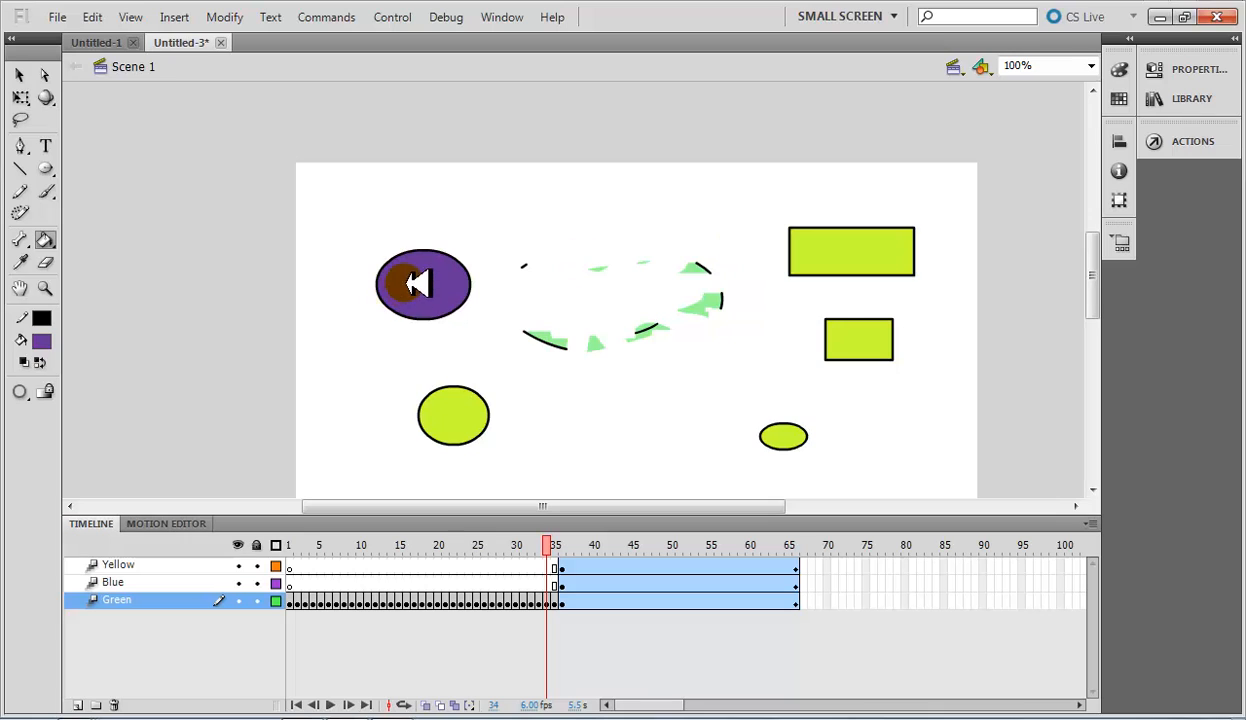
pyautogui.click(468, 431)
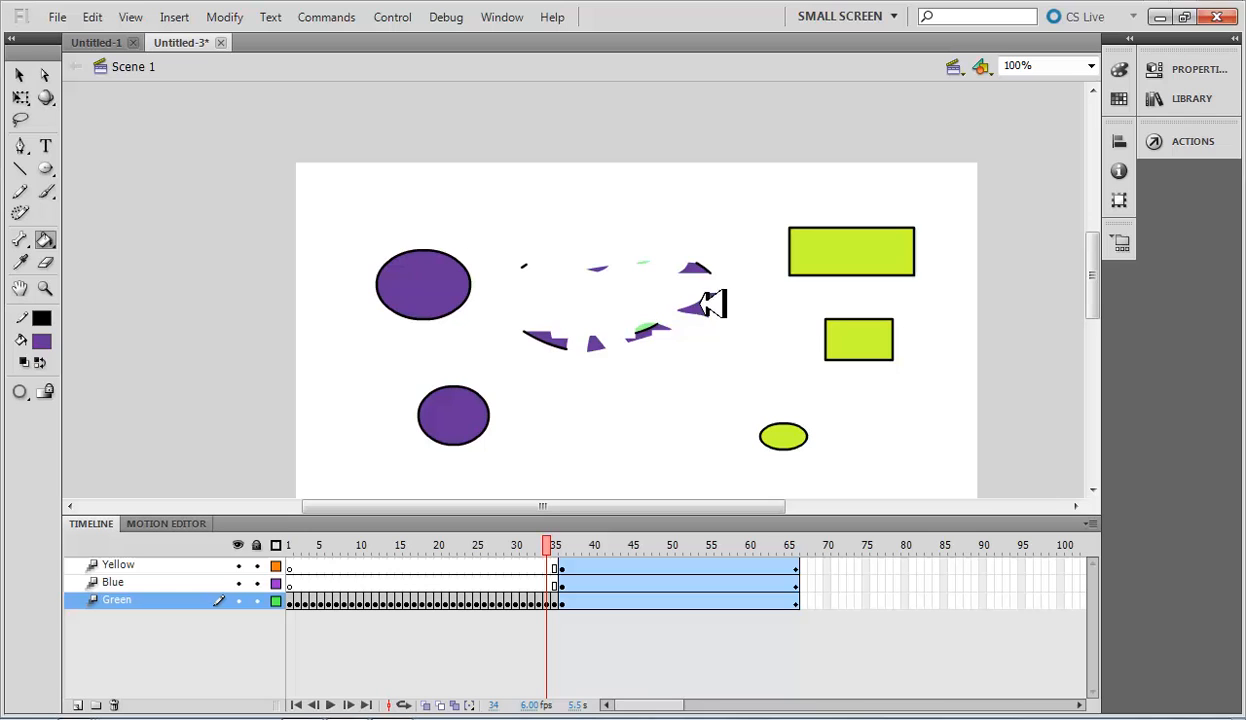
# Set the fill colour to red and fill the remaining small green face fragments with the Paint Bucket.
pyautogui.click(41, 340)
pyautogui.click(247, 383)
pyautogui.click(41, 340)
pyautogui.click(112, 431)
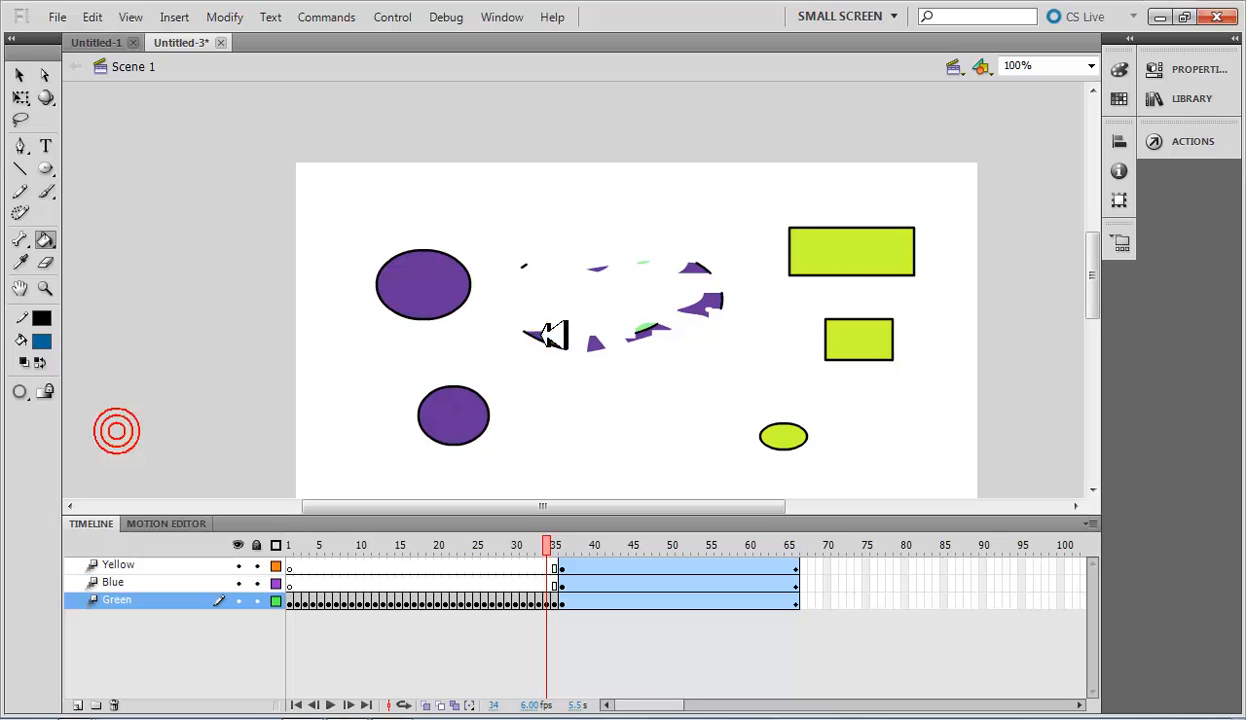
pyautogui.click(41, 340)
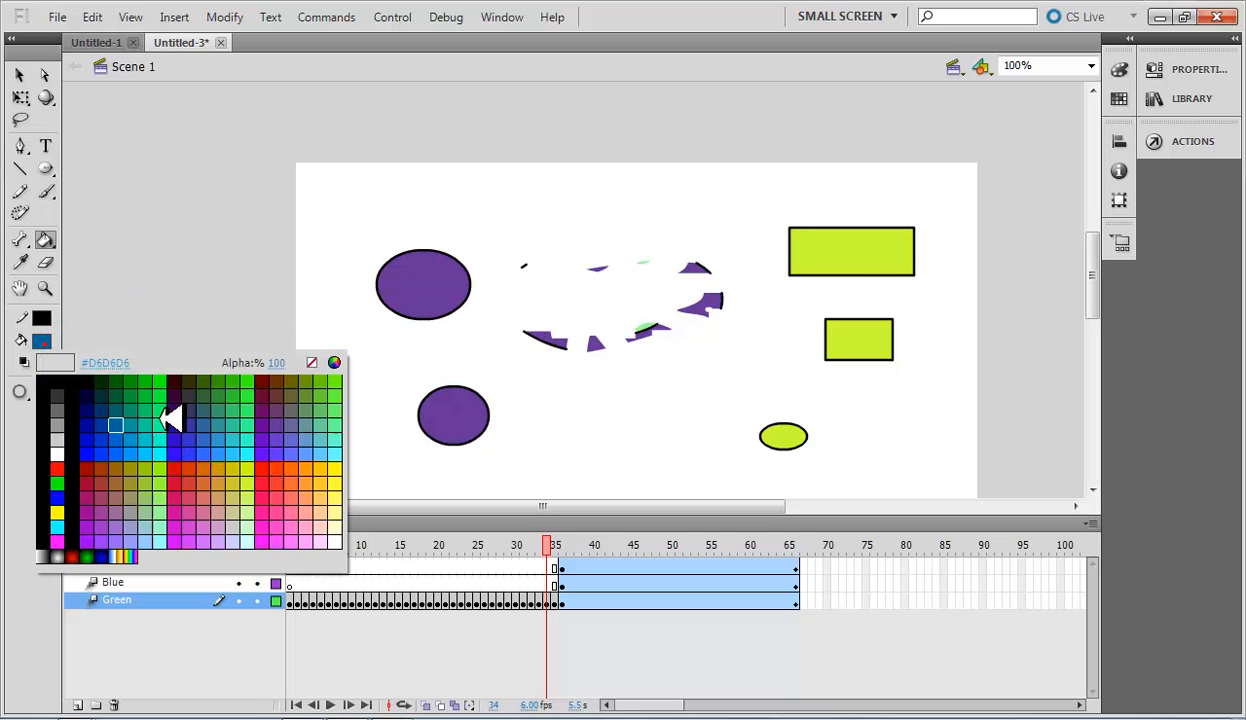
pyautogui.click(268, 487)
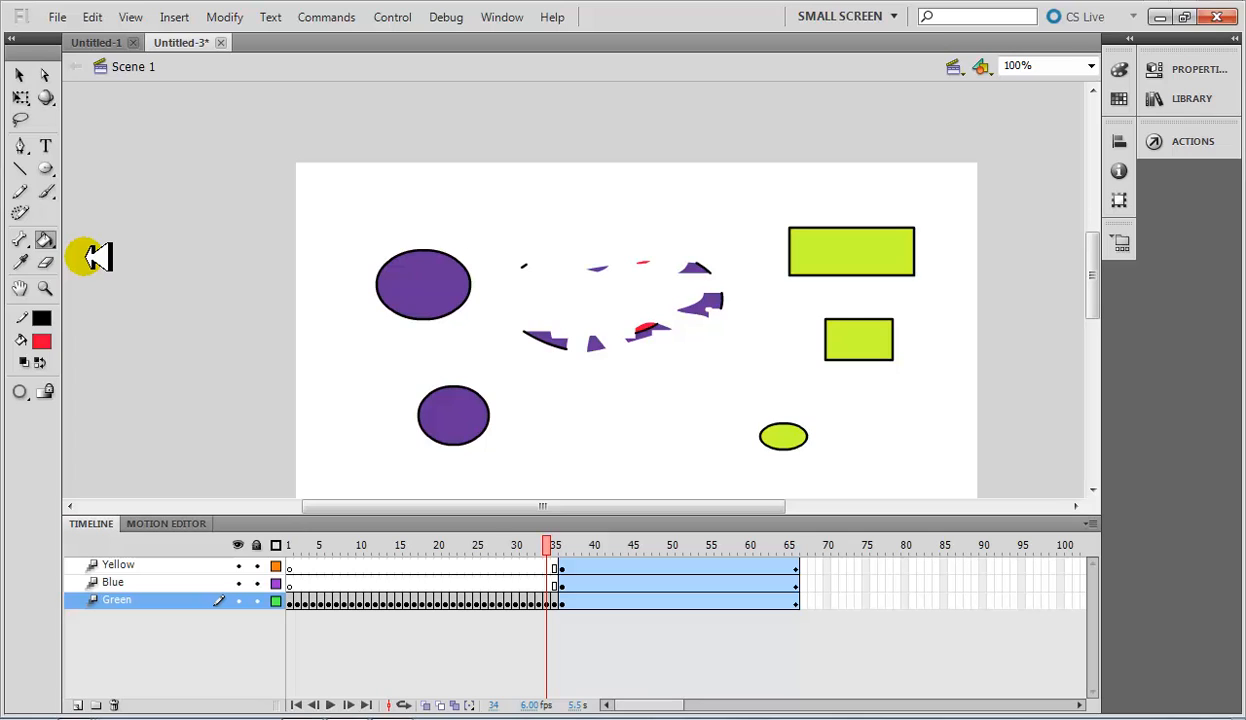
# Draw black freehand squiggles and loops along the stage's left edge with the Pencil tool in Smooth mode.
pyautogui.click(20, 192)
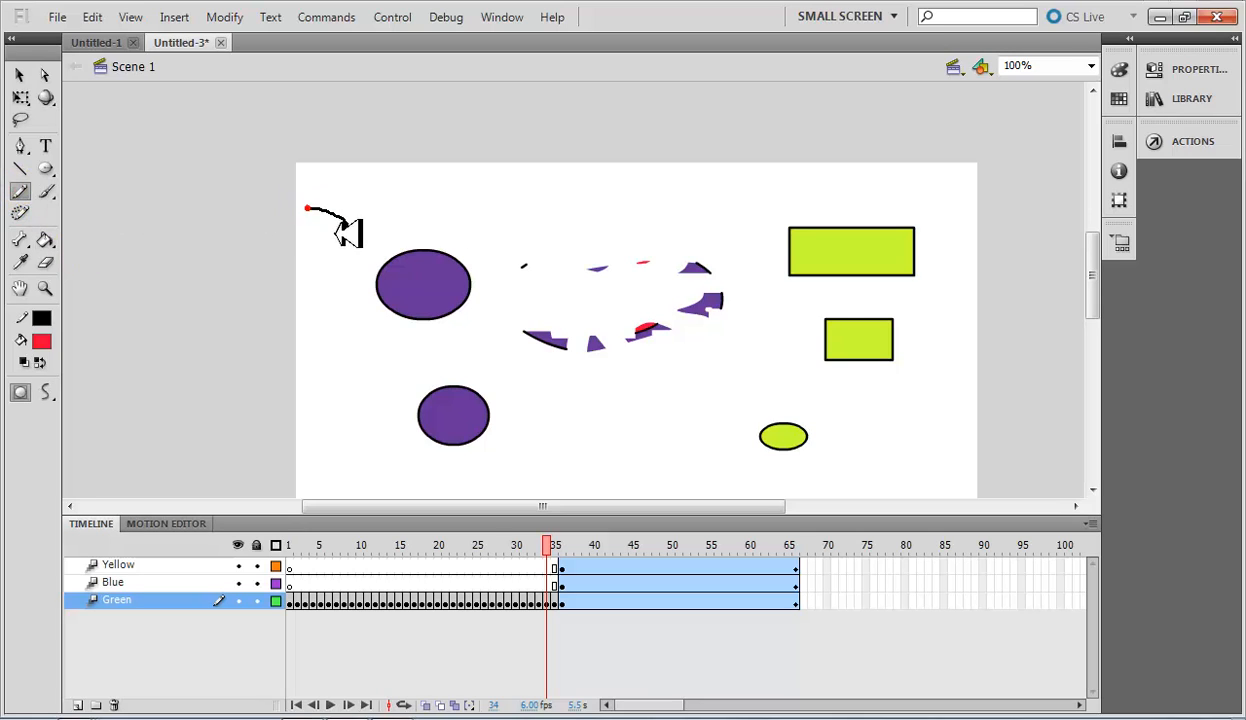
pyautogui.moveTo(338, 230); pyautogui.dragTo(338, 310)
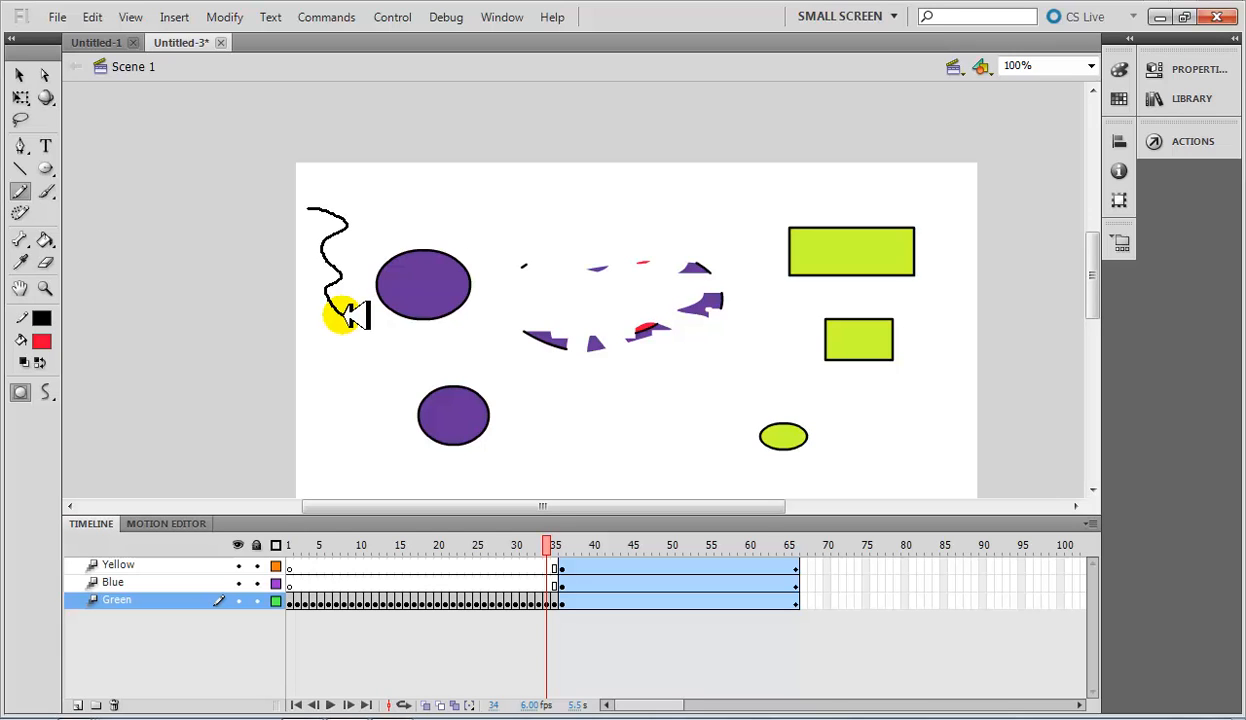
pyautogui.moveTo(345, 316)
pyautogui.mouseDown()
pyautogui.moveTo(160, 352)
pyautogui.moveTo(45, 394)
pyautogui.moveTo(132, 422)
pyautogui.moveTo(288, 439)
pyautogui.moveTo(345, 431)
pyautogui.moveTo(325, 434)
pyautogui.moveTo(330, 376)
pyautogui.mouseUp()
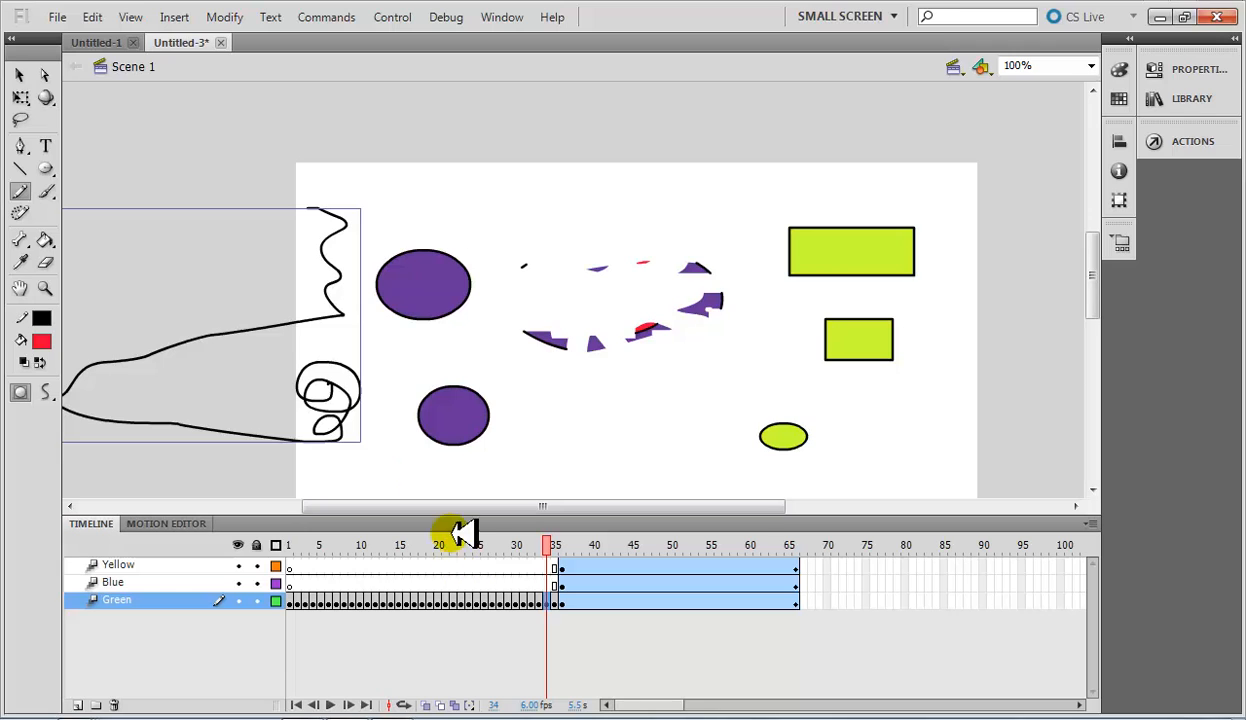
# With the Pencil in Straighten mode, draw overlapping loops across the stage's upper edge and a rough rectangle below the face fragments.
pyautogui.click(45, 392)
pyautogui.click(106, 396)
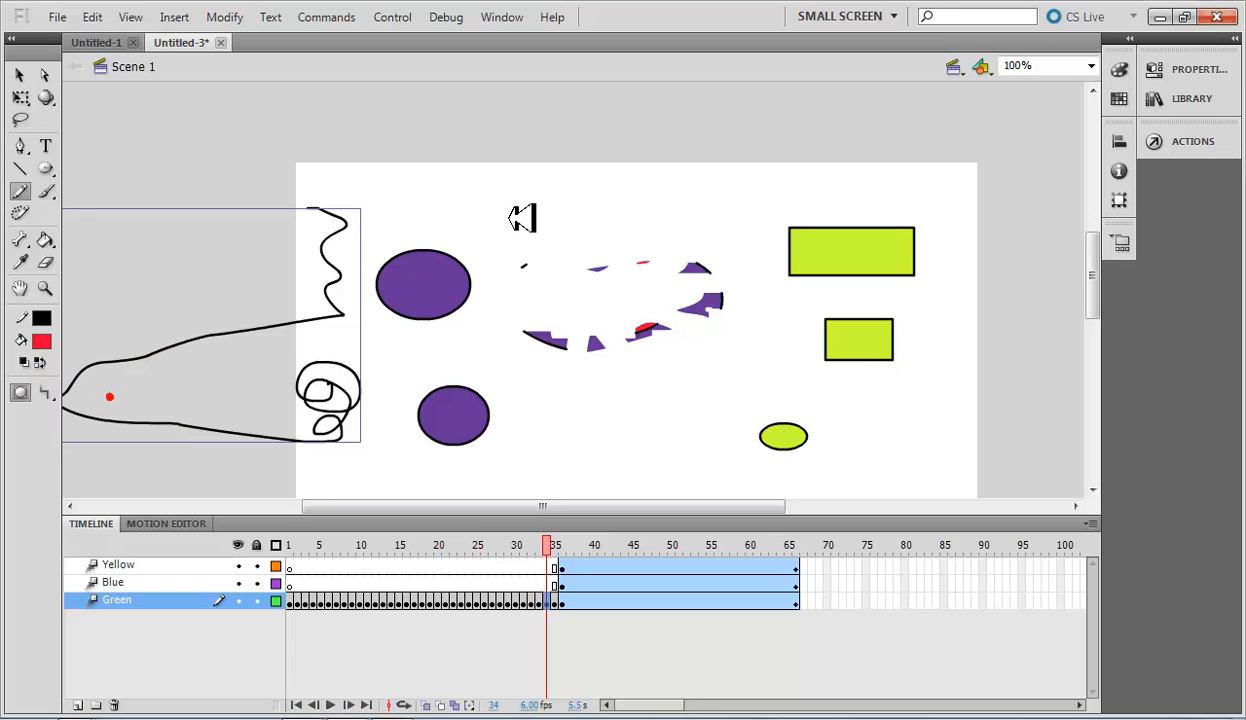
pyautogui.moveTo(563, 232)
pyautogui.mouseDown()
pyautogui.moveTo(493, 188)
pyautogui.moveTo(551, 205)
pyautogui.moveTo(424, 229)
pyautogui.mouseUp()
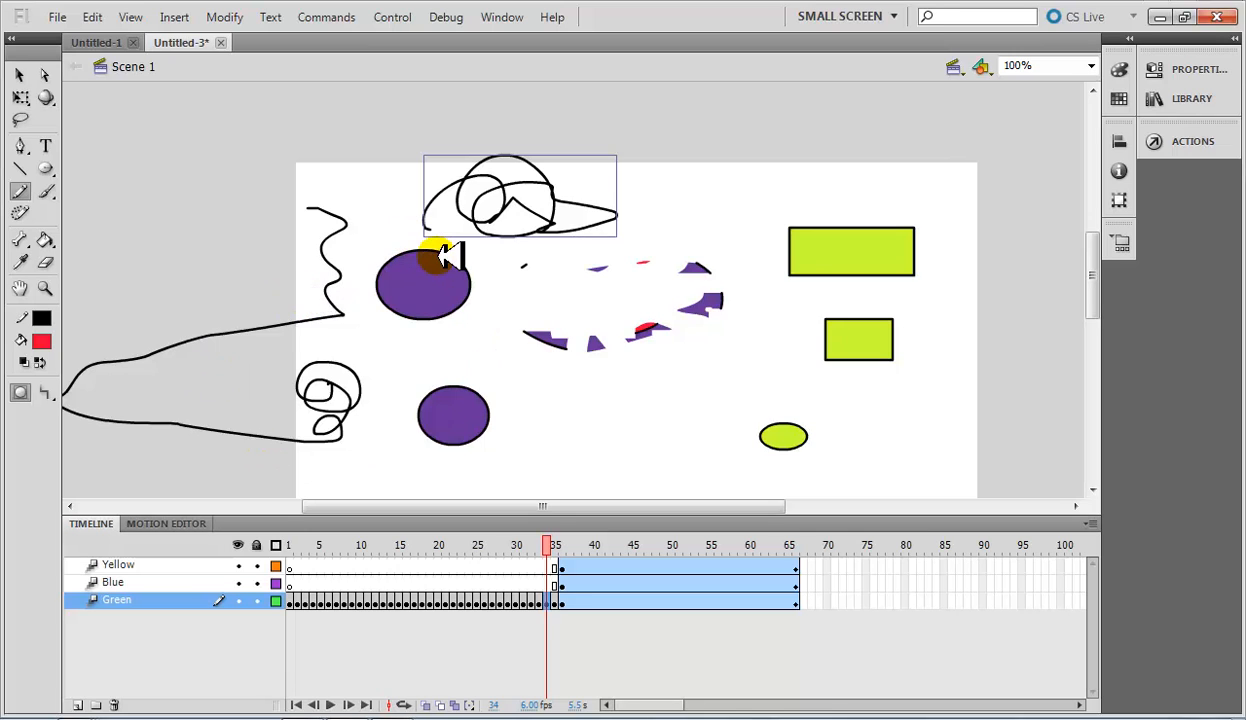
pyautogui.click(45, 392)
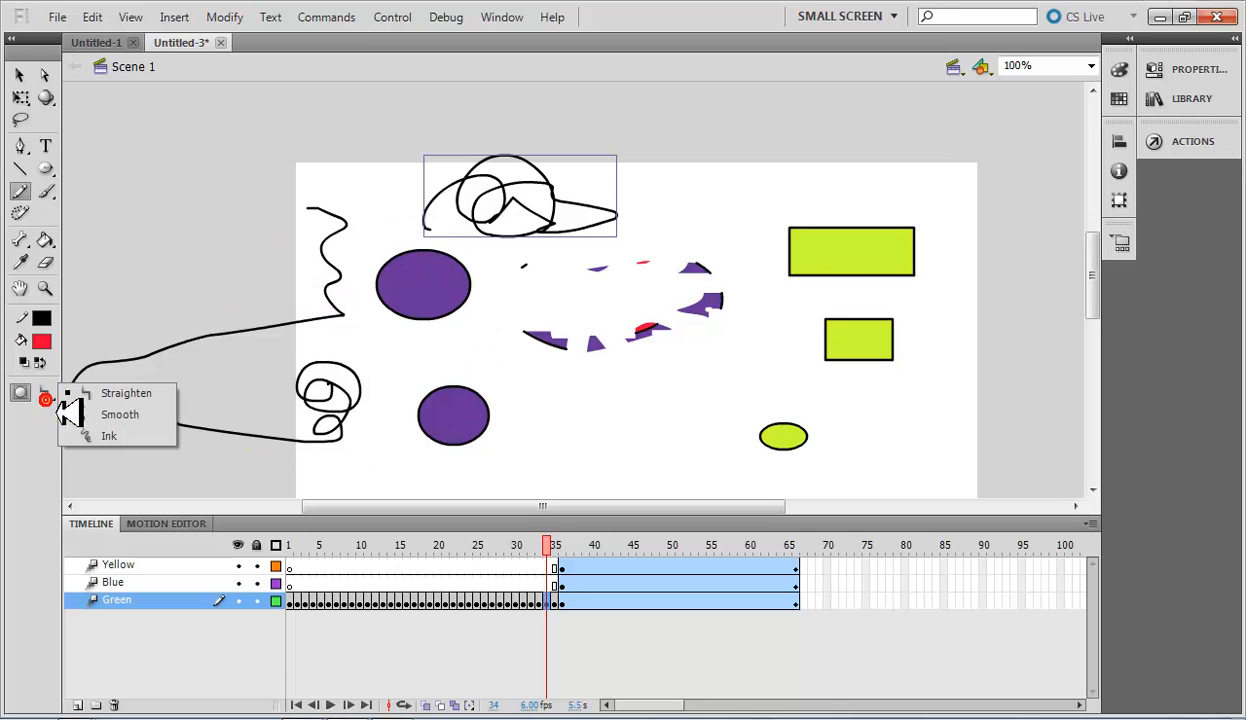
pyautogui.click(657, 437)
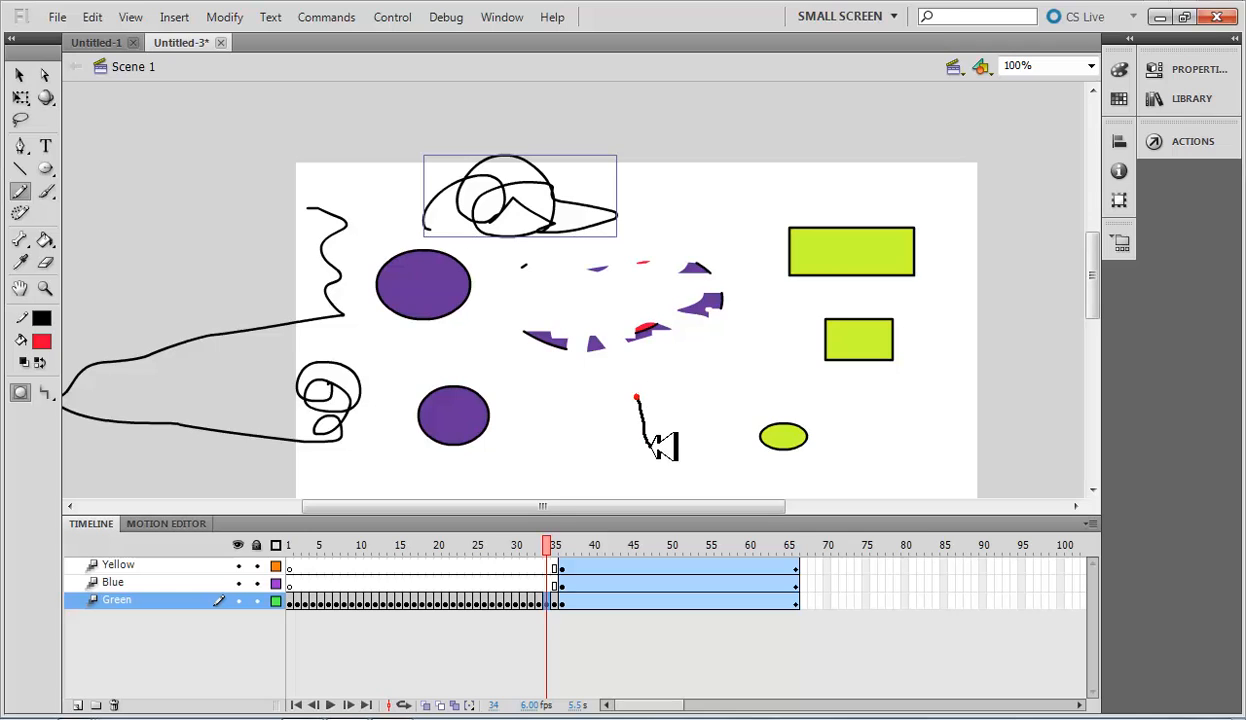
pyautogui.moveTo(657, 445)
pyautogui.mouseDown()
pyautogui.moveTo(747, 441)
pyautogui.moveTo(736, 390)
pyautogui.moveTo(630, 388)
pyautogui.mouseUp()
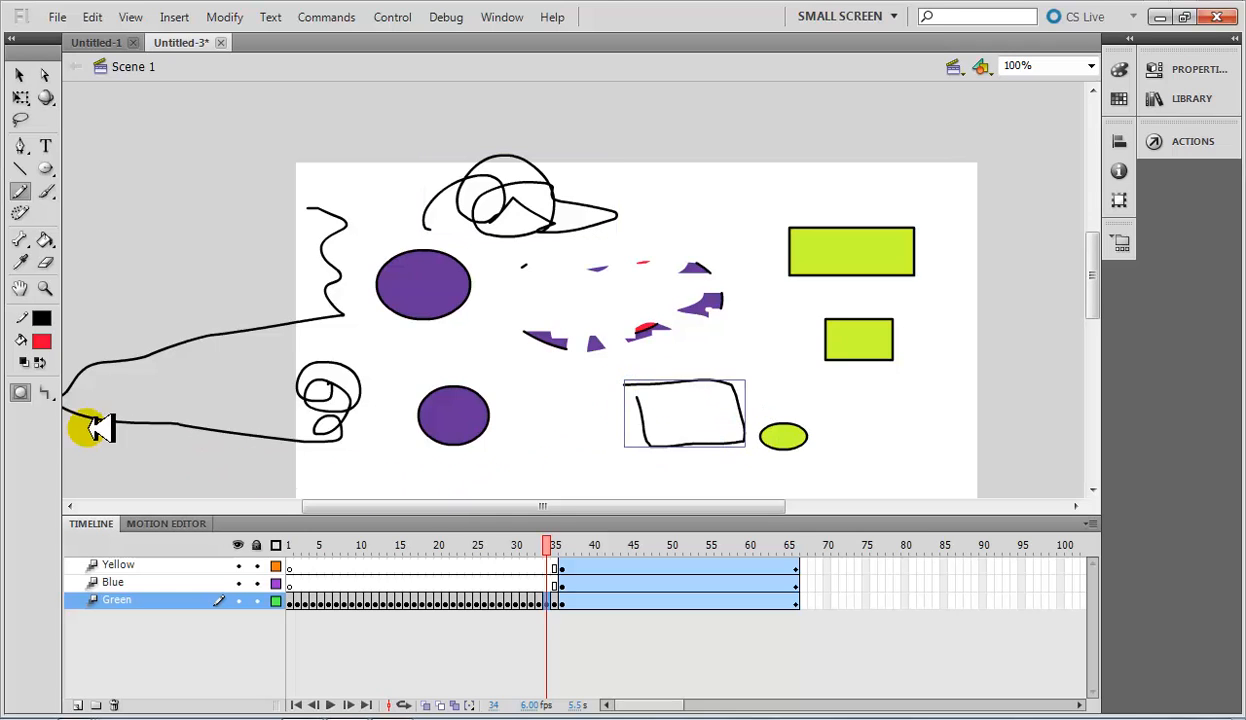
# Scribble a tangle of loops between the lower purple oval and the rough rectangle with the Pencil in Ink mode.
pyautogui.click(45, 392)
pyautogui.click(100, 435)
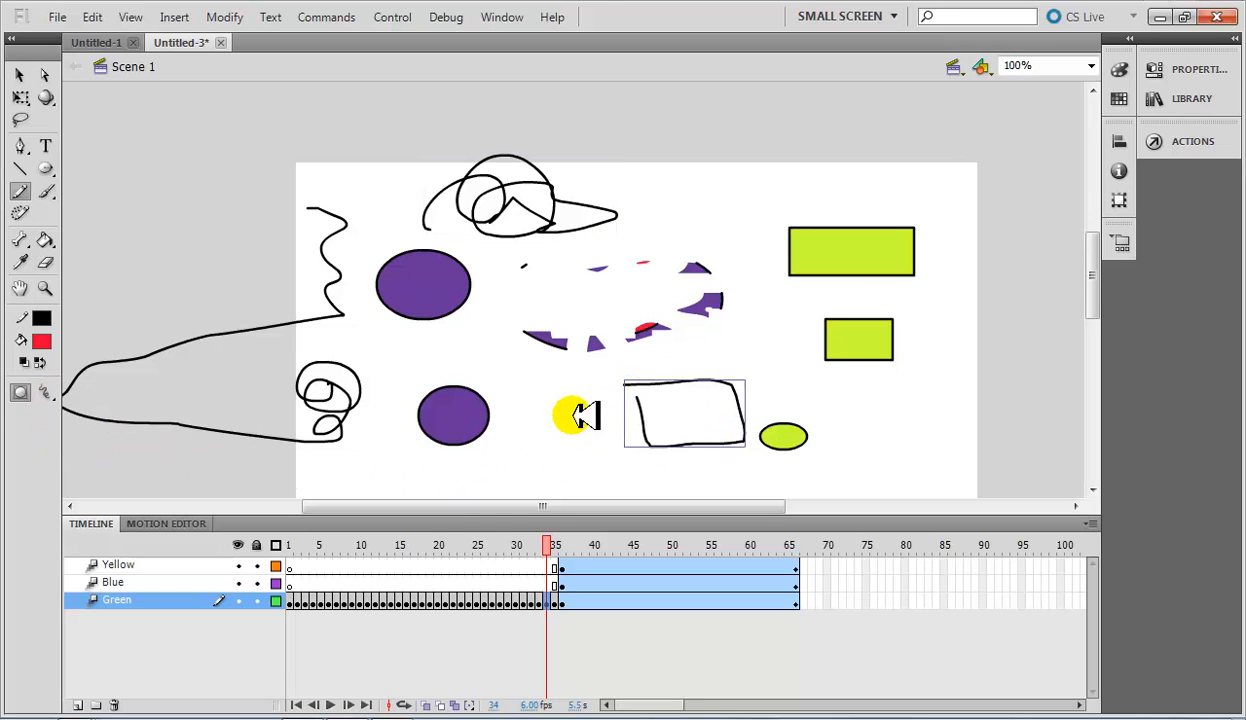
pyautogui.moveTo(550, 398); pyautogui.dragTo(565, 435)
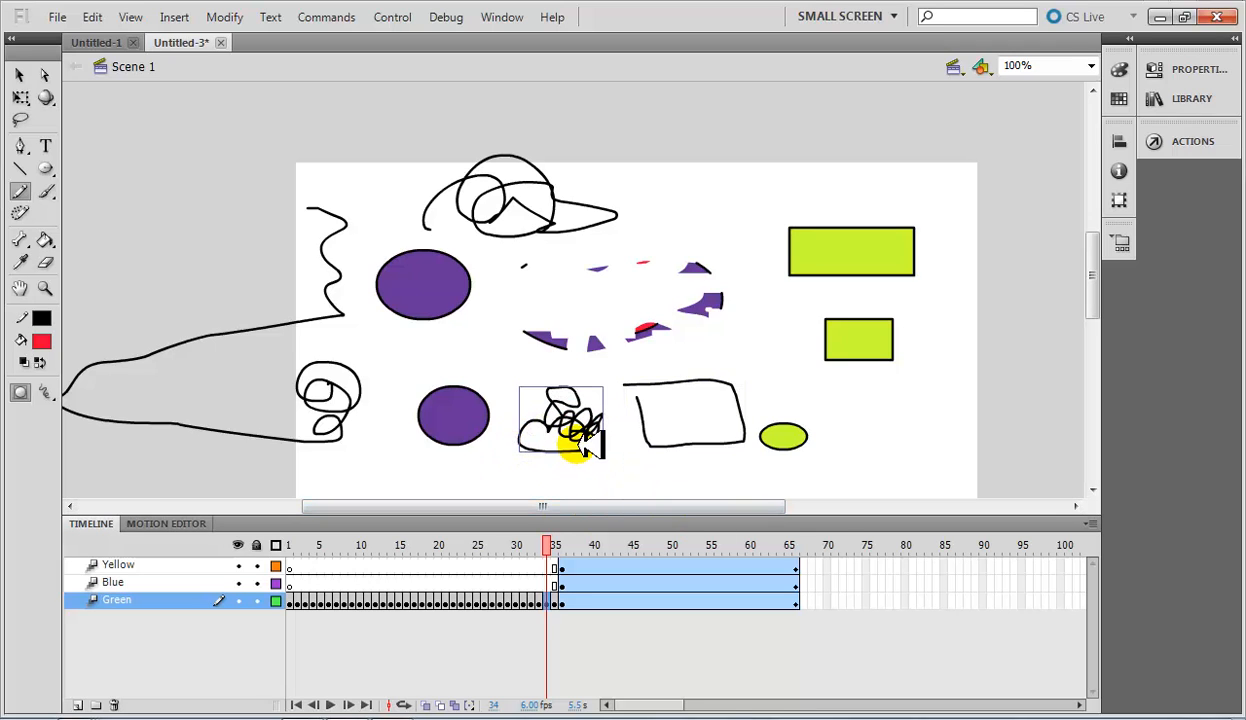
# Undo all the pencil drawings and the last red fill.
pyautogui.hotkey('ctrl', 'z')
pyautogui.hotkey('ctrl', 'z')
pyautogui.hotkey('ctrl', 'z')
pyautogui.hotkey('ctrl', 'z')
pyautogui.hotkey('ctrl', 'z')
pyautogui.hotkey('ctrl', 'z')
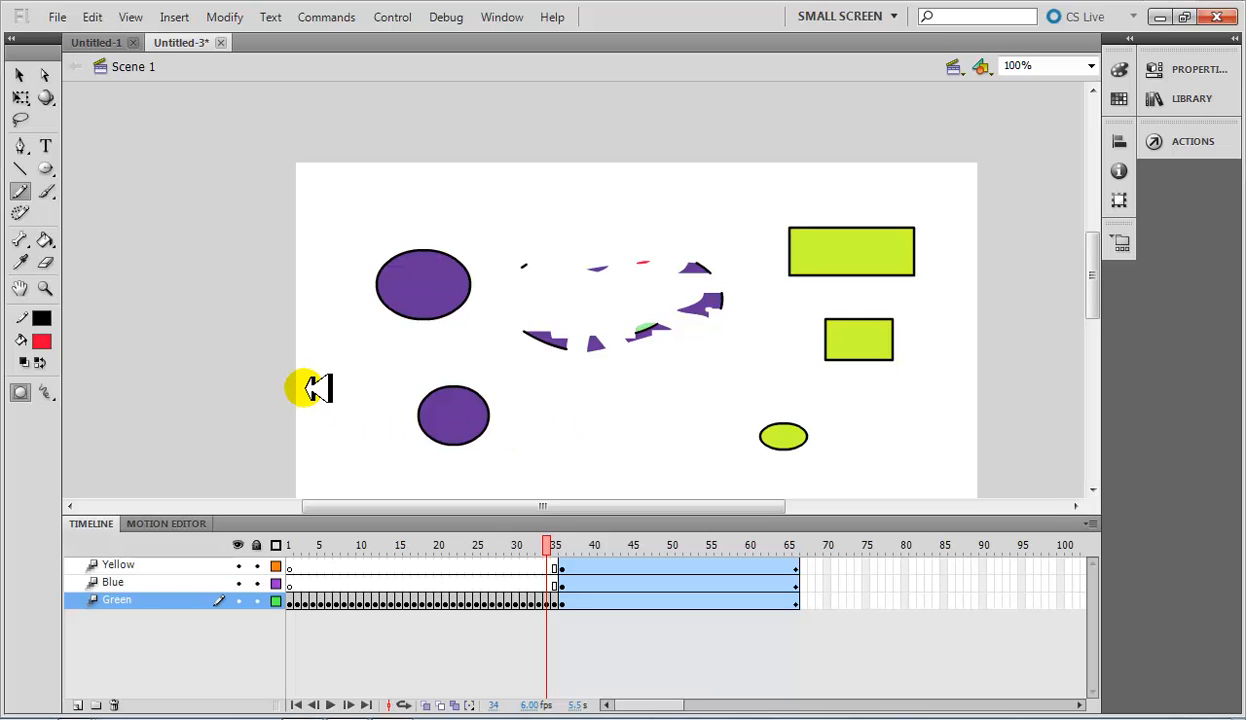
# Scrub the timeline from frame 34 back to frame 1.
pyautogui.moveTo(550, 545)
pyautogui.mouseDown()
pyautogui.moveTo(480, 530)
pyautogui.moveTo(252, 527)
pyautogui.moveTo(843, 570)
pyautogui.moveTo(281, 540)
pyautogui.moveTo(213, 523)
pyautogui.mouseUp()
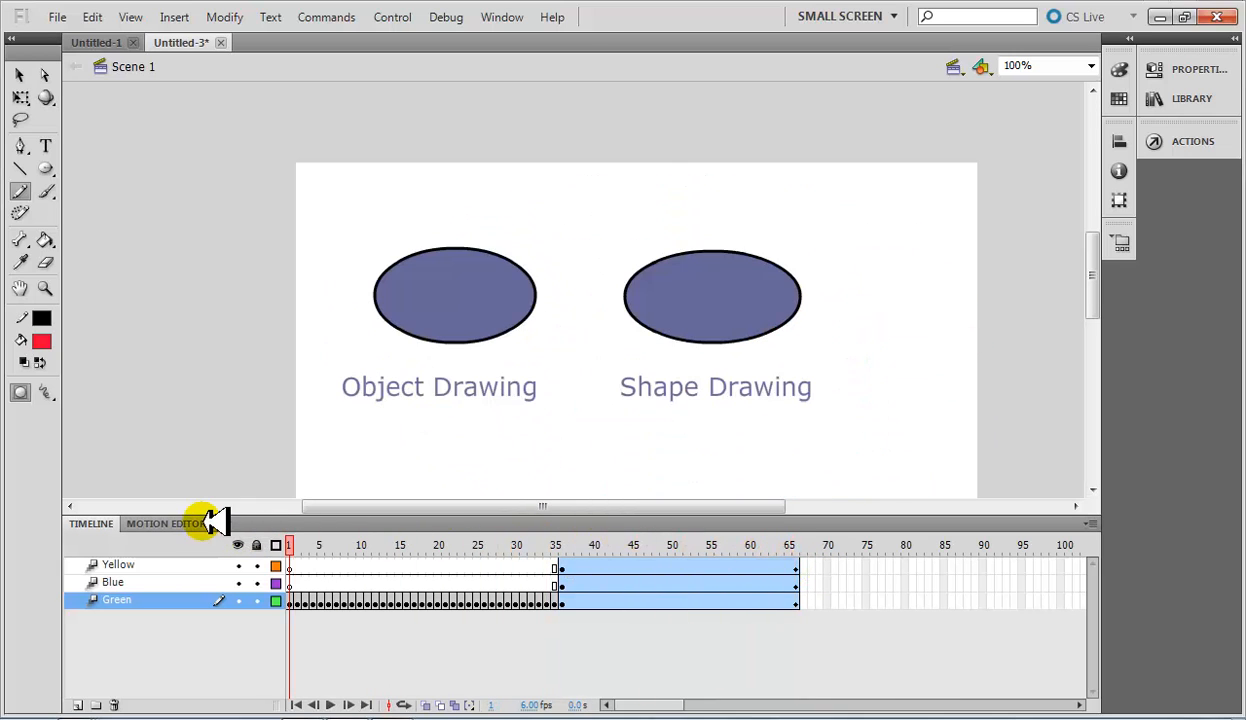